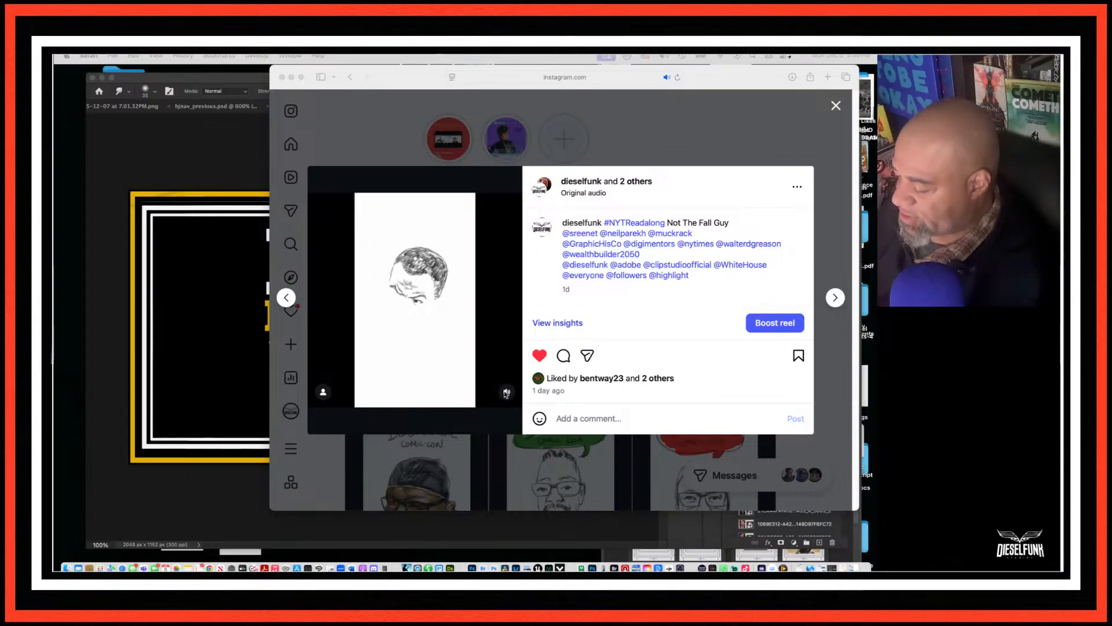
Step: Mute the #NYTReadalong reel and pause its playback
click(506, 392)
click(506, 394)
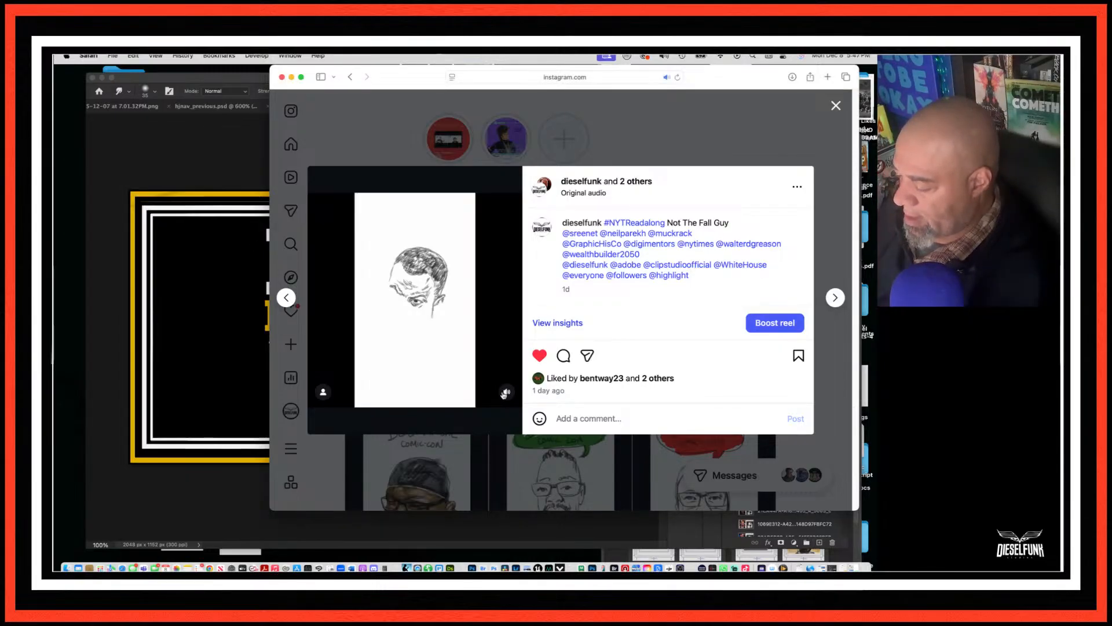
click(386, 366)
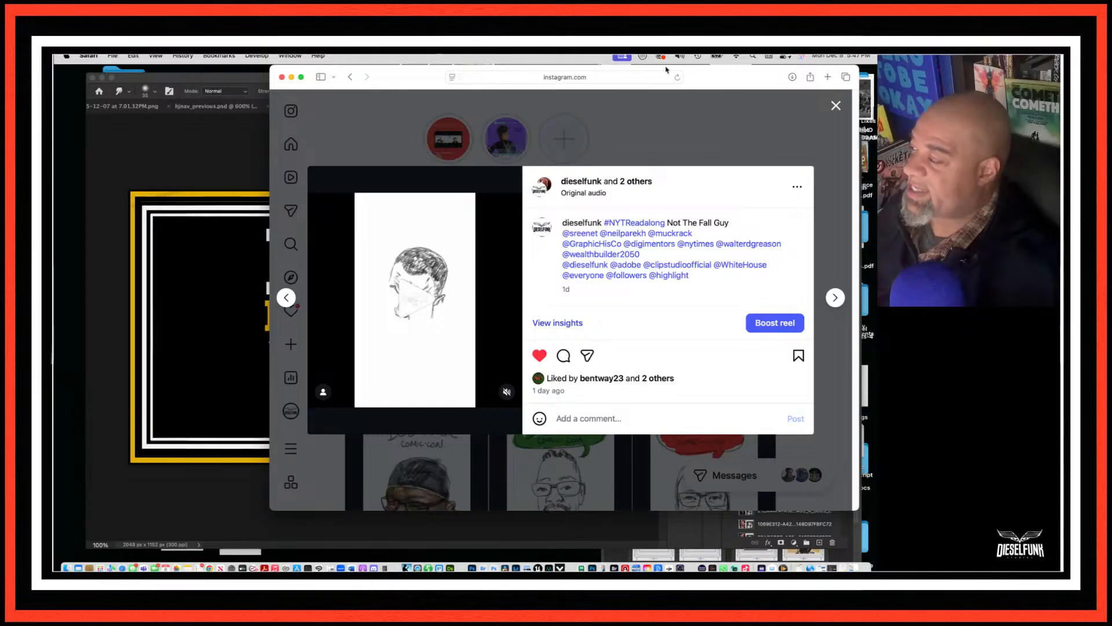
Step: Shrink the browser window and move it clear of the Photoshop tools and layers
drag(704, 79, 567, 72)
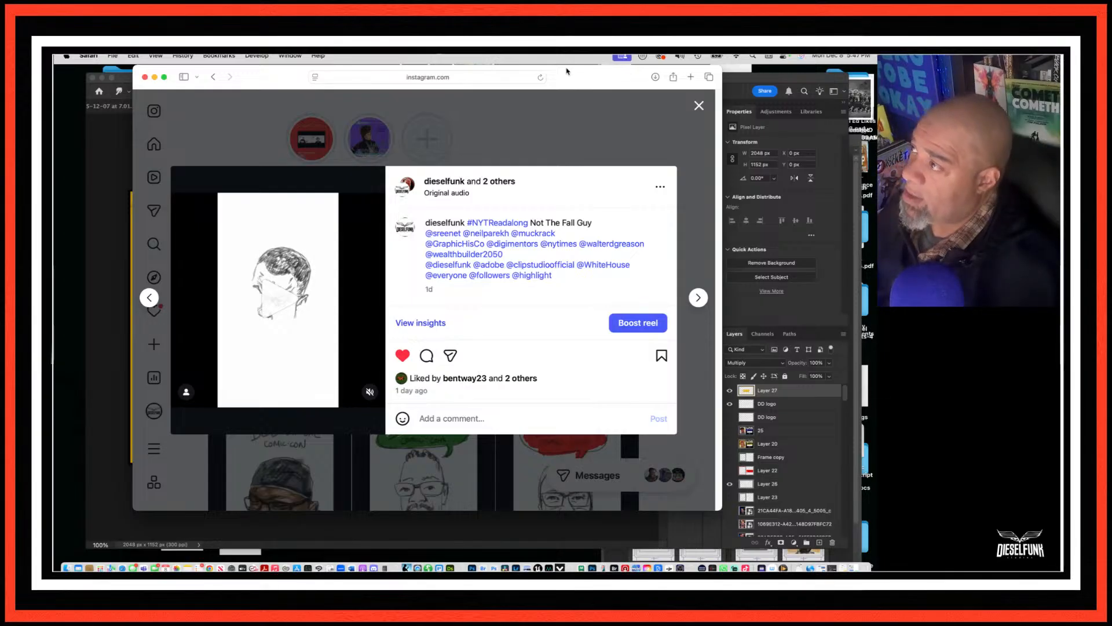
drag(566, 71, 538, 70)
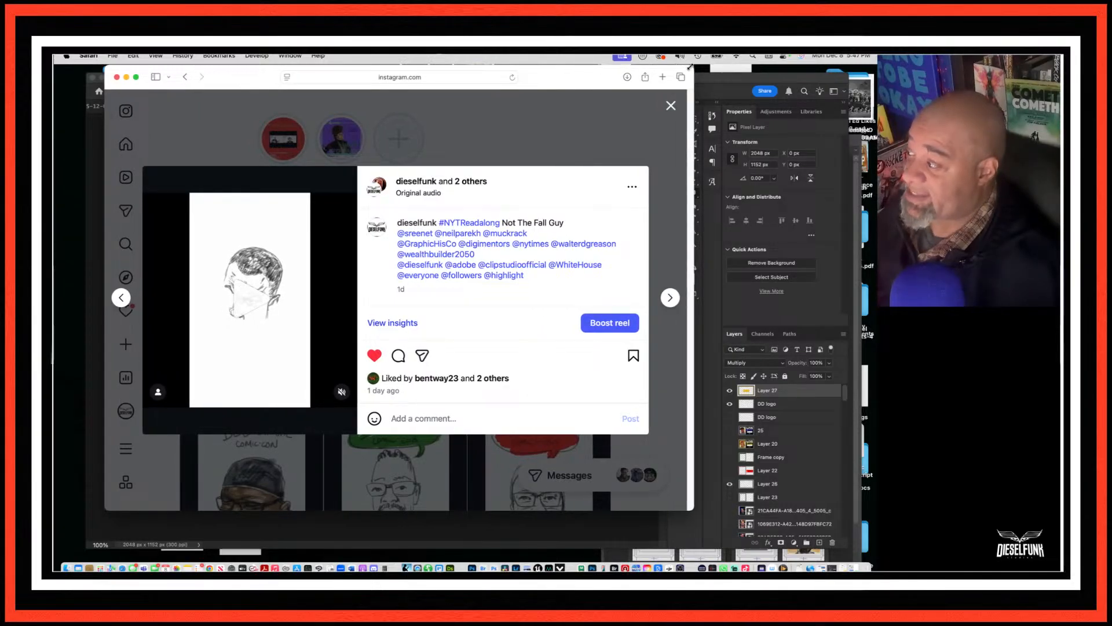
drag(689, 68, 565, 130)
drag(453, 147, 423, 105)
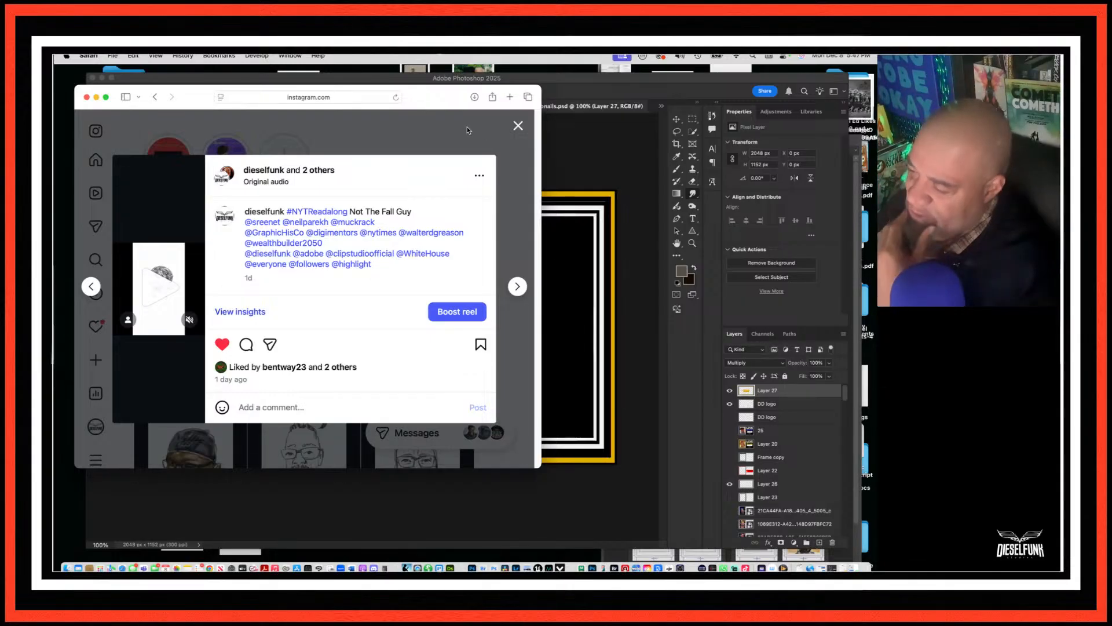
Step: Close the open reel and play the armoured-character Virtual Comic-Con reel from the profile grid with sound on
click(517, 128)
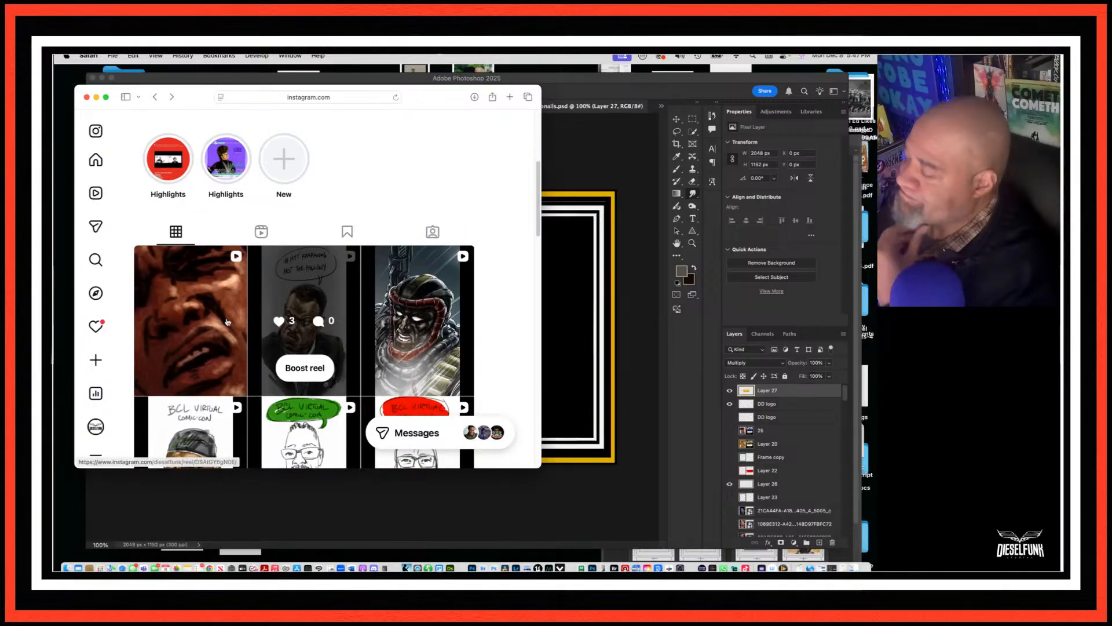
scroll(174, 368, down, 1)
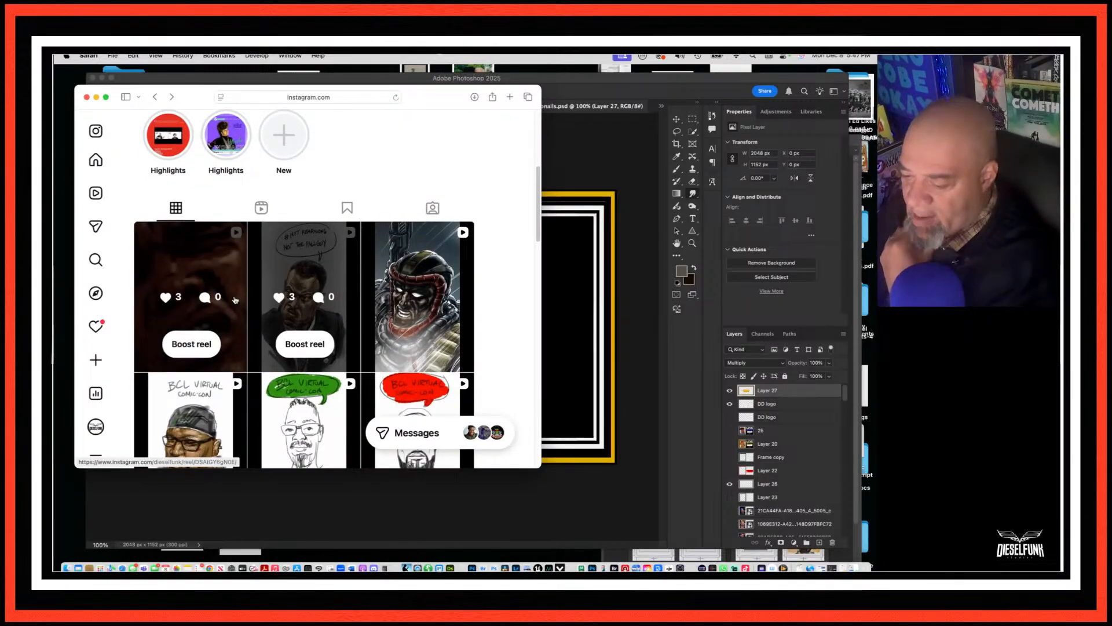
click(391, 242)
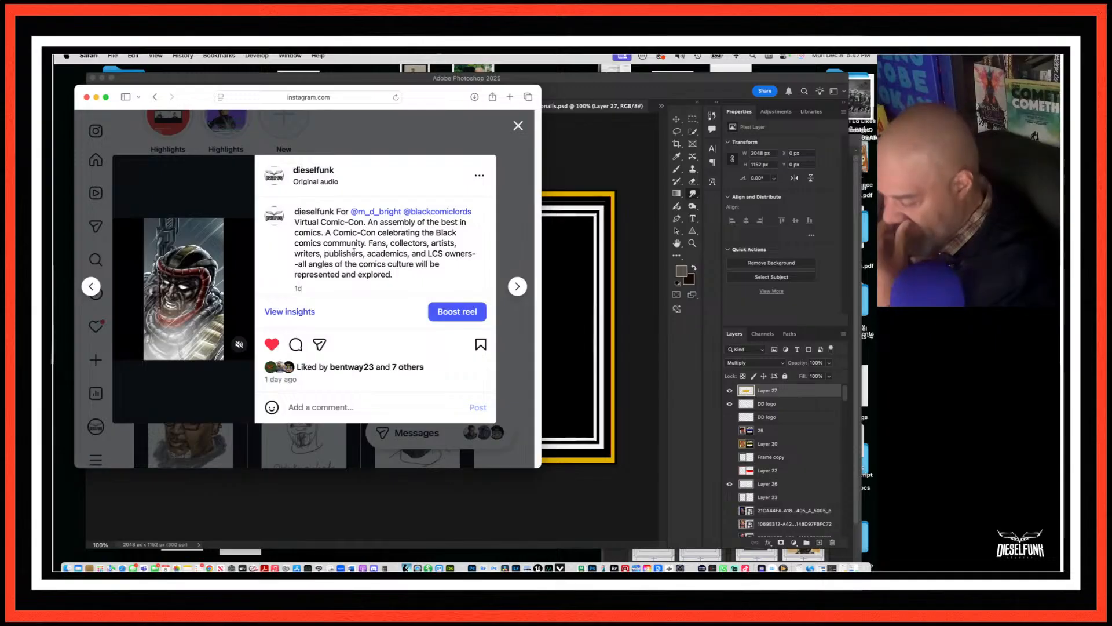
click(239, 344)
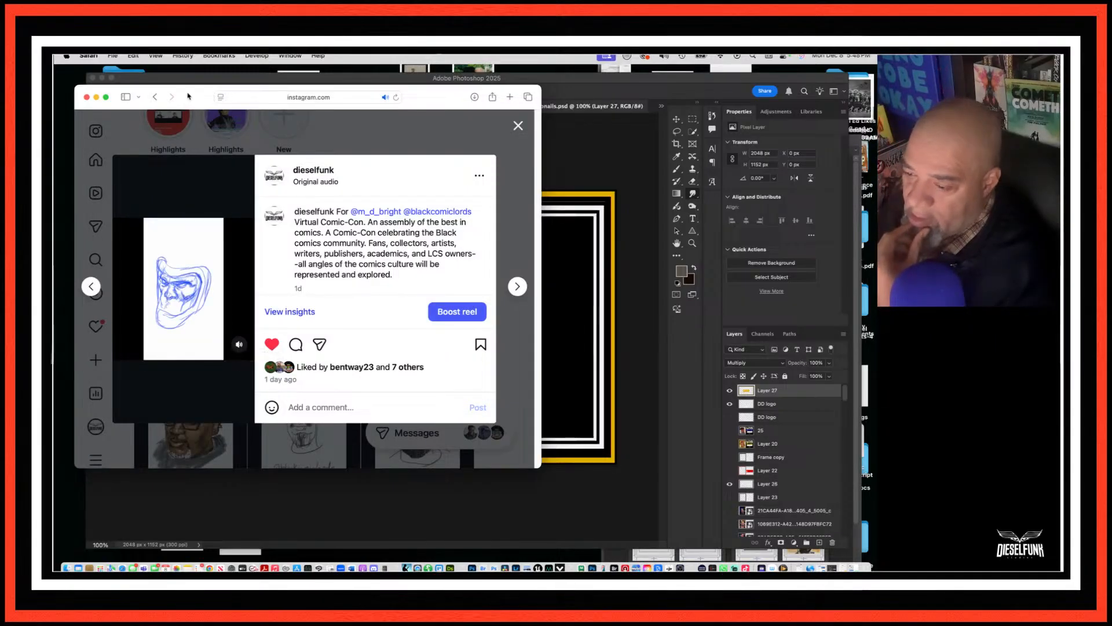
Step: Reposition the browser window while the Virtual Comic-Con reel plays, then pause and close the reel
drag(188, 96, 433, 102)
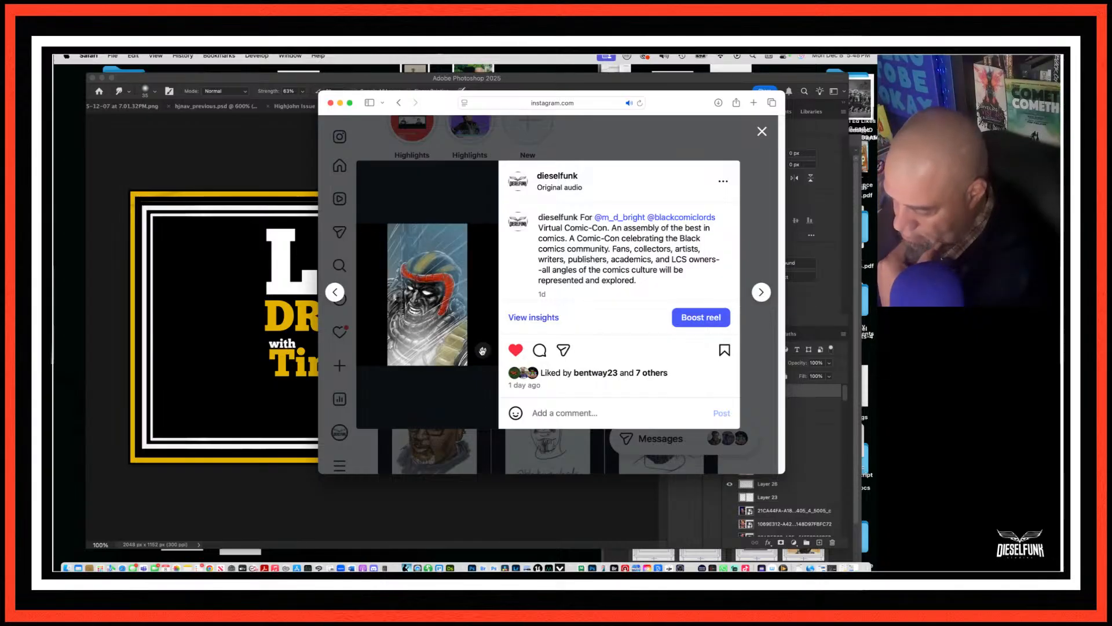
click(430, 348)
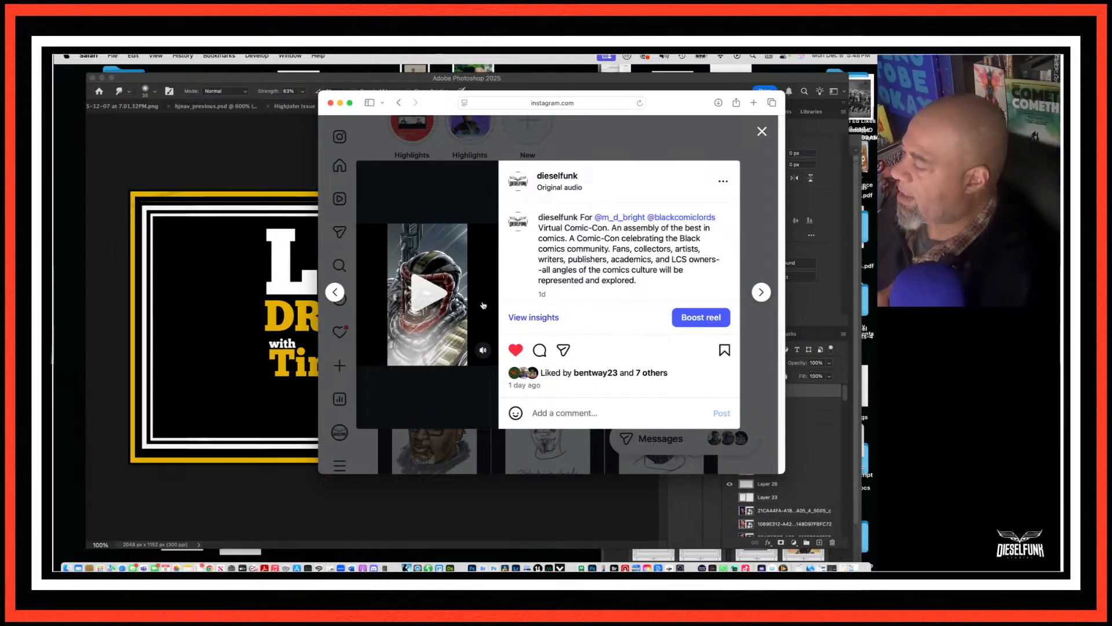
click(762, 132)
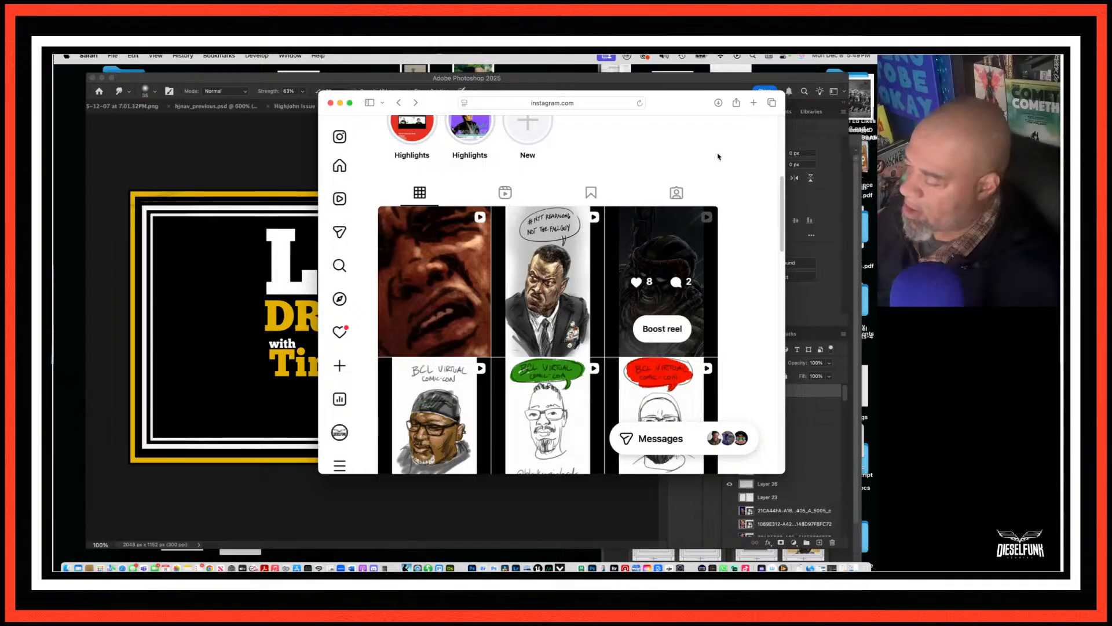
Step: Look through the BCL Virtual Comic-Con portrait reels in the profile grid
scroll(599, 254, down, 5)
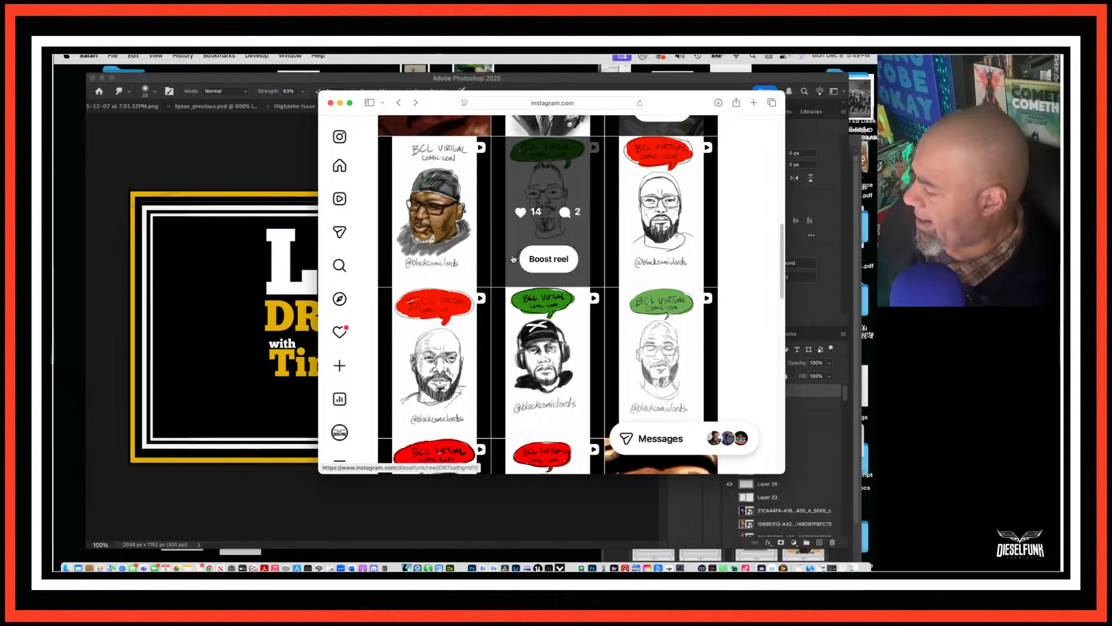
scroll(513, 259, down, 1)
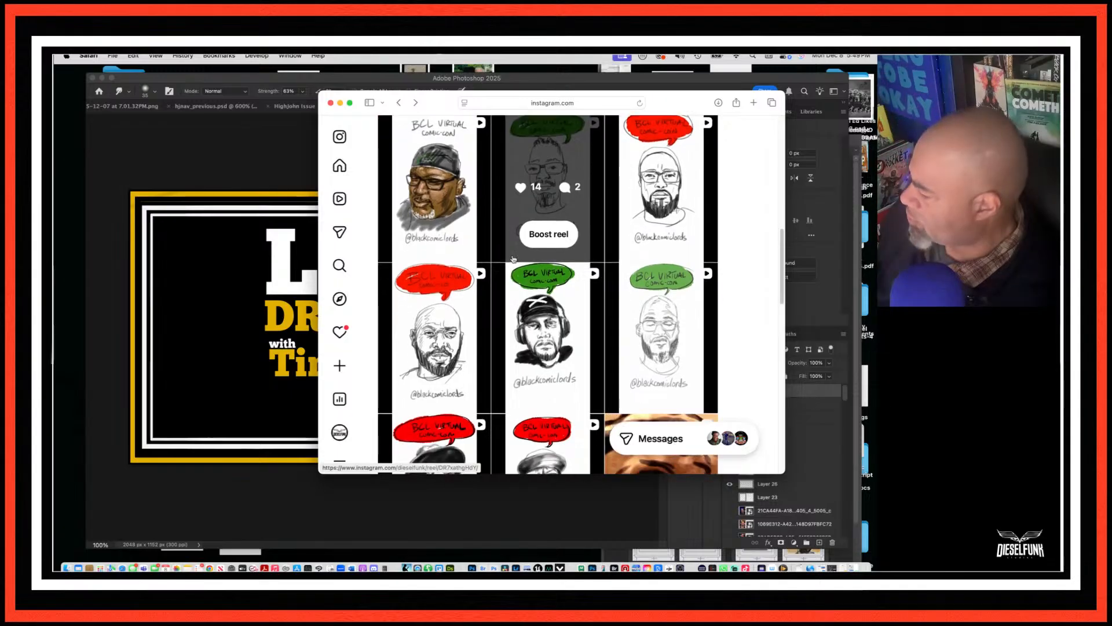
scroll(513, 258, down, 5)
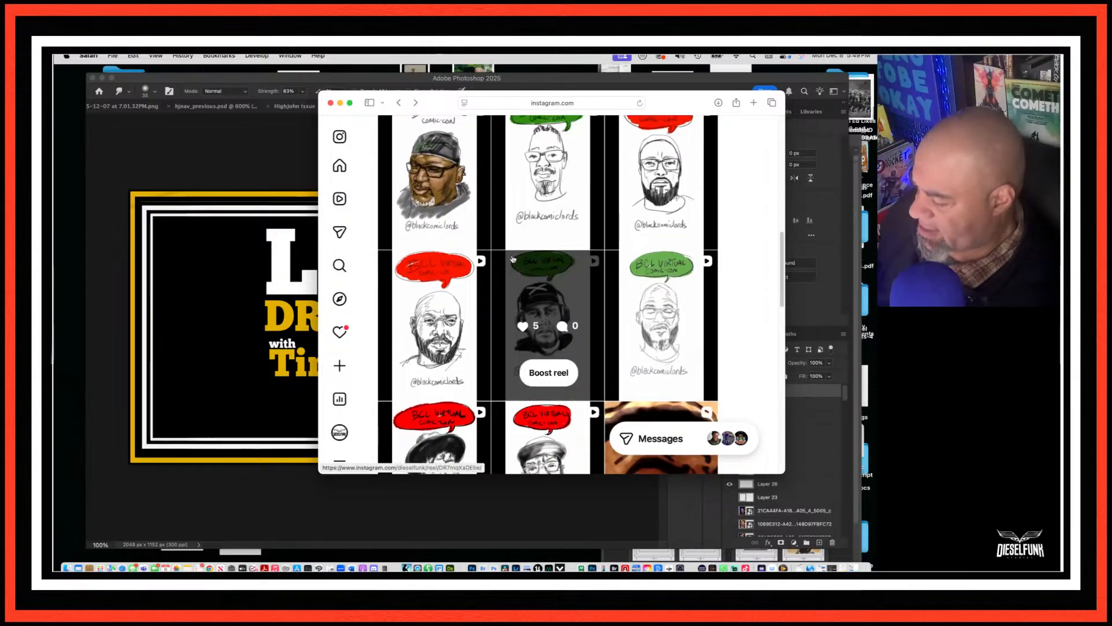
scroll(513, 259, down, 5)
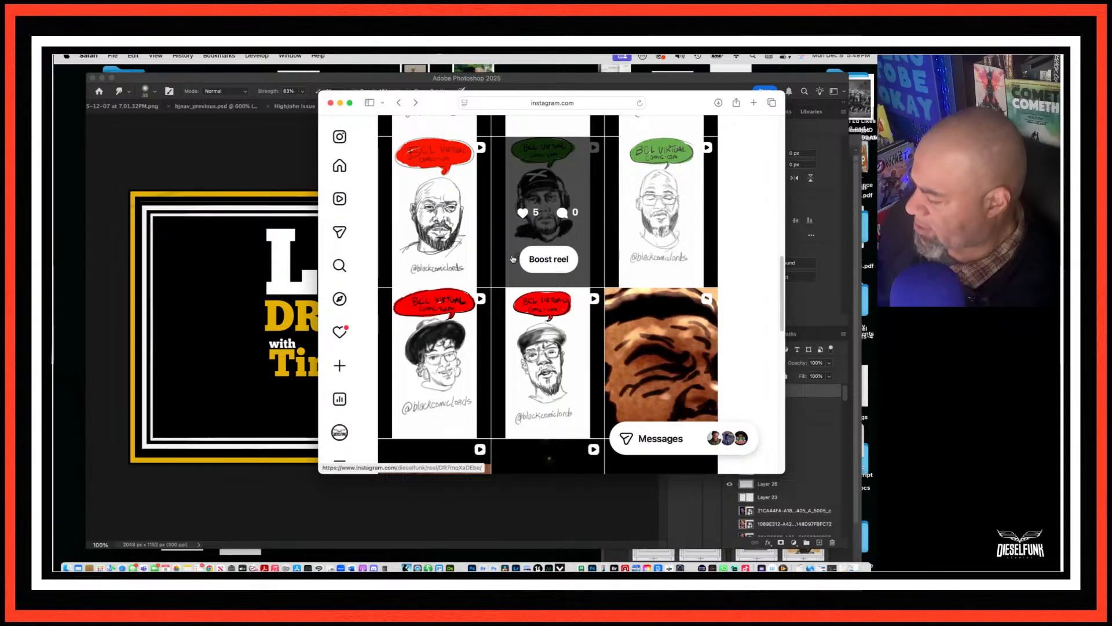
scroll(513, 259, down, 2)
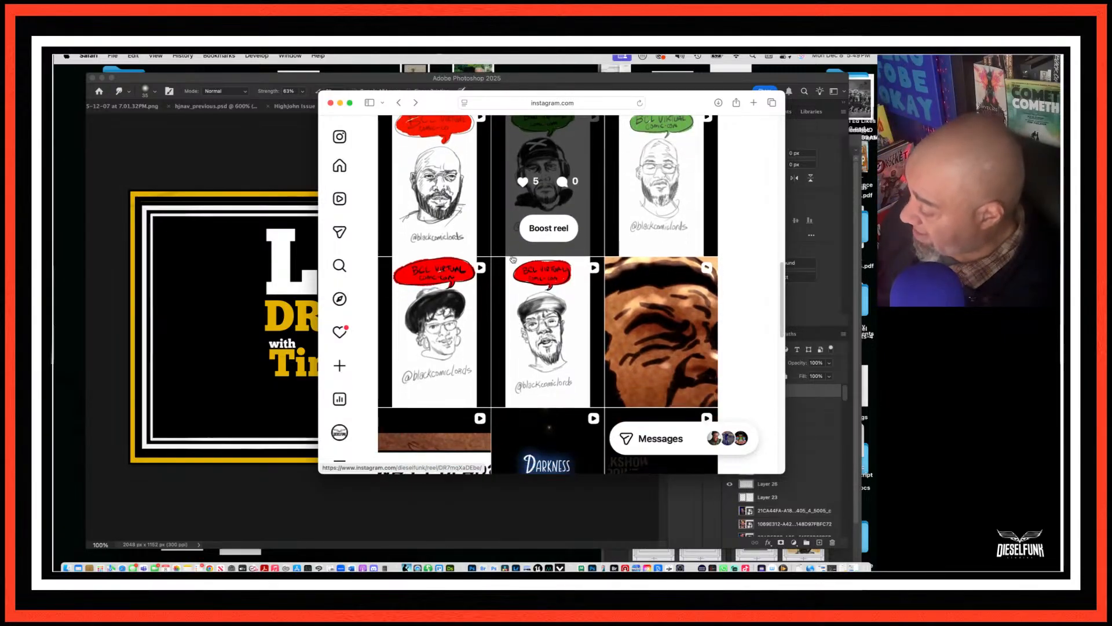
scroll(513, 259, up, 10)
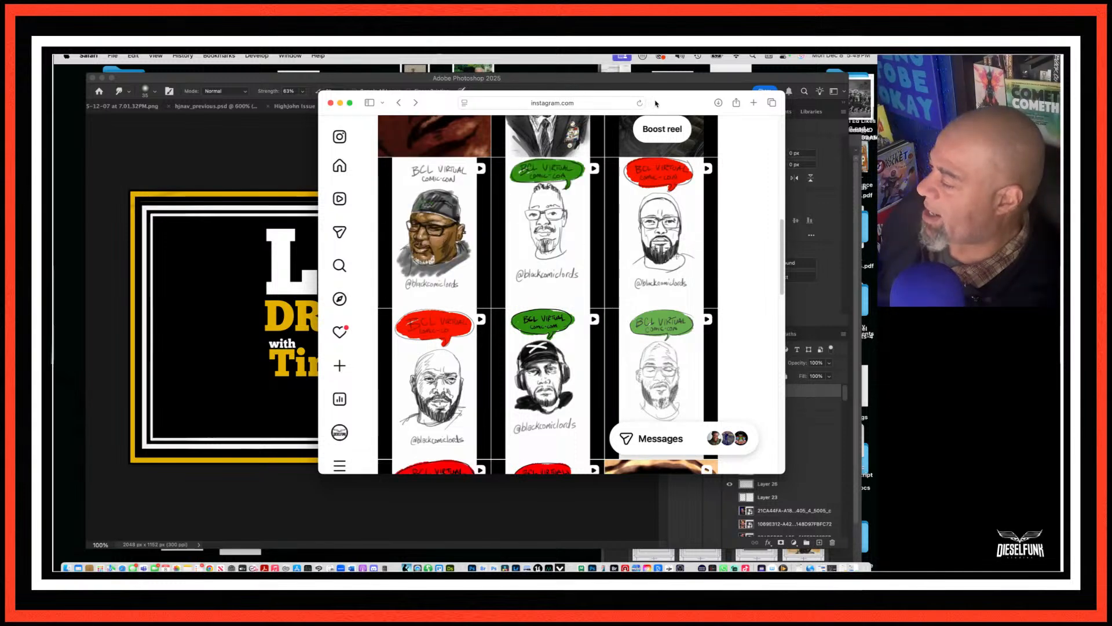
Step: Minimize the browser window and bring the Photos window with the train cavern image over the Photoshop canvas
drag(656, 105, 512, 69)
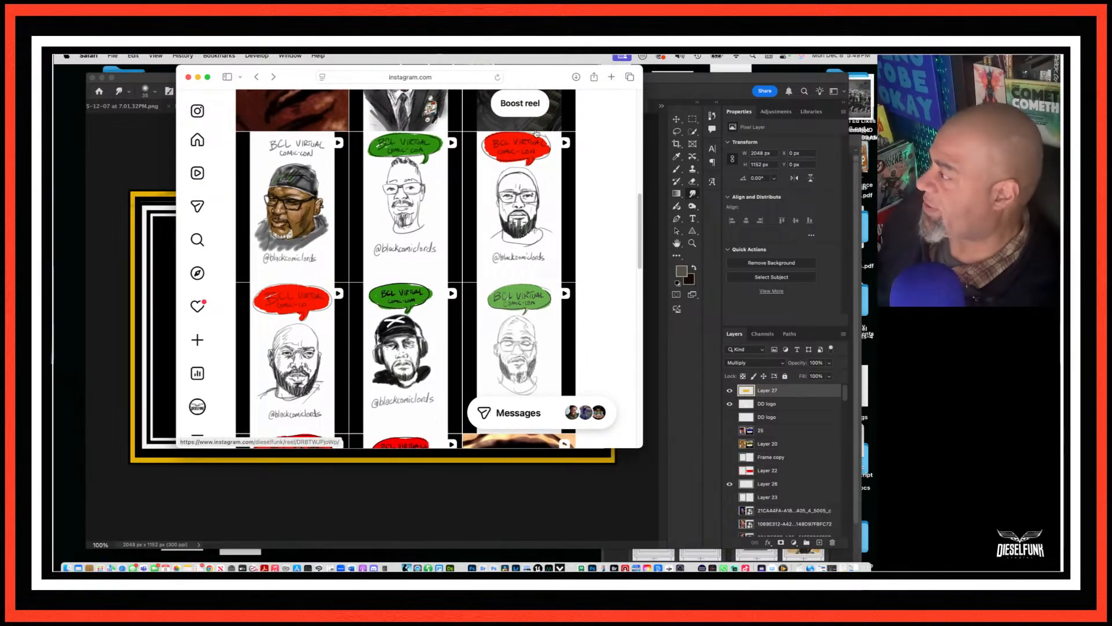
click(198, 77)
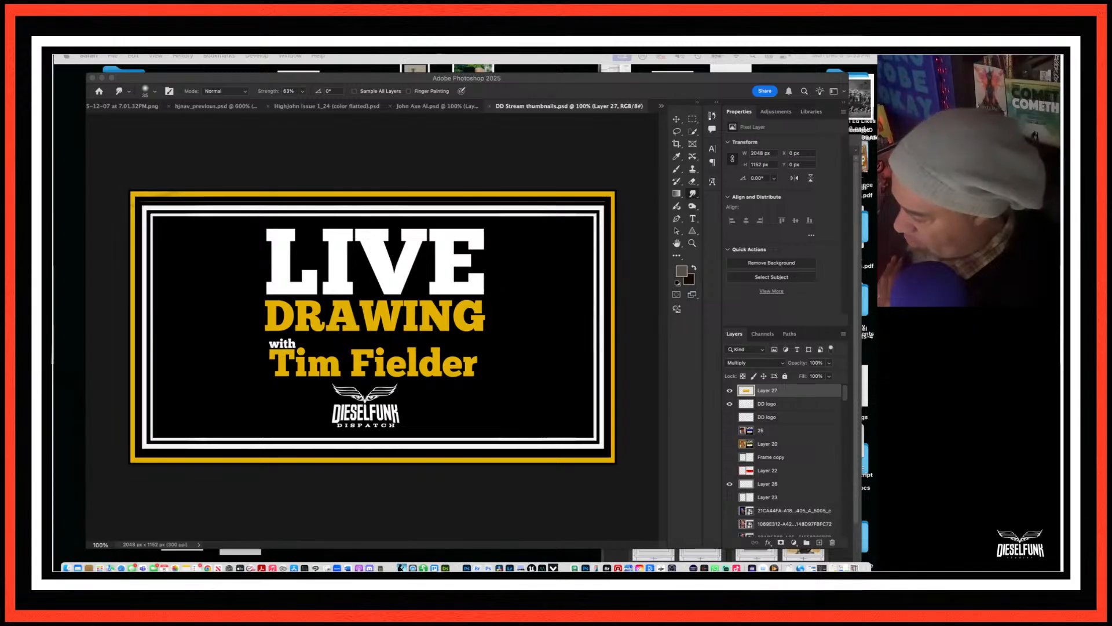
drag(919, 41, 402, 77)
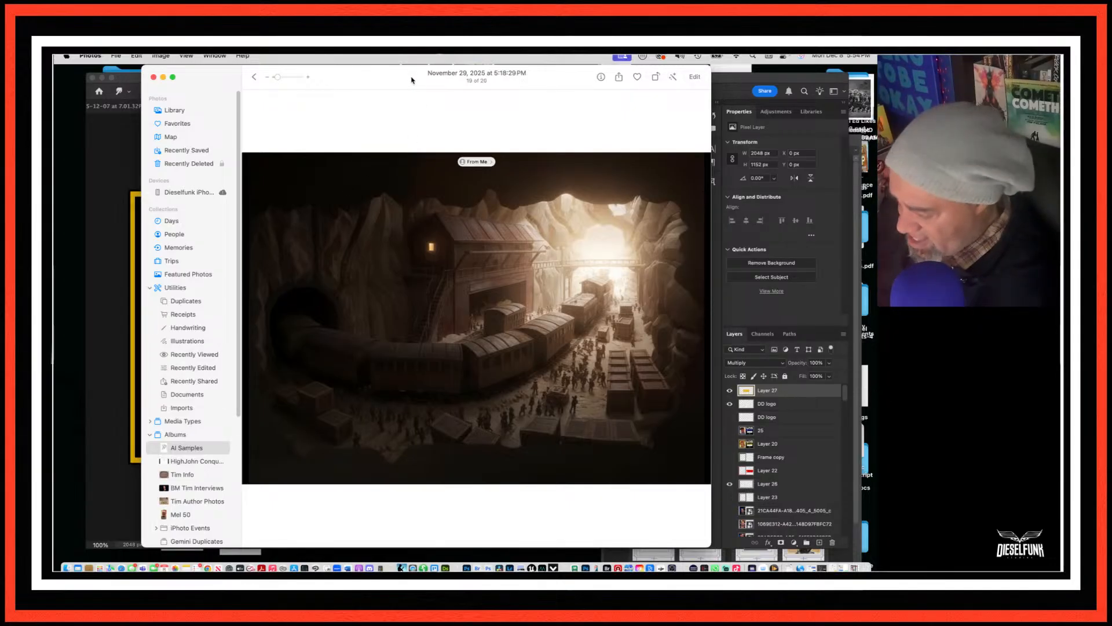
Step: Compare the black-and-white train cavern sketch with its sepia rendered version by switching between the two images
key(Left)
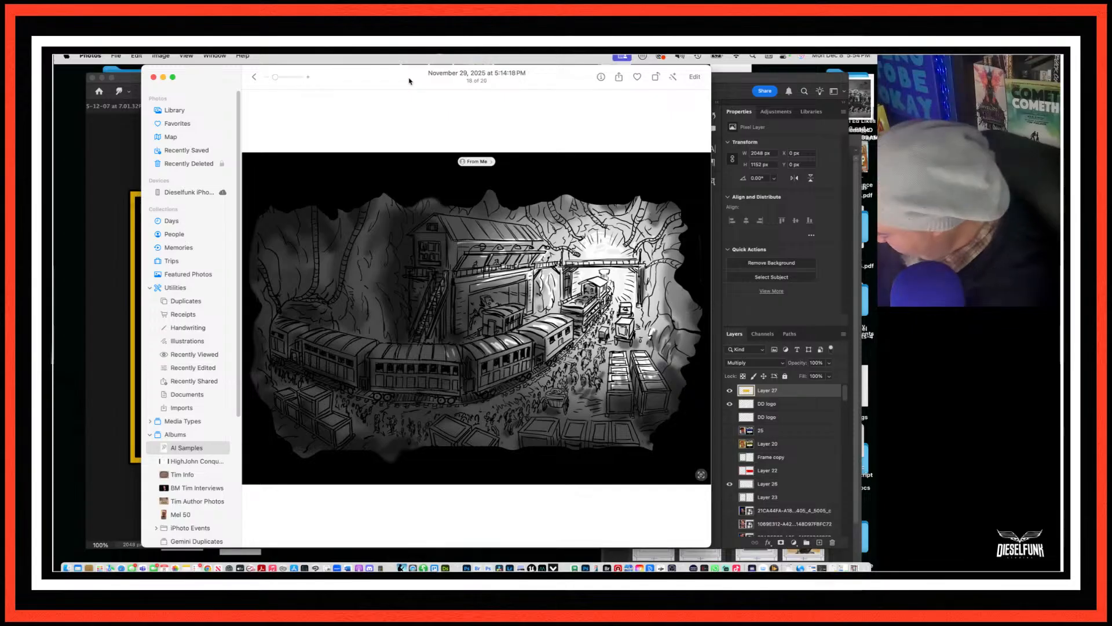
key(Right)
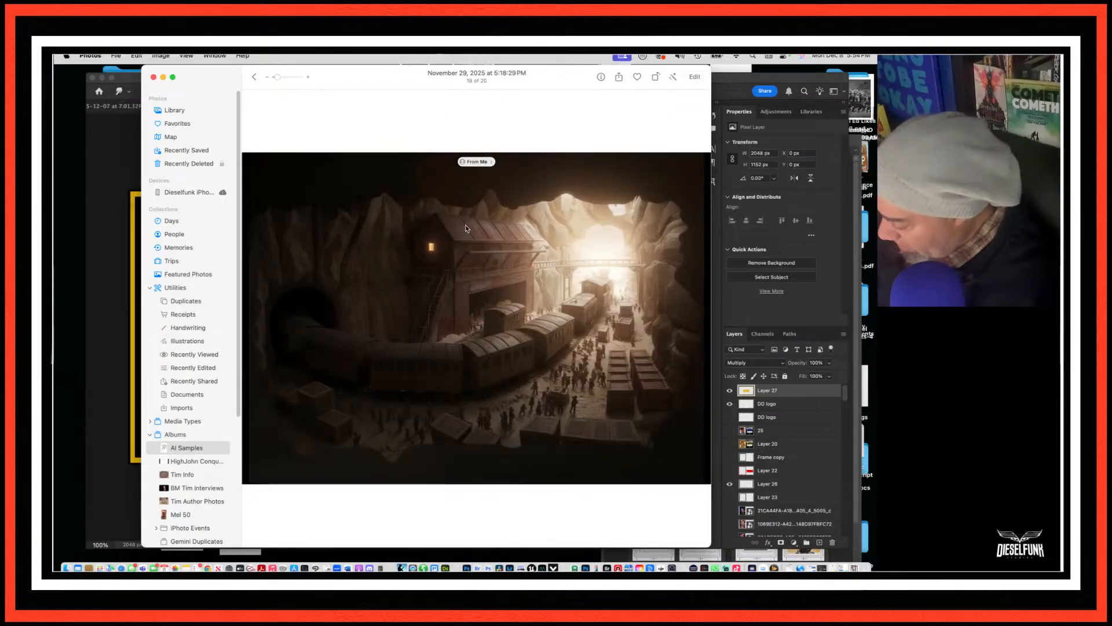
key(Left)
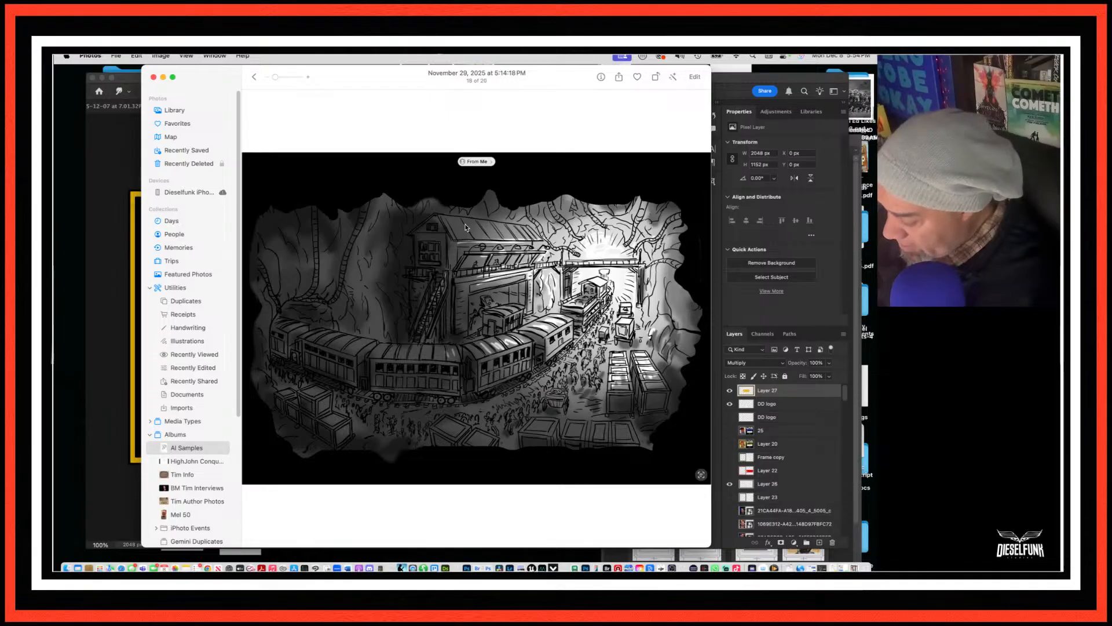
key(Right)
key(Left)
key(Right)
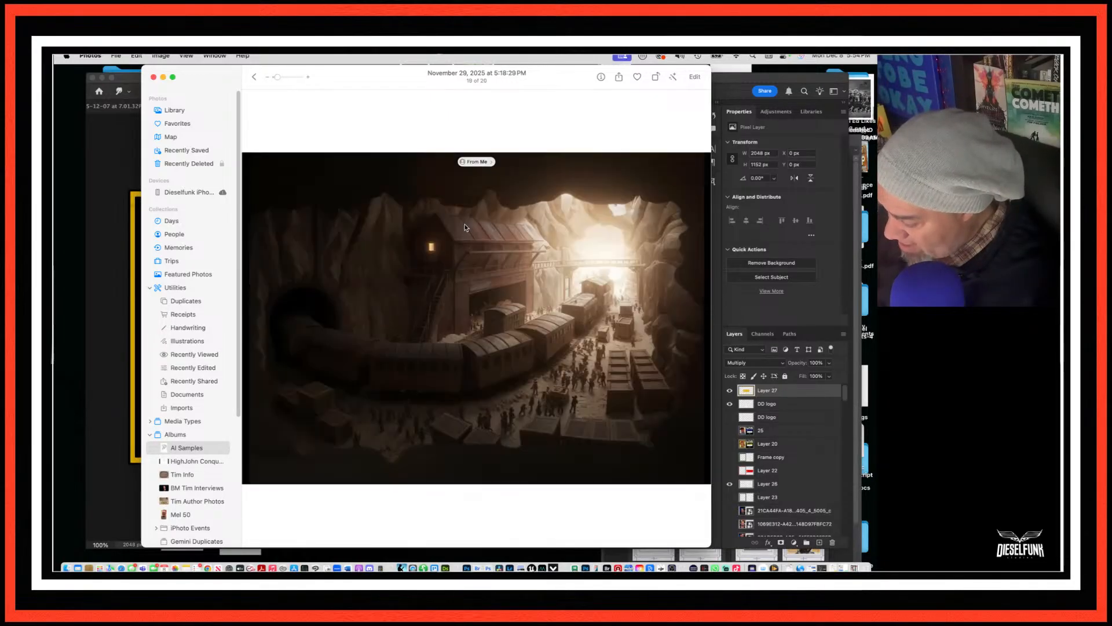
key(Left)
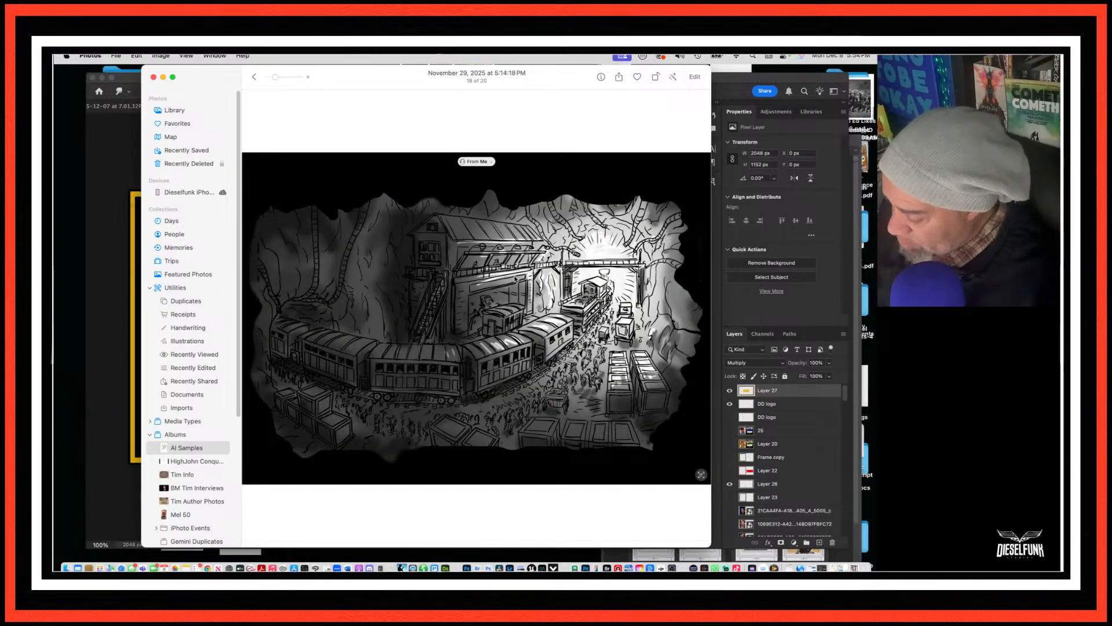
key(Right)
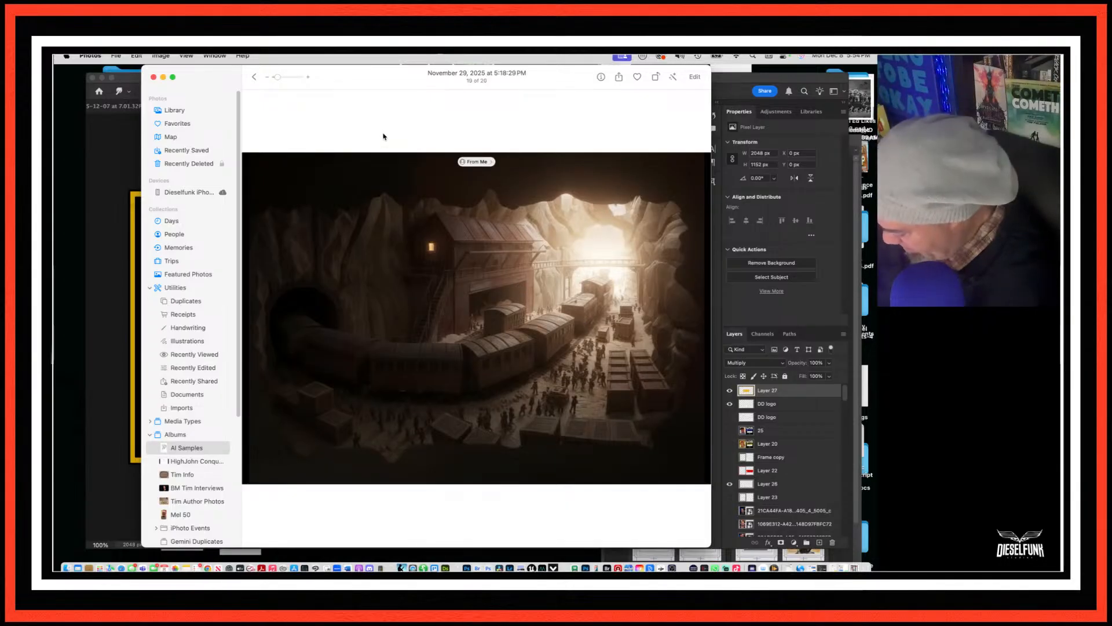
Step: Examine the staircase, lit window and crowd beside the train up close in the rendered cavern image
scroll(386, 137, up, 5)
scroll(385, 138, up, 8)
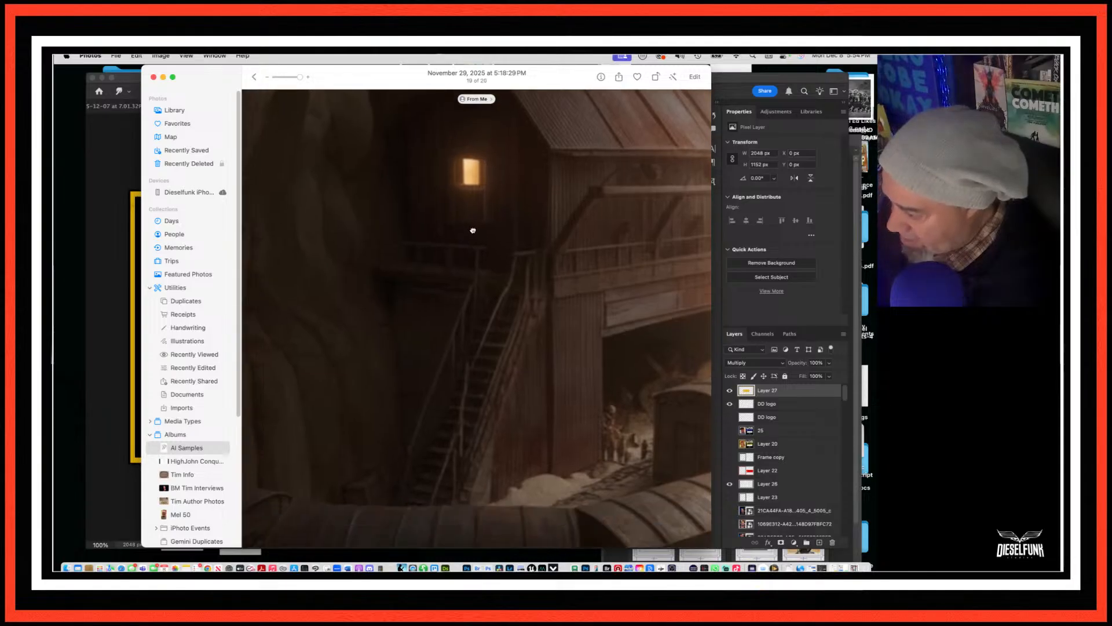
drag(624, 224, 125, 98)
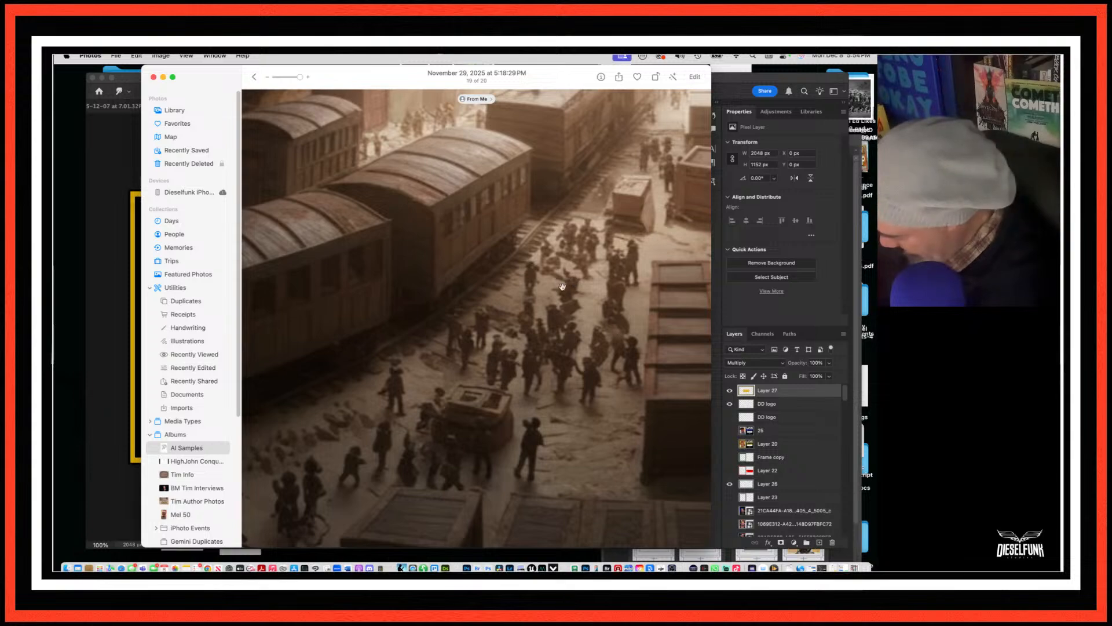
key(Right)
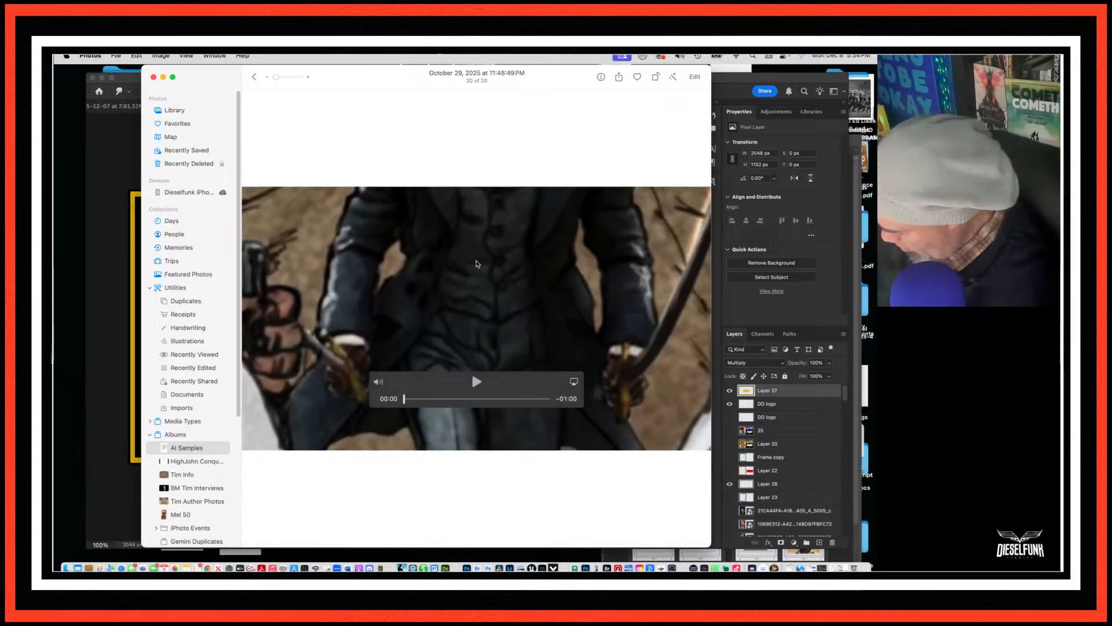
Step: Compare the cart and crowd beside the train up close in the line sketch and in the rendered version
key(Left)
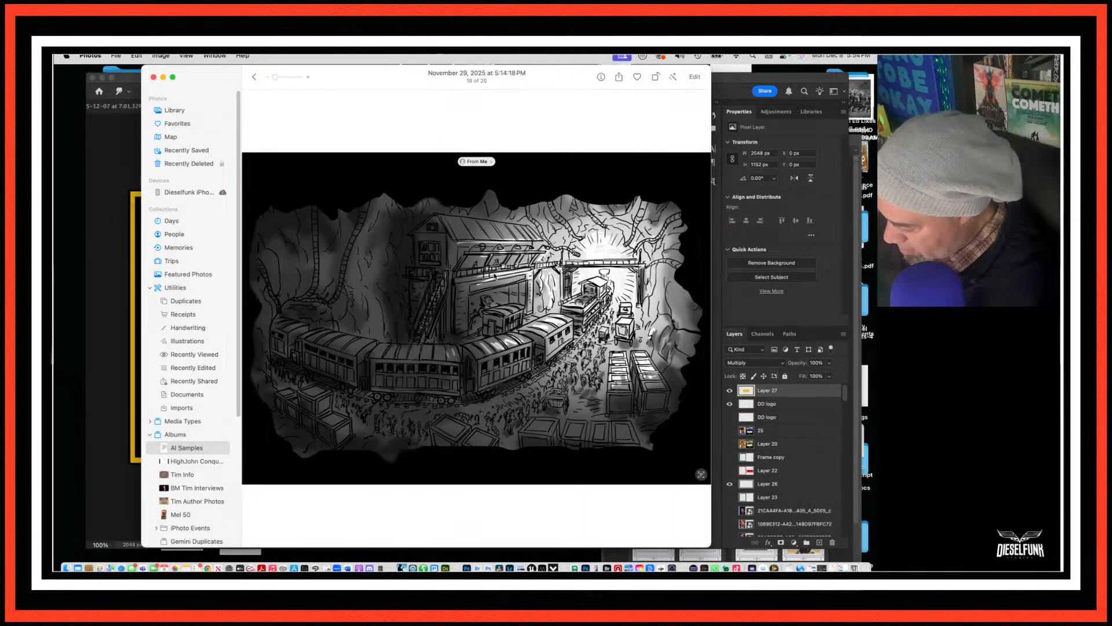
scroll(531, 321, up, 8)
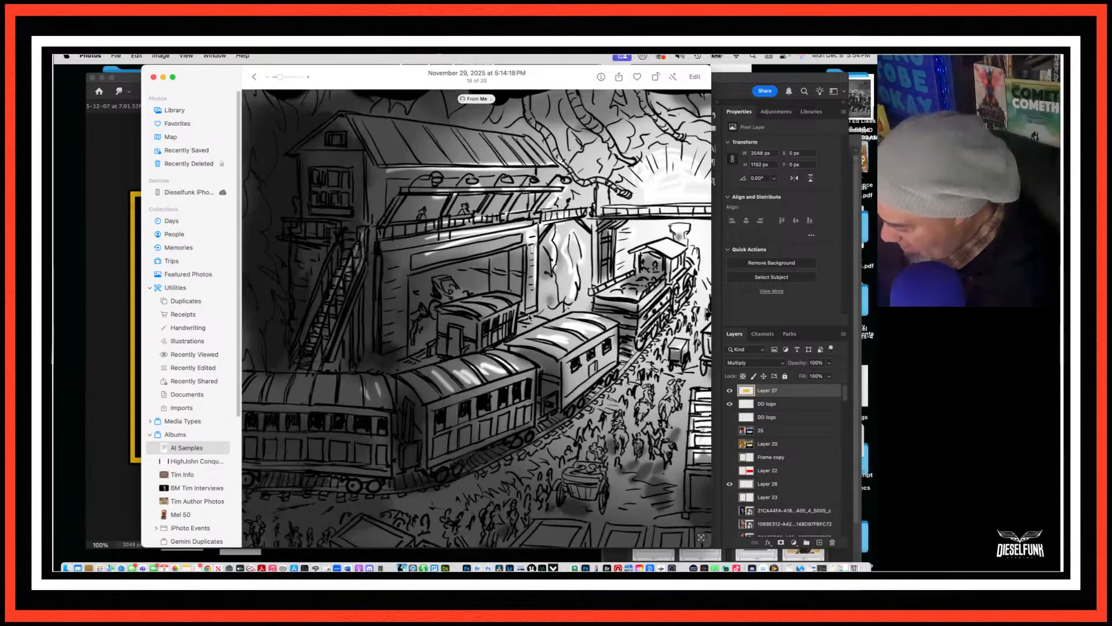
scroll(439, 153, right, 5)
scroll(438, 153, down, 3)
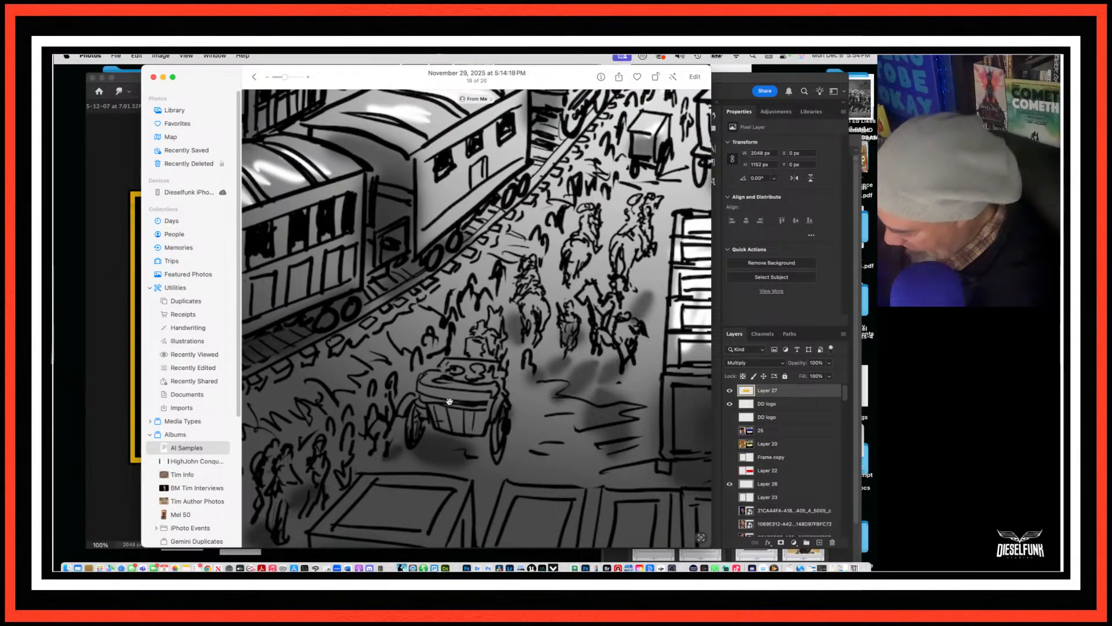
key(Right)
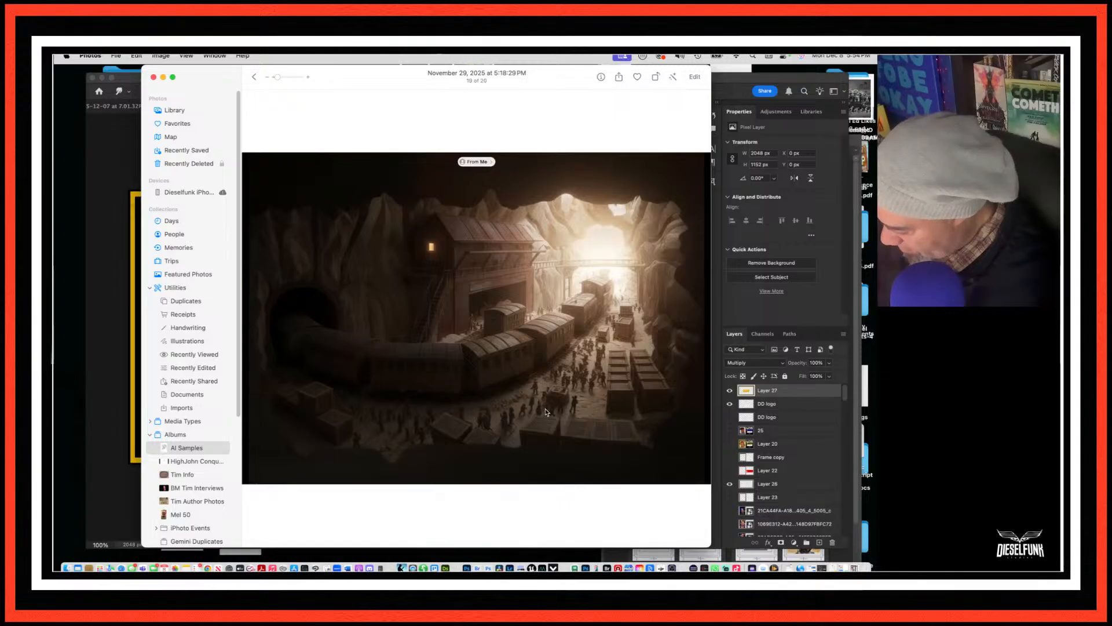
scroll(551, 404, up, 5)
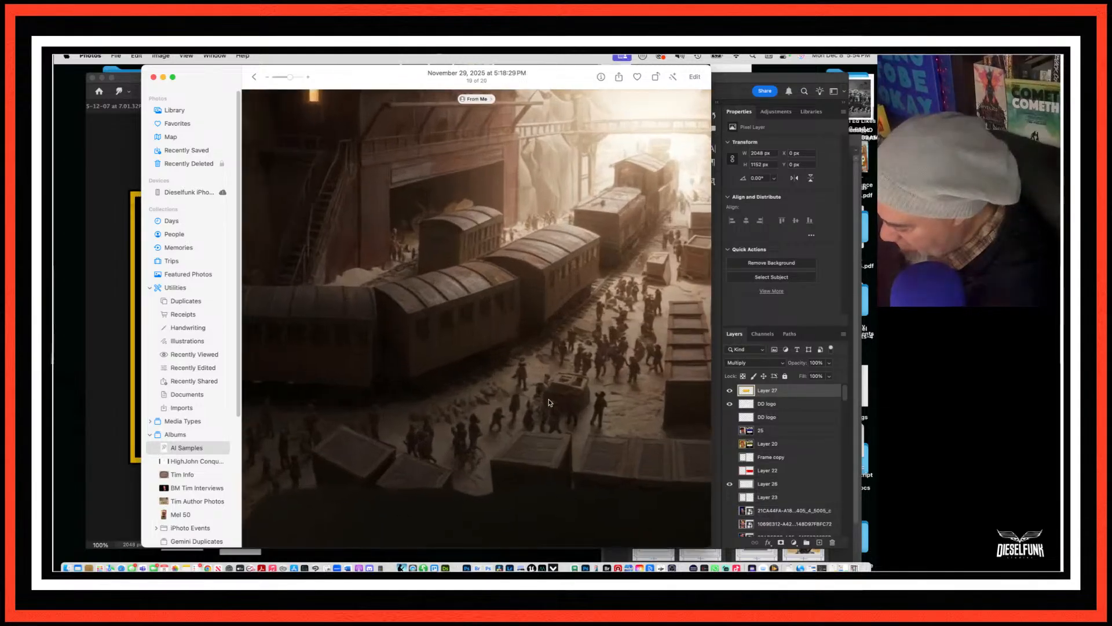
Step: Examine the crowd and foreground crates beside the train up close in the rendered cavern image, returning to the full picture
drag(627, 366, 548, 320)
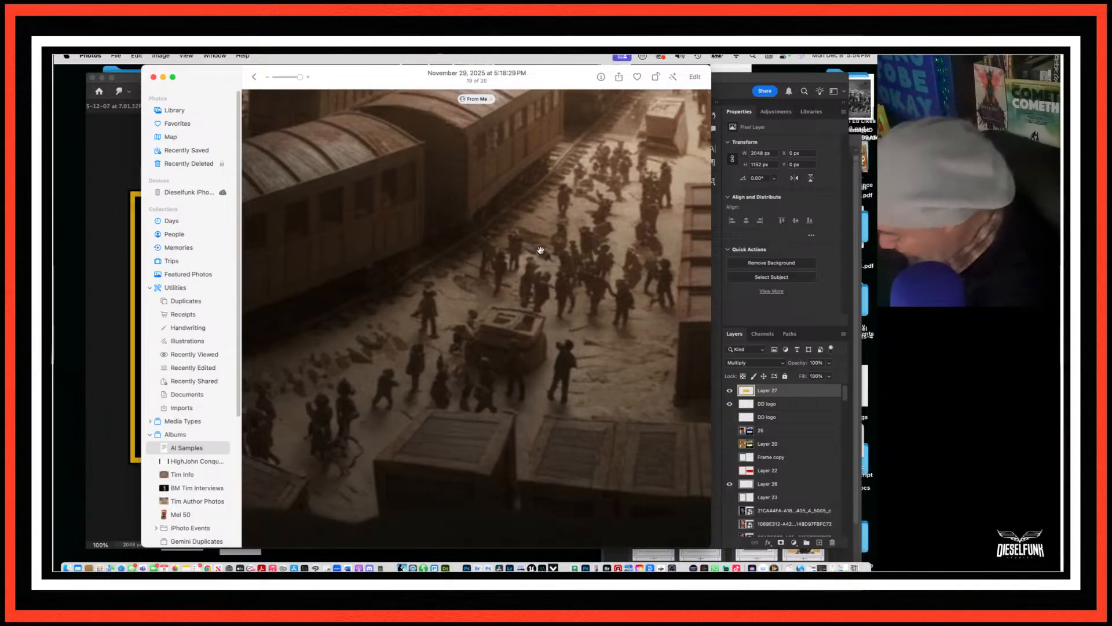
scroll(541, 253, down, 5)
scroll(540, 249, down, 3)
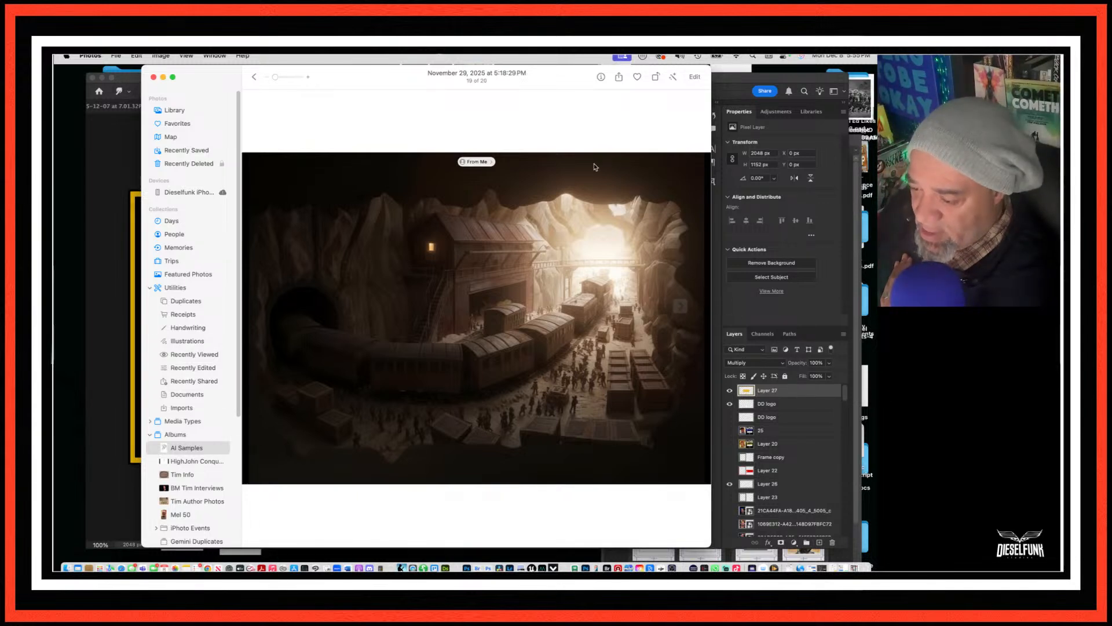
Step: Minimize the Photos window and bring up the John Axe AI.psd document in Photoshop
click(164, 78)
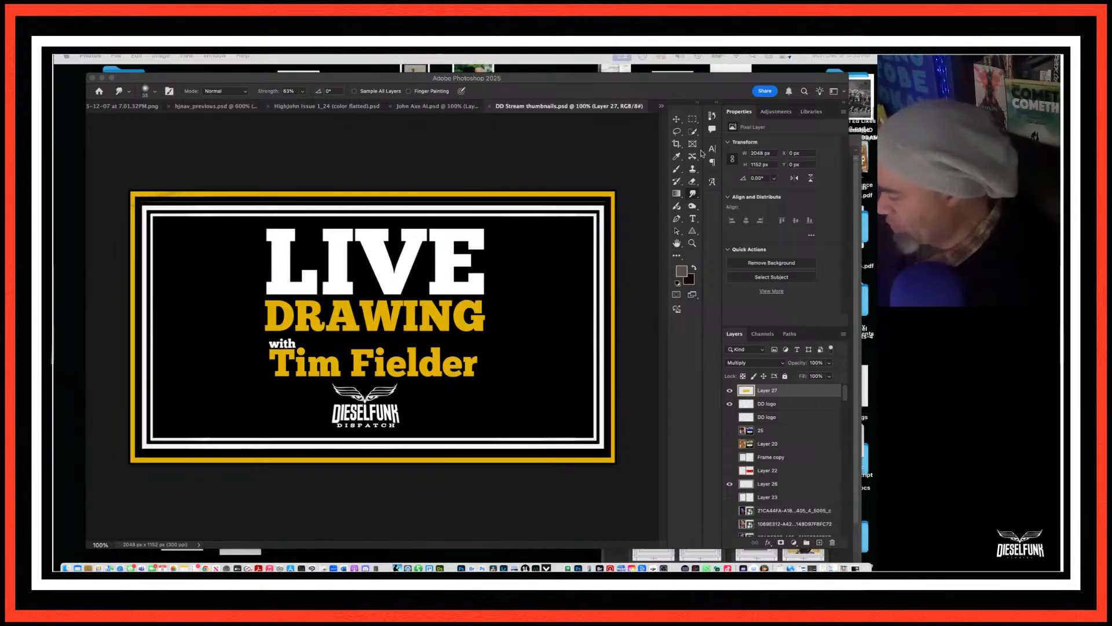
click(457, 108)
click(458, 106)
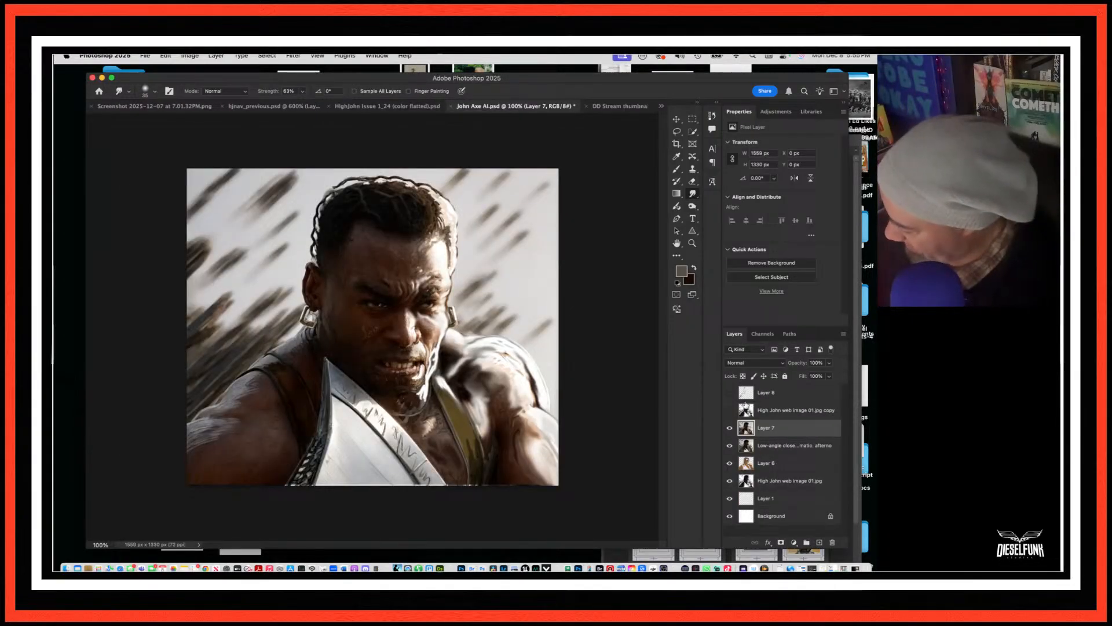
Step: Preview the ink overlay on the render, and hide the artwork layers from Layer 7 down to High John web image 01.jpg
click(730, 411)
click(730, 411)
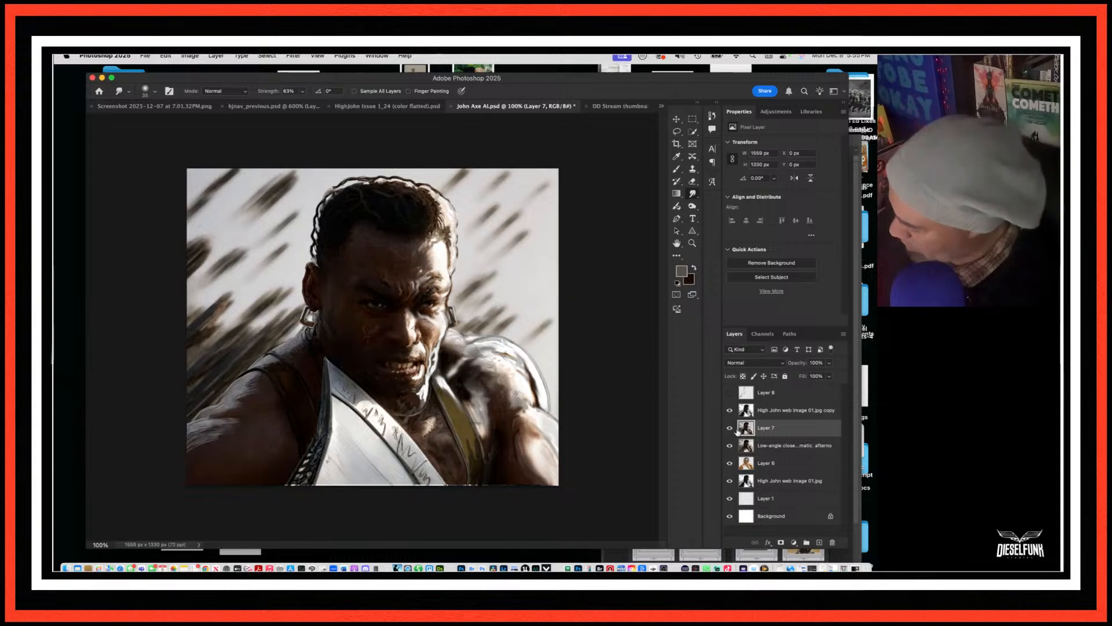
click(730, 428)
drag(730, 433, 731, 481)
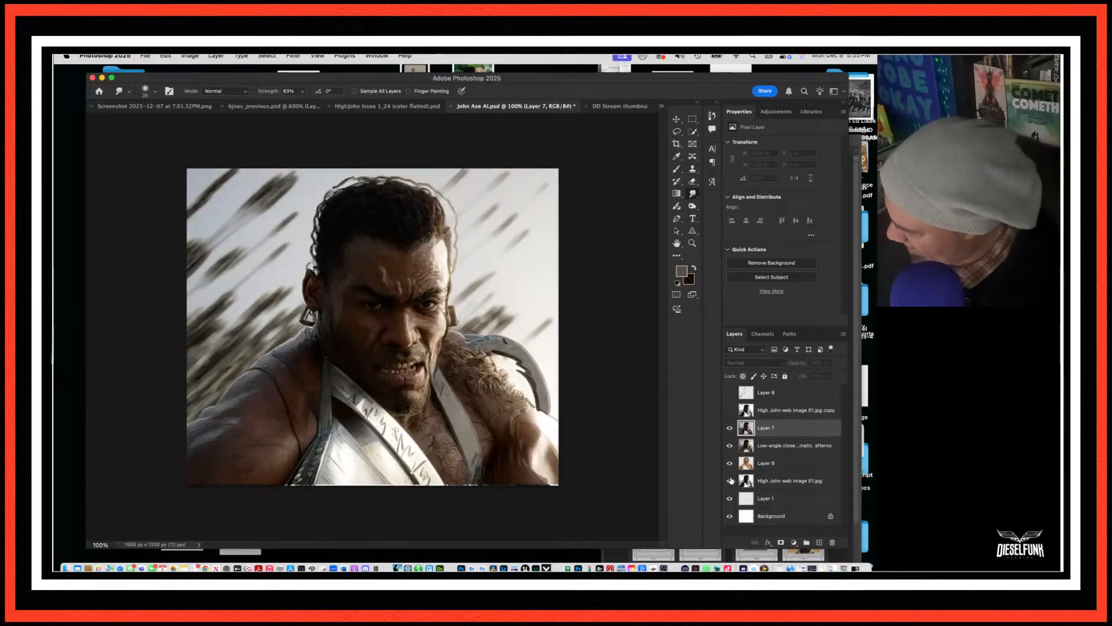
drag(729, 432, 733, 483)
click(733, 483)
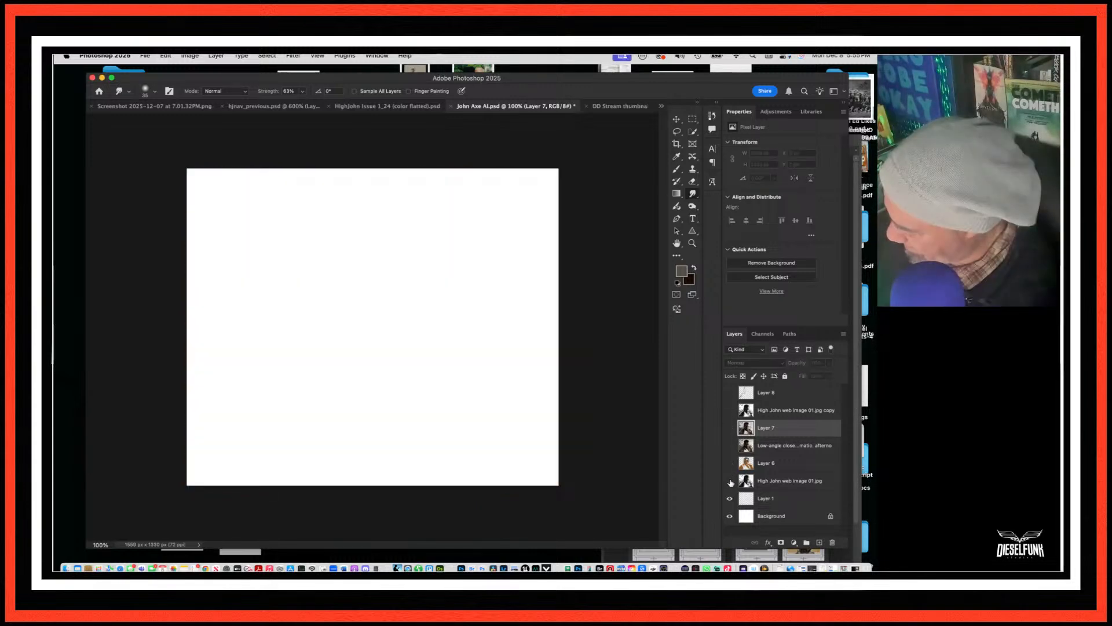
Step: Show the High John web image 01.jpg copy layer and raise its opacity to 100%
click(729, 411)
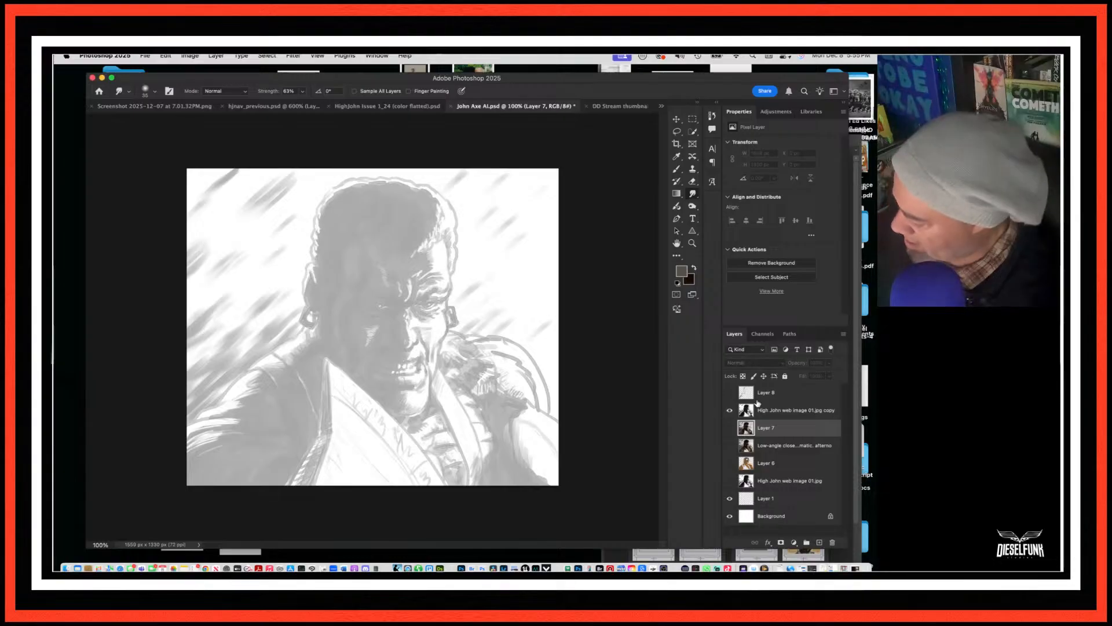
click(785, 414)
click(829, 363)
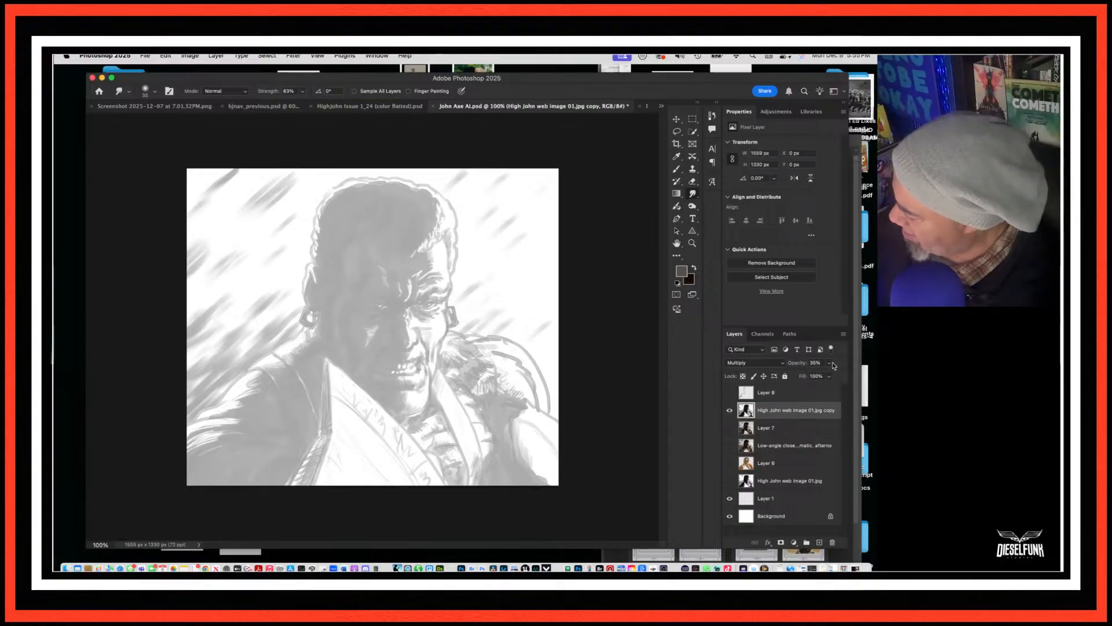
drag(813, 375, 856, 378)
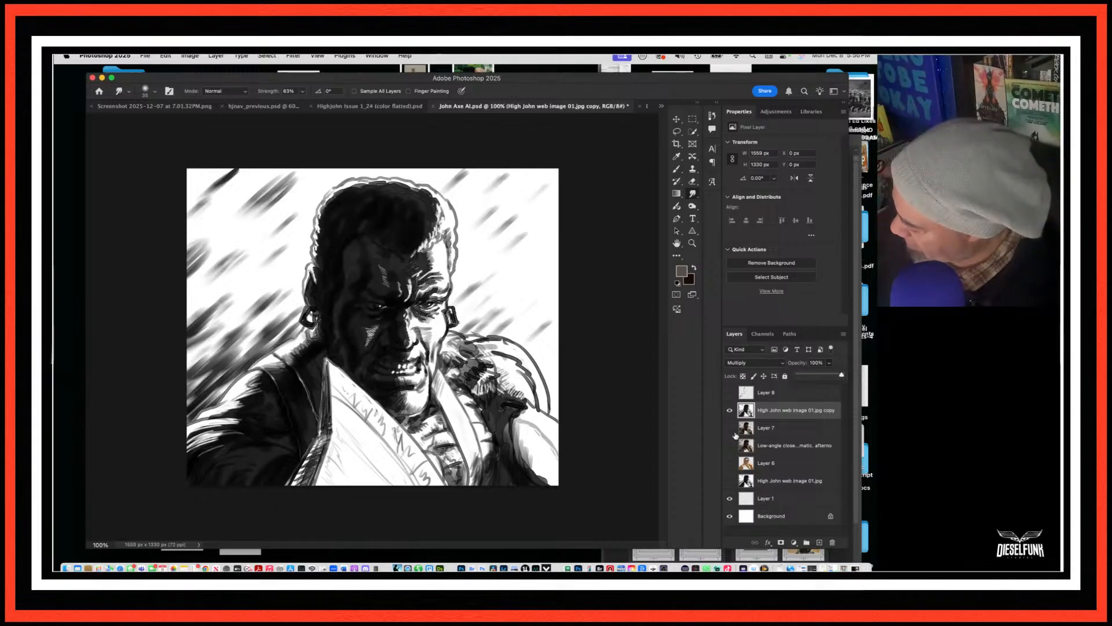
Step: Compare the black-and-white ink drawing with the rendered Layer 7 by toggling the visibility of the two layers
click(730, 411)
click(729, 427)
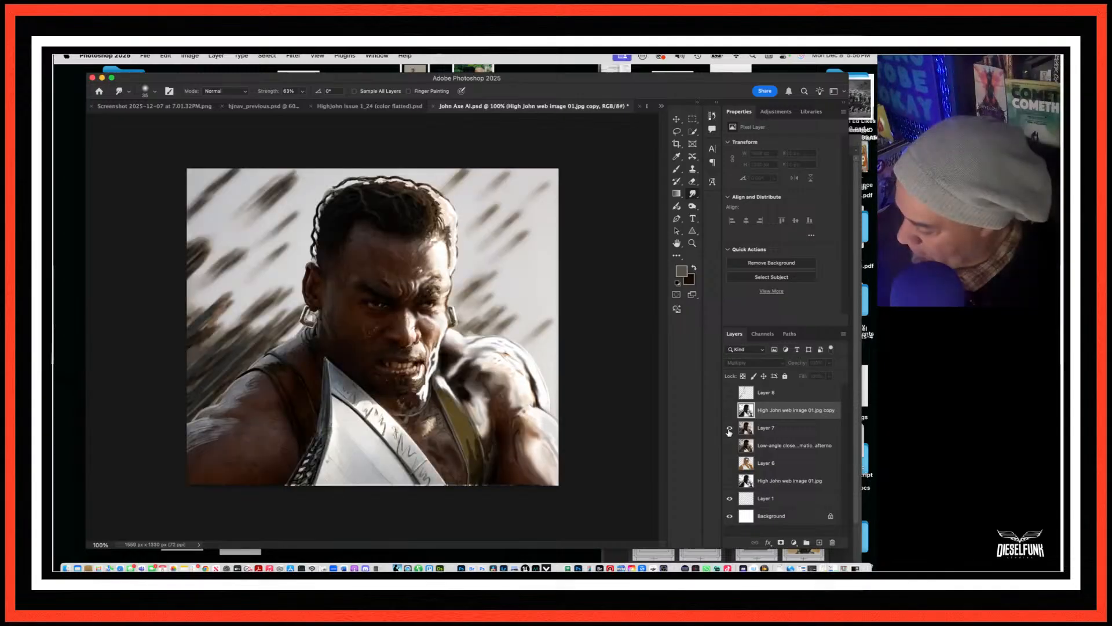
click(729, 428)
click(729, 410)
click(729, 410)
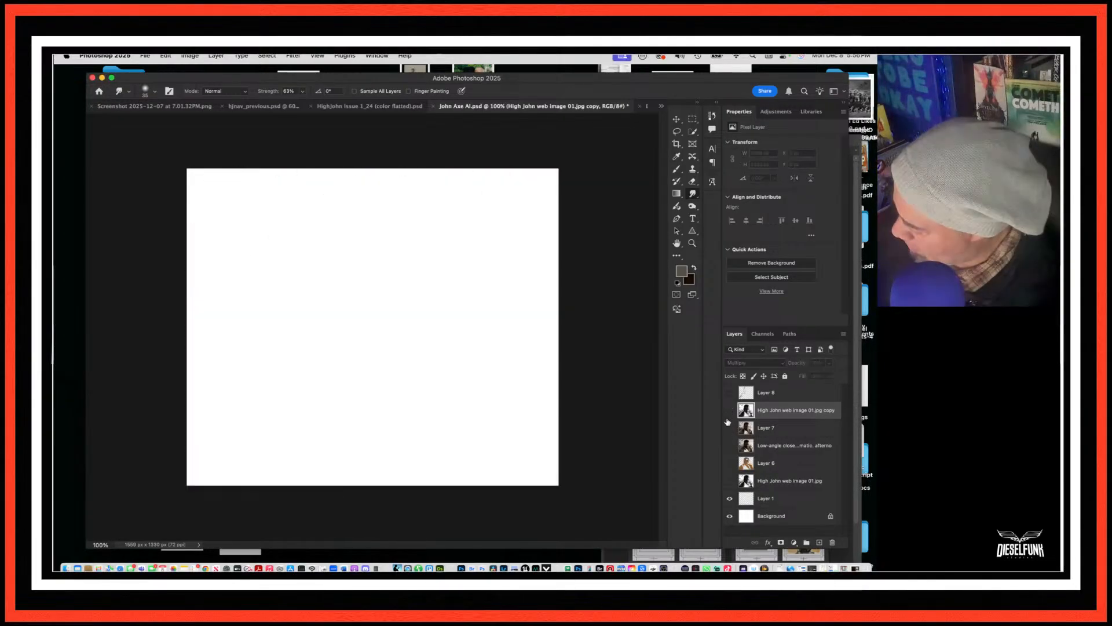
click(730, 427)
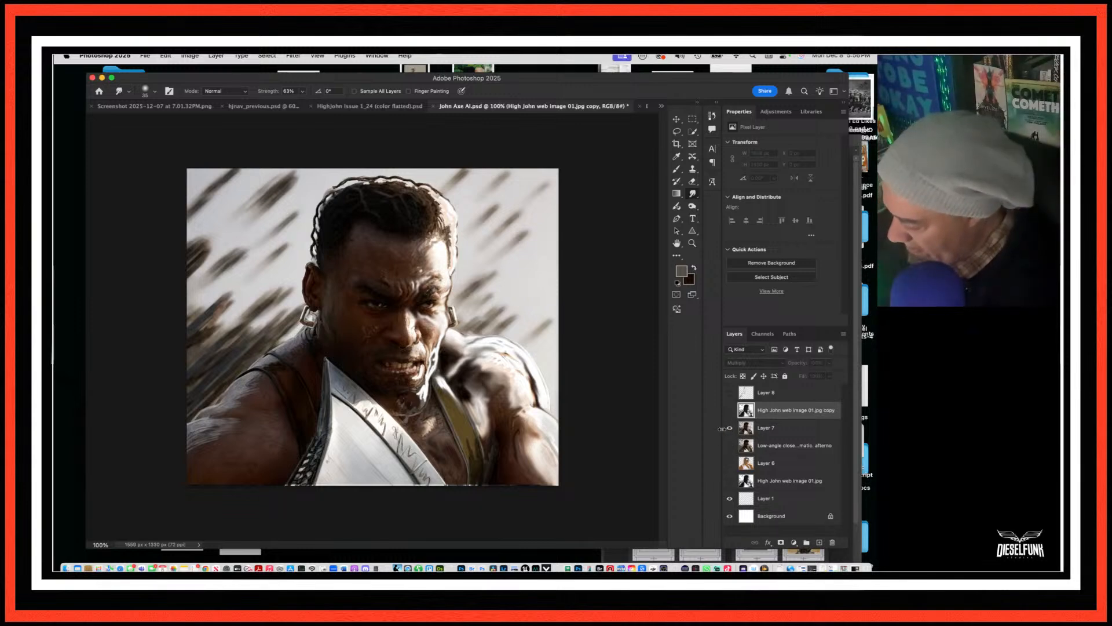
click(729, 430)
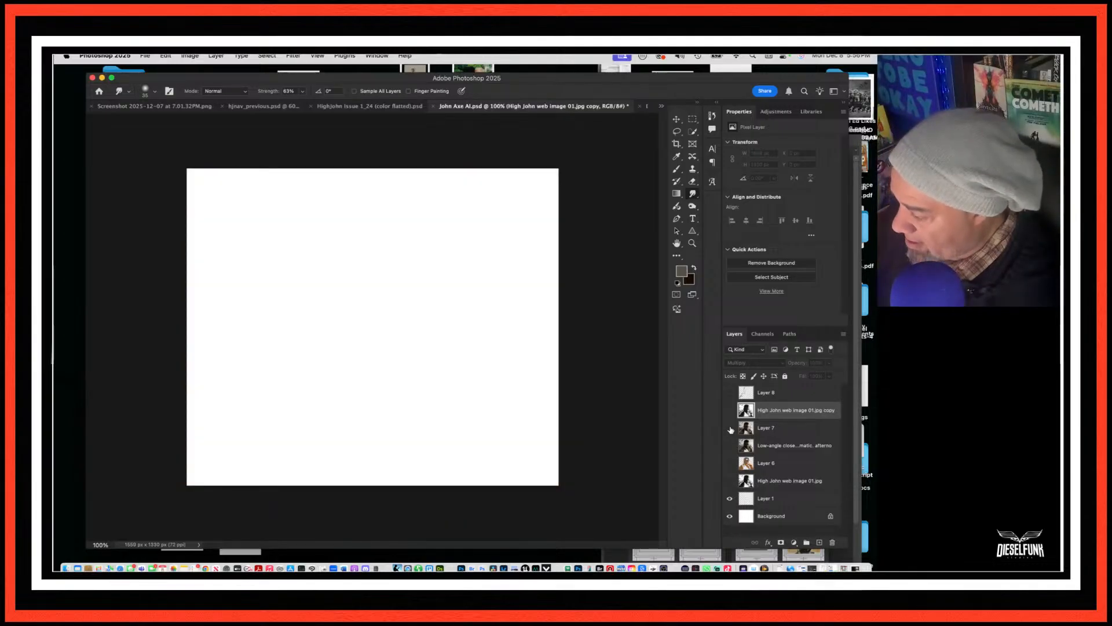
Step: Show Layer 7 together with the High John web image 01.jpg copy layer and save the document
click(730, 429)
click(729, 410)
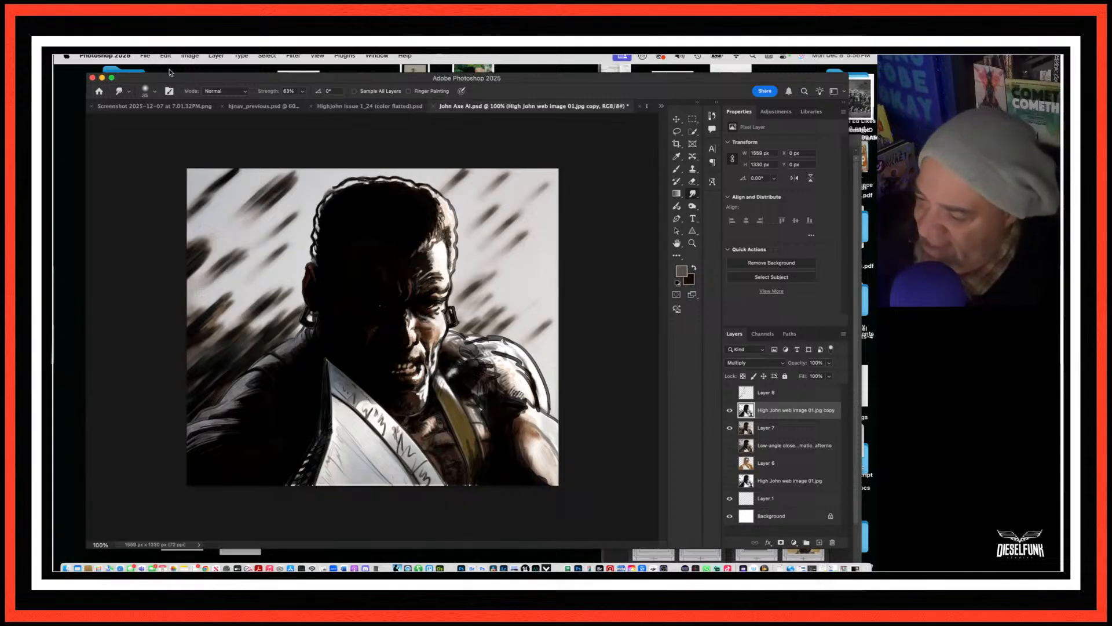
click(145, 55)
click(157, 154)
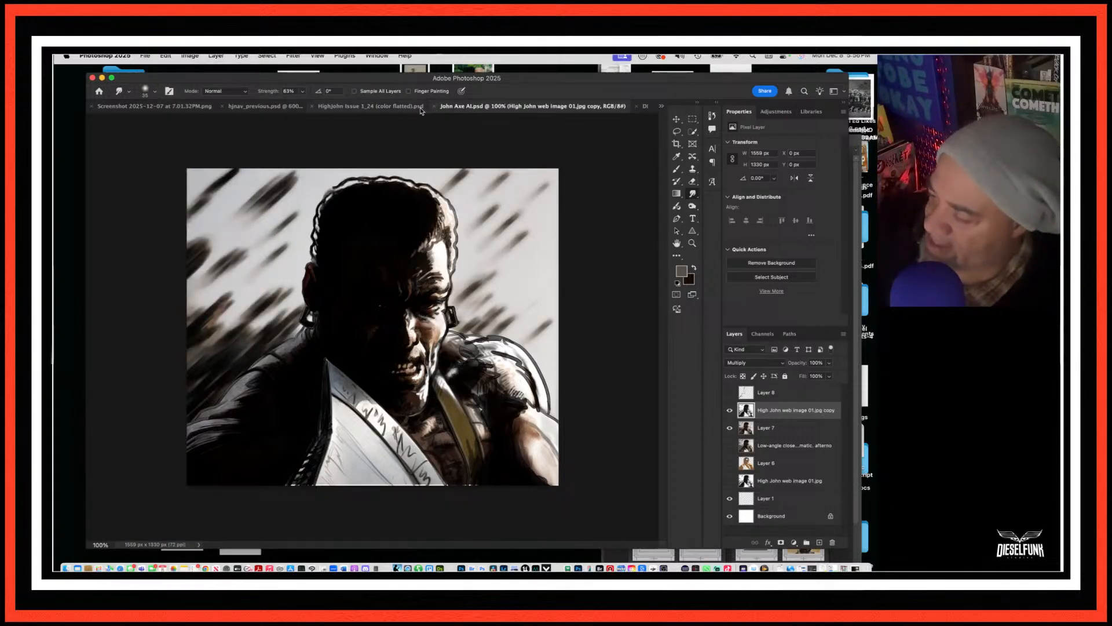
Step: Look through the open HighJohn Issue 1_24 and hjnav_previous.psd documents, and return to DD Stream thumbnails.psd
click(399, 109)
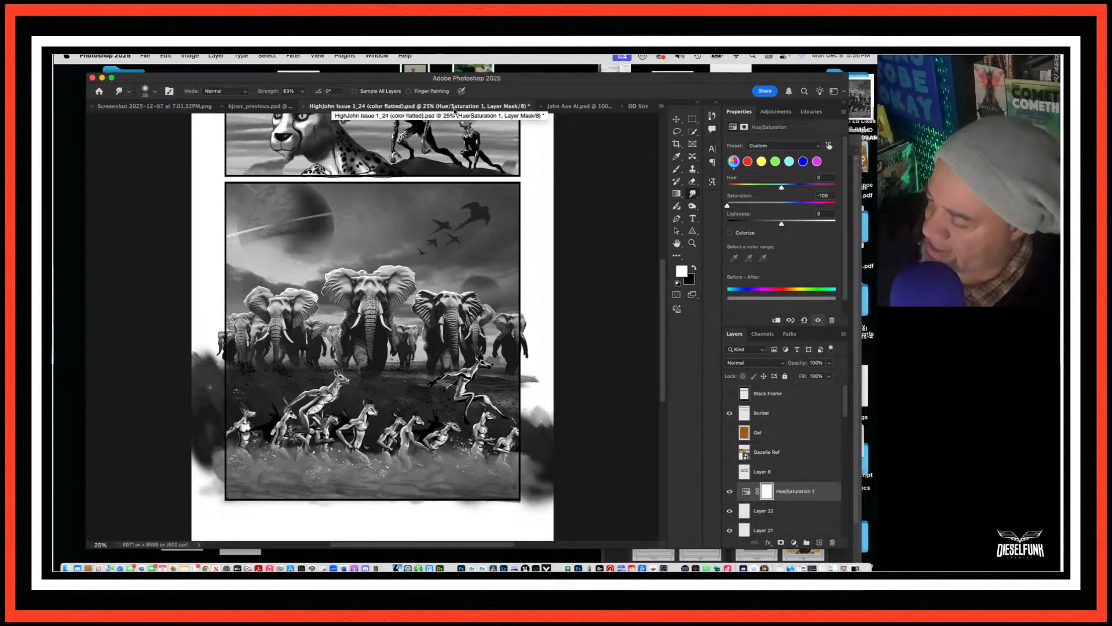
click(255, 107)
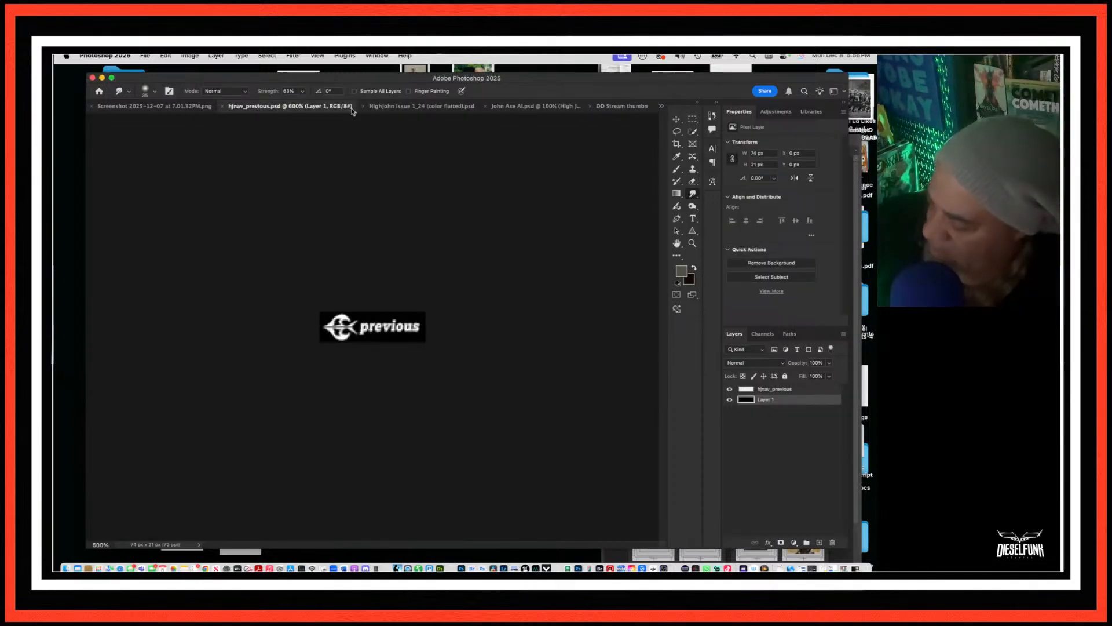
click(620, 109)
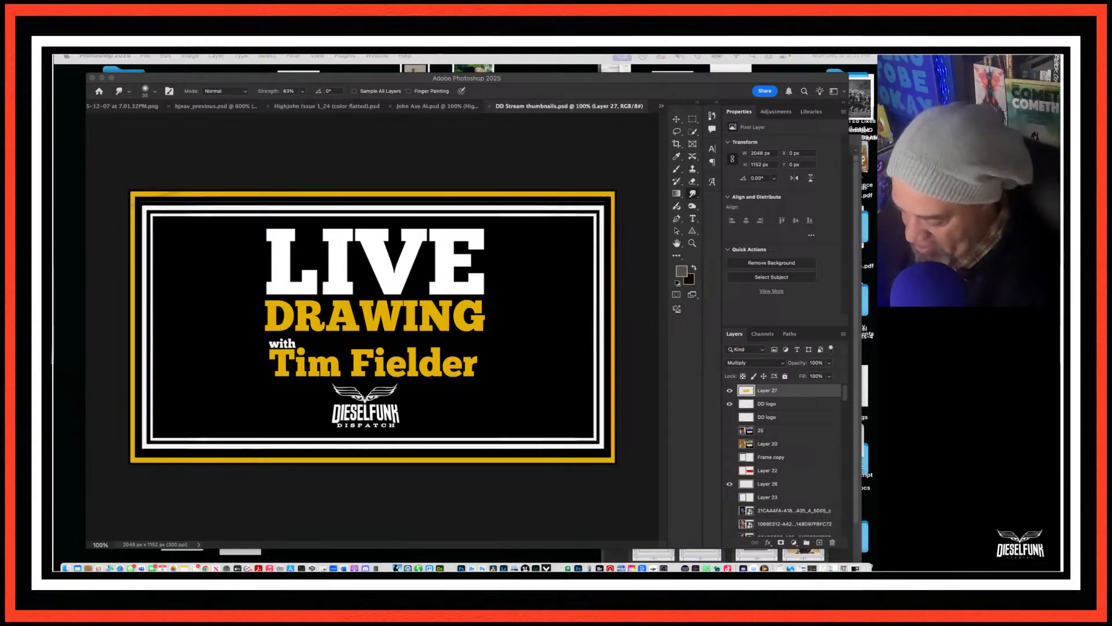
Step: Minimize the Photoshop window and open John Axe AI.psd from the desktop in Clip Studio Paint
click(102, 78)
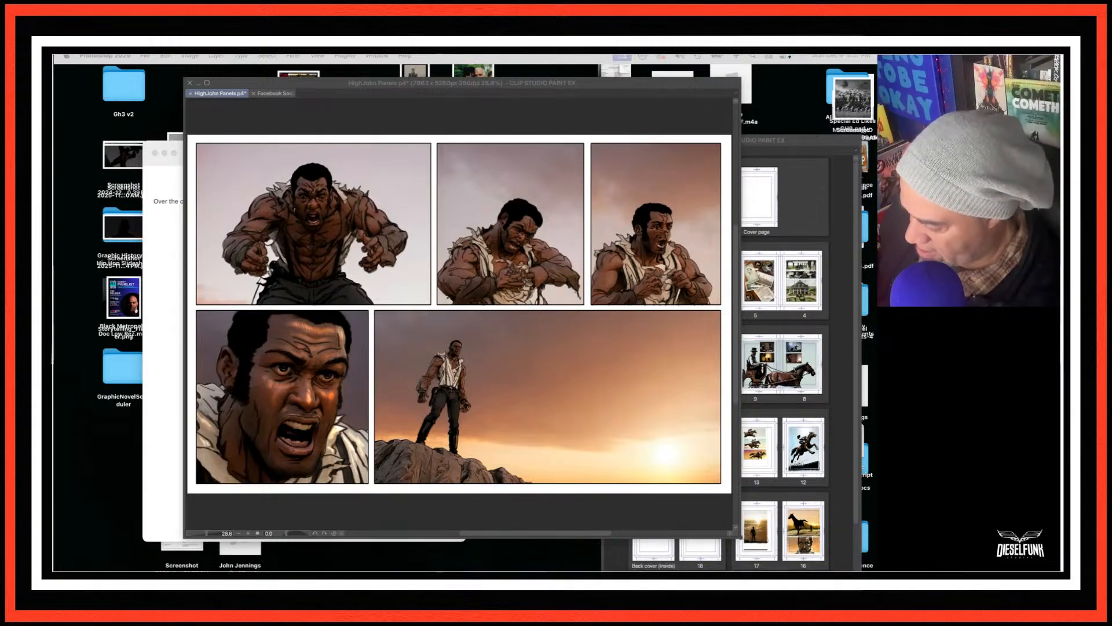
drag(834, 245, 876, 548)
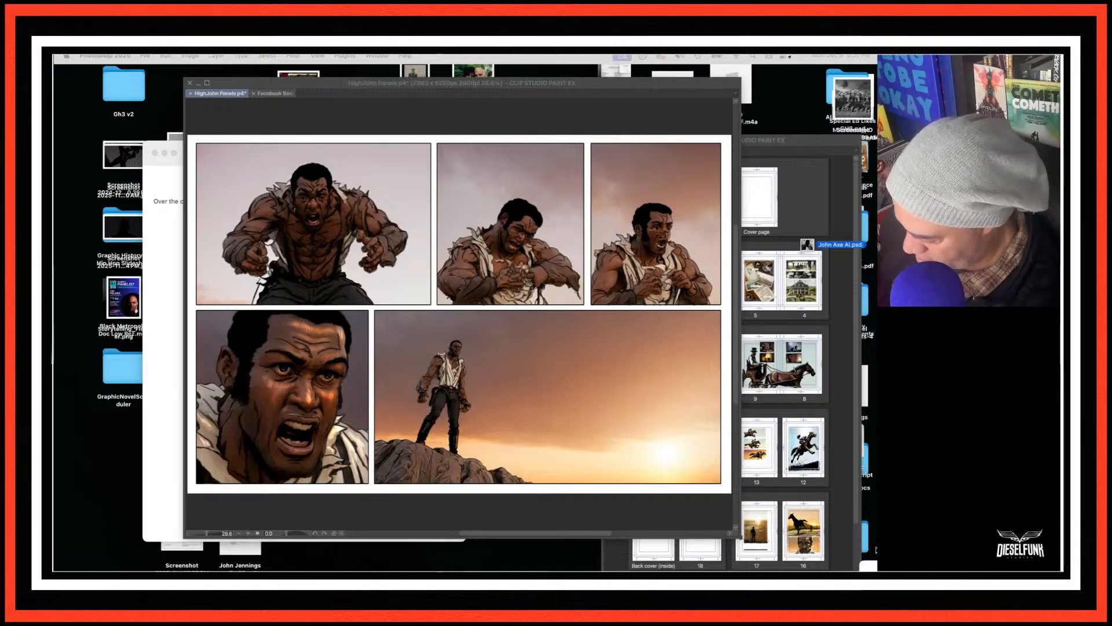
mouse_move(816, 250)
mouse_down()
mouse_move(350, 321)
mouse_move(357, 571)
mouse_move(313, 569)
mouse_up()
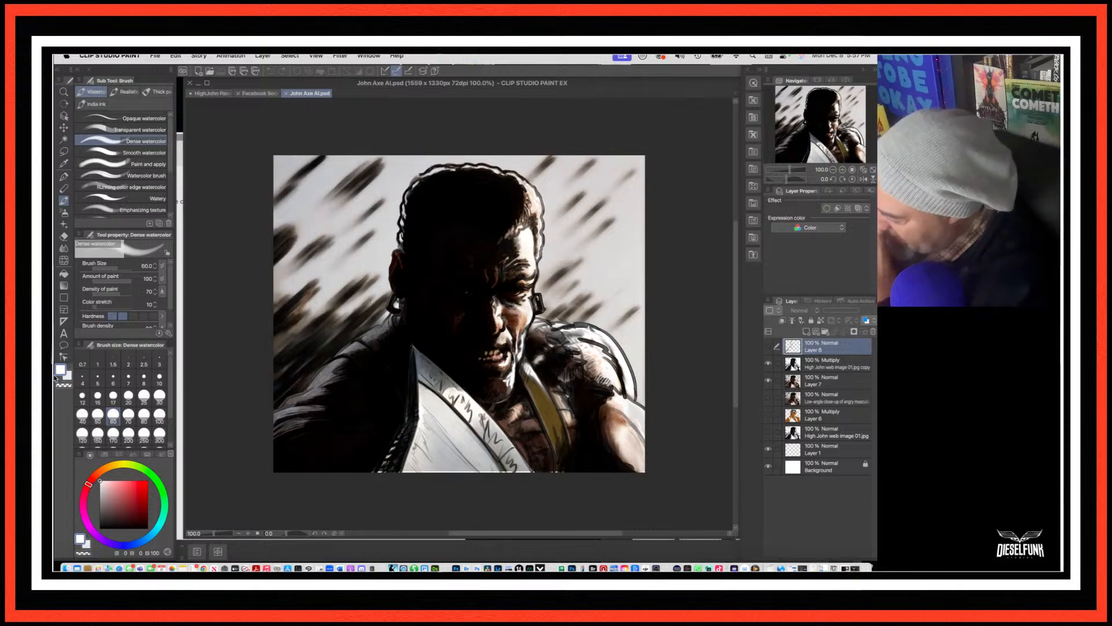
Step: Hide the High John web image 01.jpg copy layer and set up a size 60 Blur brush for Layer 7
click(769, 365)
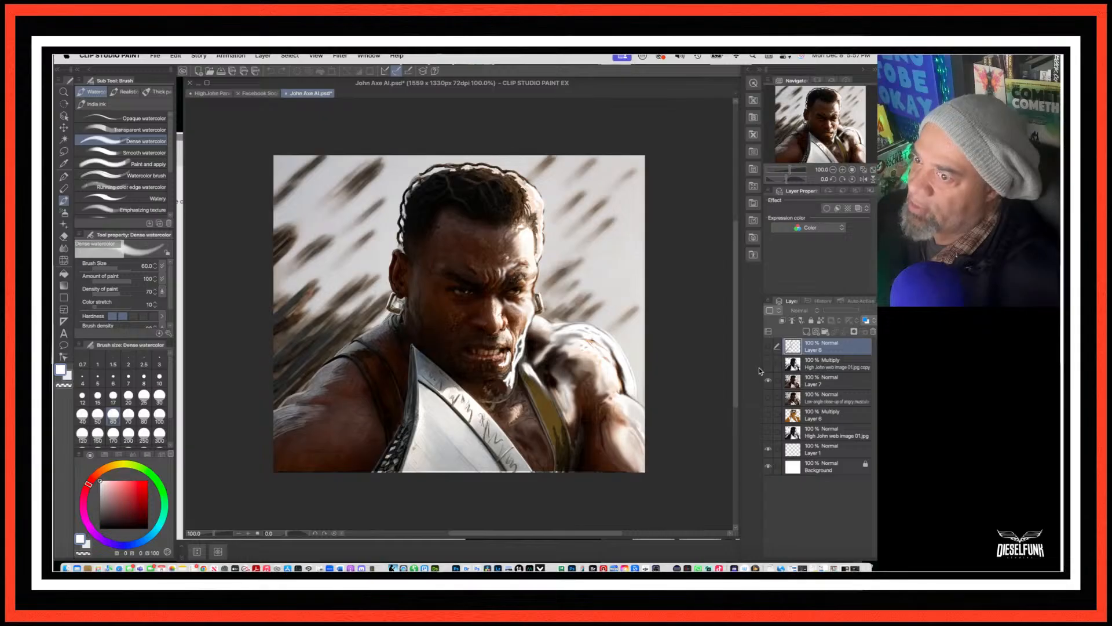
click(818, 385)
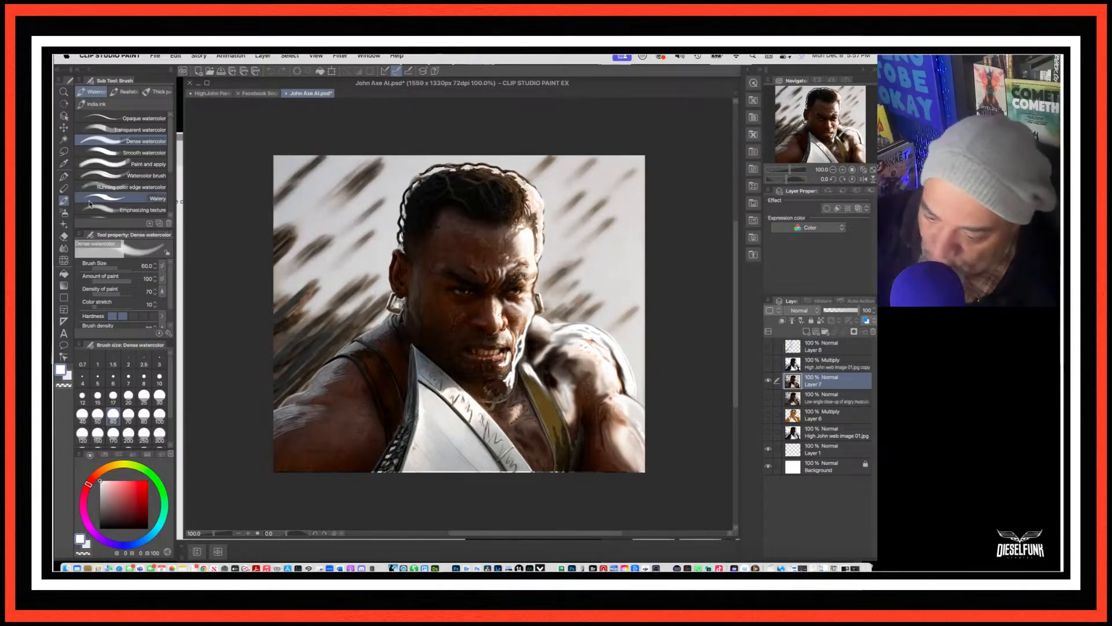
click(68, 248)
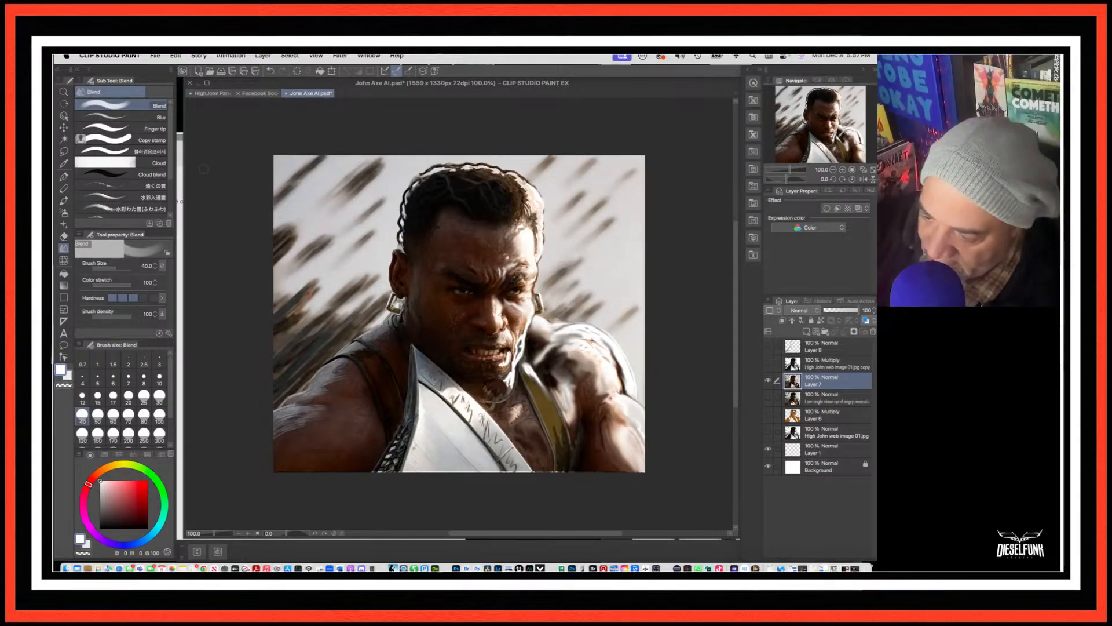
click(122, 116)
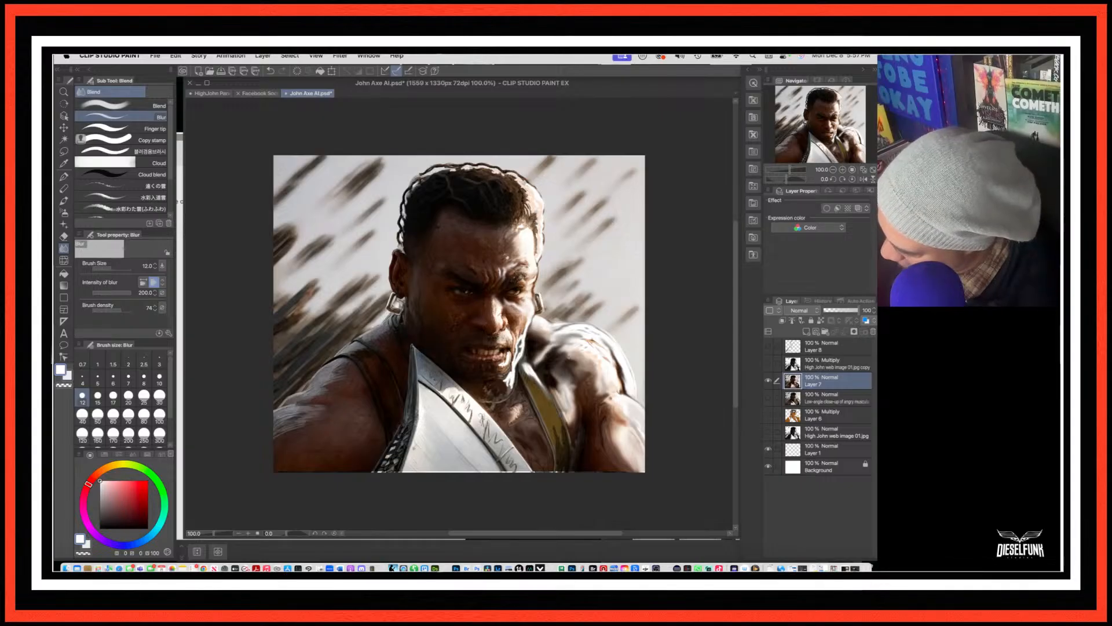
key(bracketright)
key(bracketright)
key(bracketright)
key(bracketright)
key(bracketright)
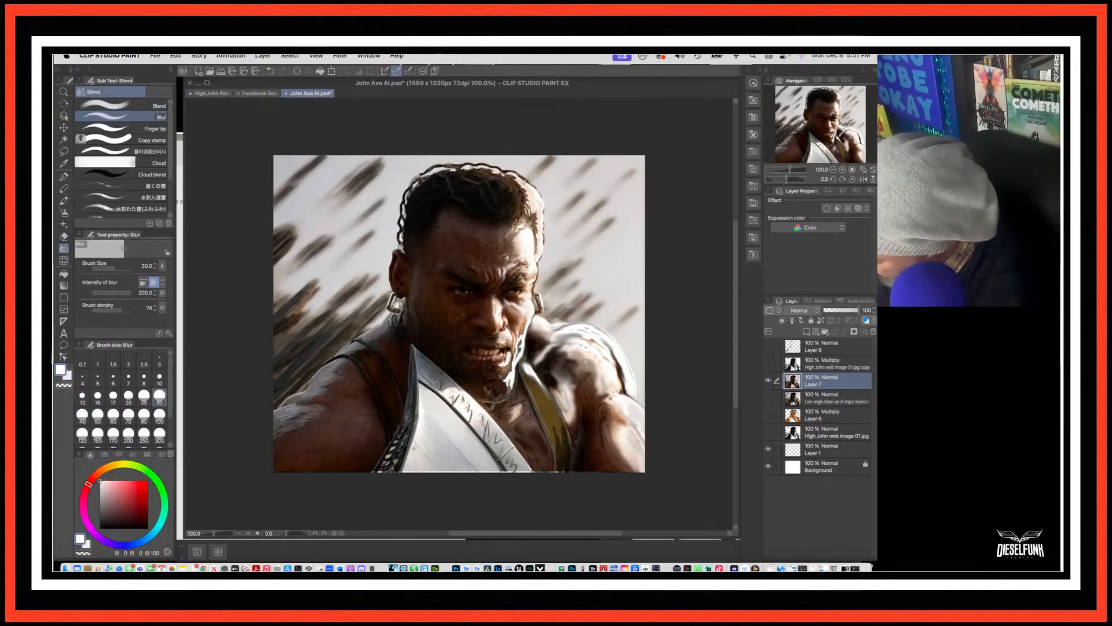
key(bracketright)
key(bracketright)
key(bracketright)
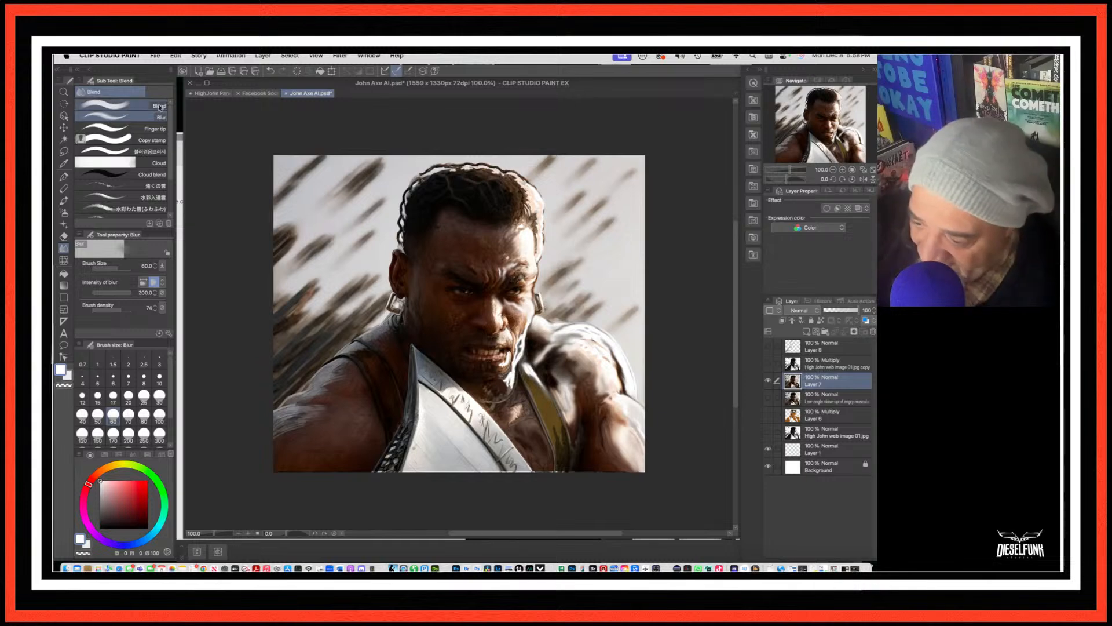
Step: Switch to the Blend brush and reduce its size to 12
click(159, 107)
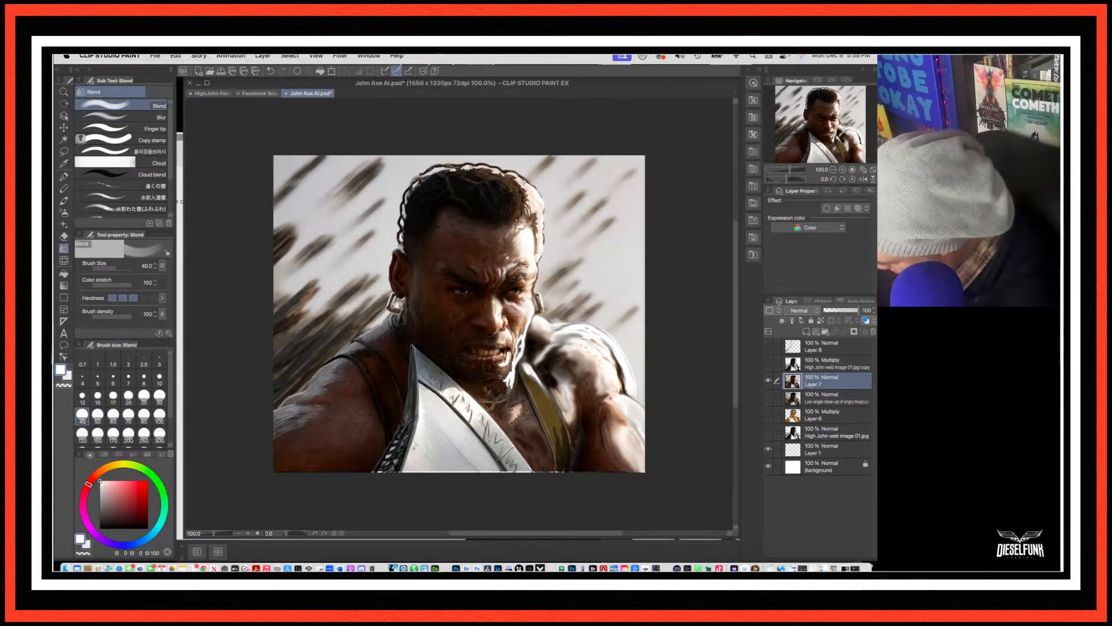
key(bracketleft)
key(bracketleft)
key(bracketleft)
key(bracketleft)
key(bracketleft)
key(bracketleft)
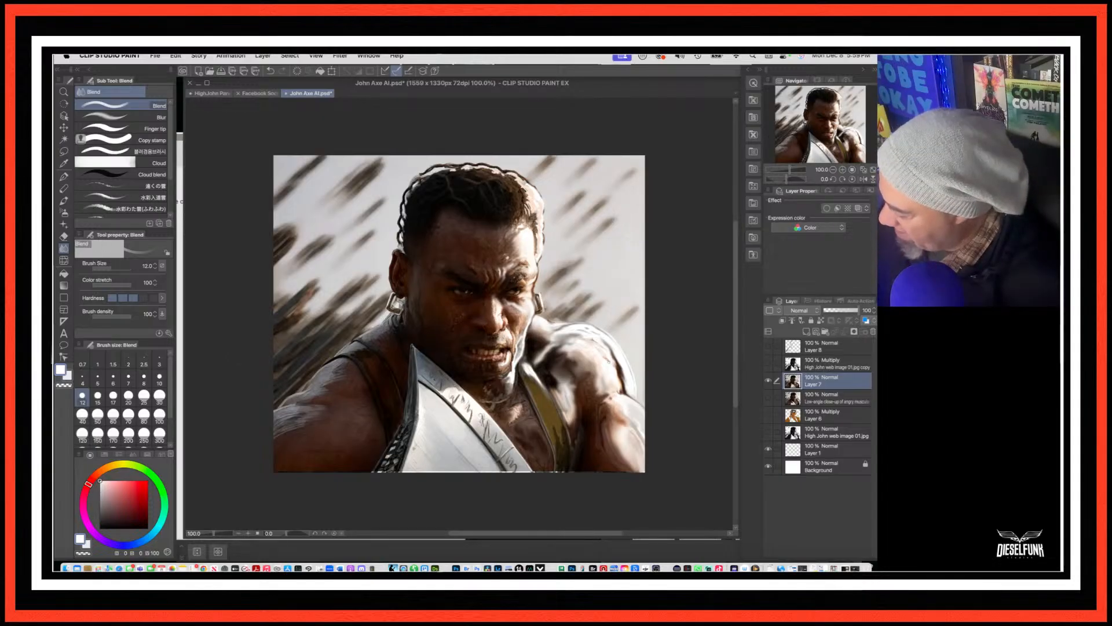
Step: Show the High John web image 01.jpg copy layer again and lower its opacity to 59%
click(768, 366)
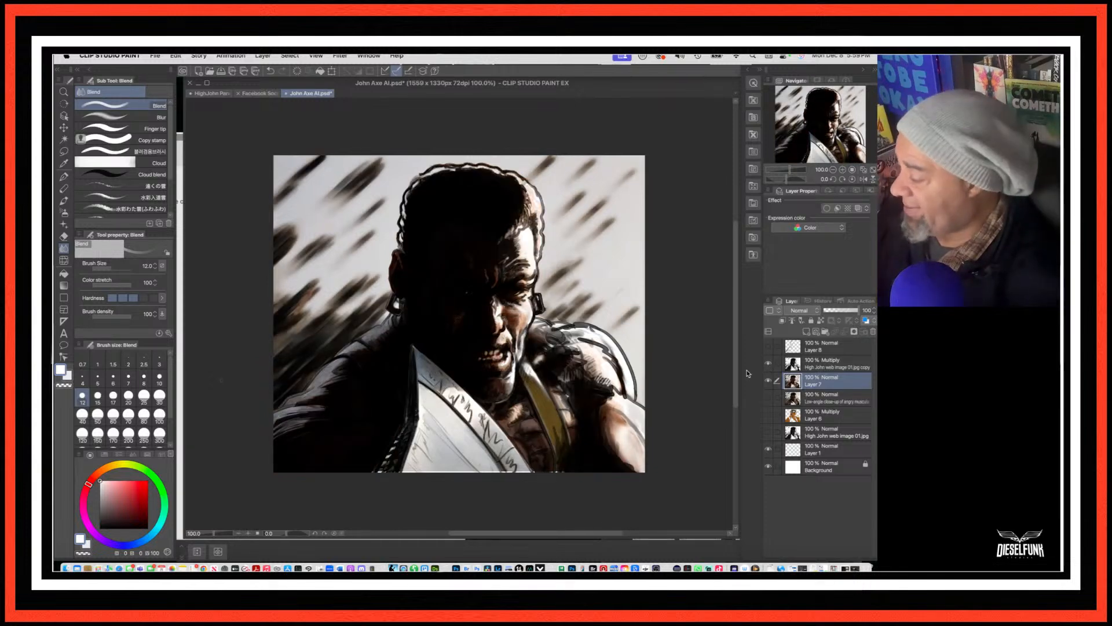
click(822, 364)
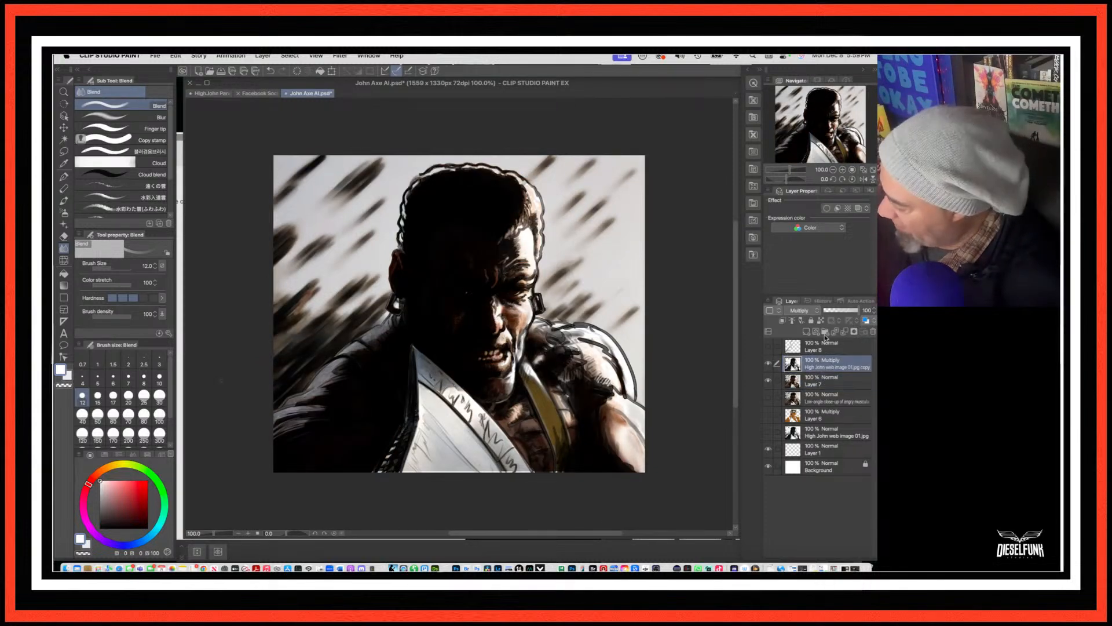
mouse_move(856, 313)
mouse_down()
mouse_move(832, 314)
mouse_move(852, 314)
mouse_move(843, 317)
mouse_up()
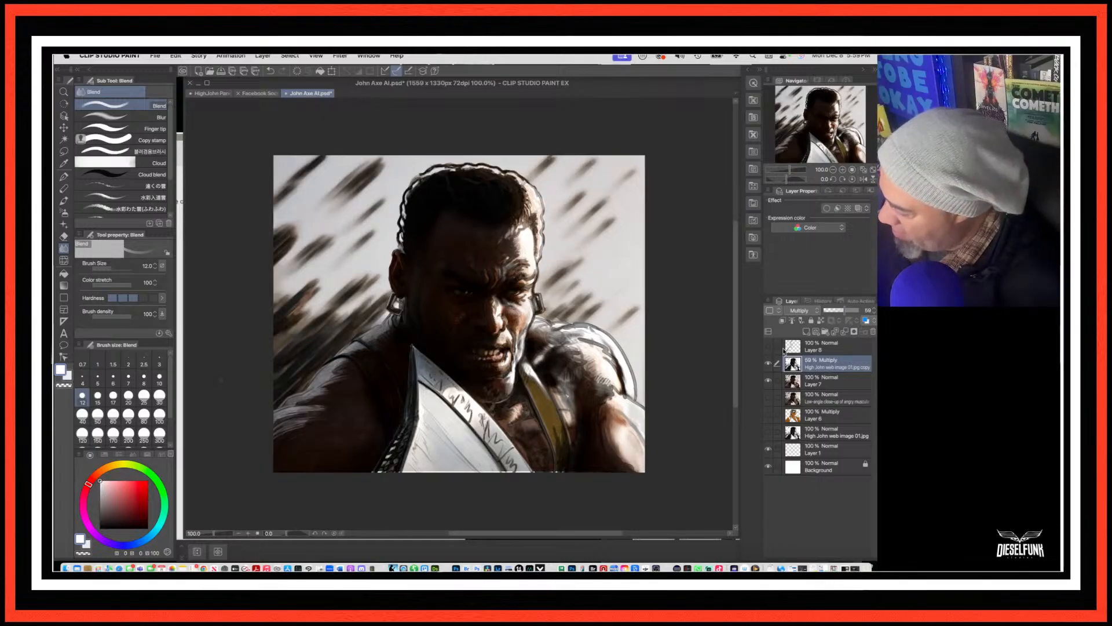
Step: Select and show Layer 8, comparing the portrait with and without its painted highlights
click(783, 349)
click(768, 346)
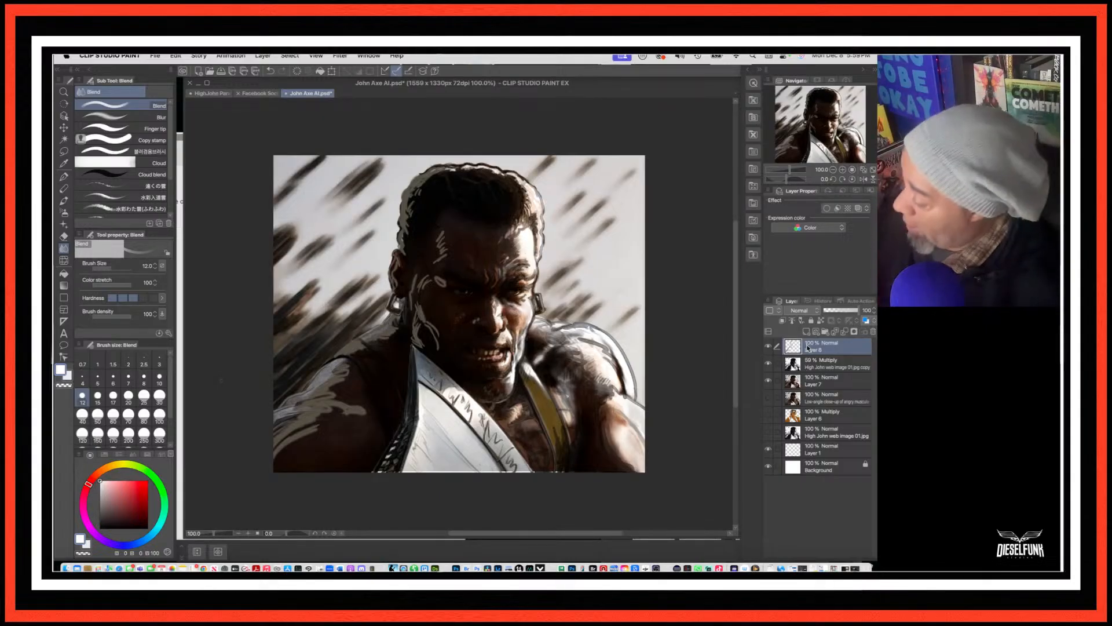
click(768, 346)
click(768, 347)
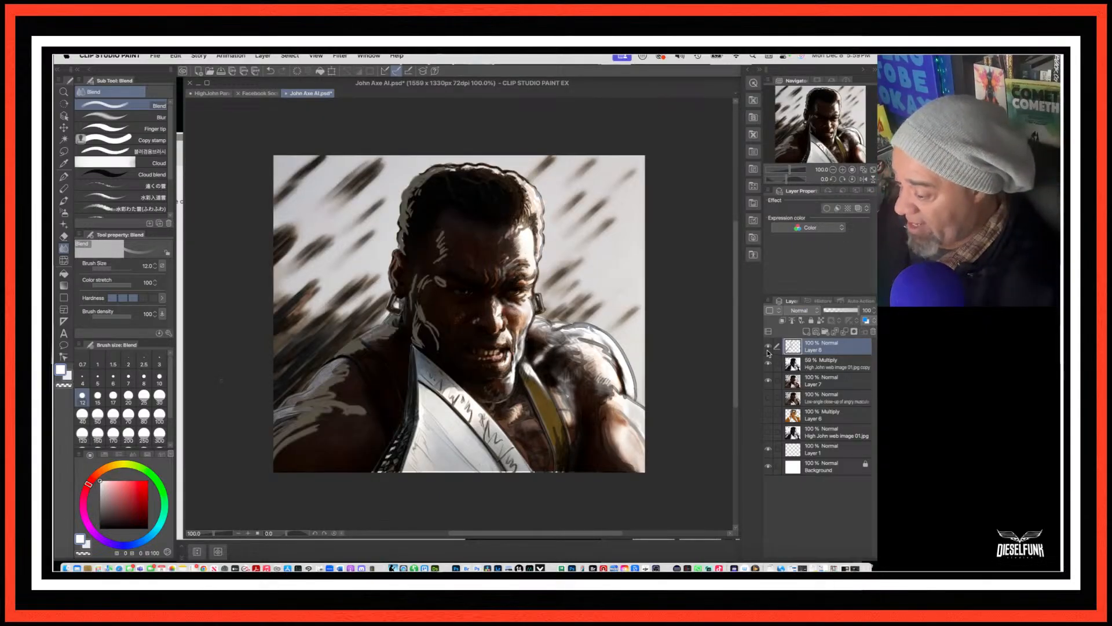
Step: Hide Layer 8 and erase along the shoulder outline on the High John web image 01.jpg copy layer with a size 20 Soft eraser
click(769, 349)
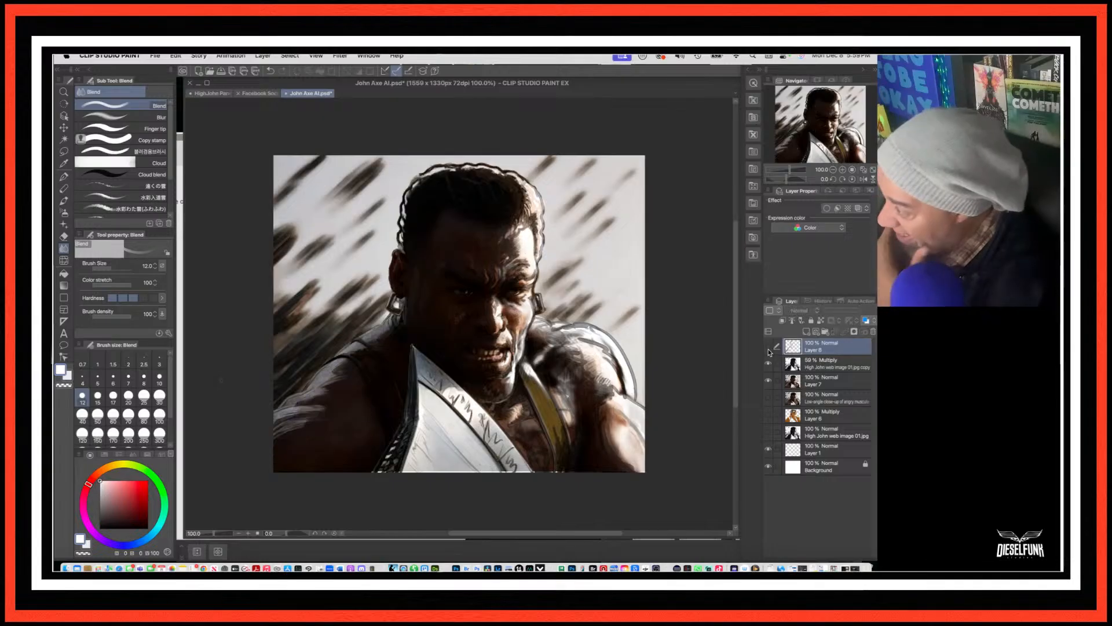
click(832, 367)
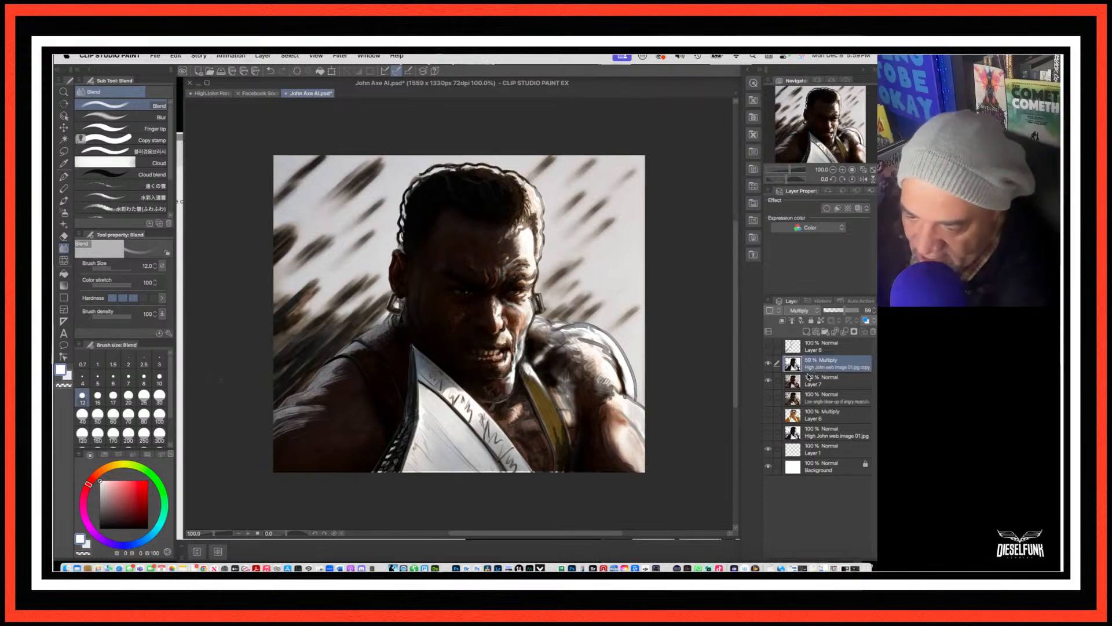
click(70, 238)
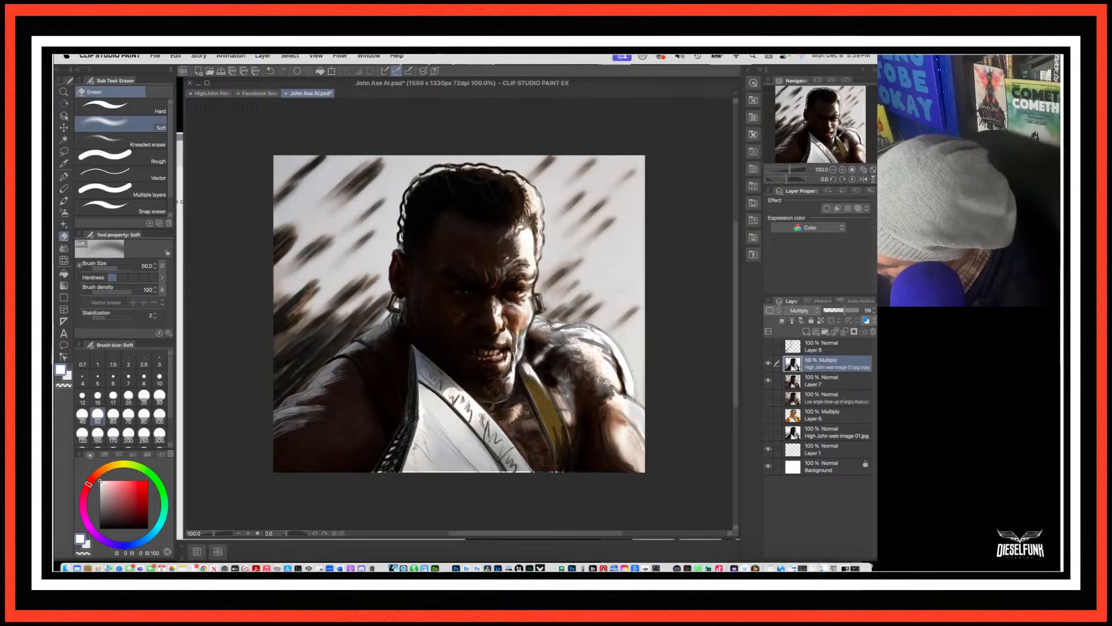
click(129, 396)
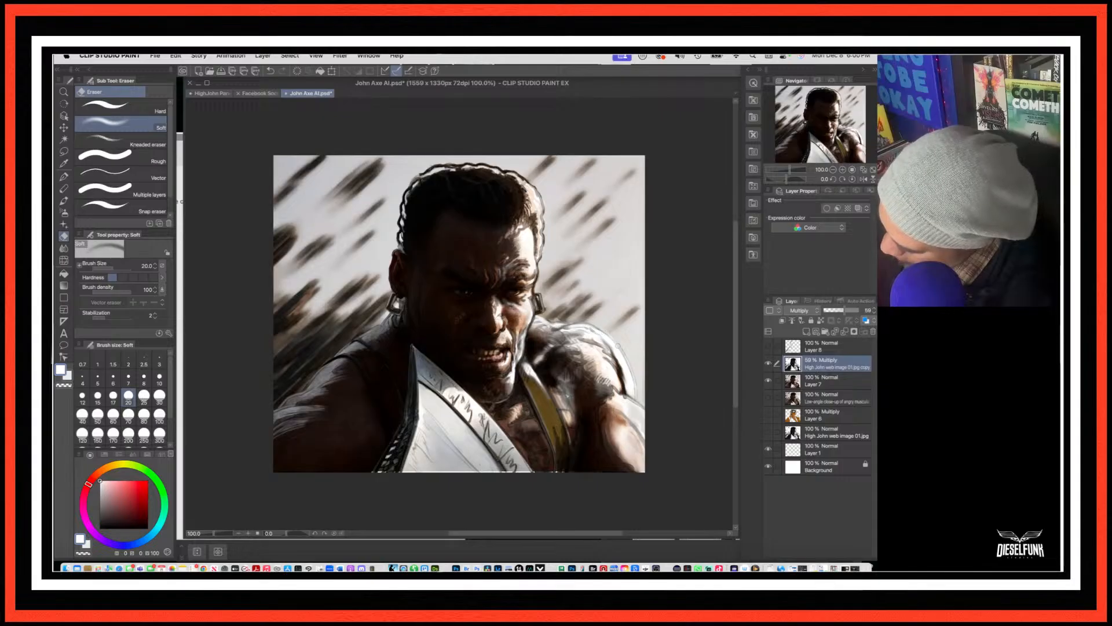
drag(613, 339, 630, 370)
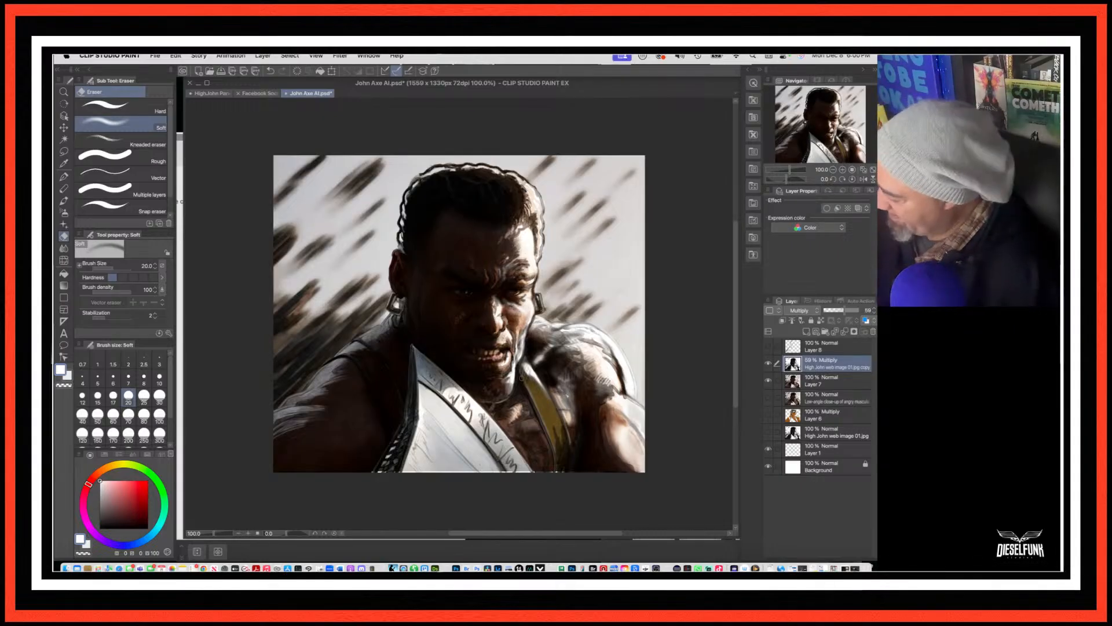
Step: Show and select Layer 8 again, and set up a size 6 Blend brush for the face highlights
click(769, 346)
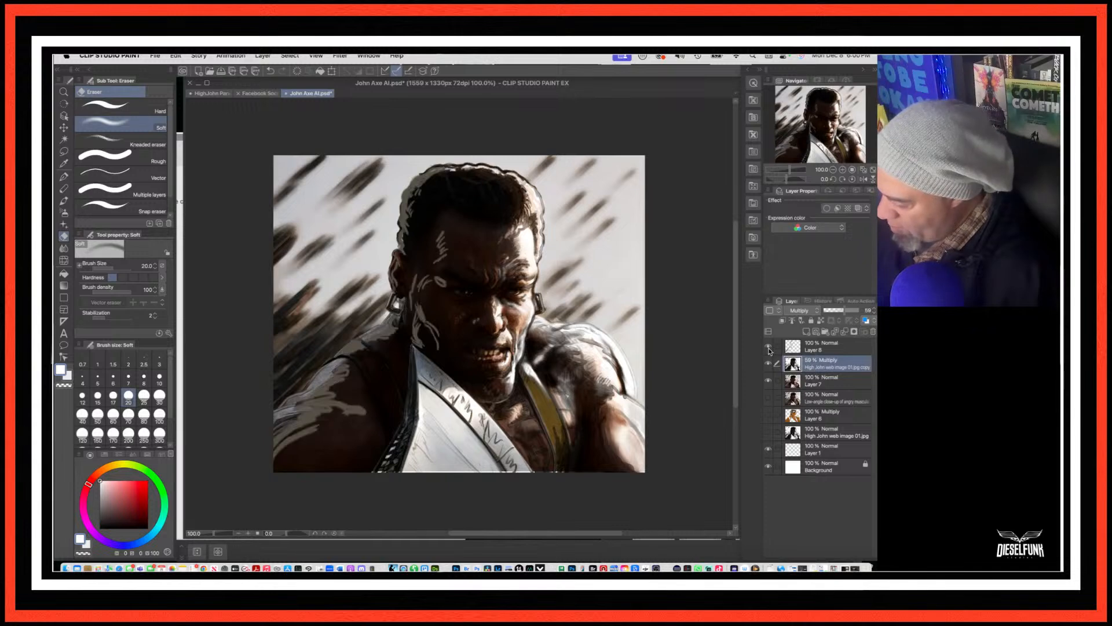
click(826, 348)
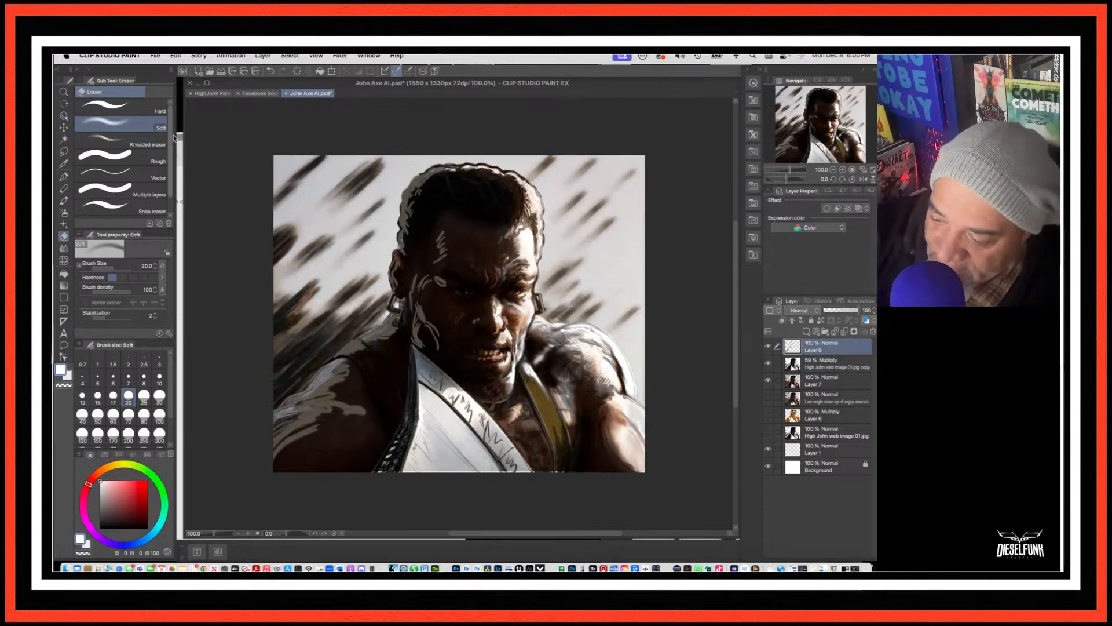
click(64, 249)
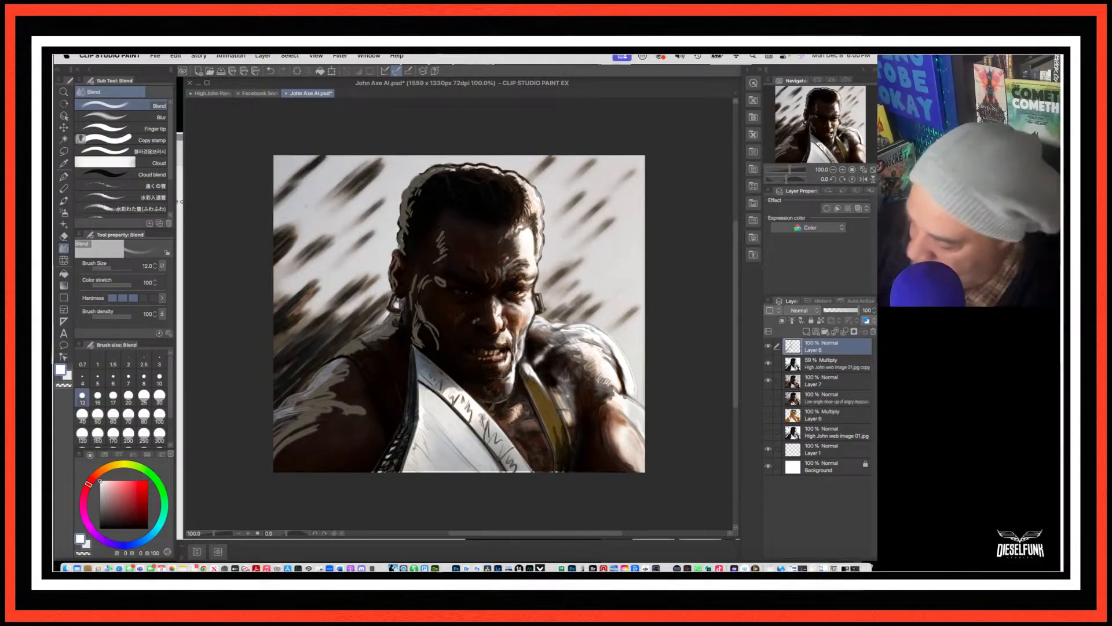
scroll(572, 356, up, 2)
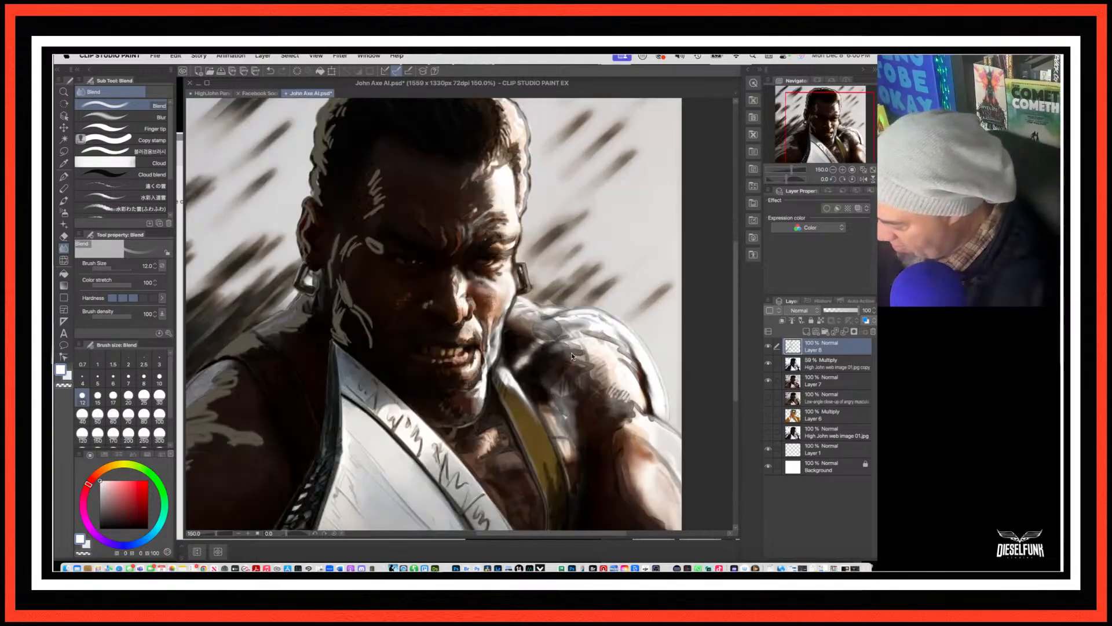
drag(591, 368, 671, 381)
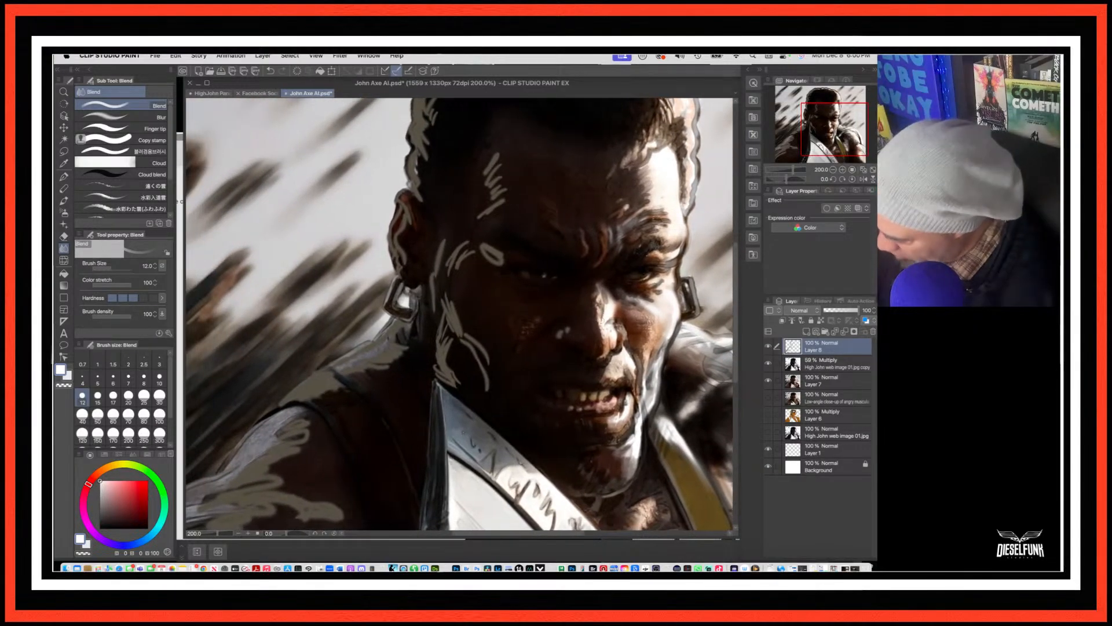
key(bracketleft)
key(bracketleft)
key(bracketleft)
key(bracketleft)
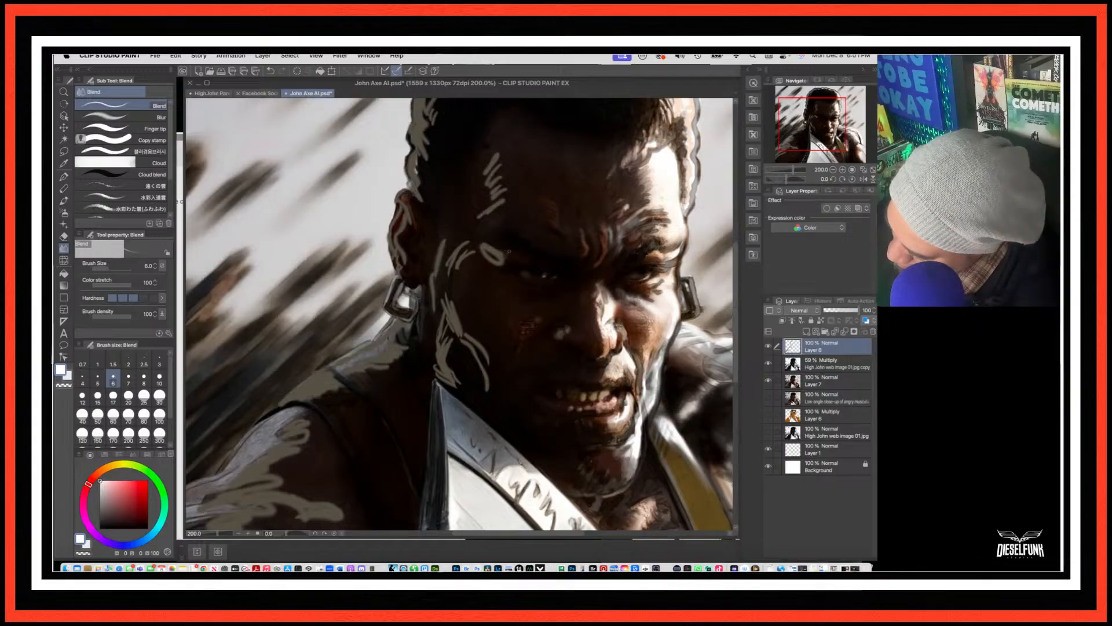
Step: Blend the painted highlights on the shadowed side of the forehead, brow, cheek and jaw, raising the brush size to 15
key(bracketright)
key(bracketright)
key(bracketright)
key(bracketright)
key(bracketright)
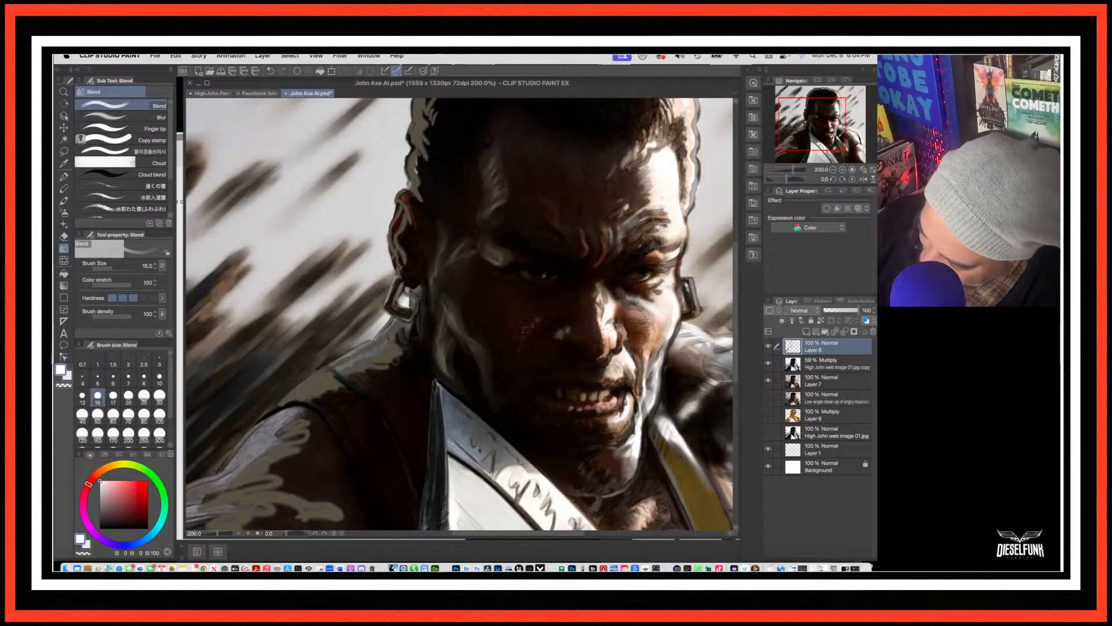
Step: Smooth the painted highlights on the shoulder and upper arm beside the white lapel with a size 50 Blend brush
drag(540, 395, 672, 397)
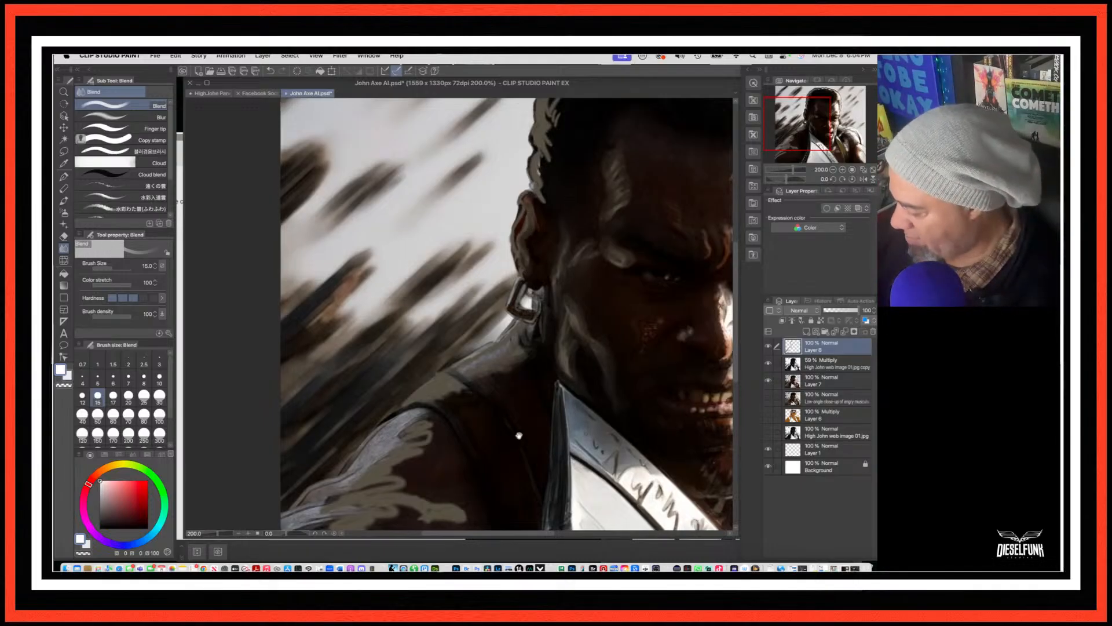
drag(519, 435, 592, 268)
key(bracketright)
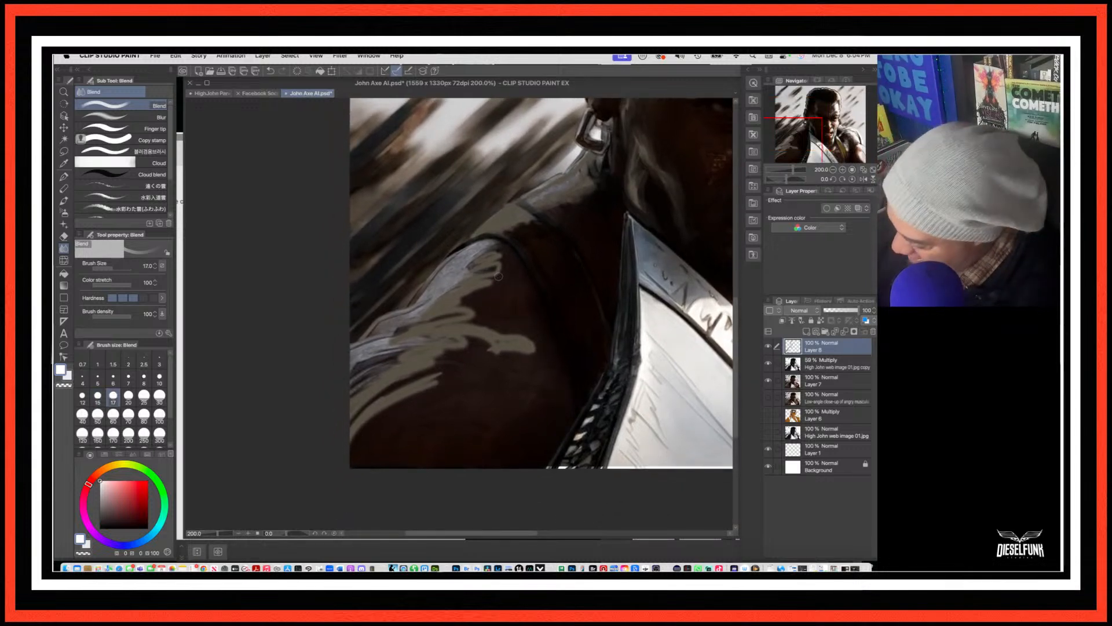
key(bracketright)
key(bracketright)
key(bracketright)
key(bracketright)
key(bracketright)
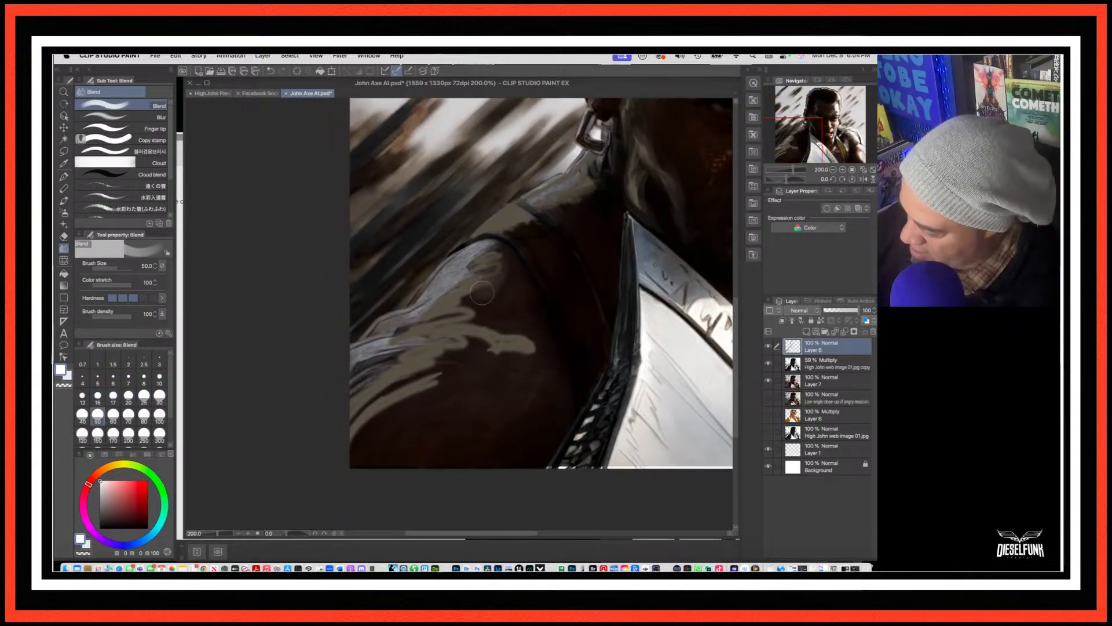
mouse_move(481, 293)
mouse_down()
mouse_move(457, 306)
mouse_move(488, 322)
mouse_move(499, 310)
mouse_move(539, 356)
mouse_move(496, 360)
mouse_move(467, 344)
mouse_move(494, 354)
mouse_move(486, 380)
mouse_move(504, 362)
mouse_move(528, 364)
mouse_move(447, 357)
mouse_move(430, 376)
mouse_move(449, 376)
mouse_move(345, 470)
mouse_up()
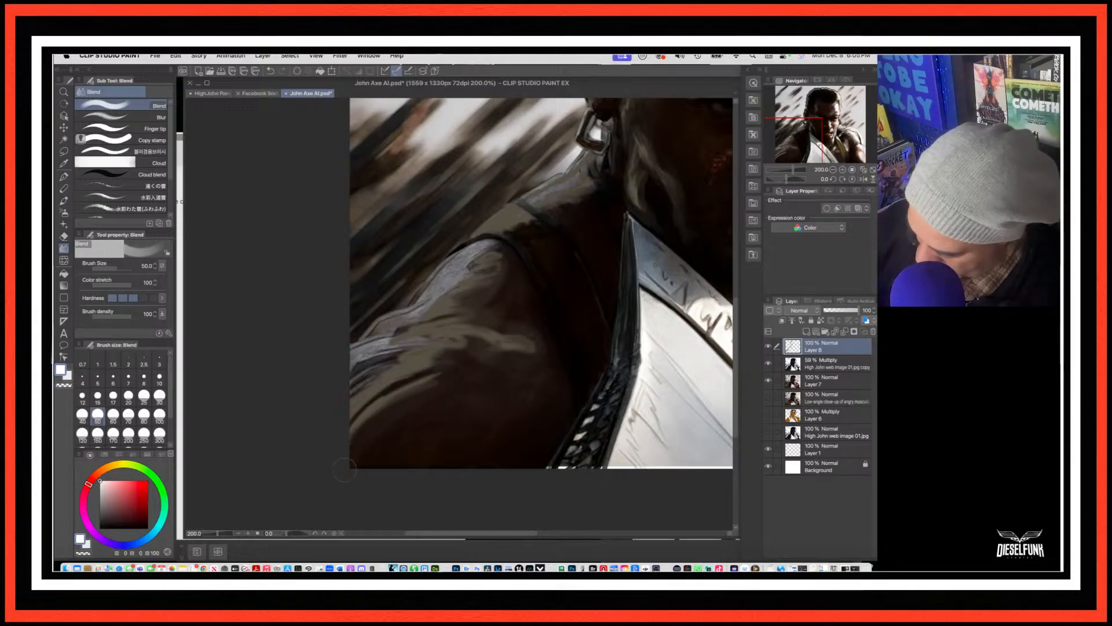
mouse_move(388, 394)
mouse_down()
mouse_move(380, 400)
mouse_move(433, 362)
mouse_move(363, 413)
mouse_move(349, 446)
mouse_up()
mouse_move(401, 360)
mouse_down()
mouse_move(416, 346)
mouse_move(401, 342)
mouse_move(426, 330)
mouse_move(400, 330)
mouse_move(507, 231)
mouse_move(486, 261)
mouse_up()
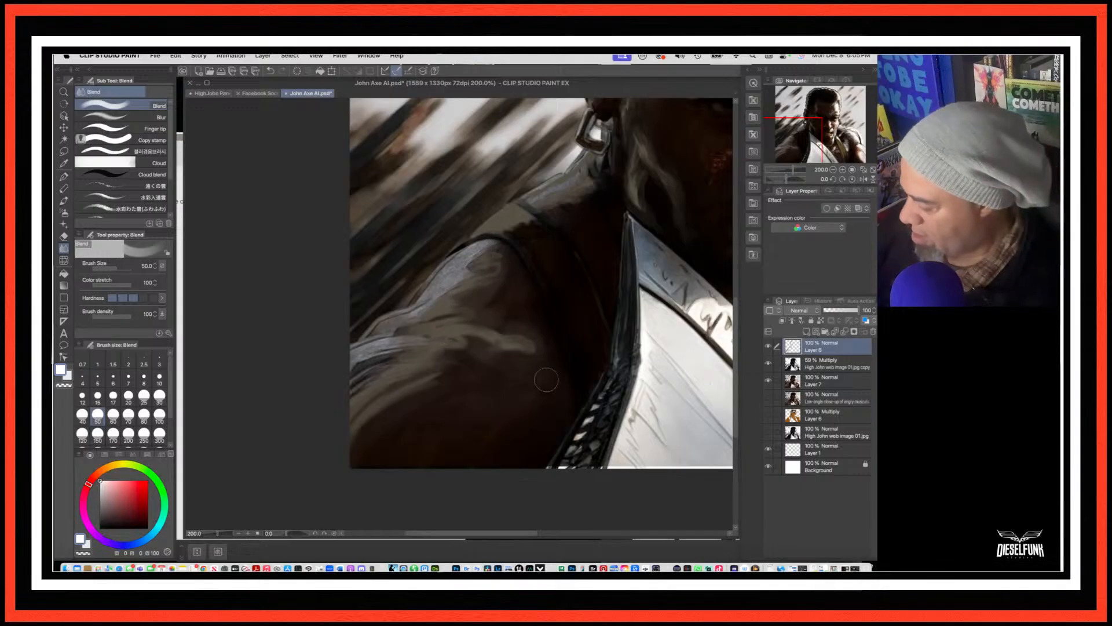
mouse_move(534, 350)
mouse_down()
mouse_move(530, 332)
mouse_move(536, 348)
mouse_move(532, 338)
mouse_move(505, 360)
mouse_move(468, 347)
mouse_up()
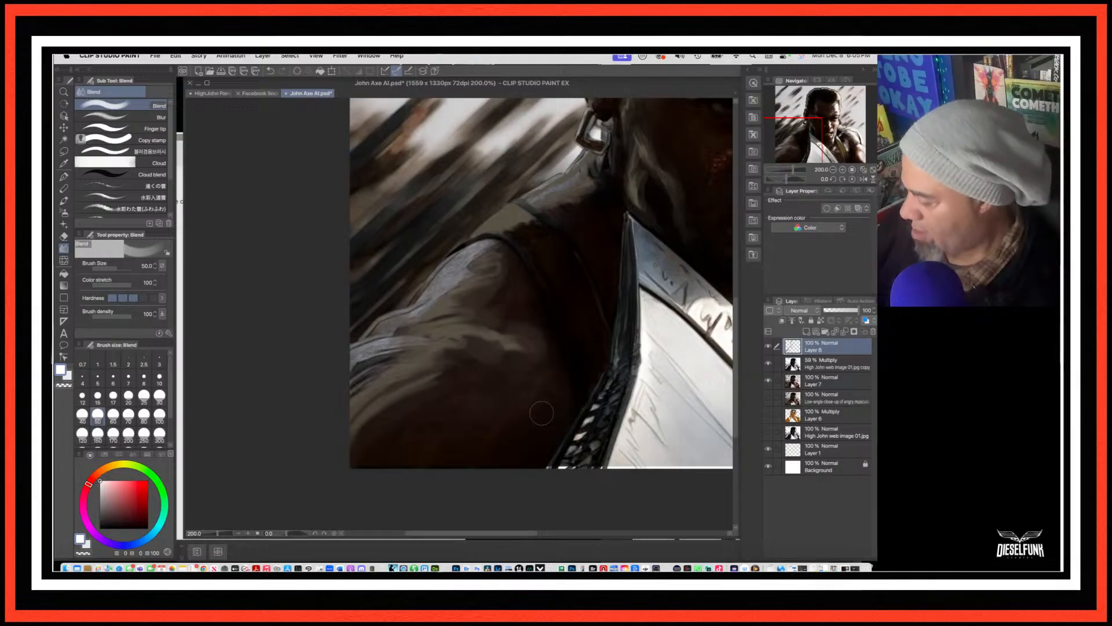
Step: Review the blended face and shoulder highlights up close and across the whole portrait
drag(530, 408, 444, 447)
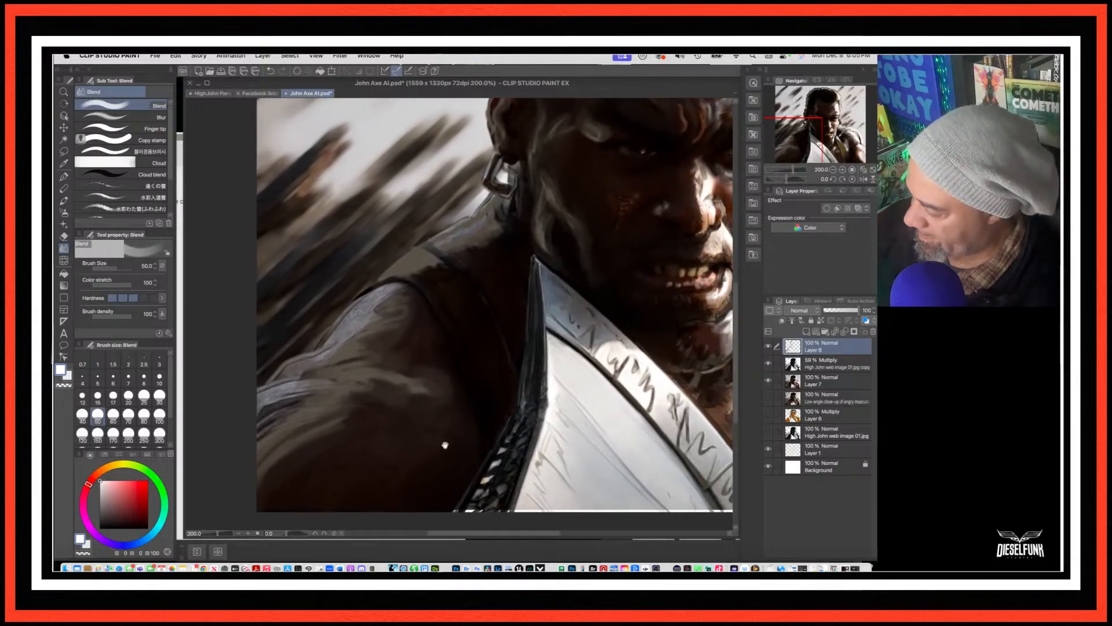
drag(549, 219, 551, 248)
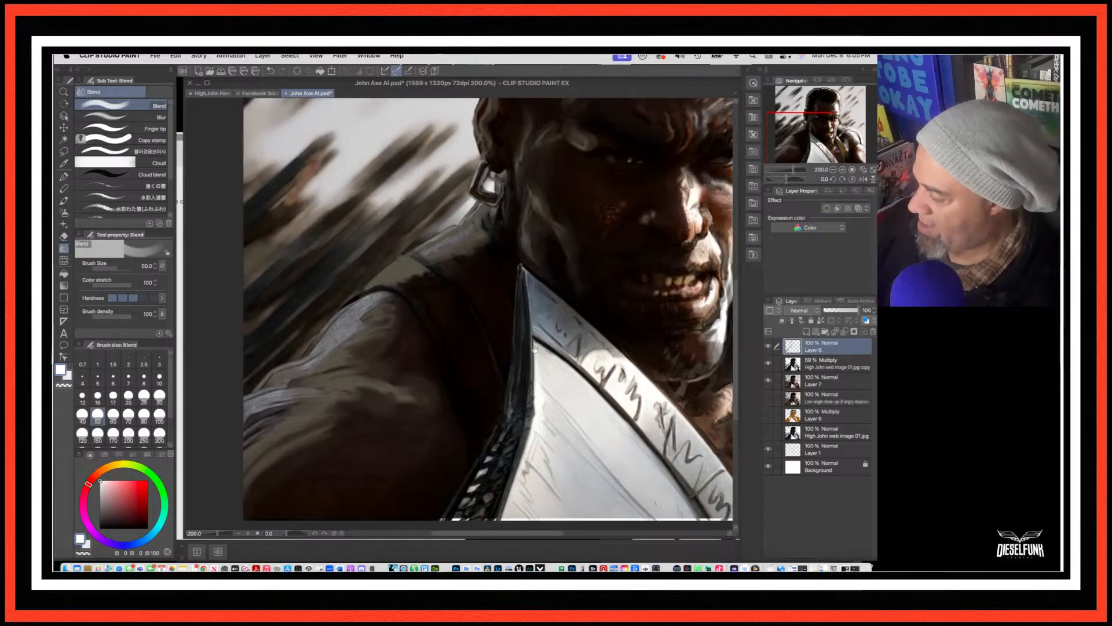
scroll(510, 252, right, 3)
scroll(509, 252, up, 2)
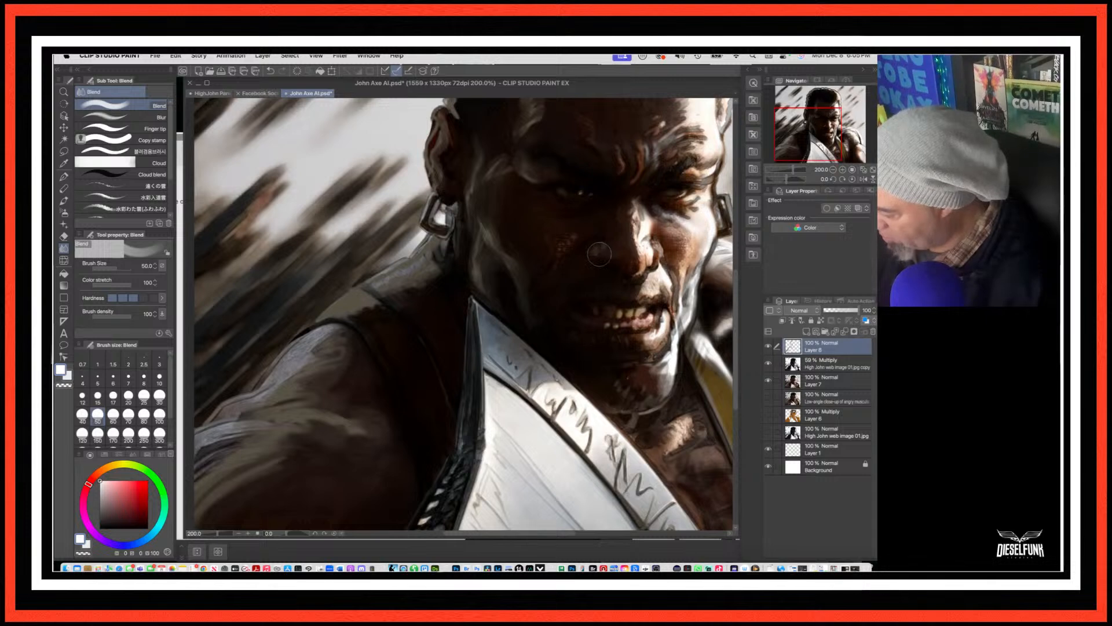
scroll(603, 258, down, 1)
scroll(622, 394, down, 1)
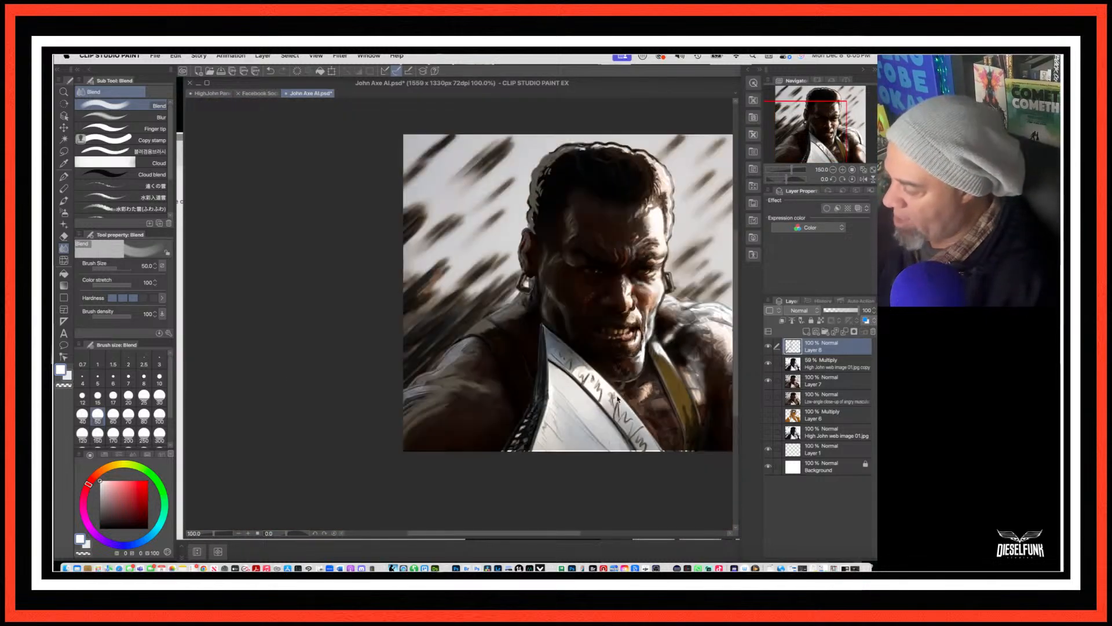
drag(610, 413, 552, 414)
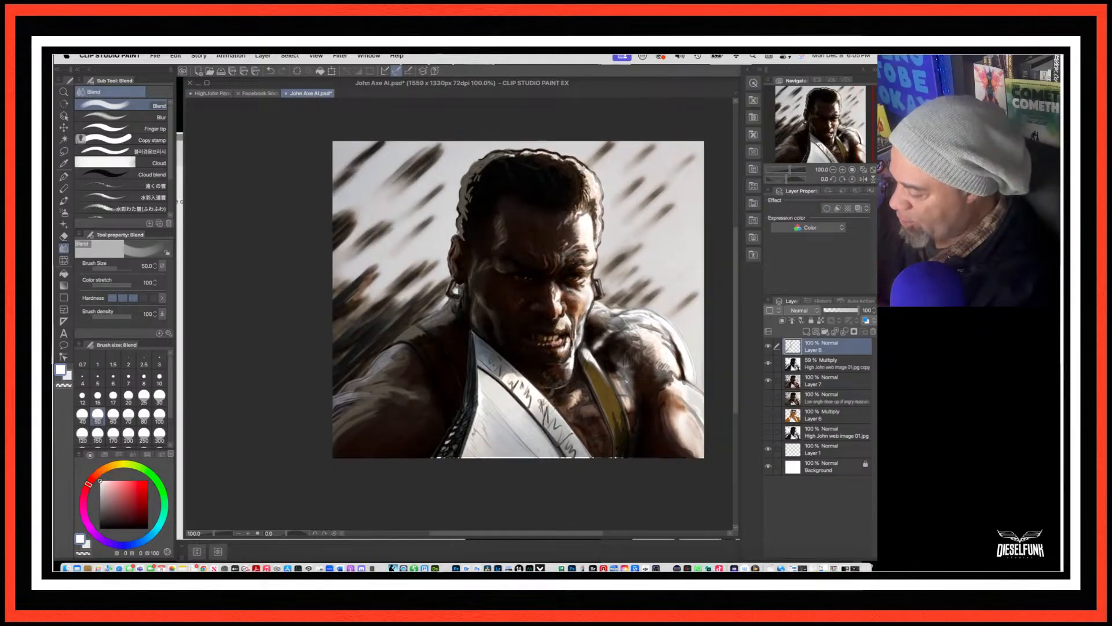
Step: Add a new layer above Layer 8 and paint white highlights on the lips and teeth with a size 8 G-pen
click(792, 322)
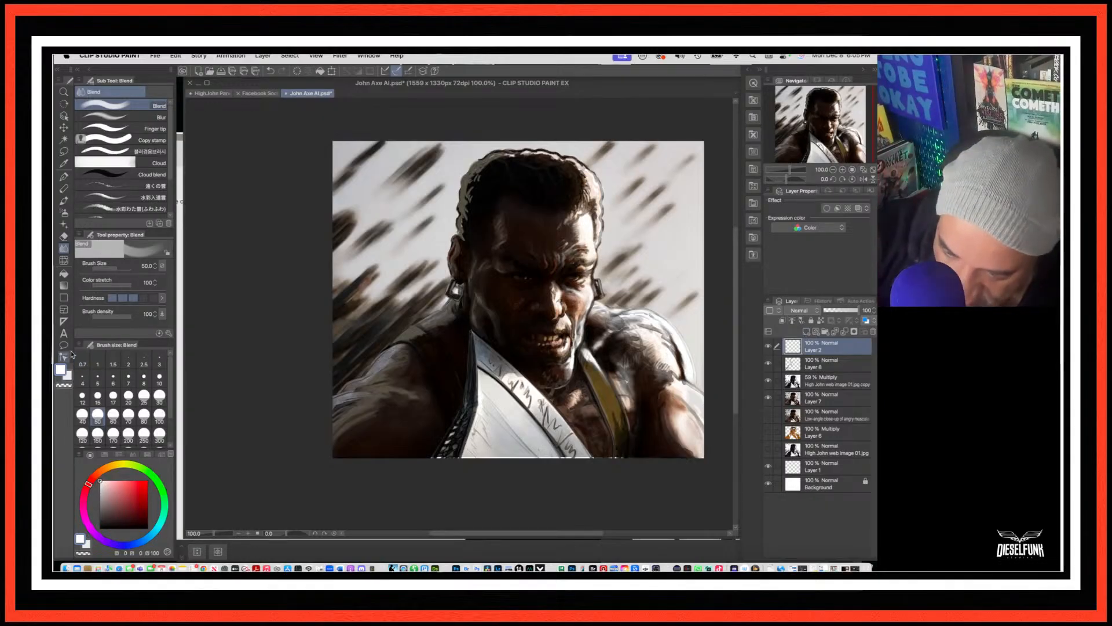
click(65, 176)
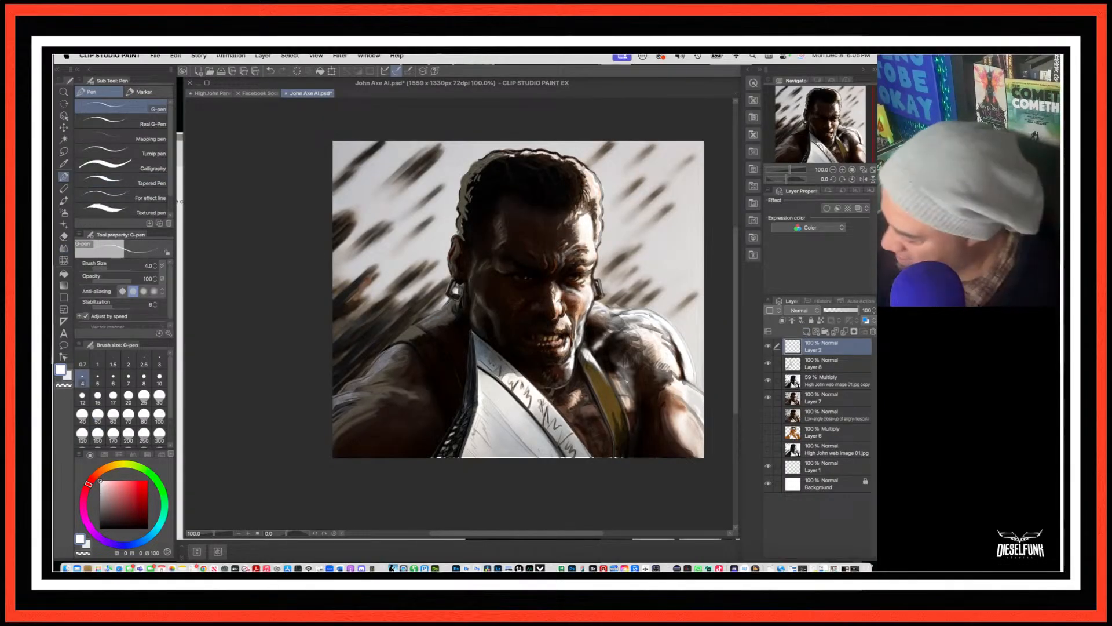
scroll(563, 342, up, 3)
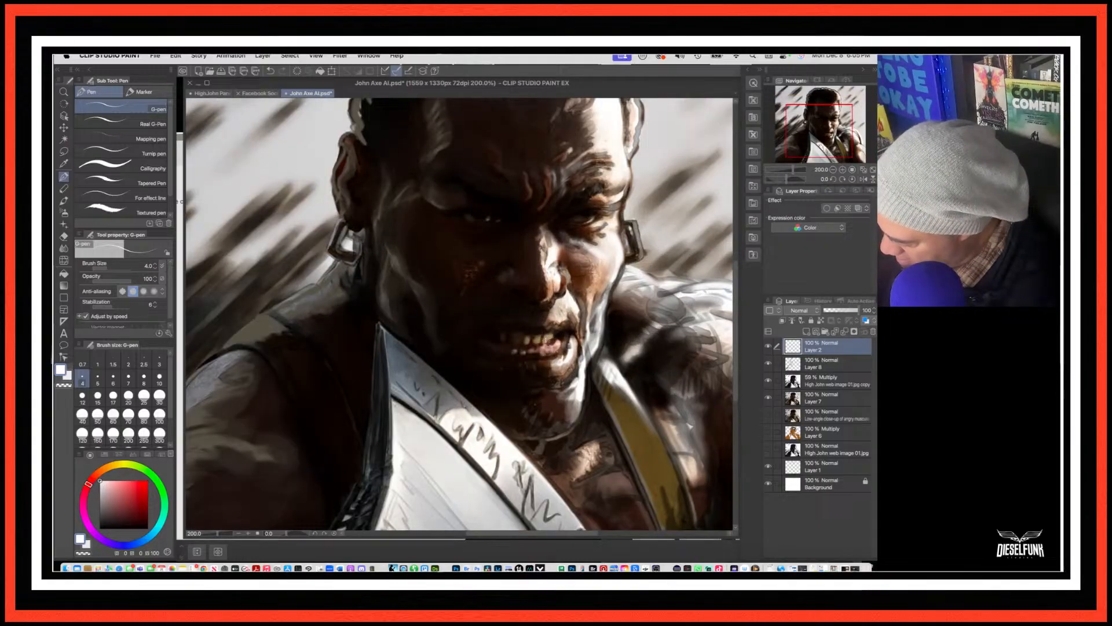
click(144, 378)
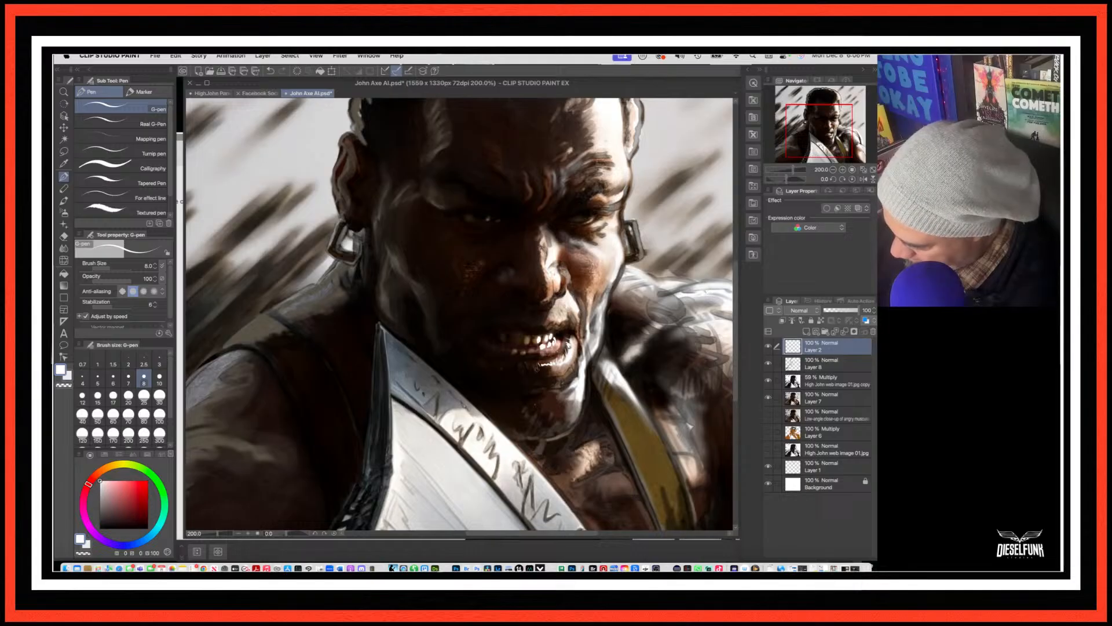
drag(533, 363, 530, 374)
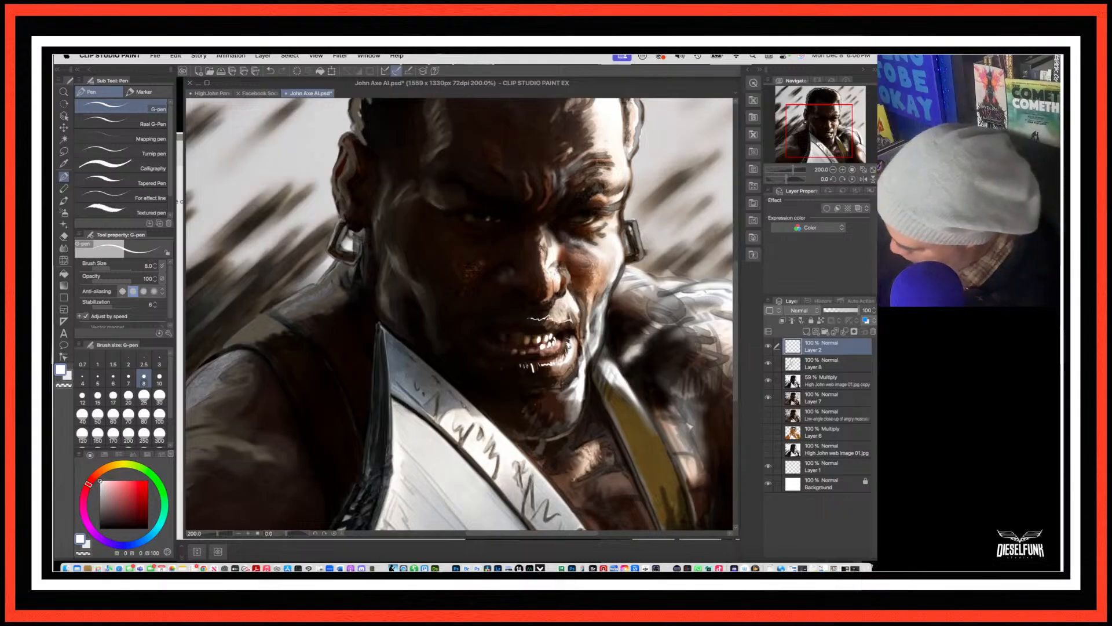
Step: Raise the G-pen size to 20 and paint white highlights on the nose and the lit cheek and jaw
key(bracketright)
key(bracketright)
key(bracketright)
key(bracketright)
key(bracketright)
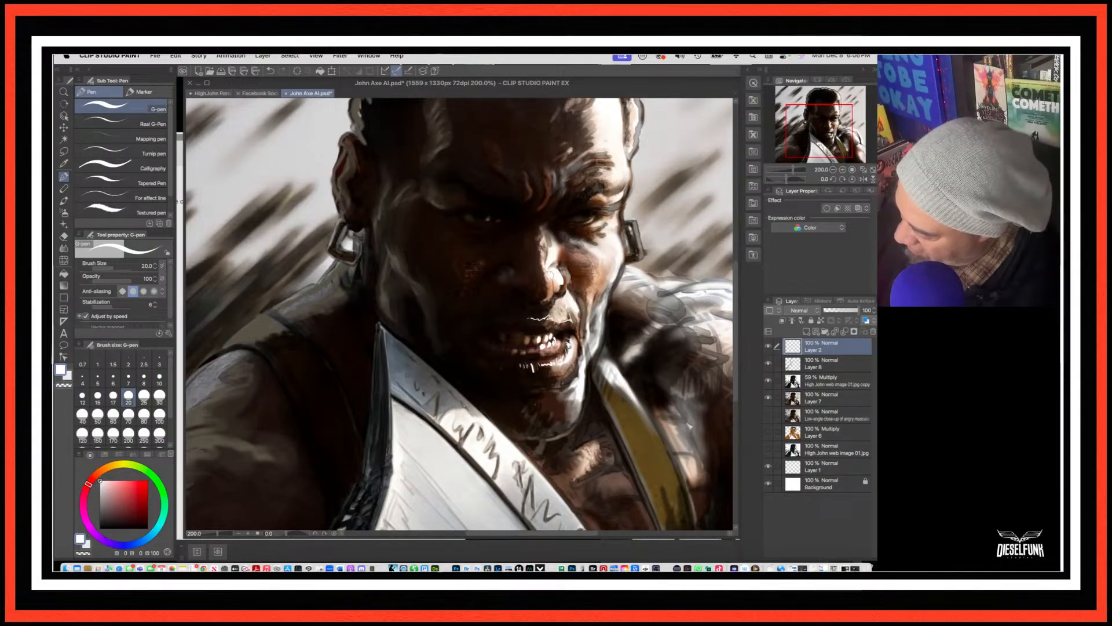
mouse_move(550, 273)
mouse_down()
mouse_move(548, 283)
mouse_move(543, 252)
mouse_up()
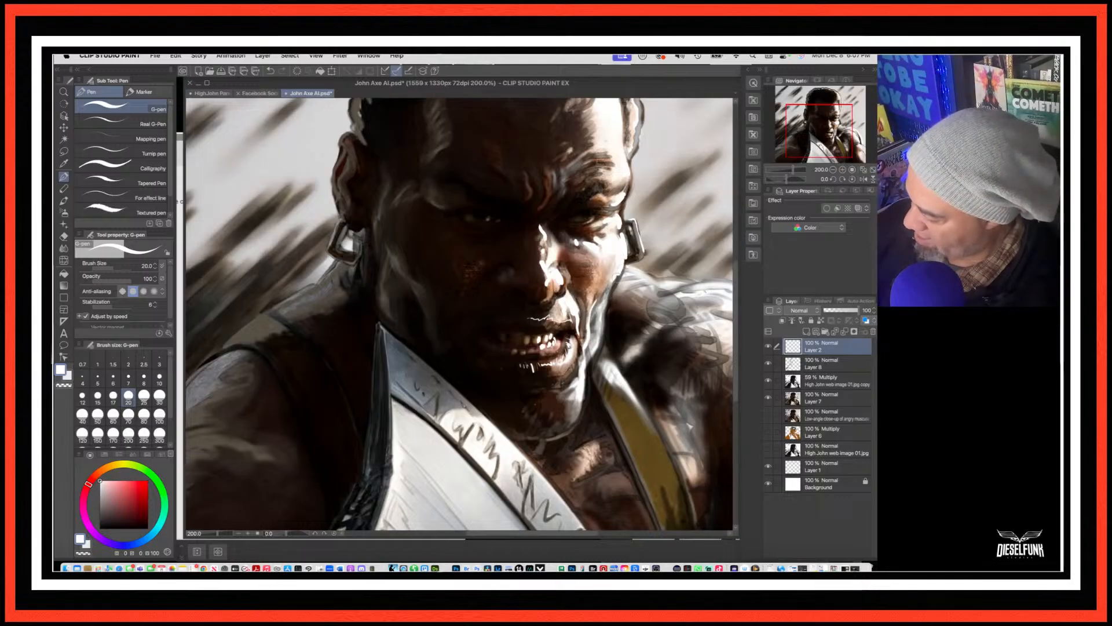
mouse_move(616, 261)
mouse_down()
mouse_move(598, 357)
mouse_move(584, 360)
mouse_up()
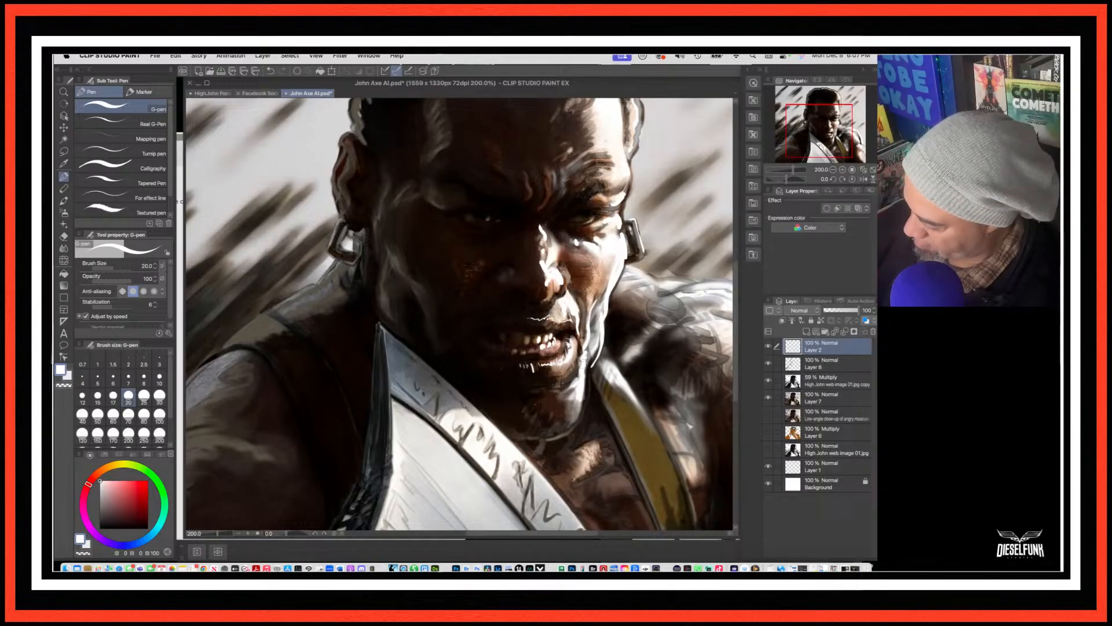
Step: Add white glints to both eyes and a highlight stroke on the lit side of the forehead
mouse_move(584, 373)
mouse_down()
mouse_move(596, 398)
mouse_move(588, 446)
mouse_up()
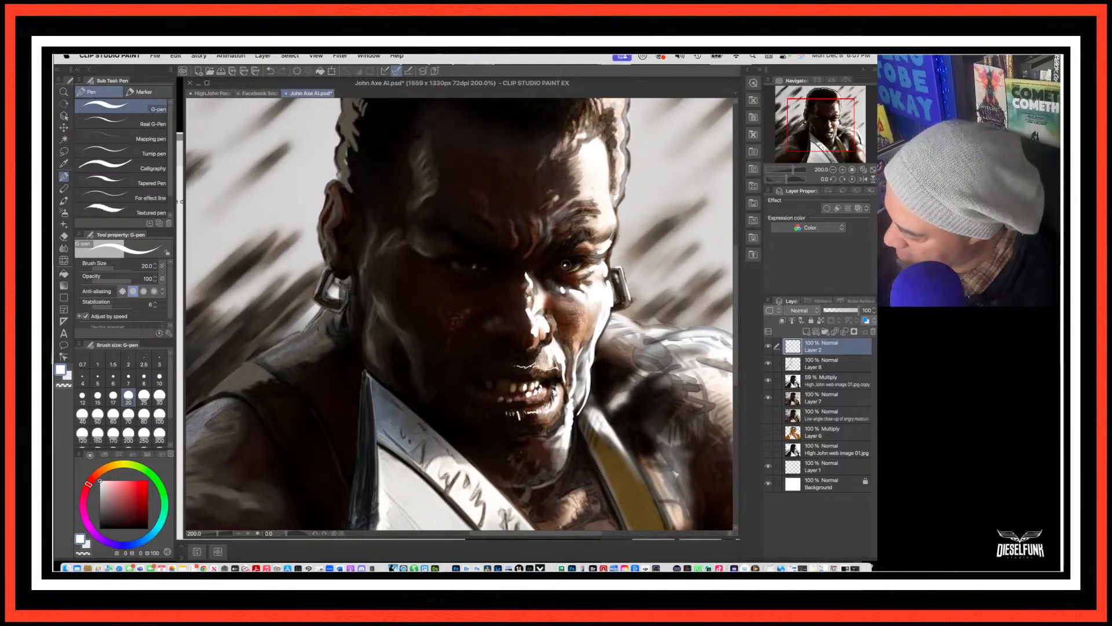
click(469, 264)
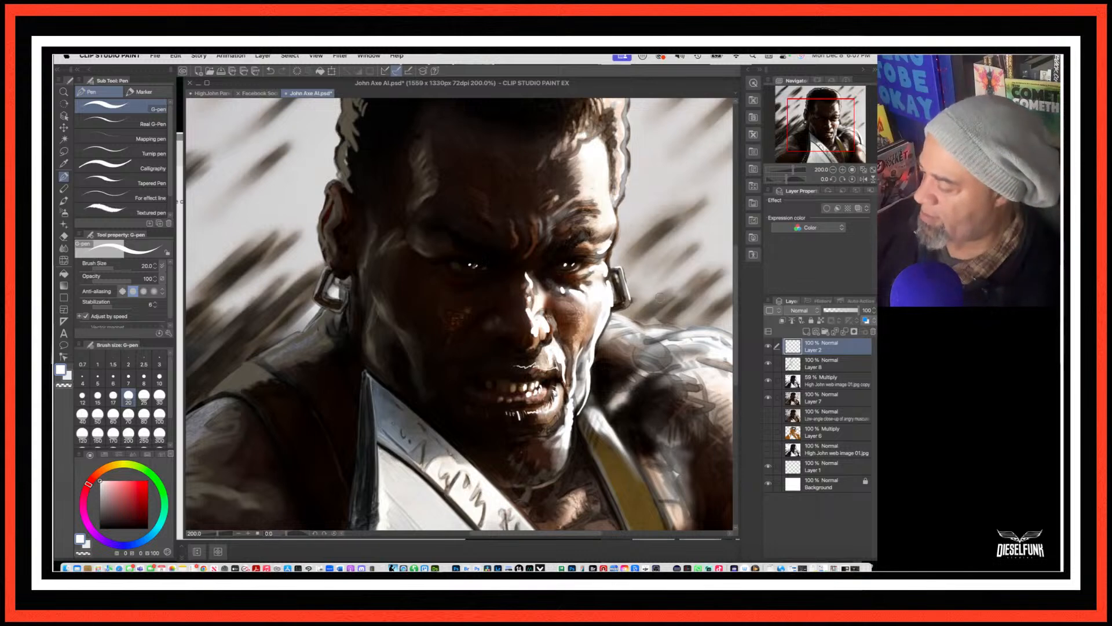
drag(650, 353, 654, 368)
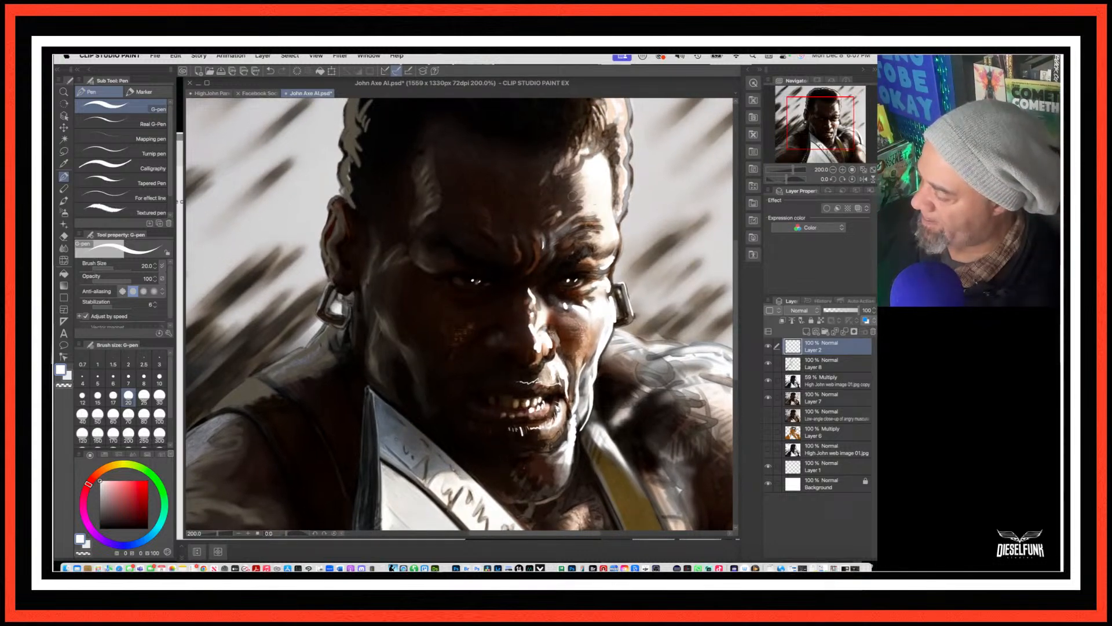
drag(571, 197, 599, 191)
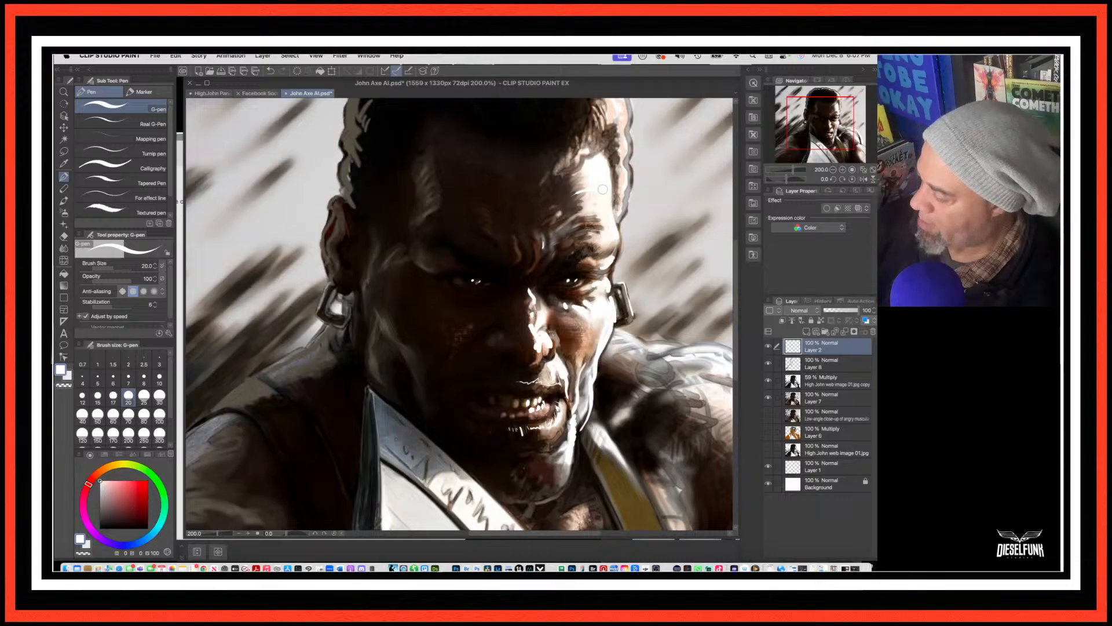
Step: Paint white highlights with the size 20 G-pen along the lit side and top edge of the hair
drag(636, 237, 625, 314)
mouse_move(605, 174)
mouse_down()
mouse_move(622, 203)
mouse_move(603, 199)
mouse_move(620, 212)
mouse_move(626, 198)
mouse_move(621, 222)
mouse_move(615, 215)
mouse_move(616, 232)
mouse_move(627, 223)
mouse_move(624, 213)
mouse_move(618, 288)
mouse_up()
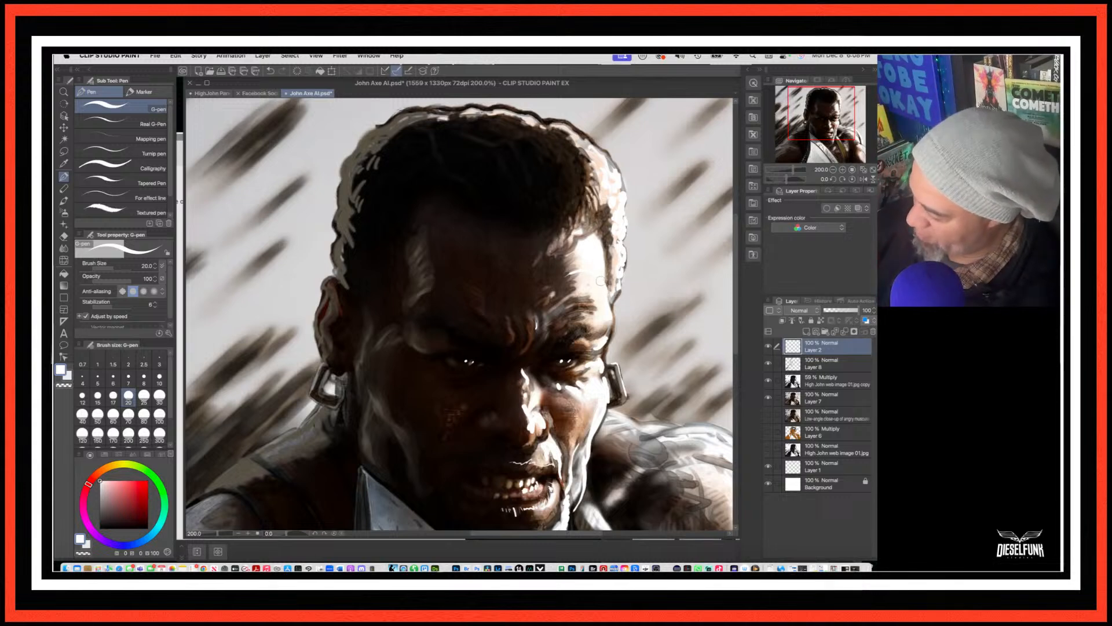
scroll(622, 199, up, 5)
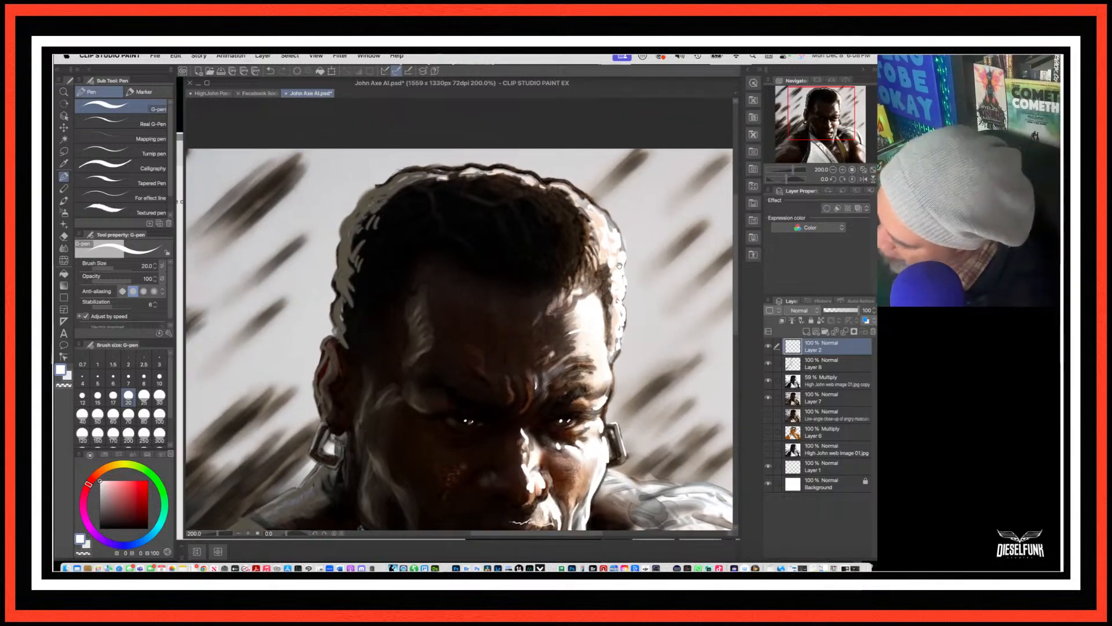
mouse_move(571, 206)
mouse_down()
mouse_move(619, 252)
mouse_move(617, 274)
mouse_up()
mouse_move(577, 209)
mouse_down()
mouse_move(528, 189)
mouse_move(562, 195)
mouse_move(494, 183)
mouse_up()
key(super+minus)
key(super+minus)
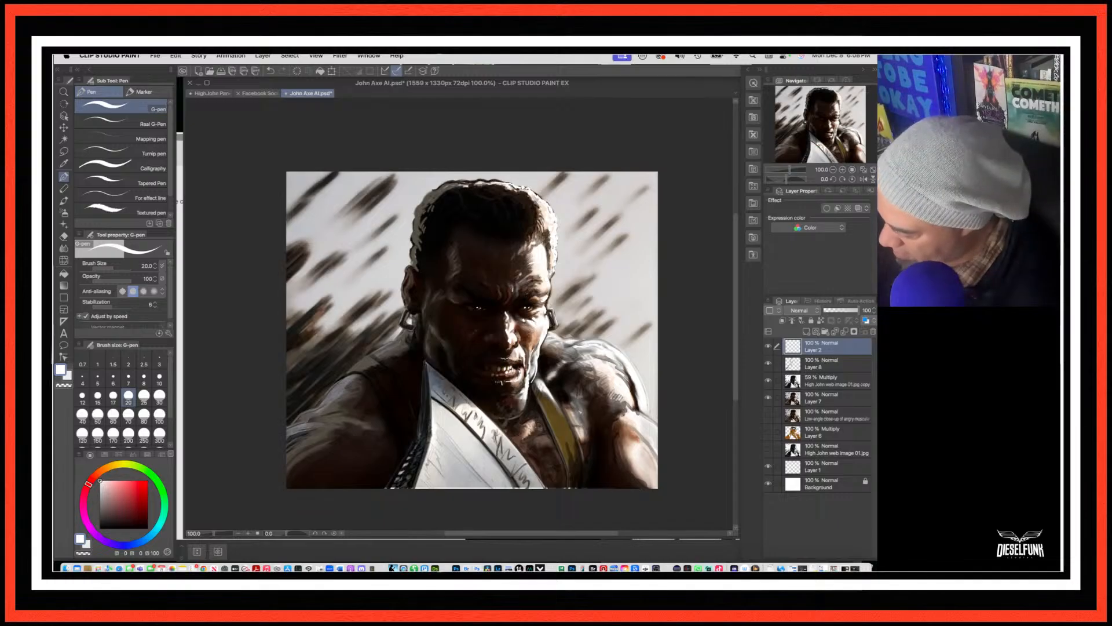
Step: Add white highlights beside the earring on the lit side and along the outer edge of the lit arm
drag(548, 307, 551, 327)
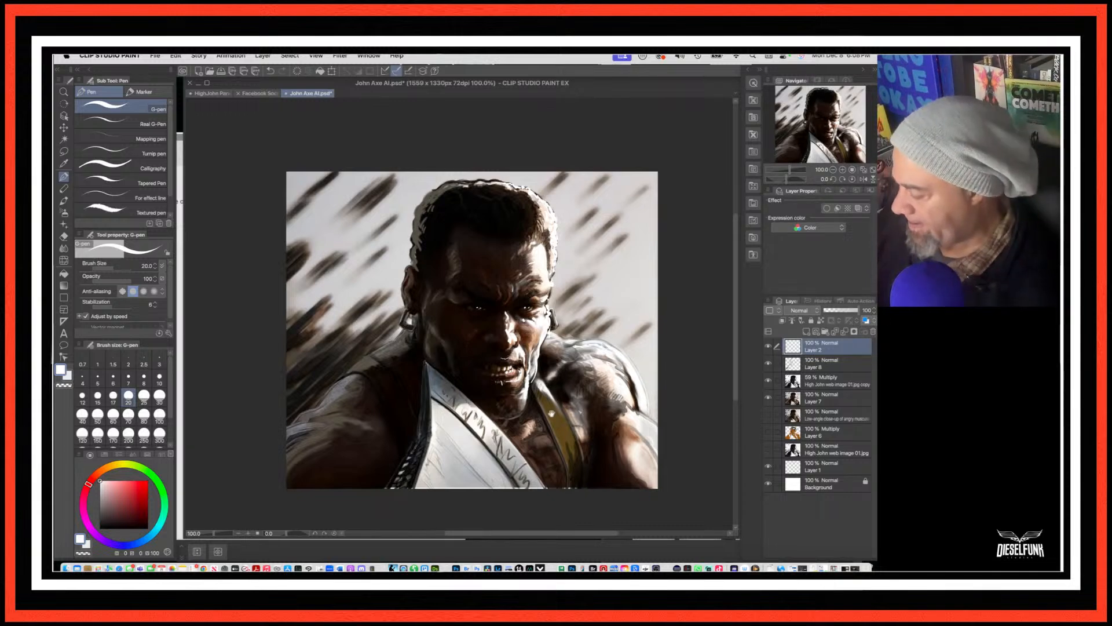
drag(552, 413, 485, 328)
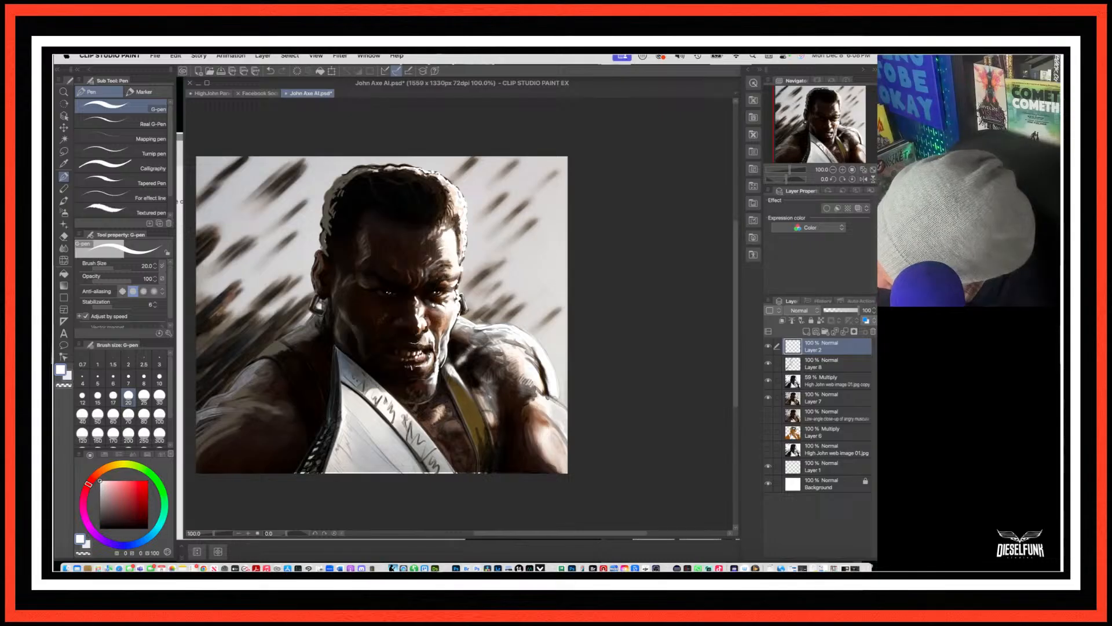
drag(545, 393, 564, 405)
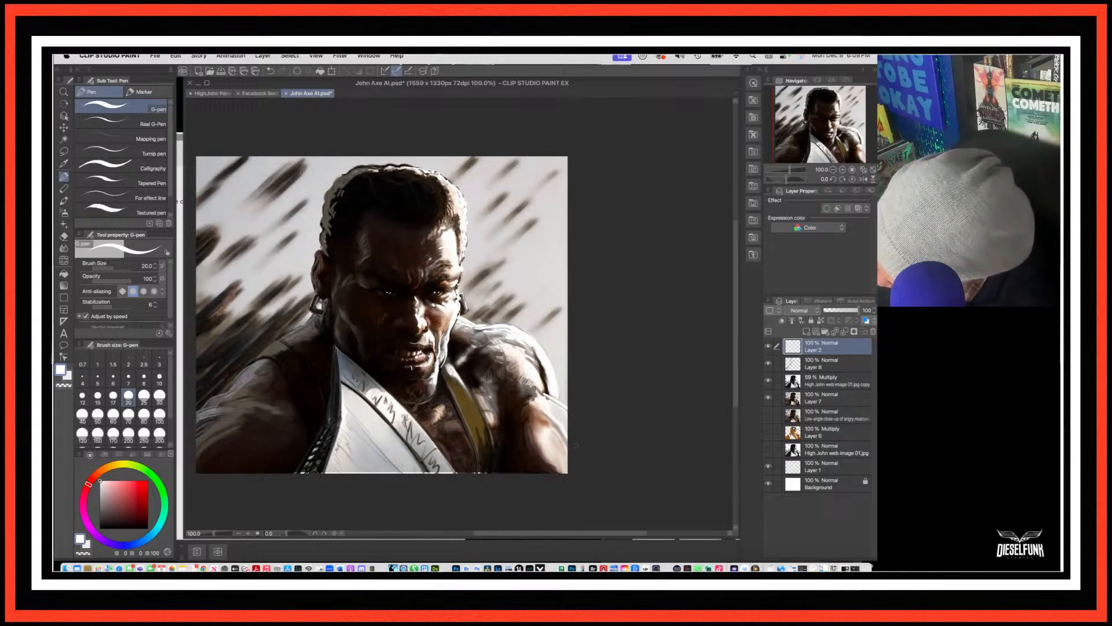
drag(557, 432, 561, 449)
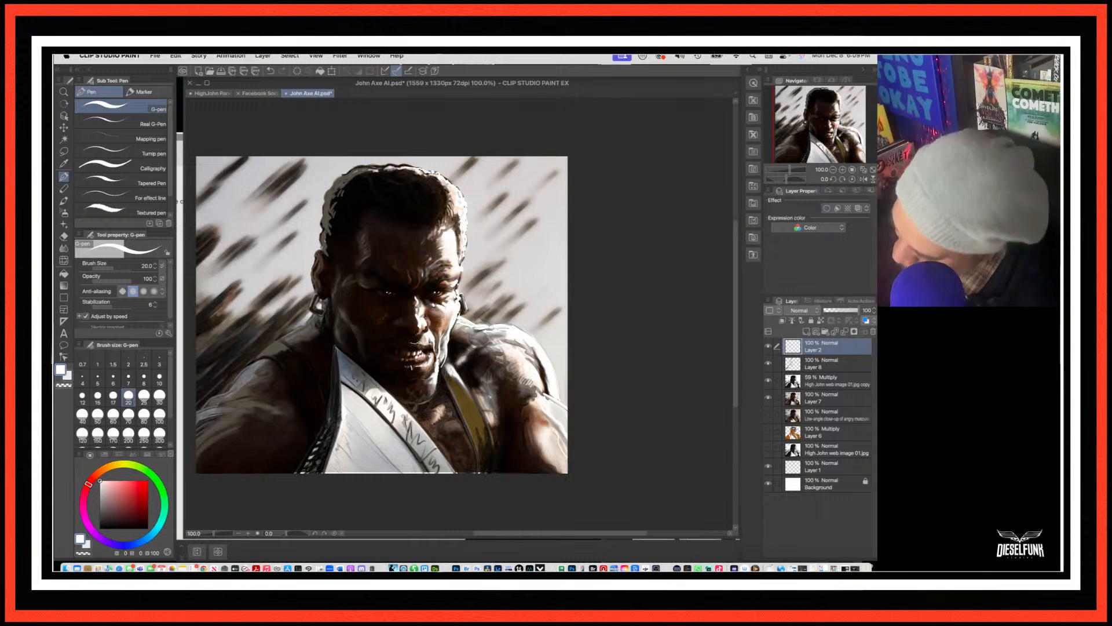
mouse_move(584, 443)
mouse_down()
mouse_move(624, 435)
mouse_move(657, 404)
mouse_up()
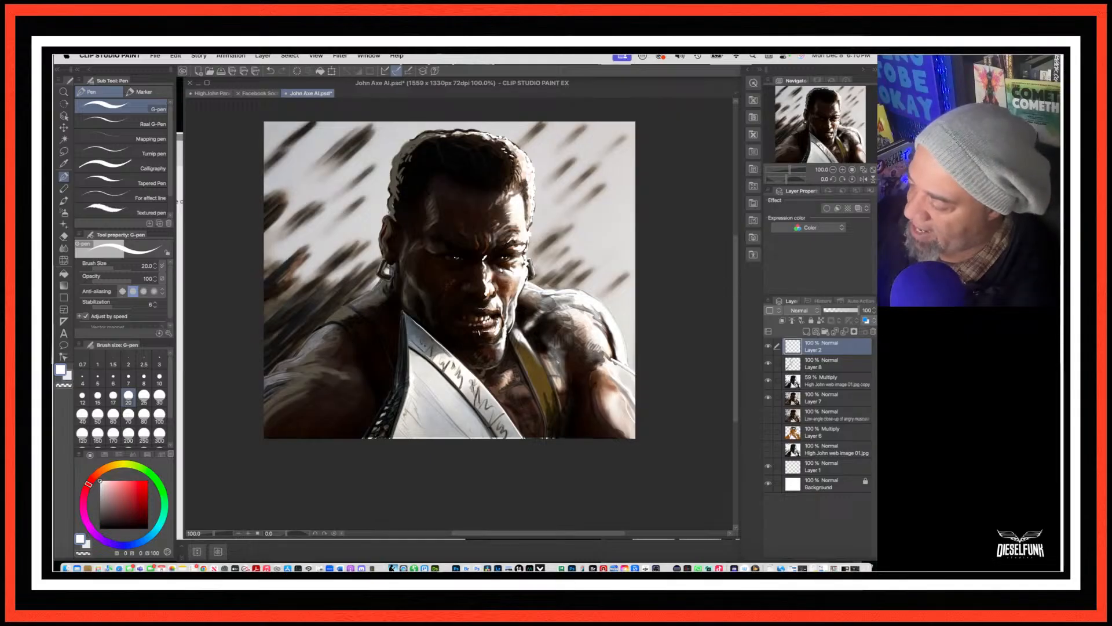
Step: Set the white accent layer's blending mode to Add (Glow) and compare the portrait with that layer hidden and shown
click(814, 313)
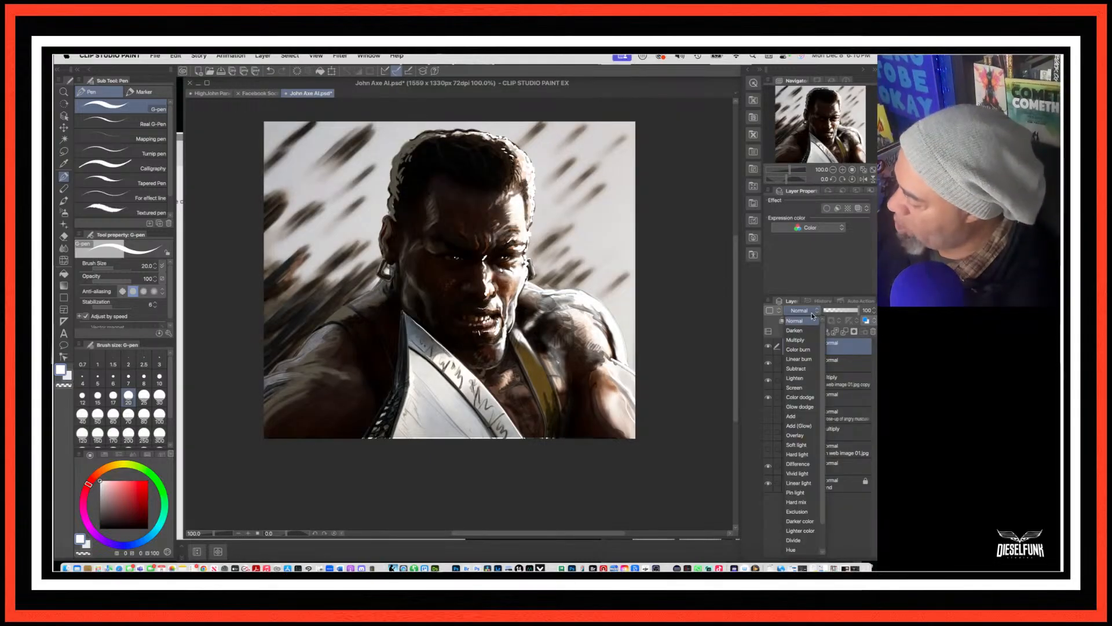
click(805, 427)
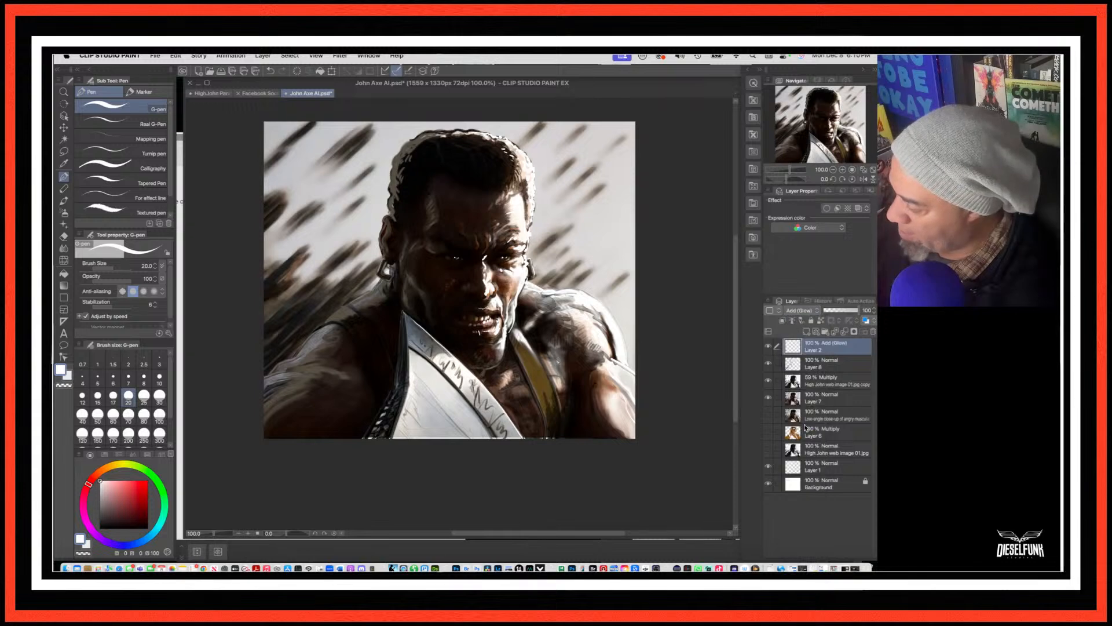
click(815, 313)
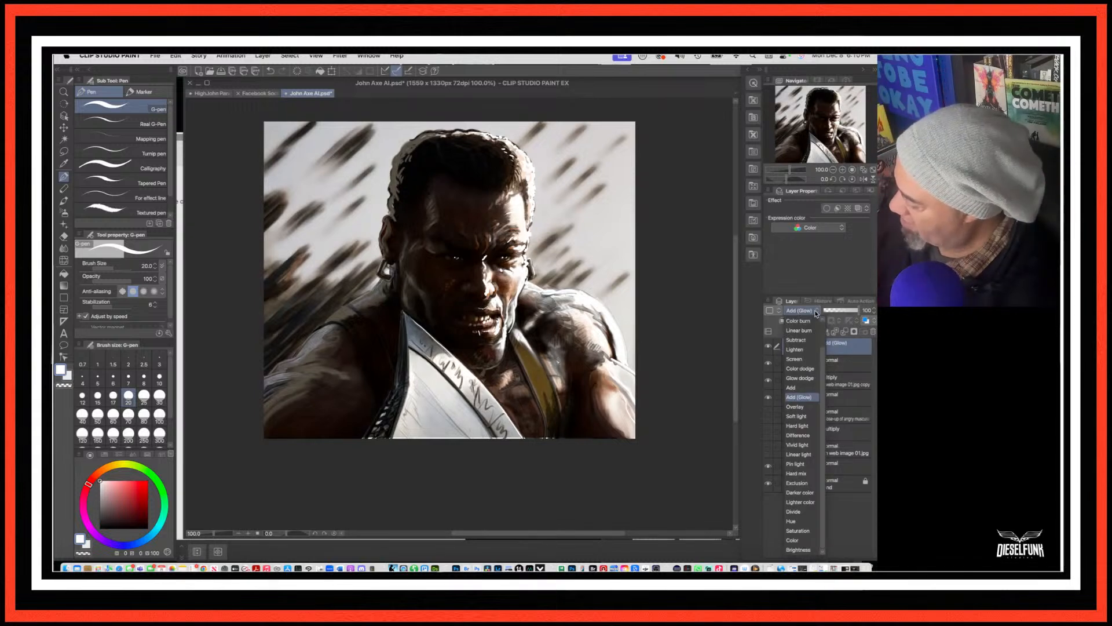
click(816, 313)
click(769, 347)
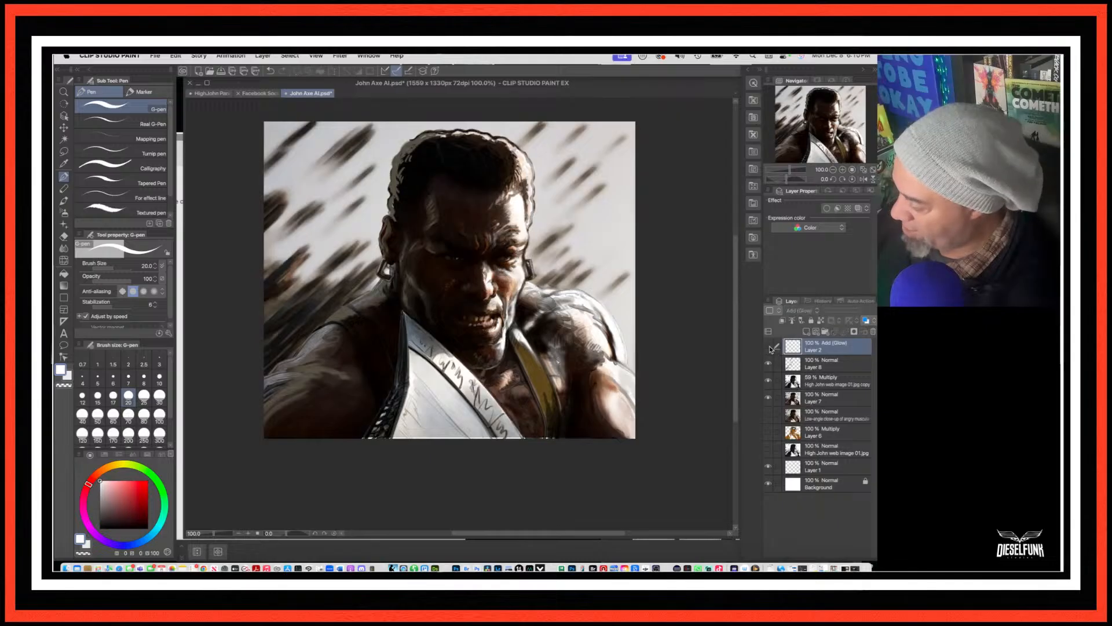
click(769, 348)
click(769, 347)
click(769, 347)
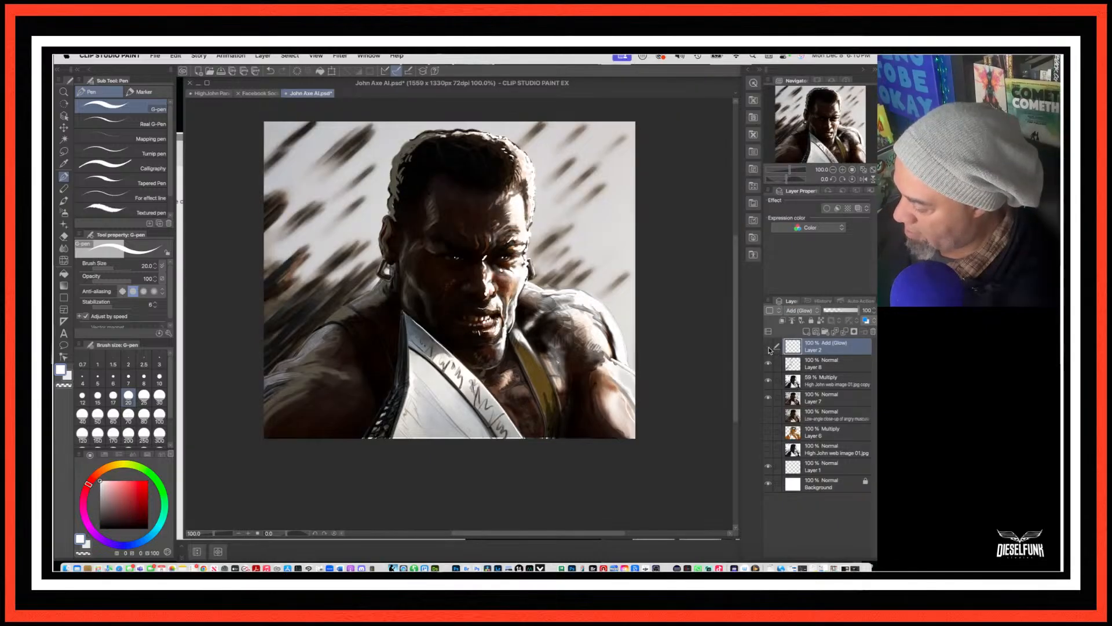
click(769, 347)
click(769, 348)
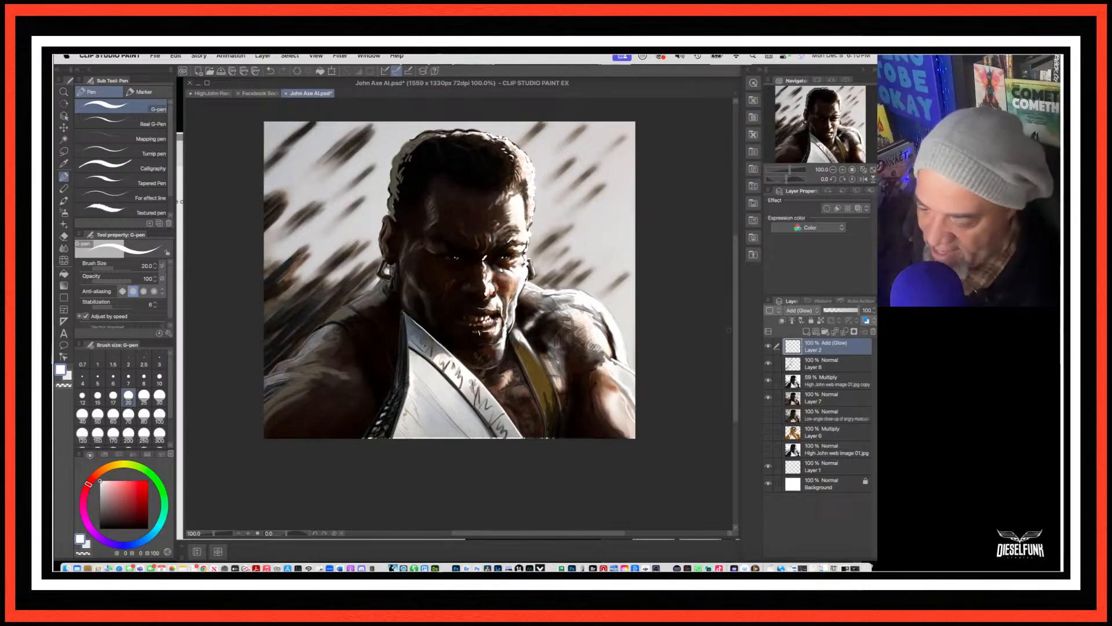
Step: Review the whole portrait at a reduced size, checking the effect of the Add (Glow) layer against Layer 8
click(65, 248)
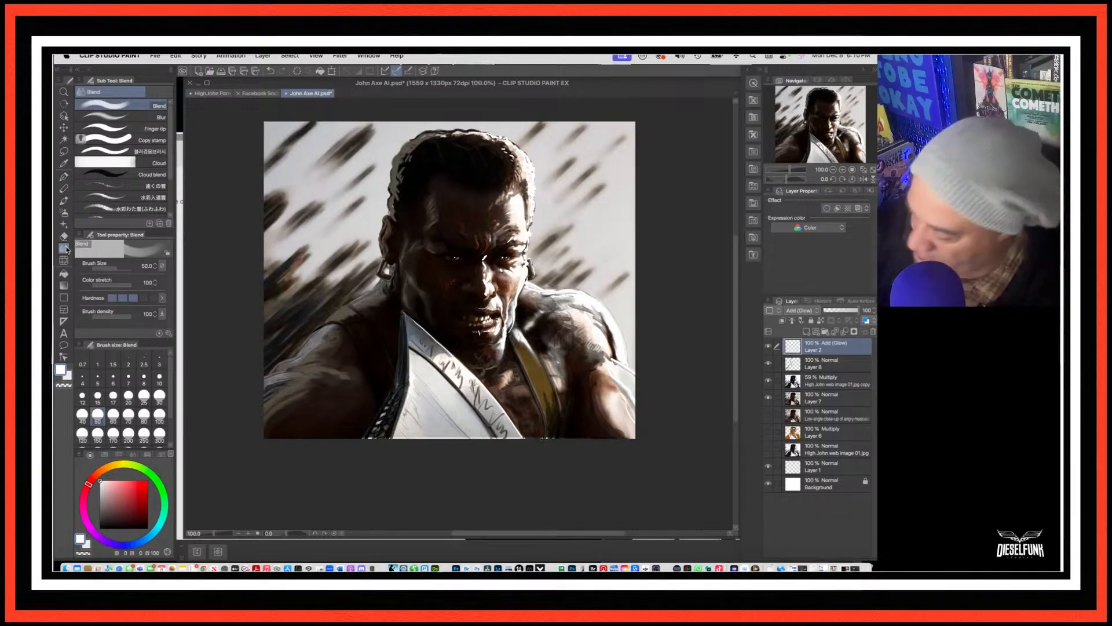
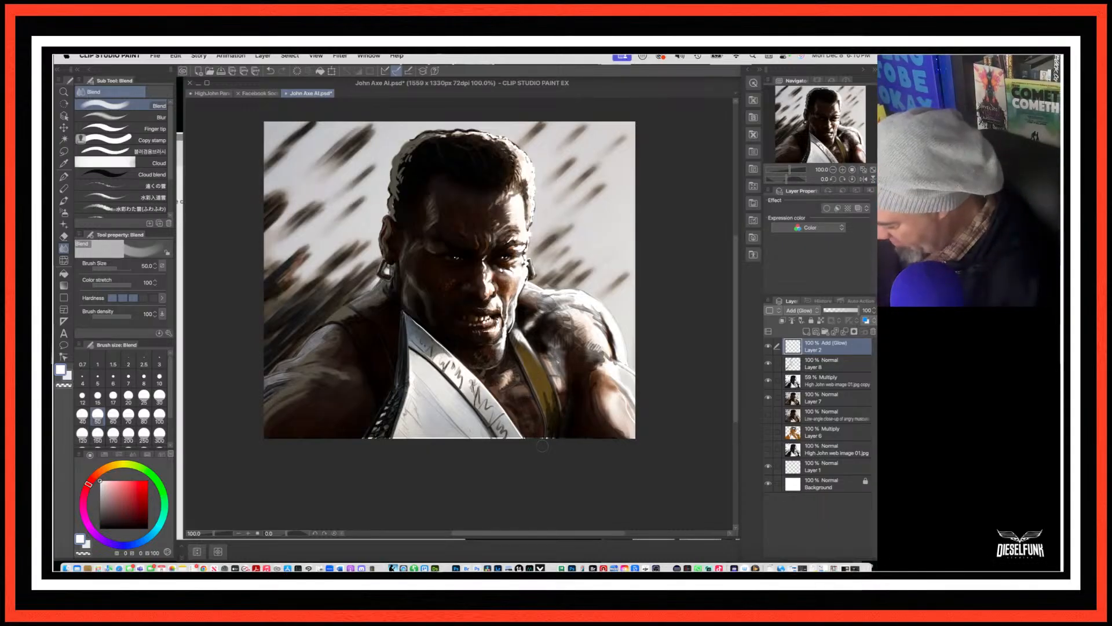
scroll(542, 445, down, 1)
drag(633, 437, 630, 388)
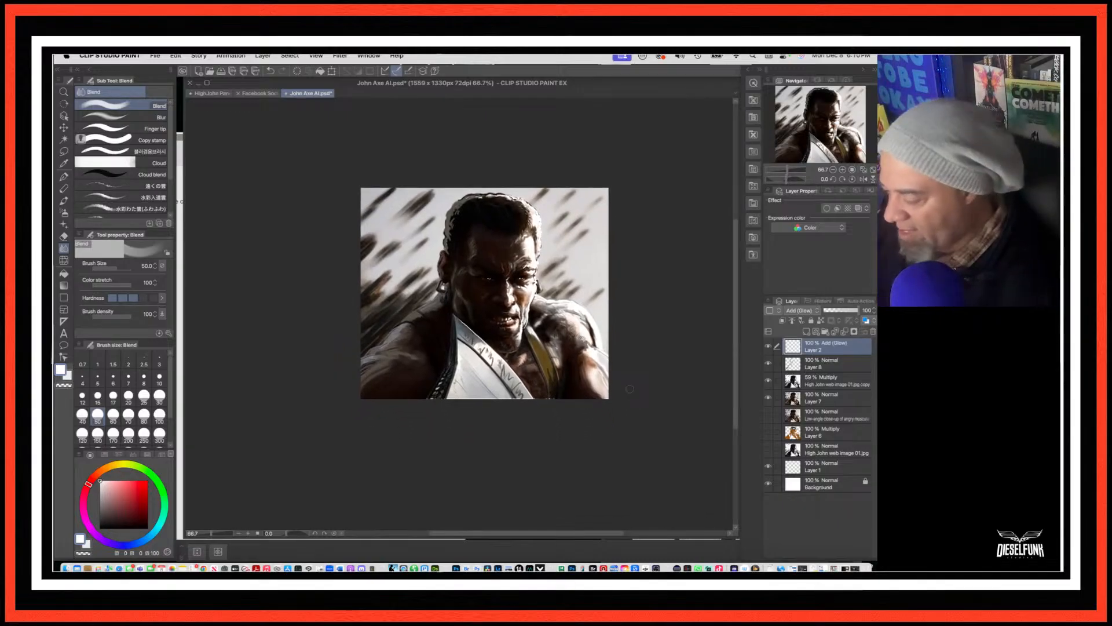
click(825, 365)
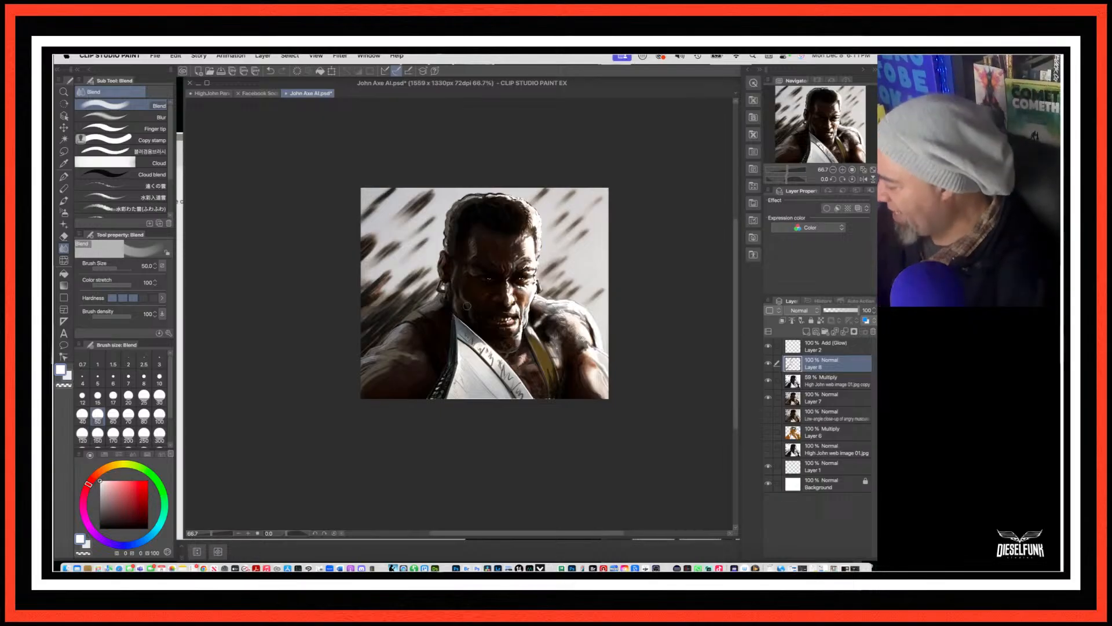
click(829, 349)
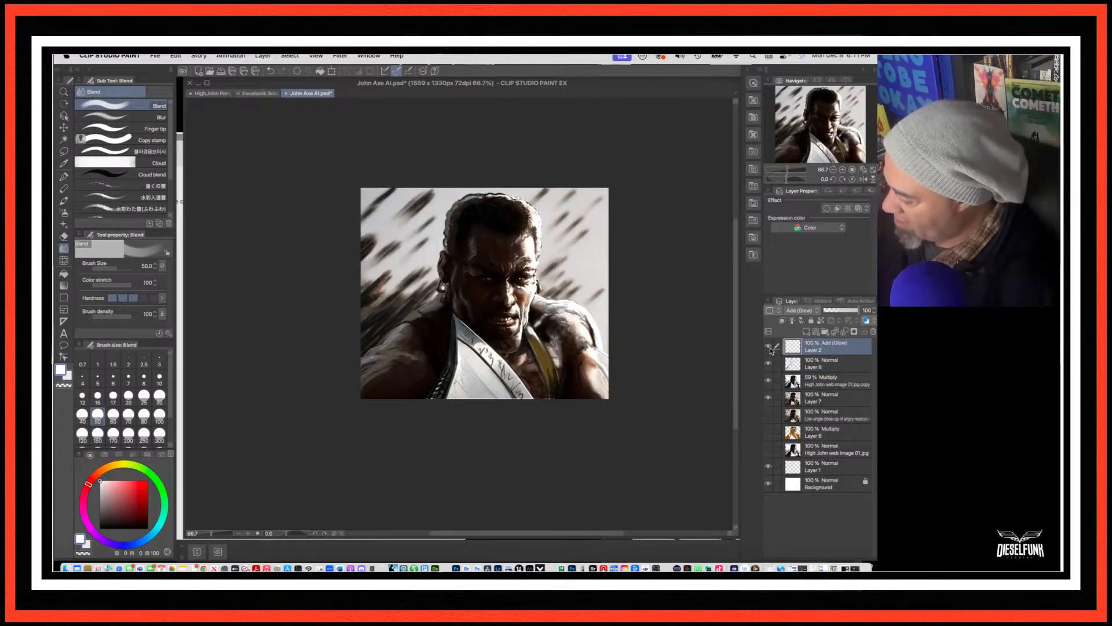
click(769, 347)
click(769, 348)
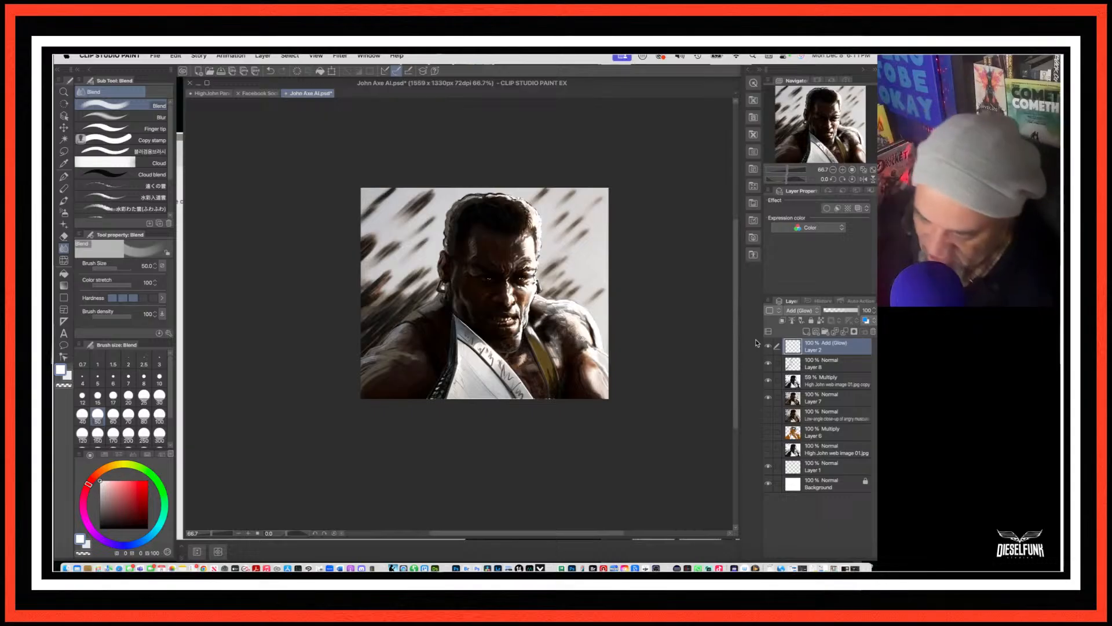
Step: Pick a light grey and paint a rim highlight along the shadow-side edge of the hair with the size 20 G-pen
click(106, 491)
drag(106, 491, 85, 495)
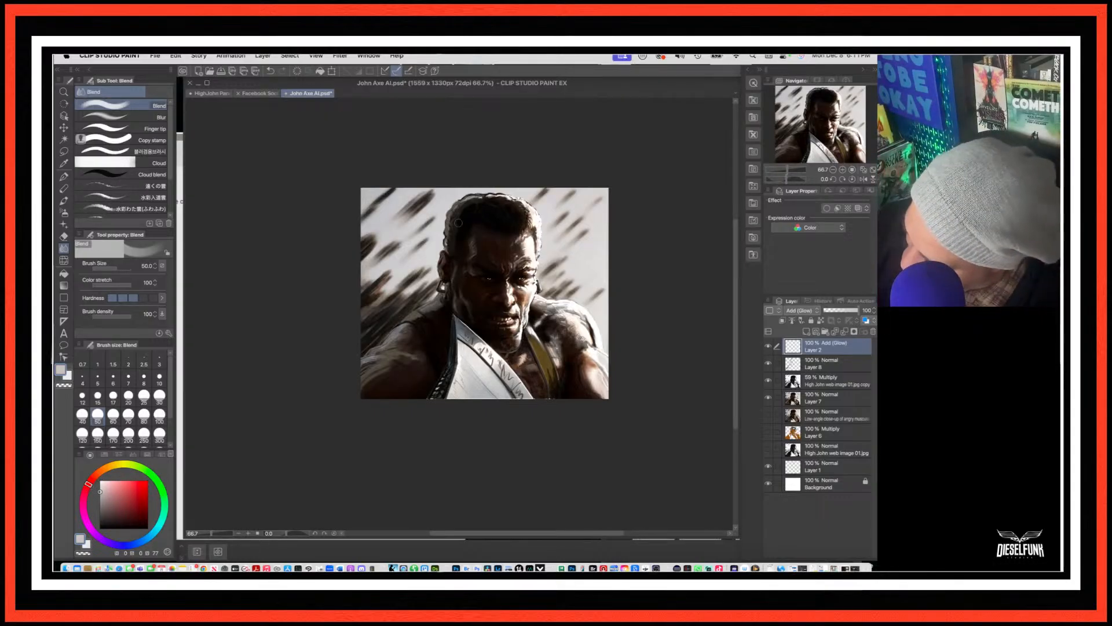
key(bracketleft)
key(bracketleft)
key(bracketleft)
key(bracketleft)
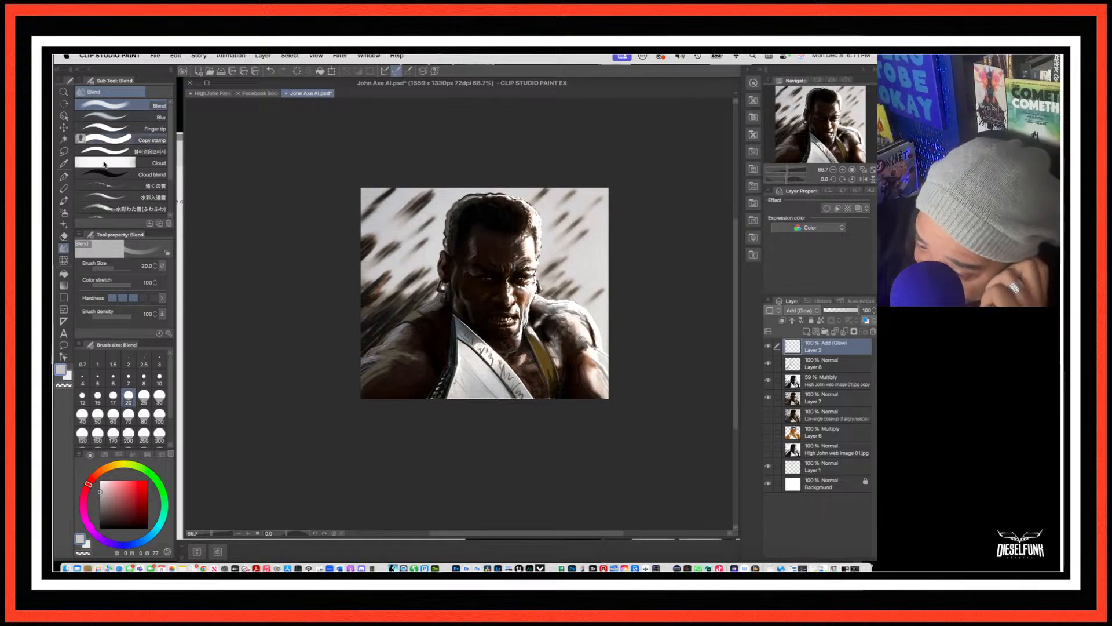
click(64, 177)
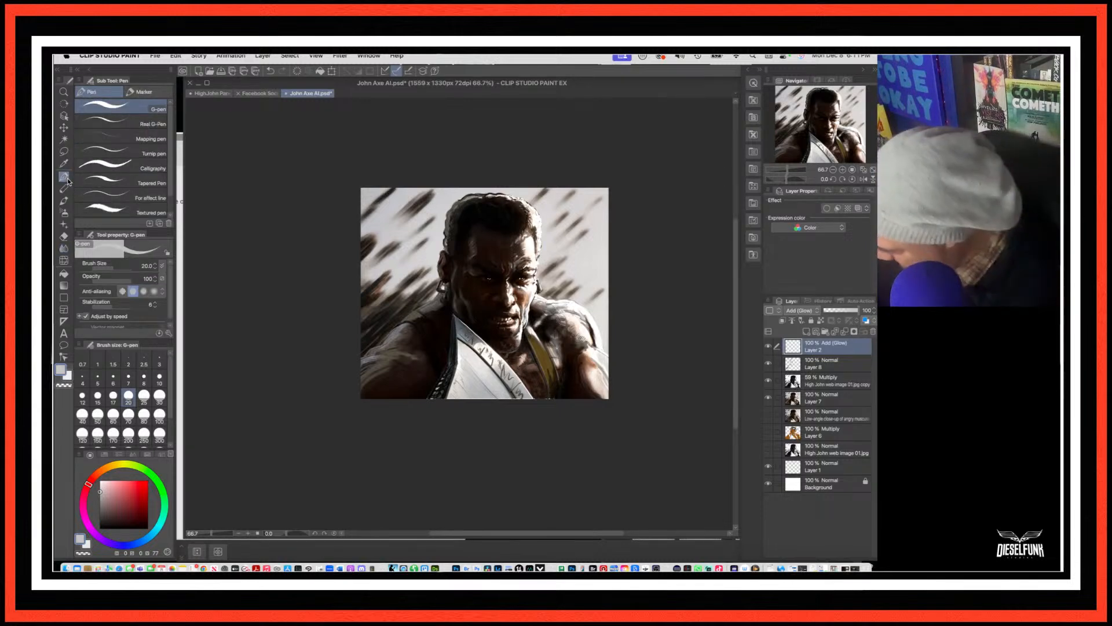
key(super+plus)
key(super+plus)
drag(537, 311, 686, 439)
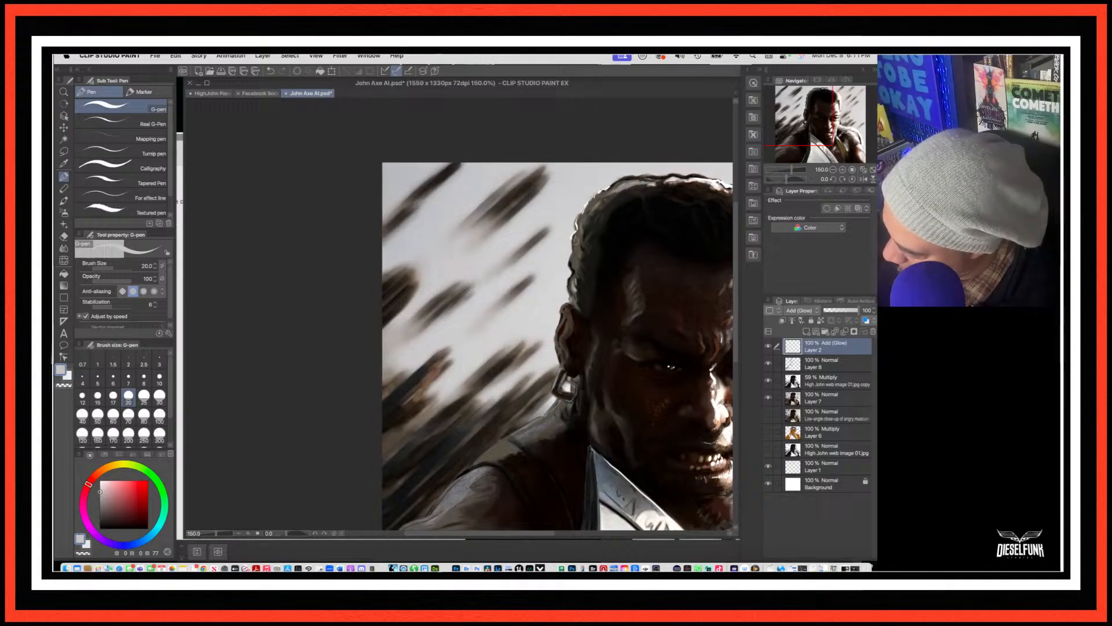
Step: Lower the G-pen size to 15 and paint thin highlights beside the shadow-side ear and along the neck-to-shoulder line
key(bracketleft)
key(bracketleft)
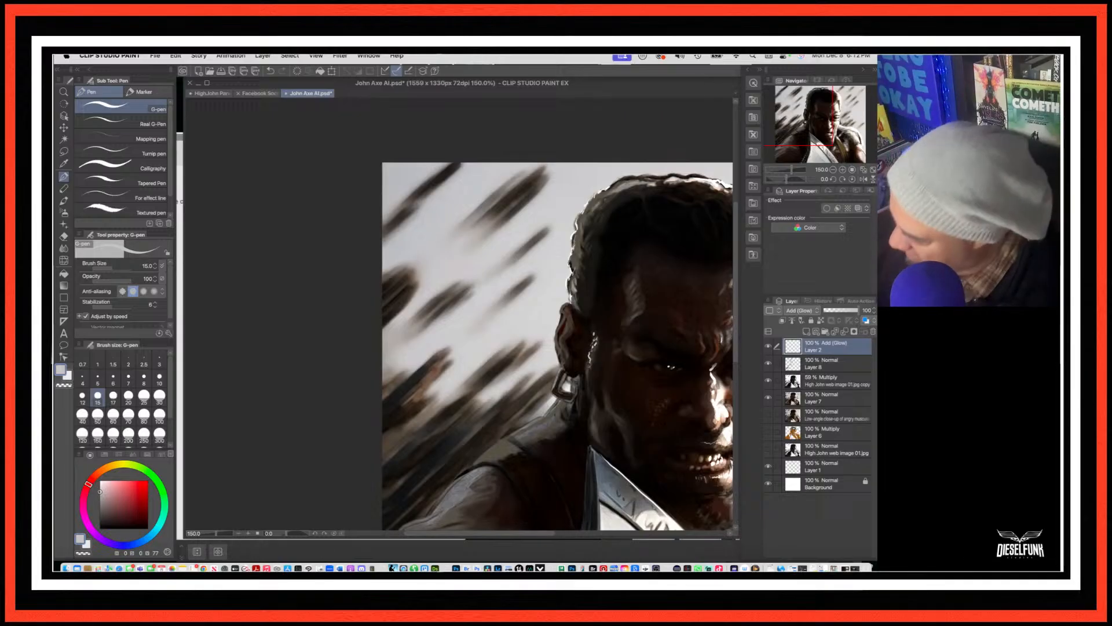
drag(618, 399, 565, 355)
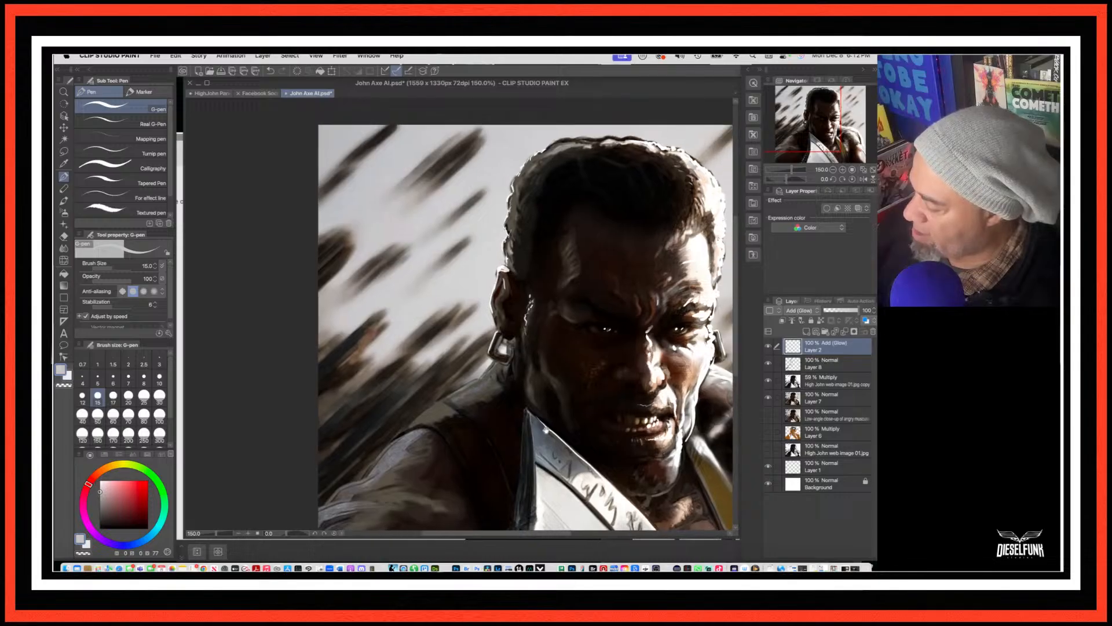
drag(546, 429, 535, 359)
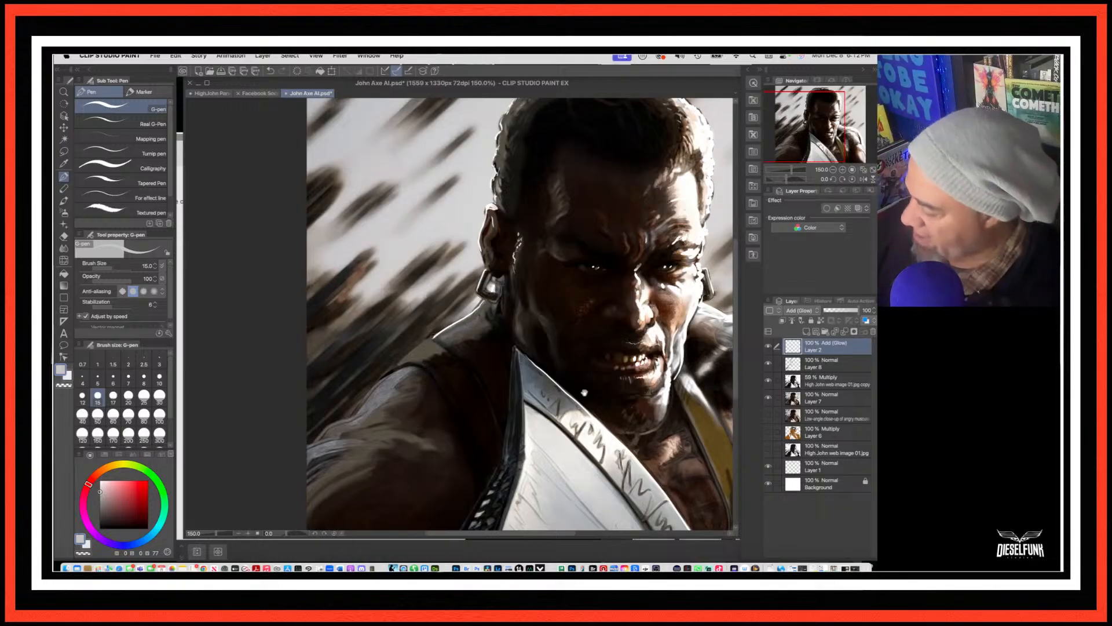
drag(569, 403, 523, 404)
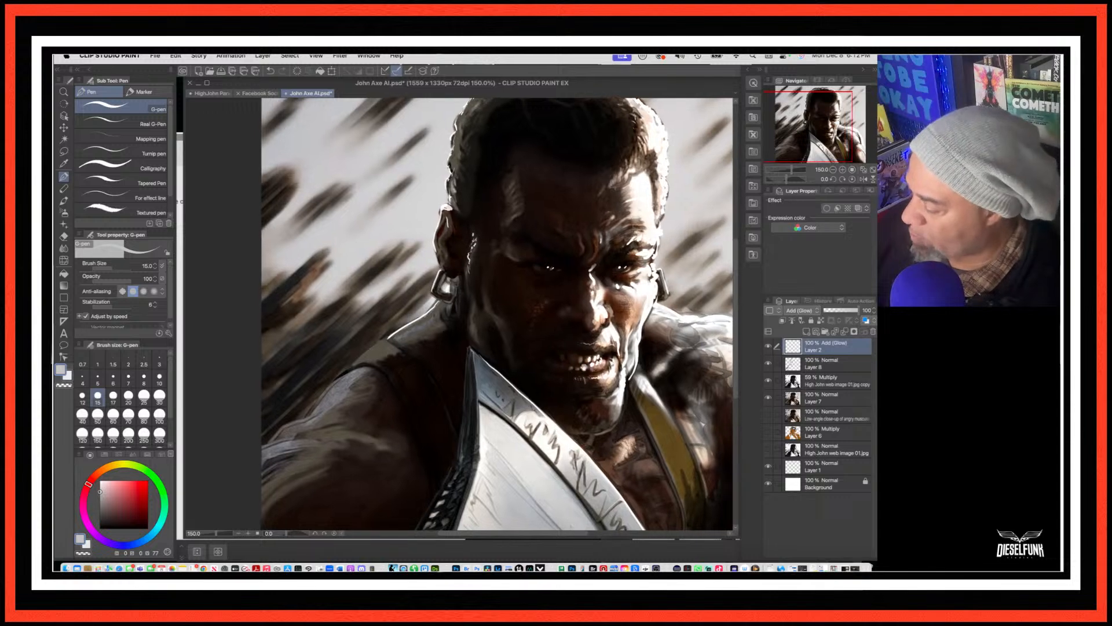
drag(581, 367, 685, 339)
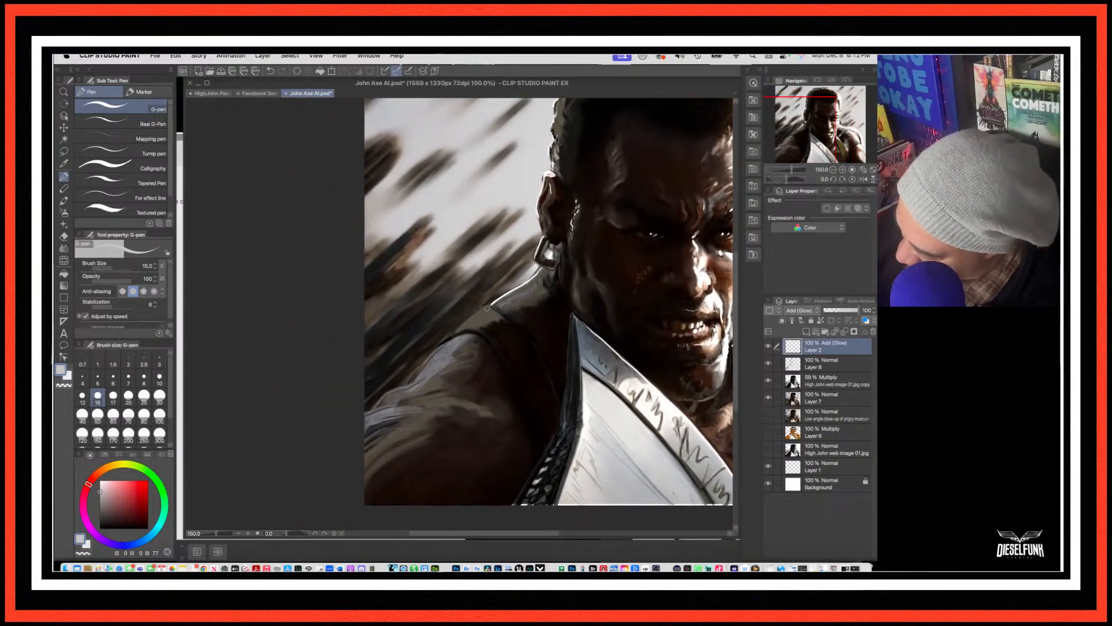
Step: Paint light rim highlights along the top of the shadow-side shoulder and down the outer edge of the upper arm
drag(493, 306, 441, 343)
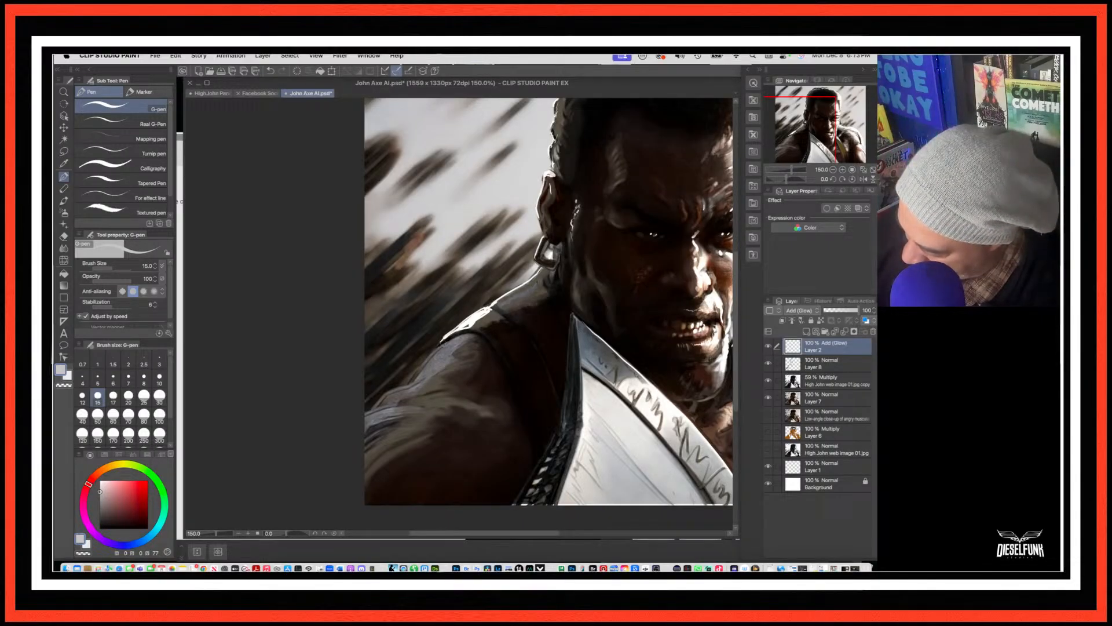
mouse_move(445, 342)
mouse_down()
mouse_move(406, 380)
mouse_move(452, 339)
mouse_up()
mouse_move(511, 390)
mouse_down()
mouse_move(556, 370)
mouse_move(647, 295)
mouse_up()
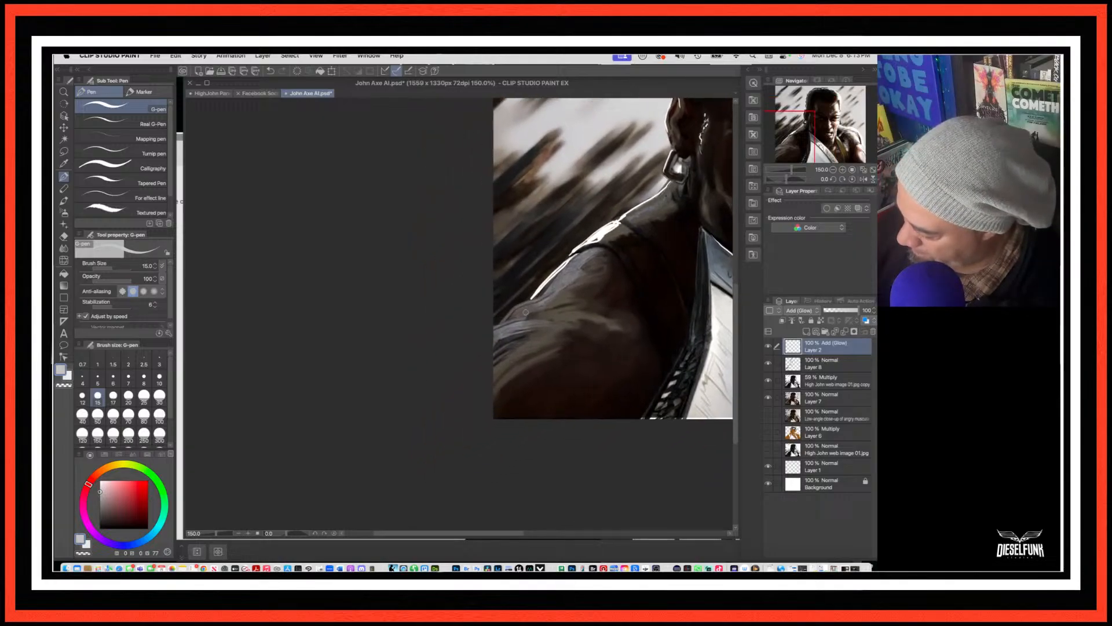
drag(539, 295, 500, 323)
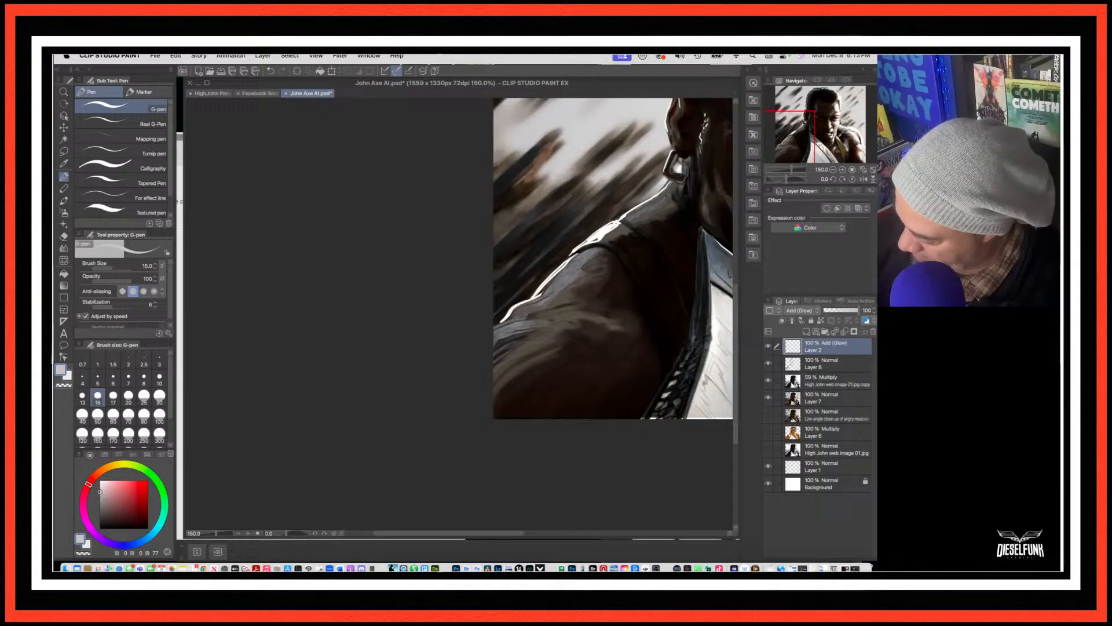
drag(525, 317, 515, 319)
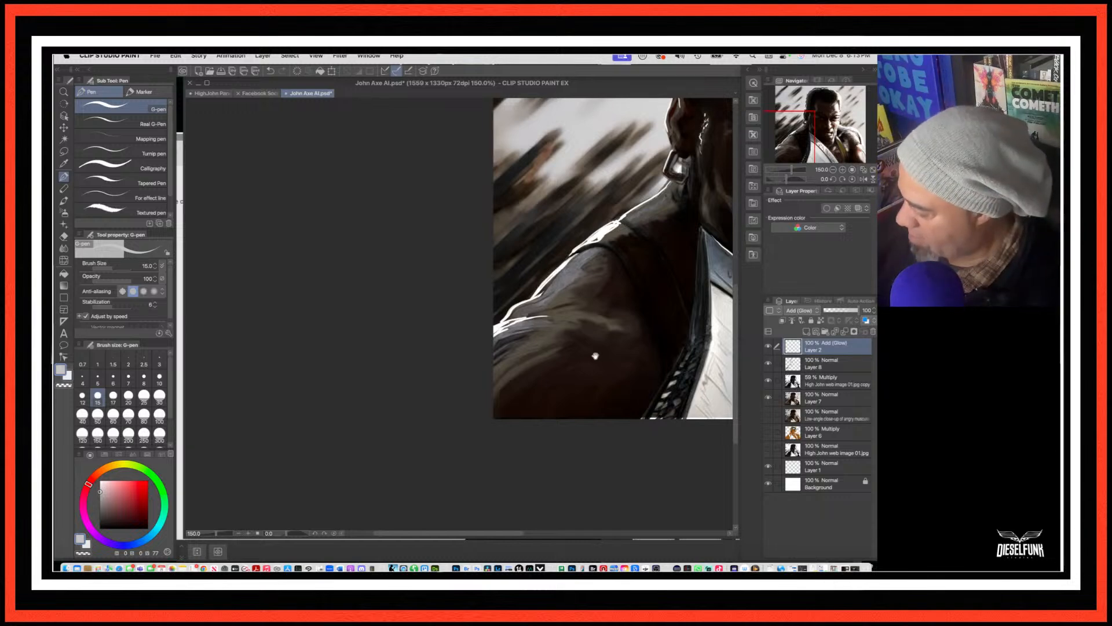
Step: Paint a thin light highlight along the strap line running from the shadow-side shoulder down the chest with the size 15 G-pen
drag(593, 357, 436, 364)
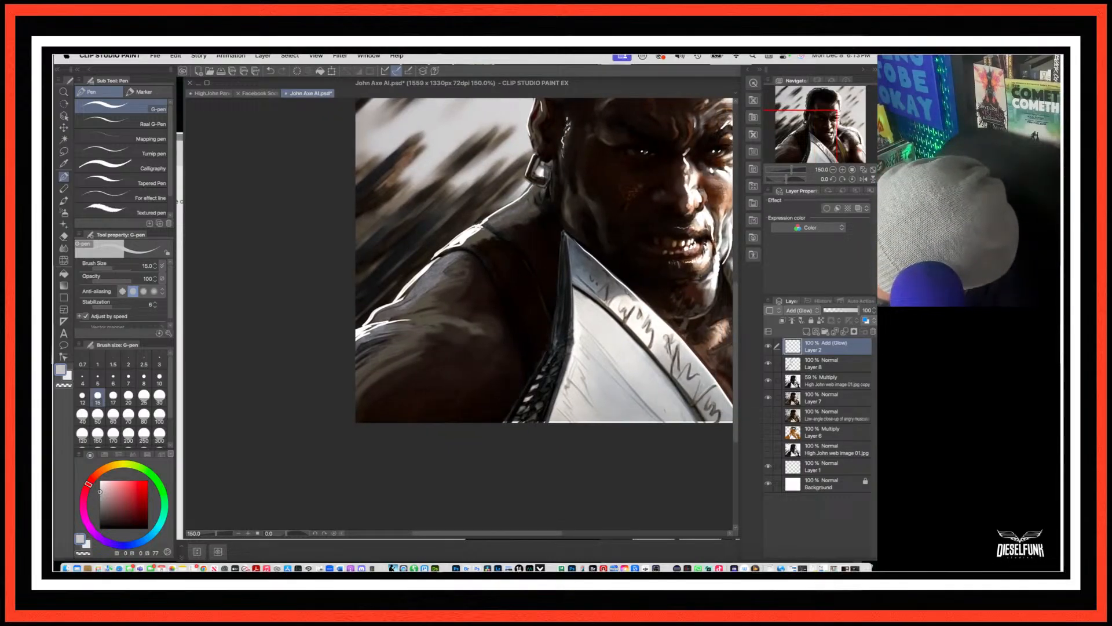
drag(490, 231, 530, 276)
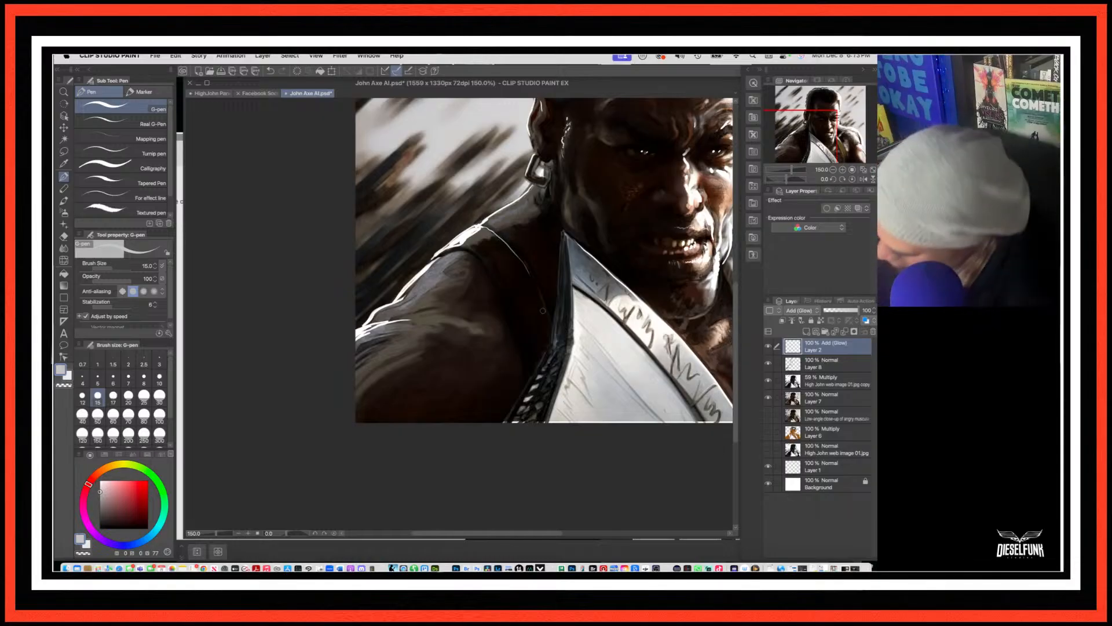
scroll(543, 311, down, 3)
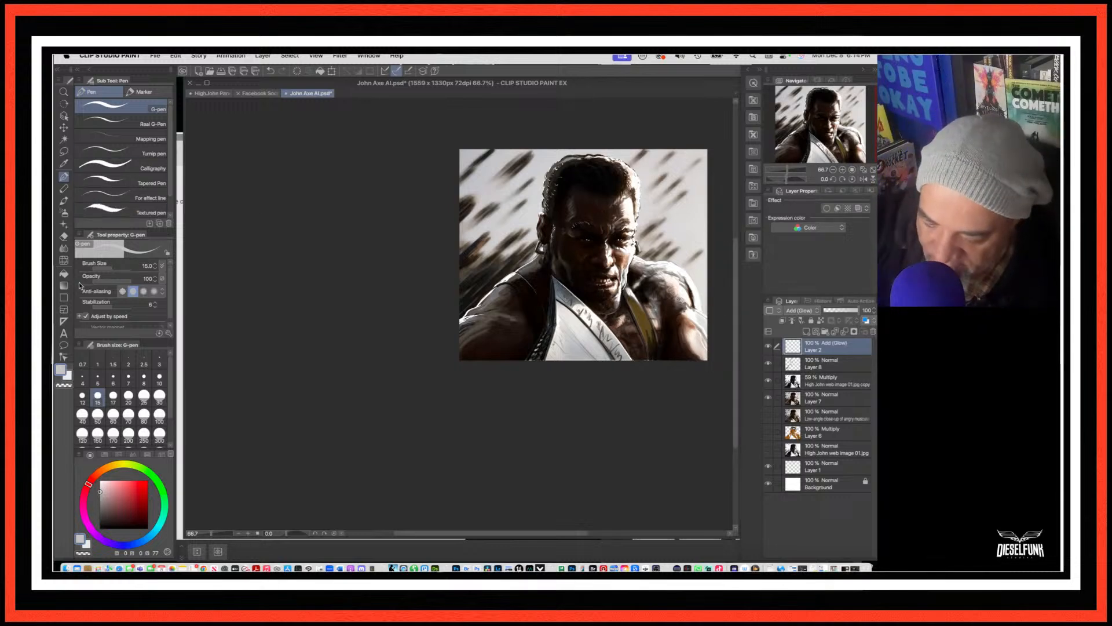
Step: Soften the rim highlights on the shadow-side shoulder and upper arm with the Blend tool, reducing its brush size from 60 to 15
click(64, 248)
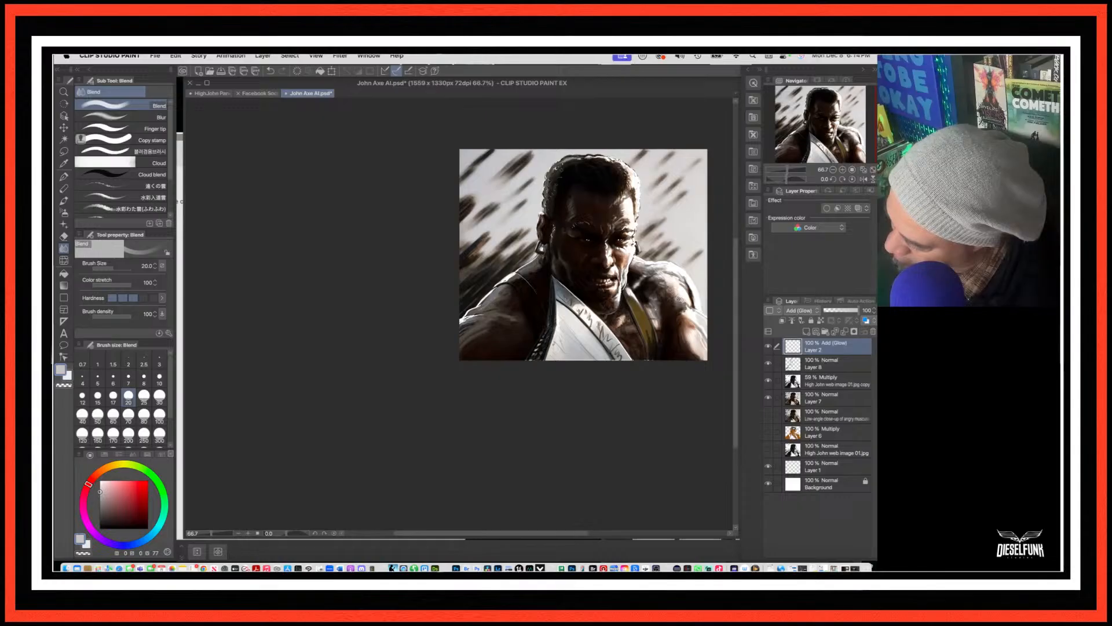
key(bracketright)
key(bracketright)
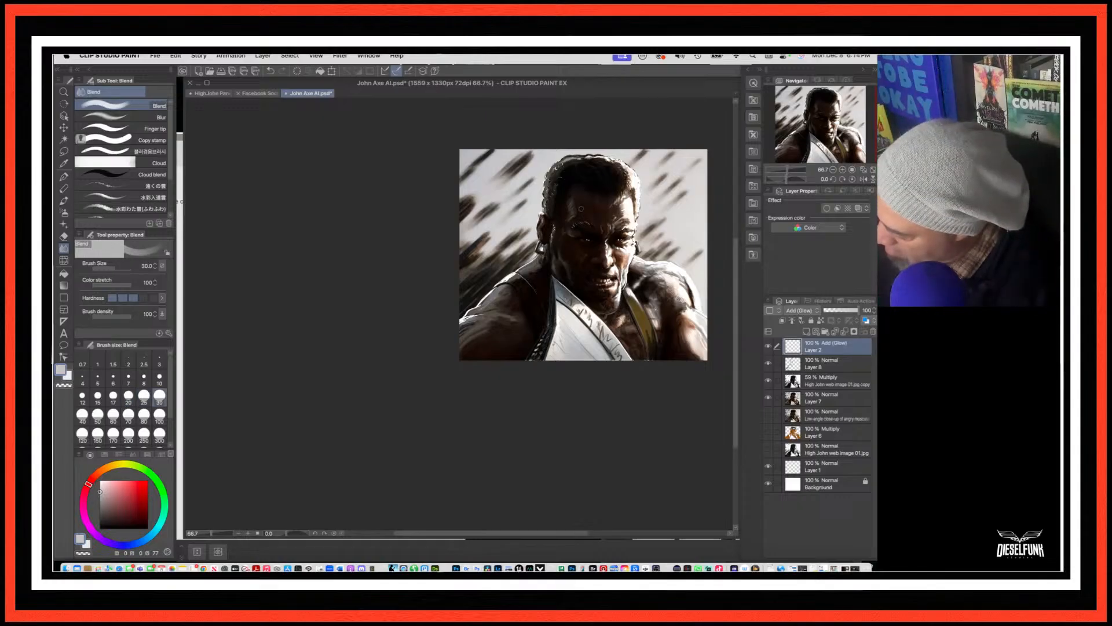
key(bracketright)
key(bracketright)
key(bracketright)
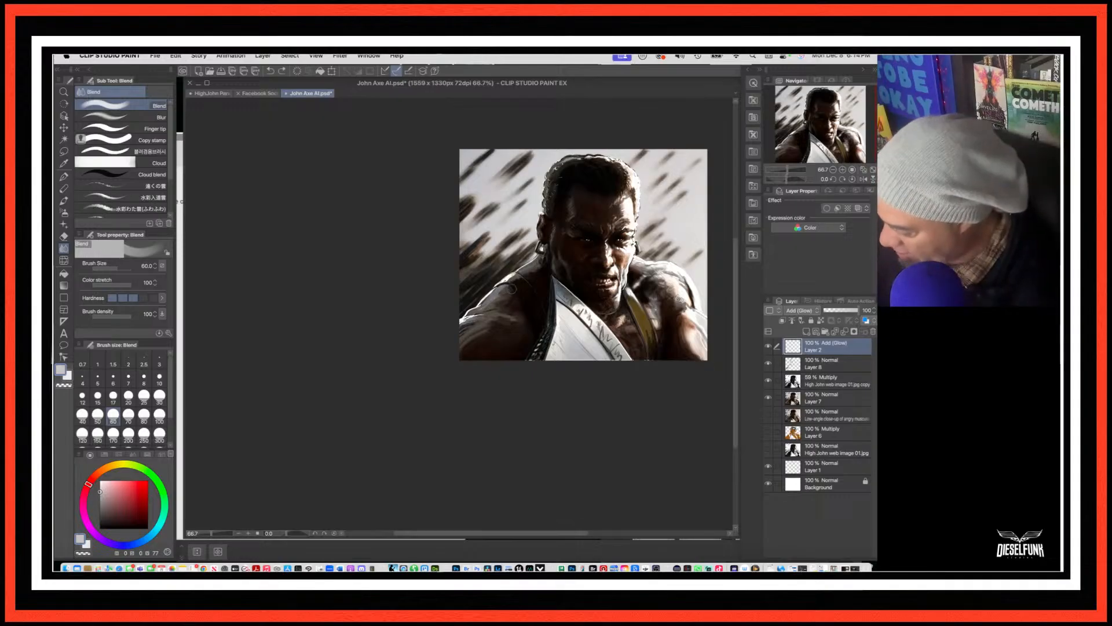
scroll(509, 296, up, 3)
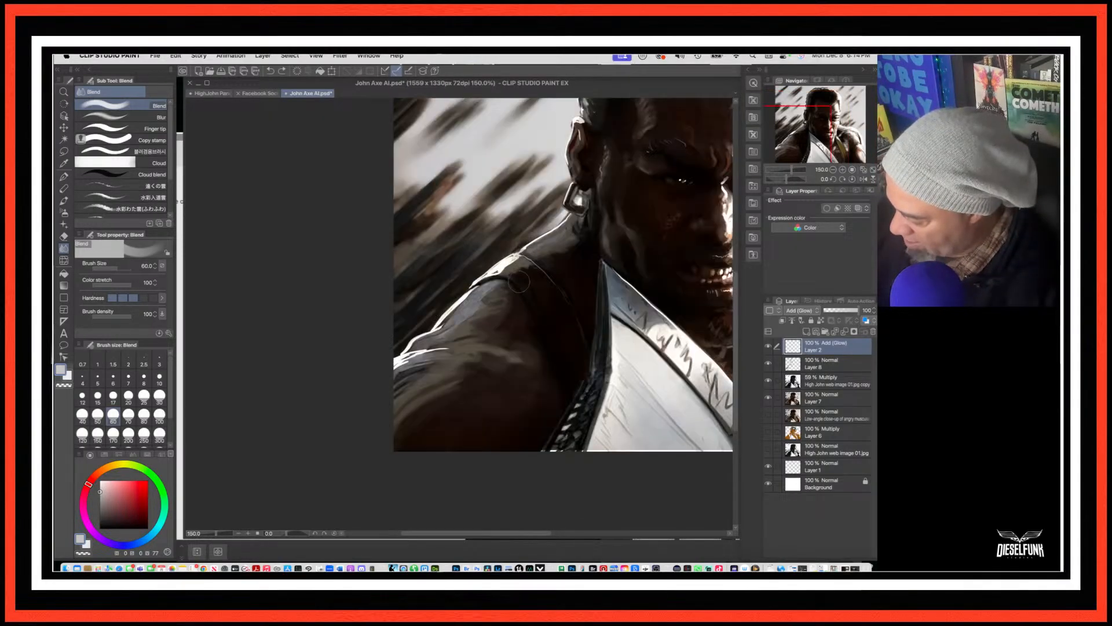
key(bracketleft)
key(bracketleft)
key(bracketleft)
key(bracketleft)
key(bracketleft)
key(bracketleft)
key(bracketleft)
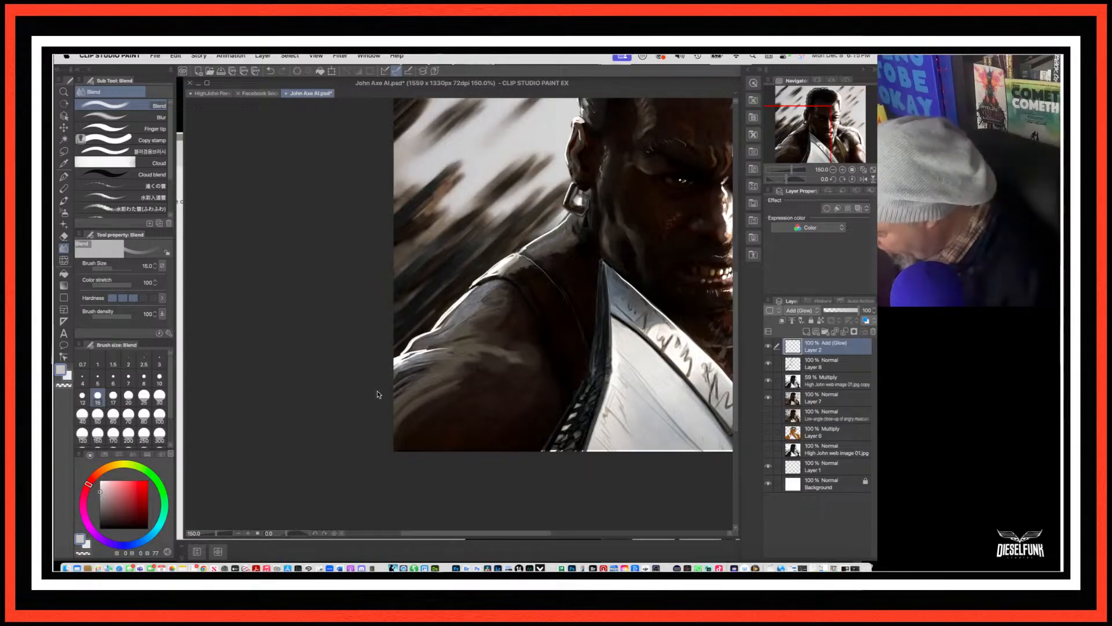
Step: Examine the blended highlights up close on the shoulder and face, and across the whole portrait
scroll(377, 392, down, 2)
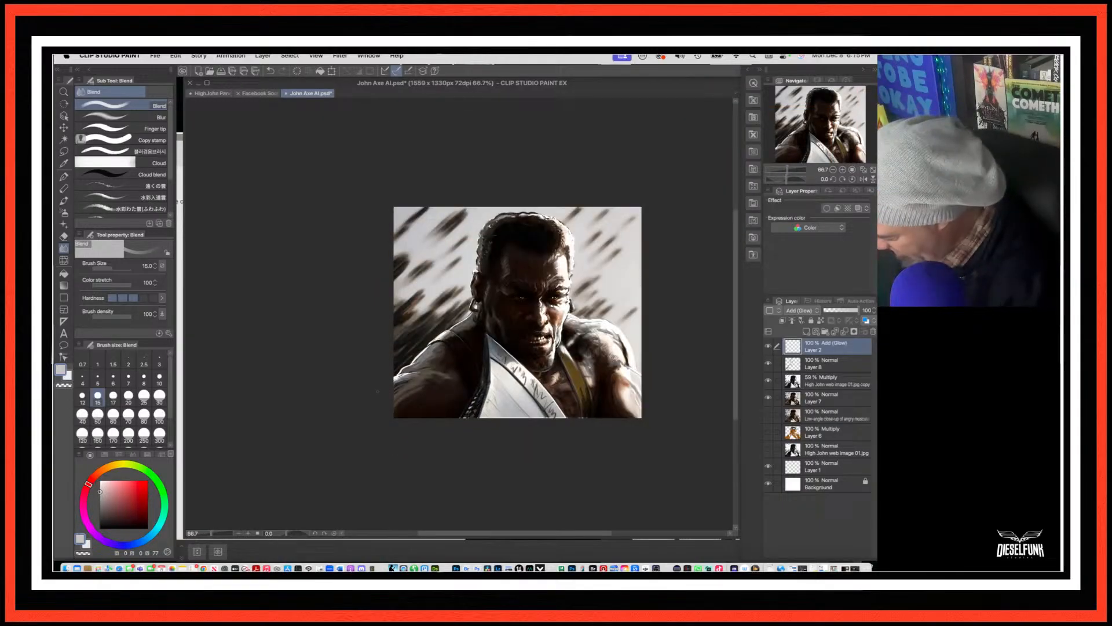
scroll(378, 393, up, 1)
scroll(378, 393, up, 1)
scroll(633, 256, up, 1)
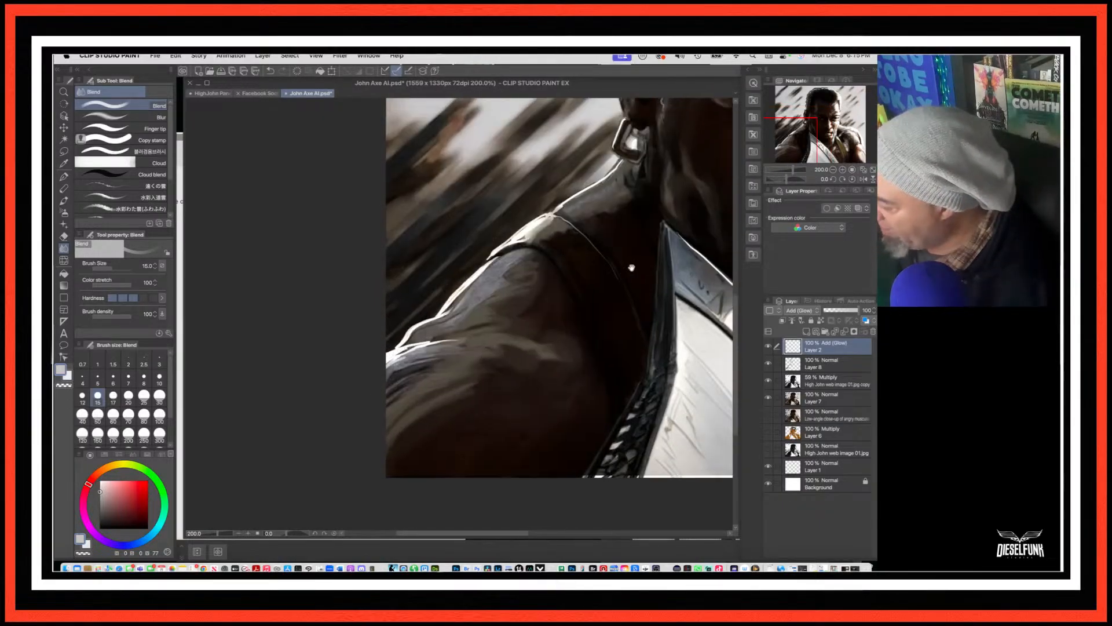
drag(585, 310, 427, 423)
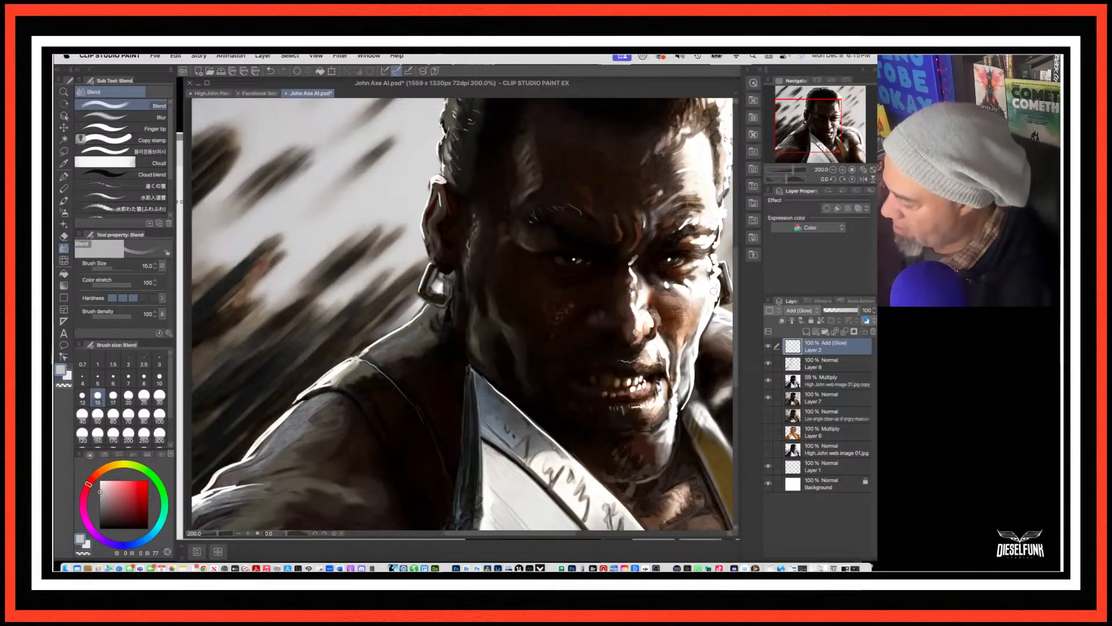
key(super+minus)
key(super+minus)
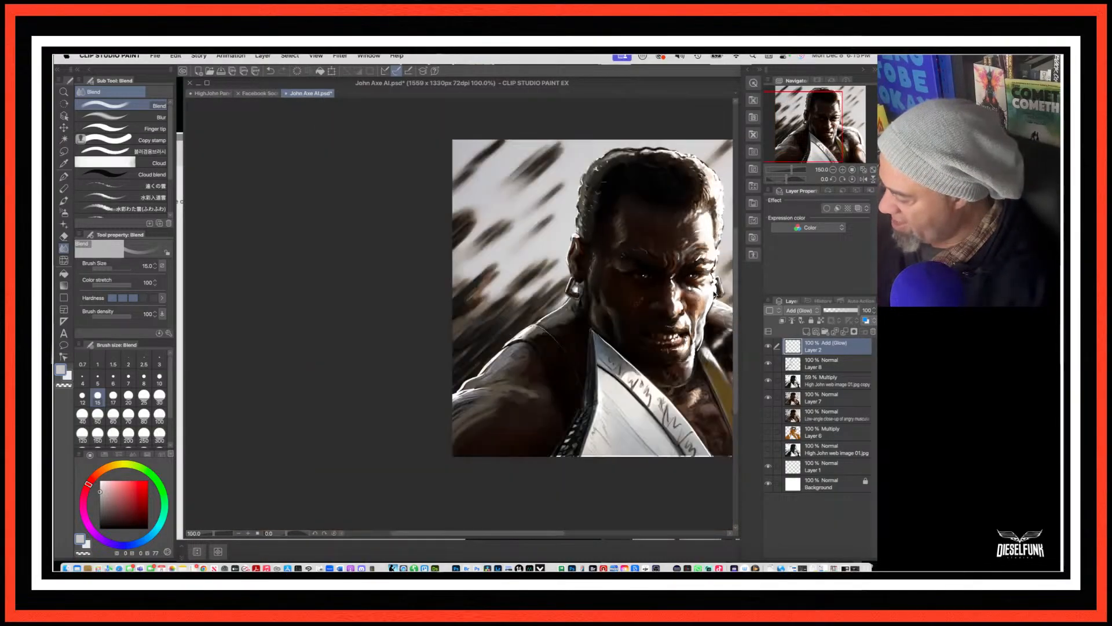
drag(654, 442, 538, 411)
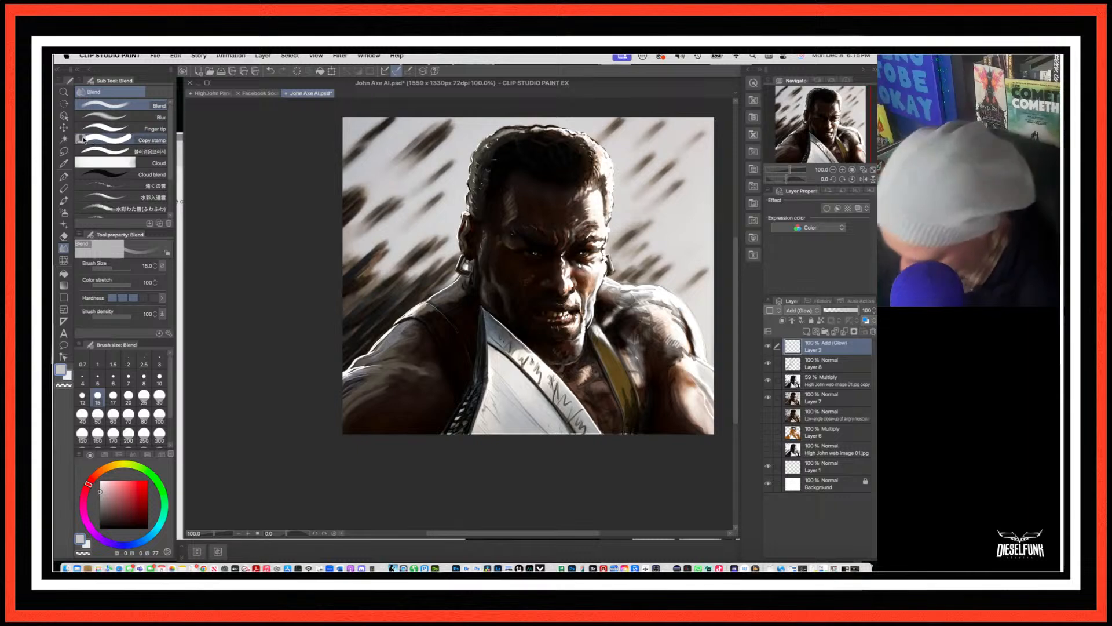
Step: Select the artwork without the thin strip along its bottom edge and crop the canvas to 1559 x 1322 px
key(super+a)
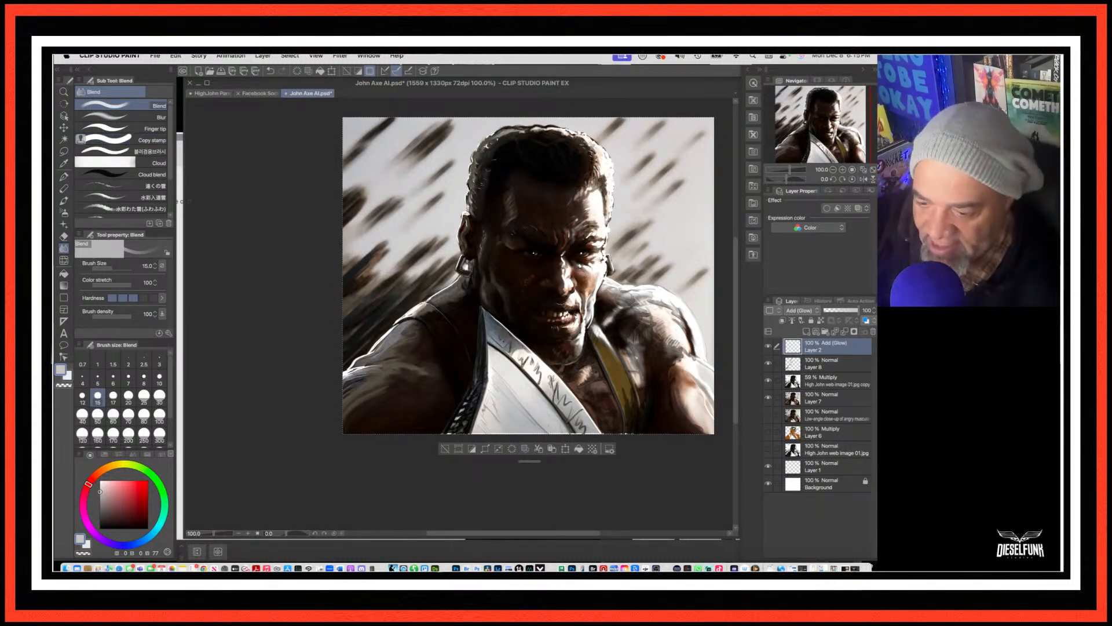
click(63, 151)
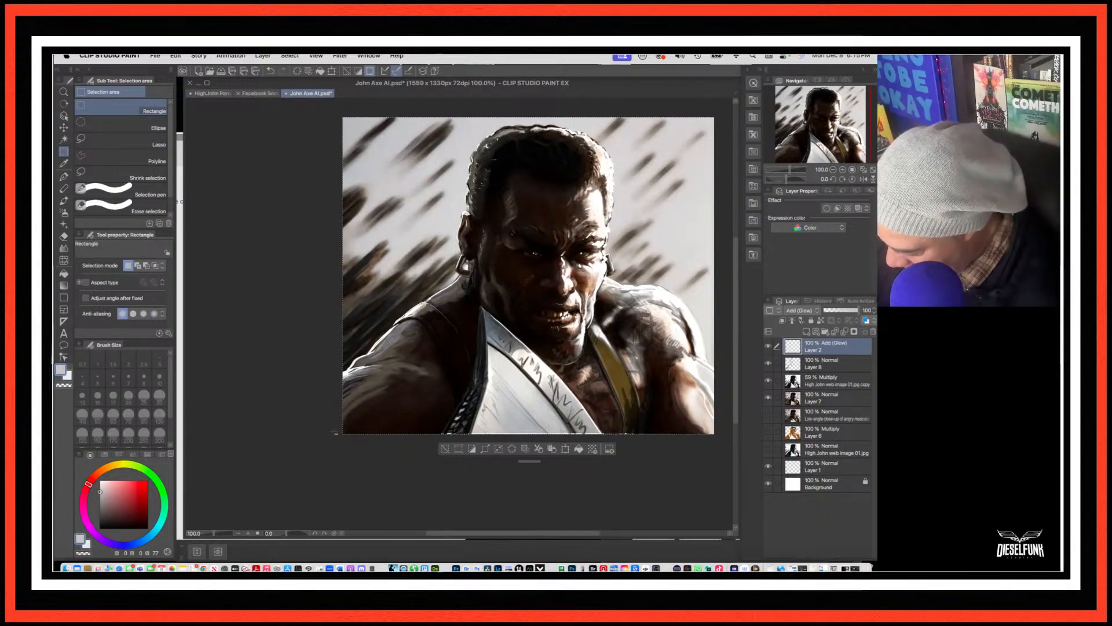
drag(335, 432, 662, 517)
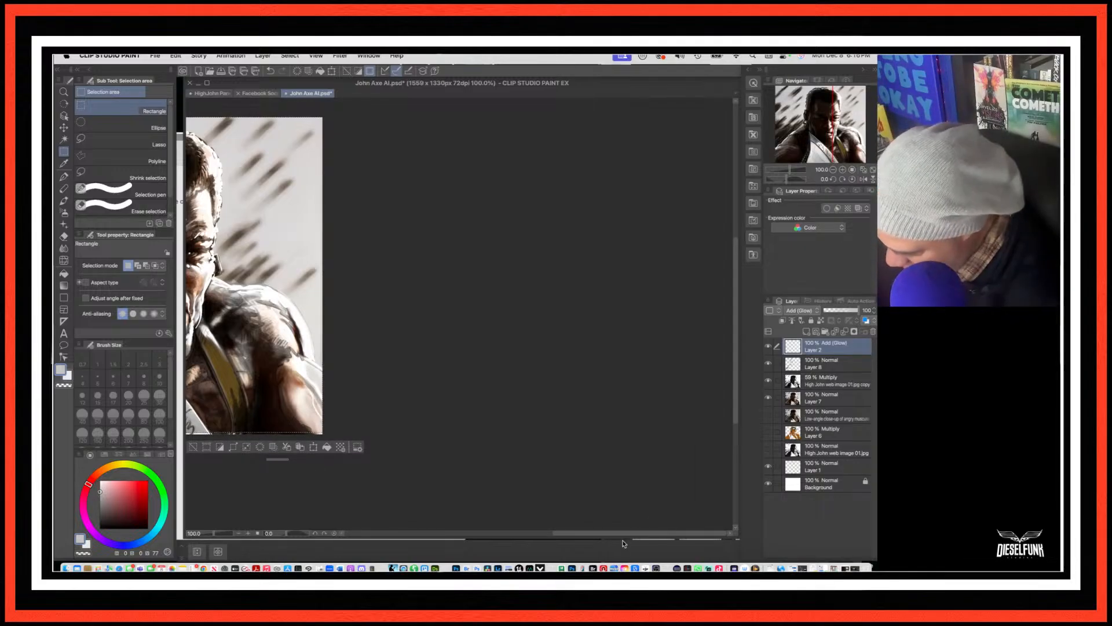
drag(479, 462, 673, 421)
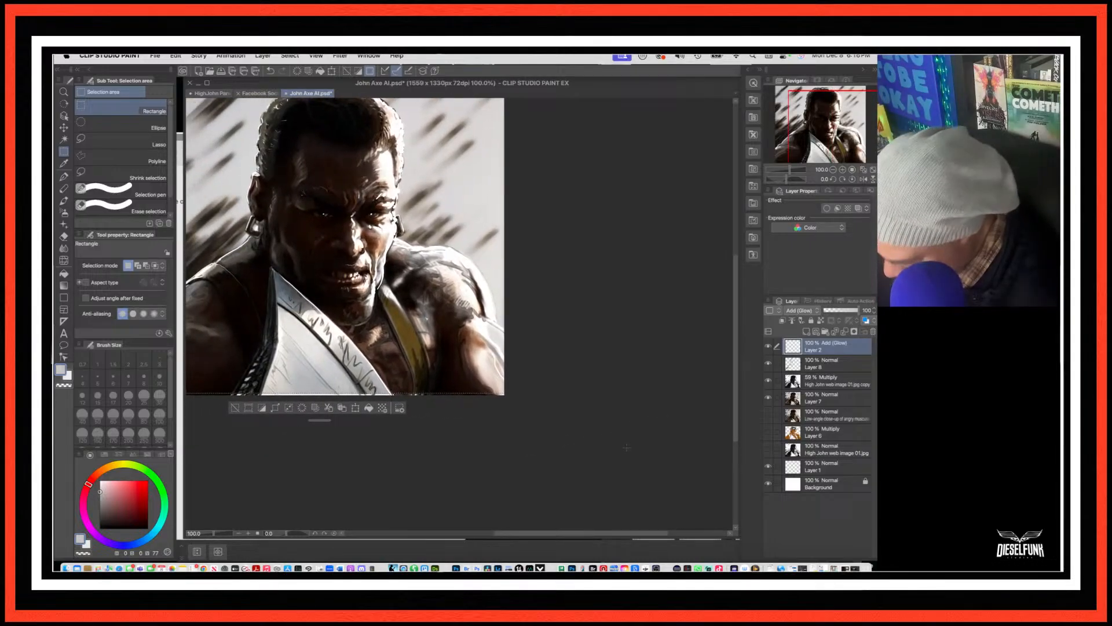
scroll(600, 472, up, 5)
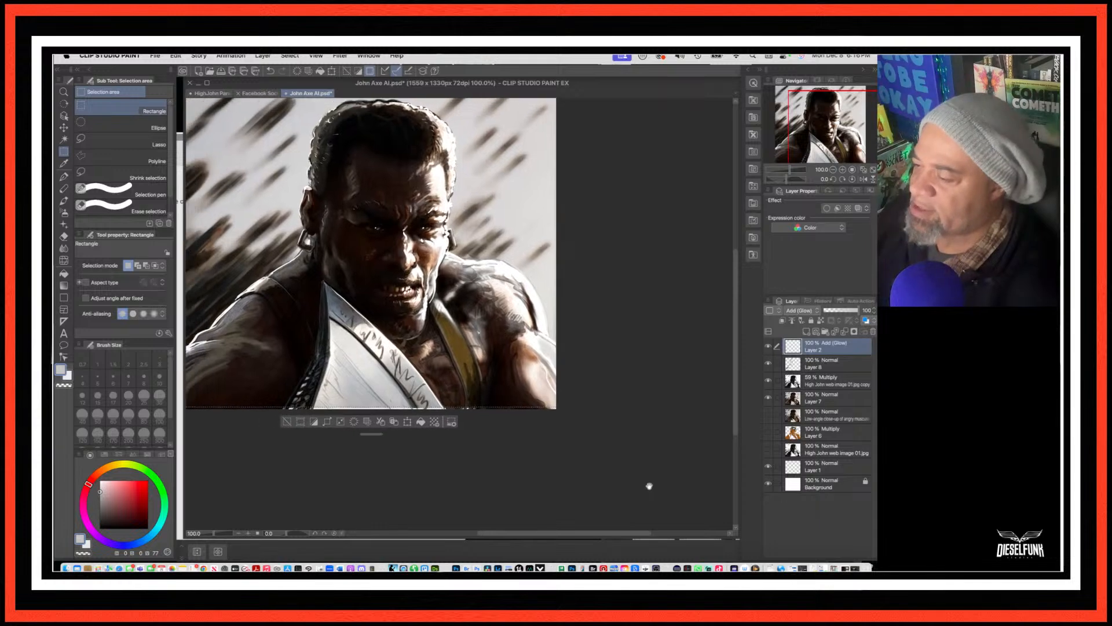
drag(649, 485, 712, 523)
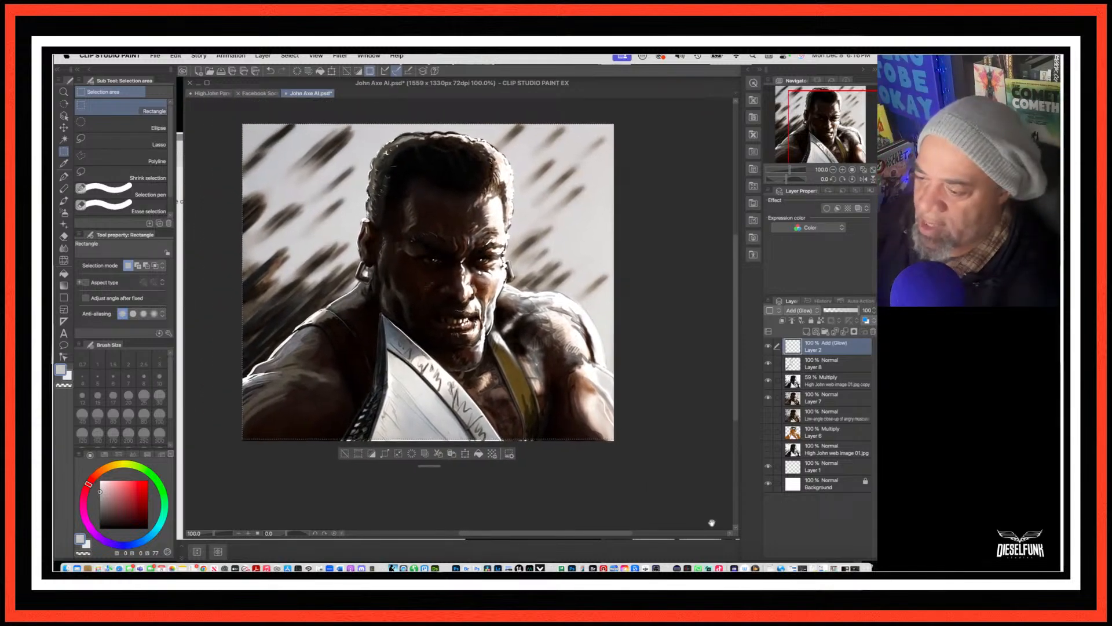
click(176, 55)
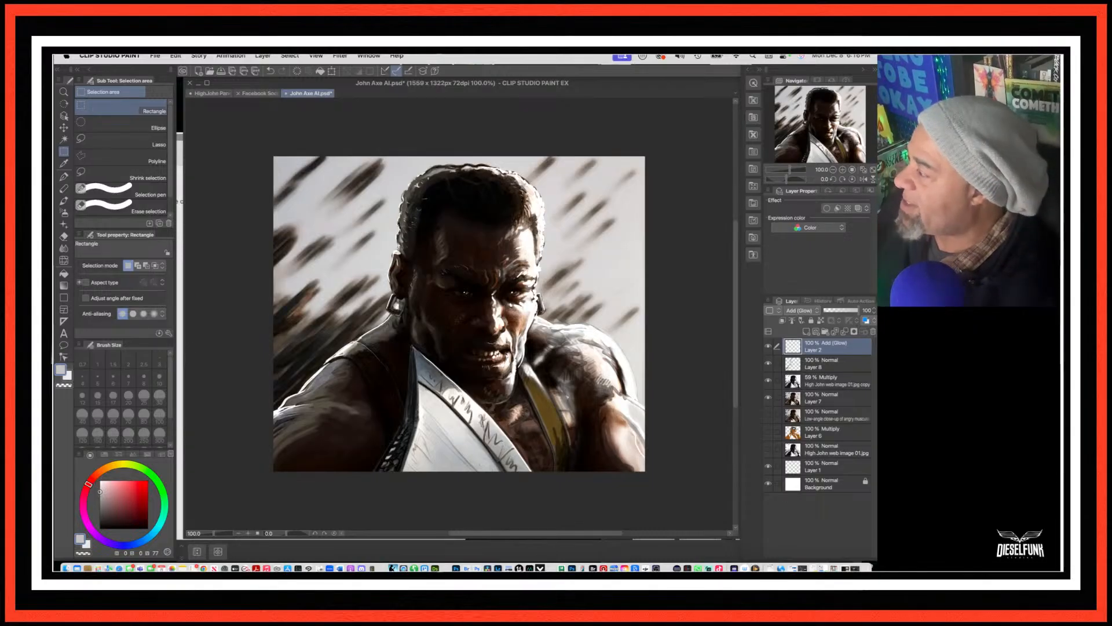
Step: Check the cropped portrait with the palettes hidden, and switch back to the Blend tool
key(Tab)
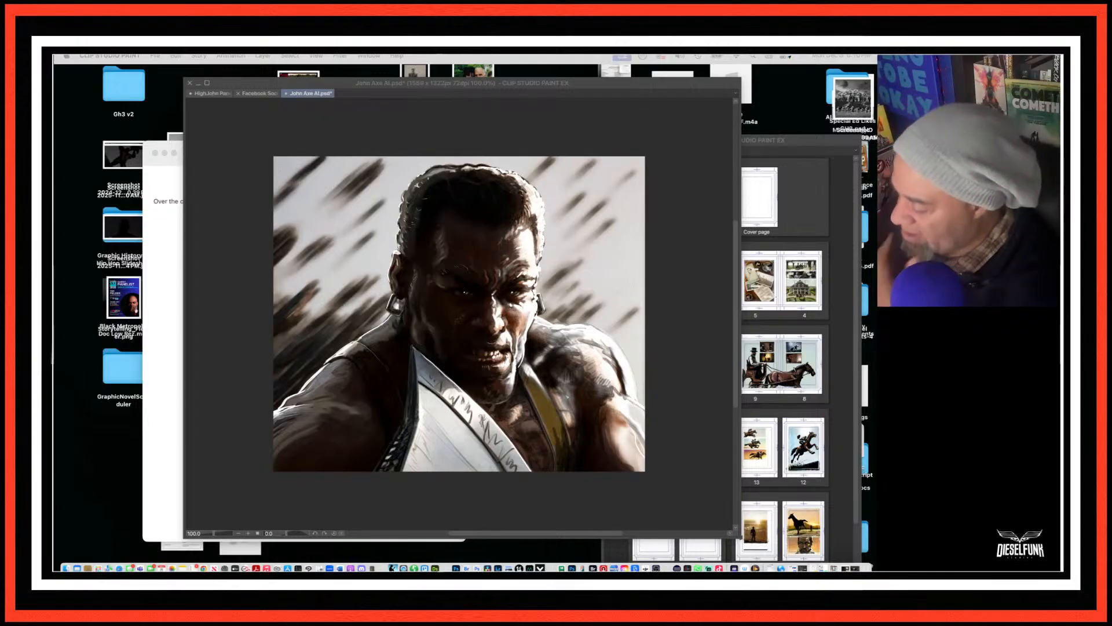
key(Tab)
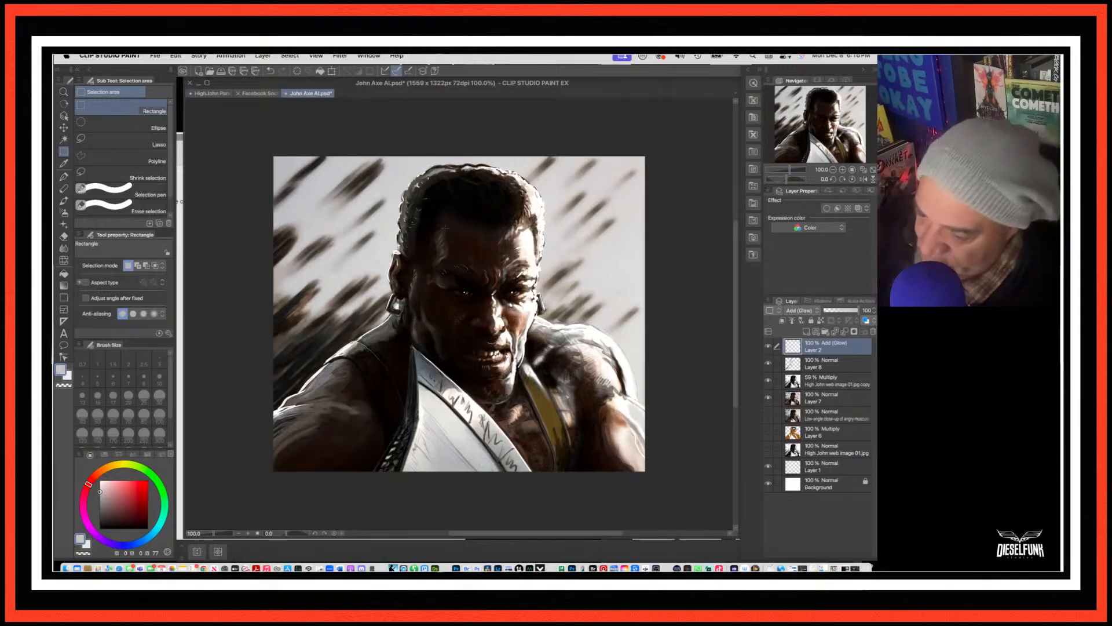
click(63, 247)
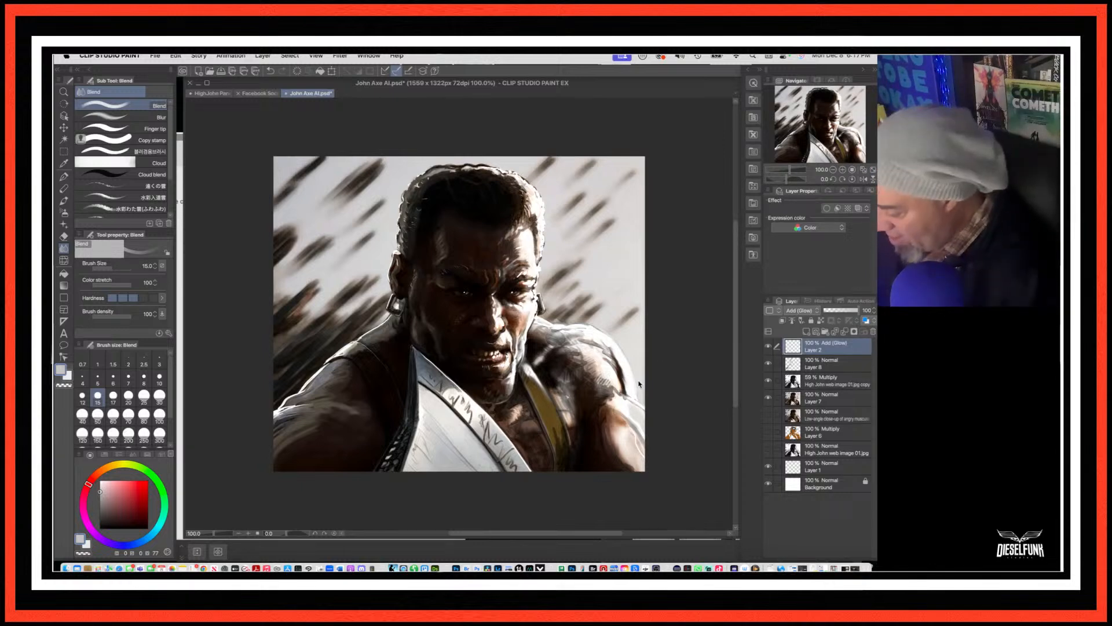
scroll(640, 384, down, 1)
drag(655, 432, 619, 369)
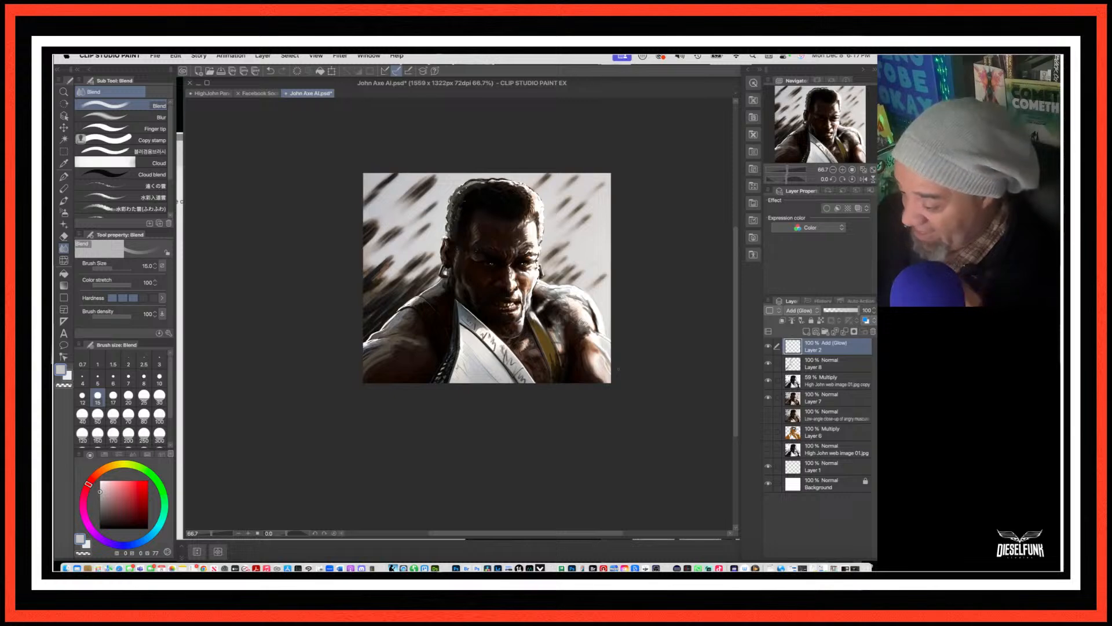
Step: Set the opacity of the visible Multiply layer, High John web image 01.jpg copy, to 60%
click(823, 381)
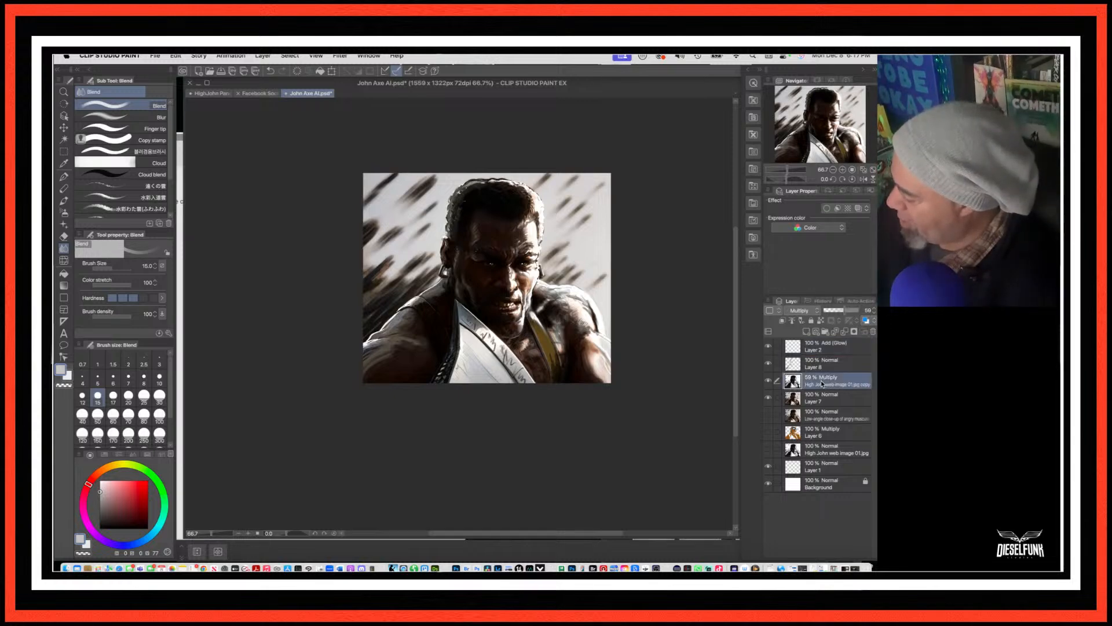
mouse_move(844, 311)
mouse_down()
mouse_move(819, 313)
mouse_move(846, 315)
mouse_up()
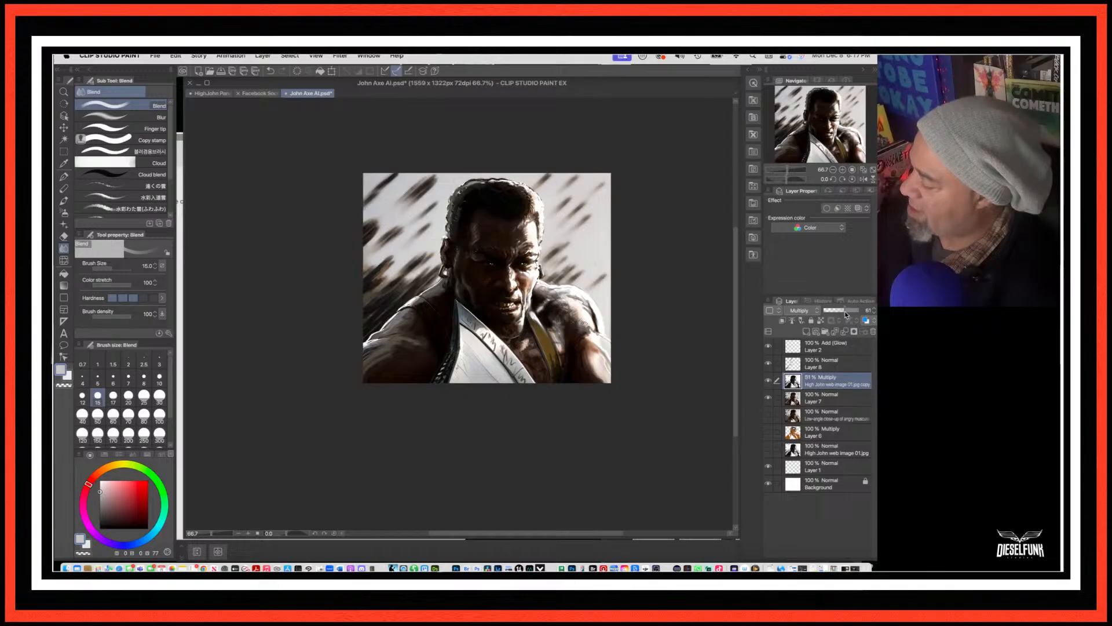
drag(845, 314, 846, 314)
click(874, 313)
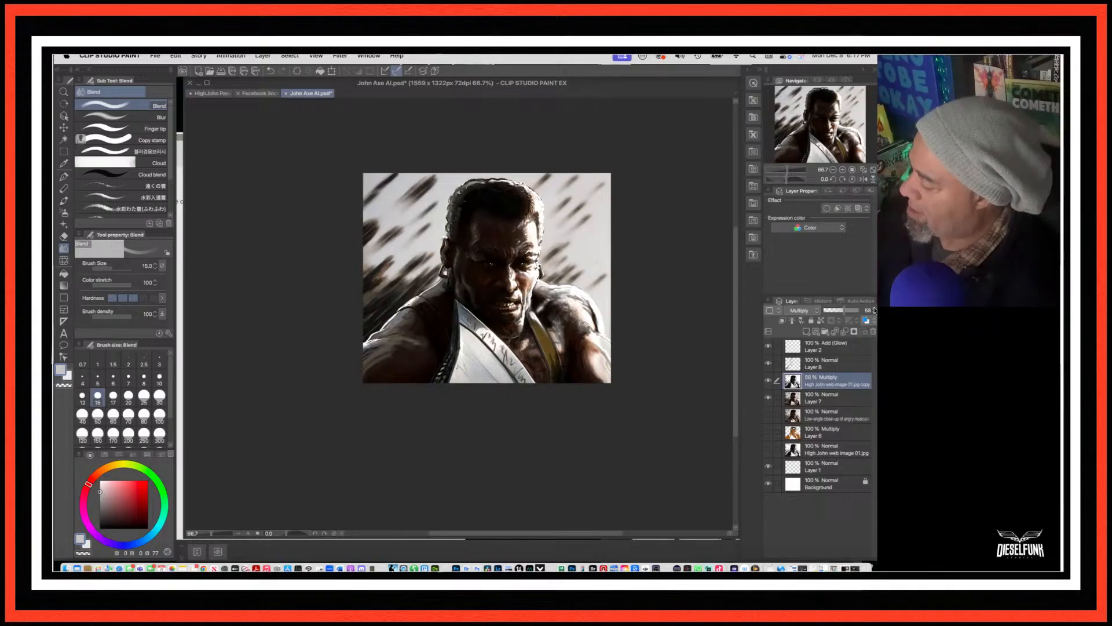
click(874, 309)
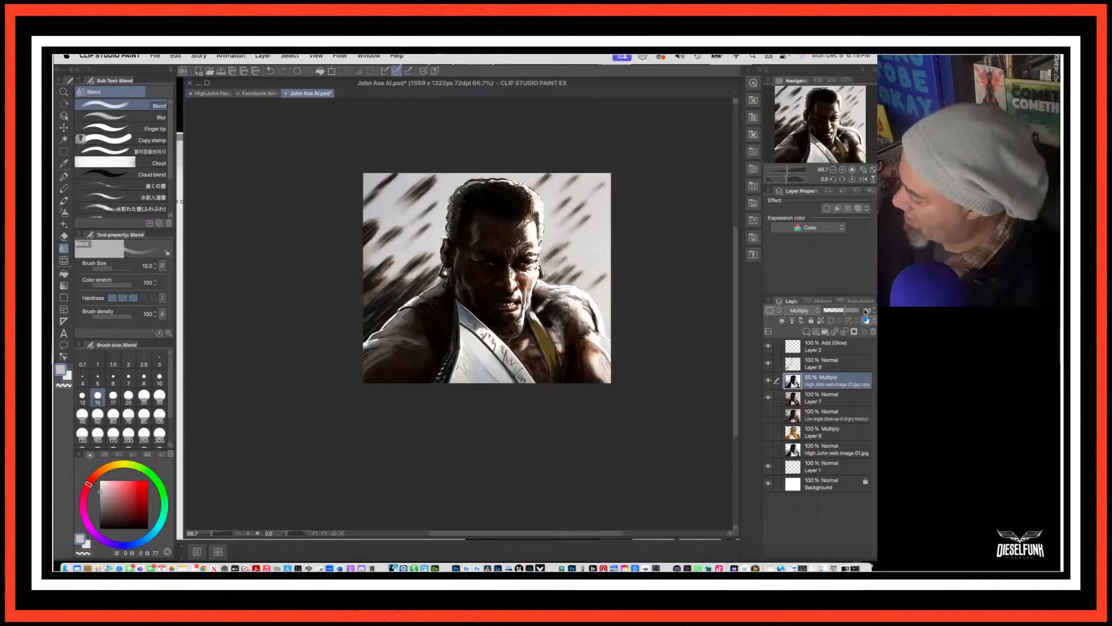
Step: Compare the portrait with and without the Add (Glow) Layer 2, and with and without Layer 8
click(834, 348)
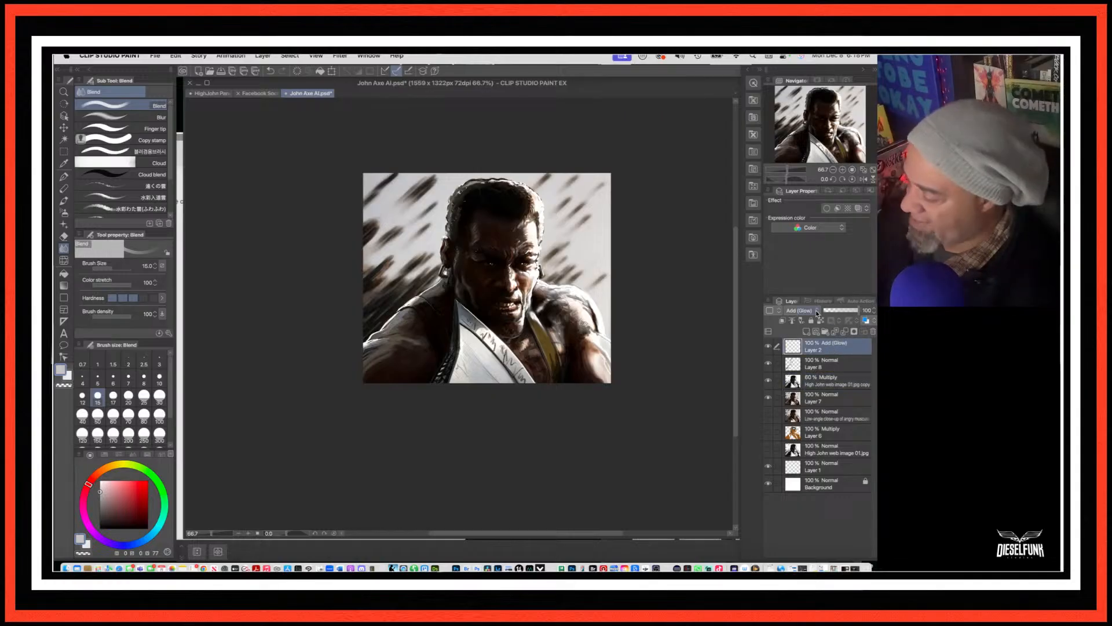
click(769, 347)
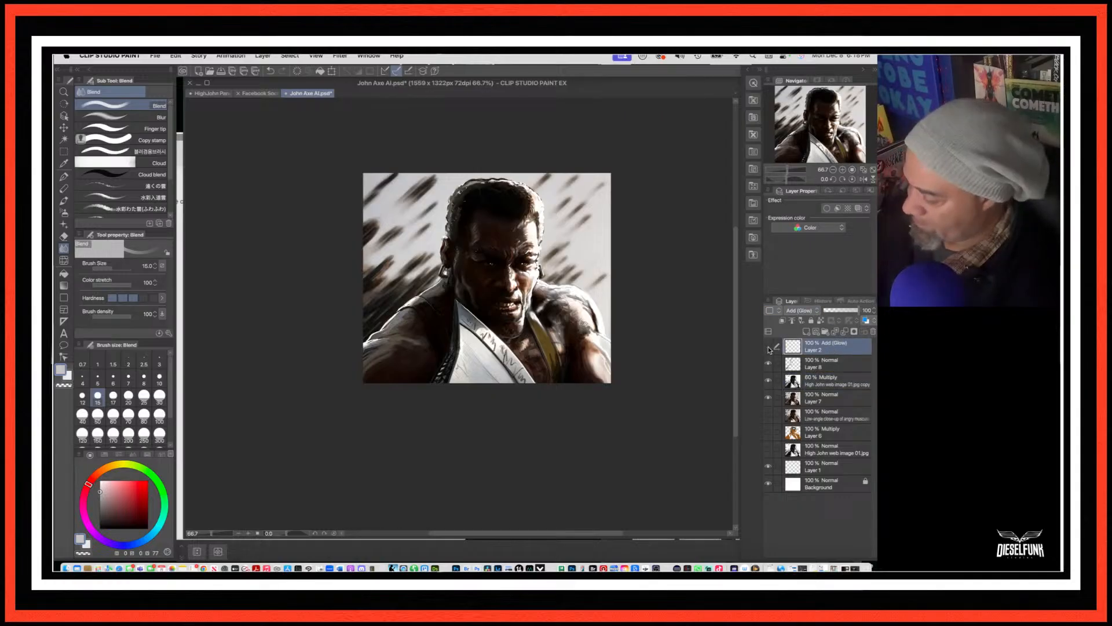
click(769, 346)
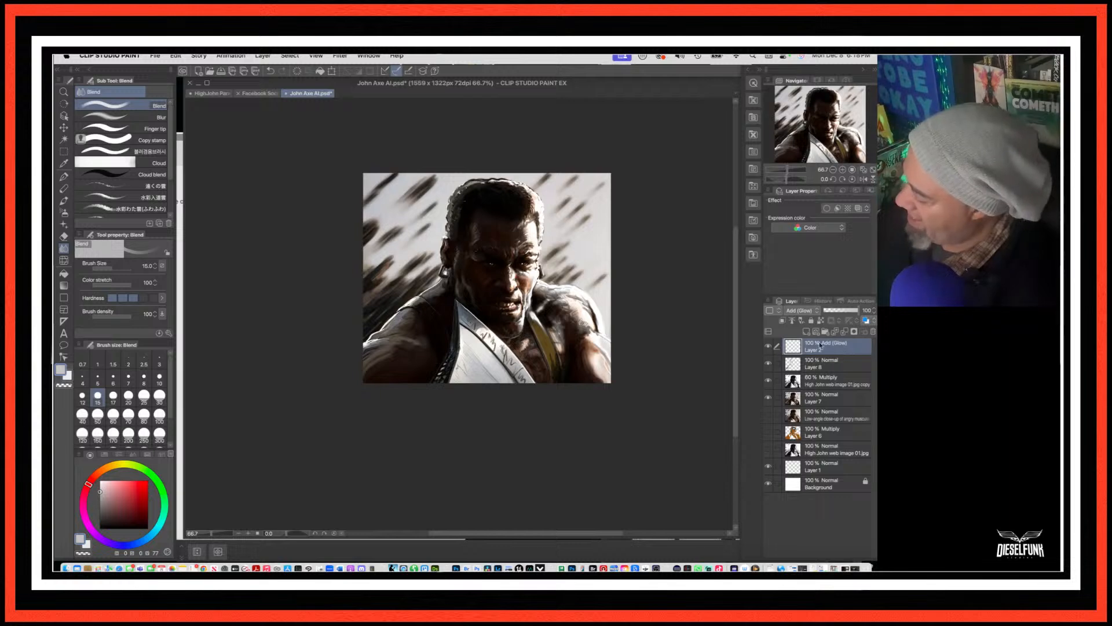
click(768, 364)
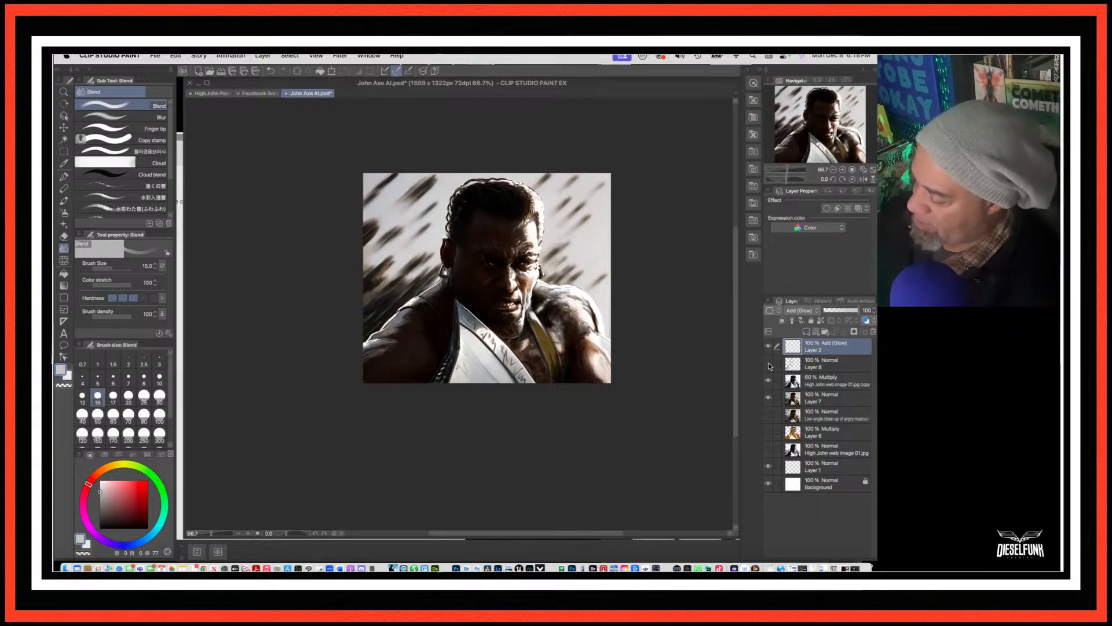
click(769, 365)
Step: Add a new Normal layer directly above Layer 8, below the Add (Glow) layer
click(829, 383)
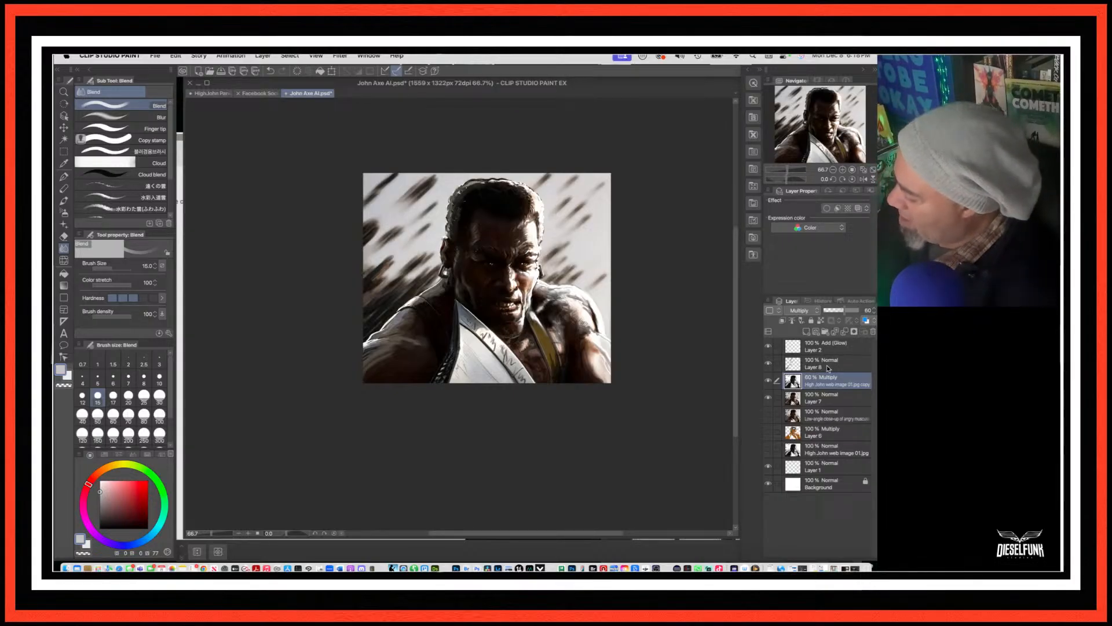
click(827, 366)
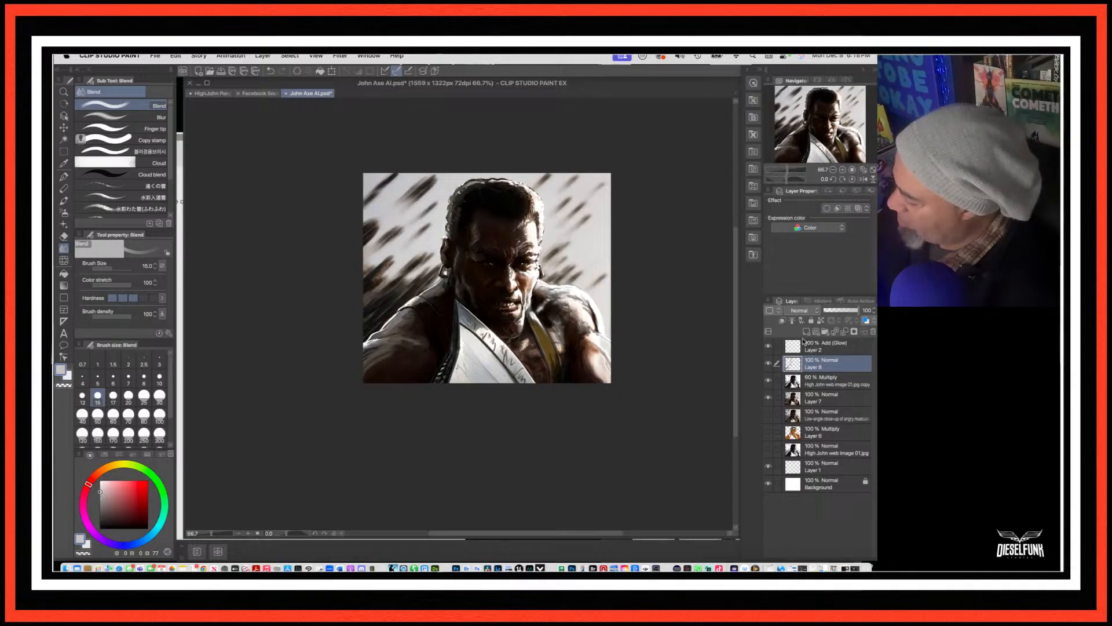
click(815, 332)
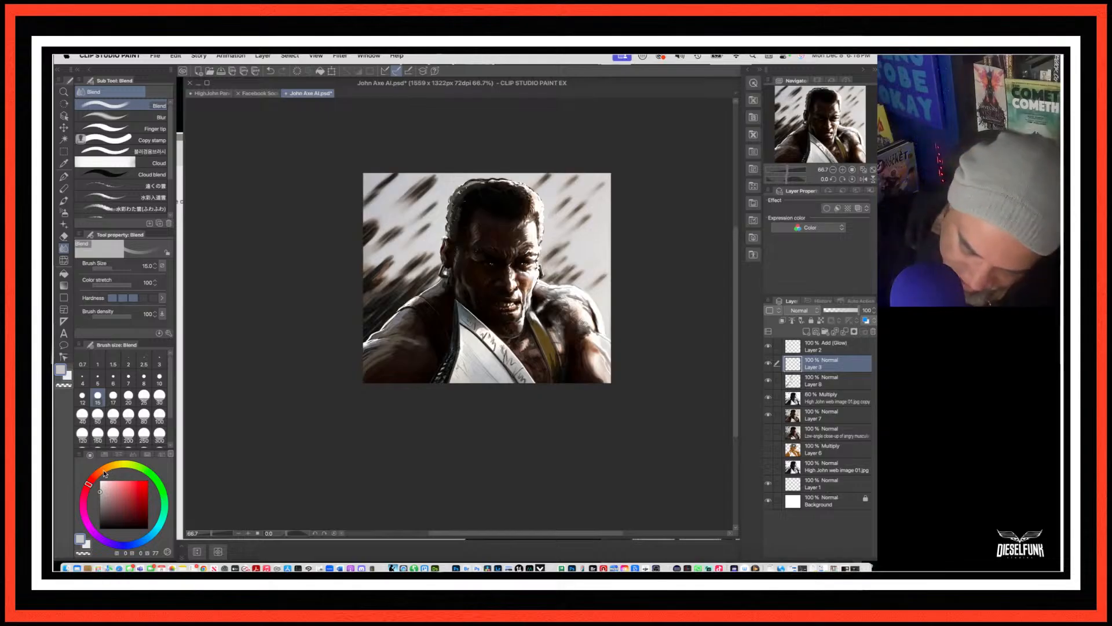
Step: Choose a muted orange as the main color and a redder orange as the sub color for a gradient
click(104, 474)
click(130, 494)
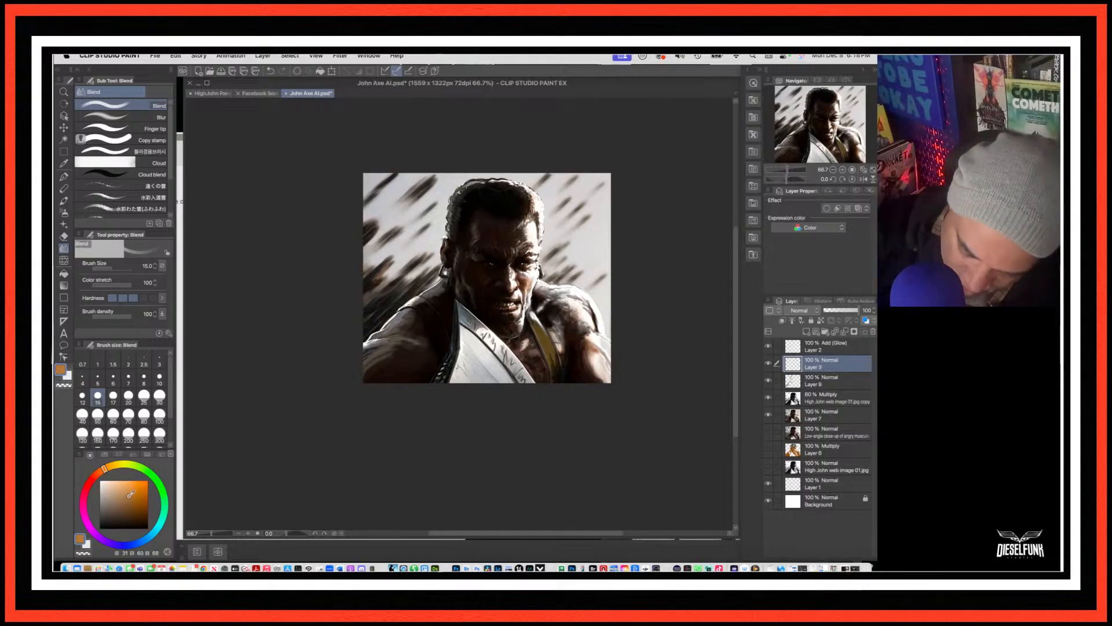
click(88, 544)
click(104, 468)
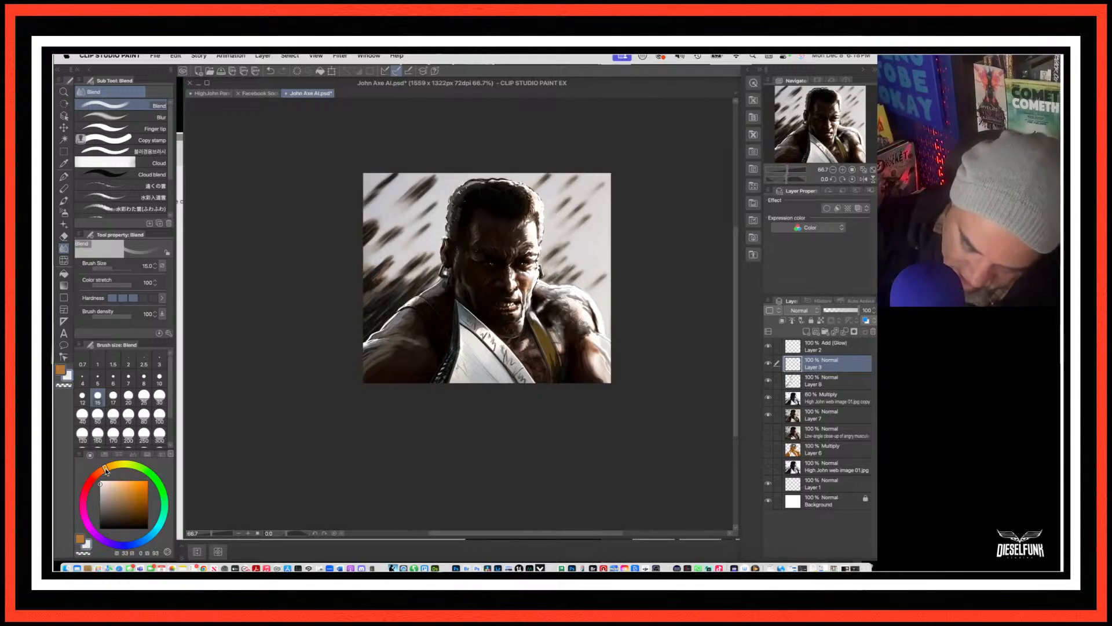
click(134, 501)
click(101, 472)
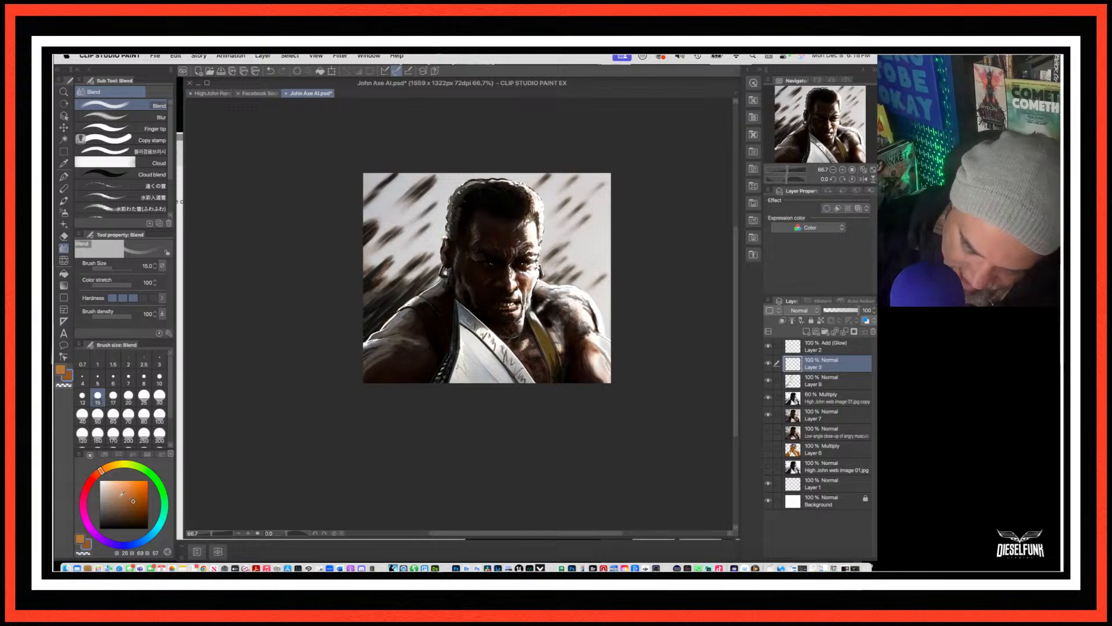
click(126, 500)
click(96, 475)
click(136, 492)
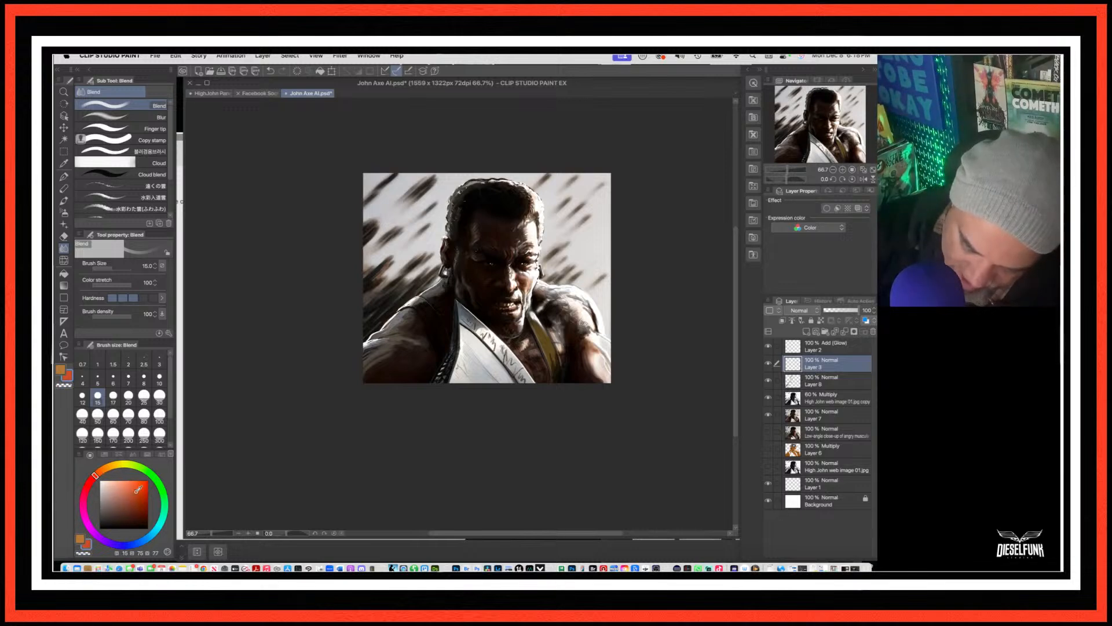
drag(136, 492, 130, 495)
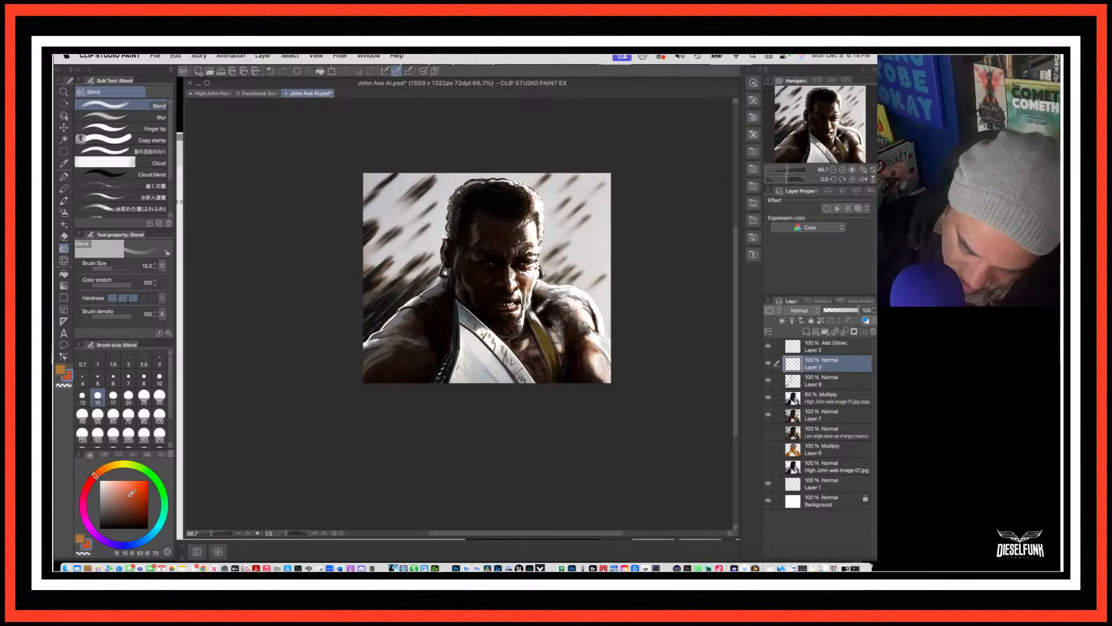
Step: Fill the new layer with a diagonal Foreground to background gradient running from muted orange at the upper left to dark red-orange
click(66, 287)
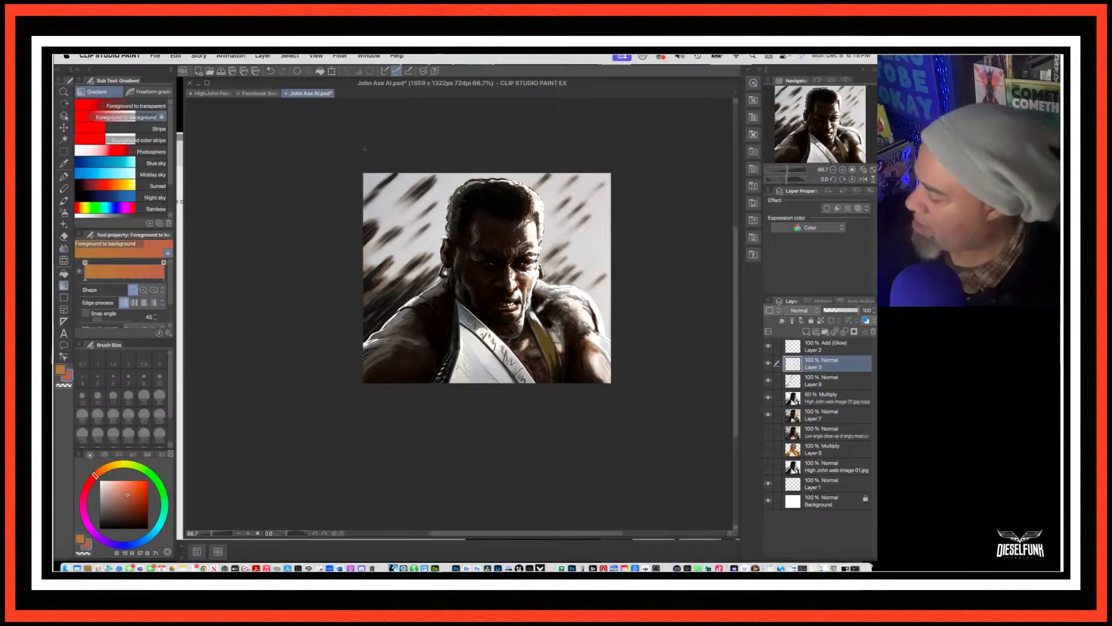
drag(366, 153, 569, 356)
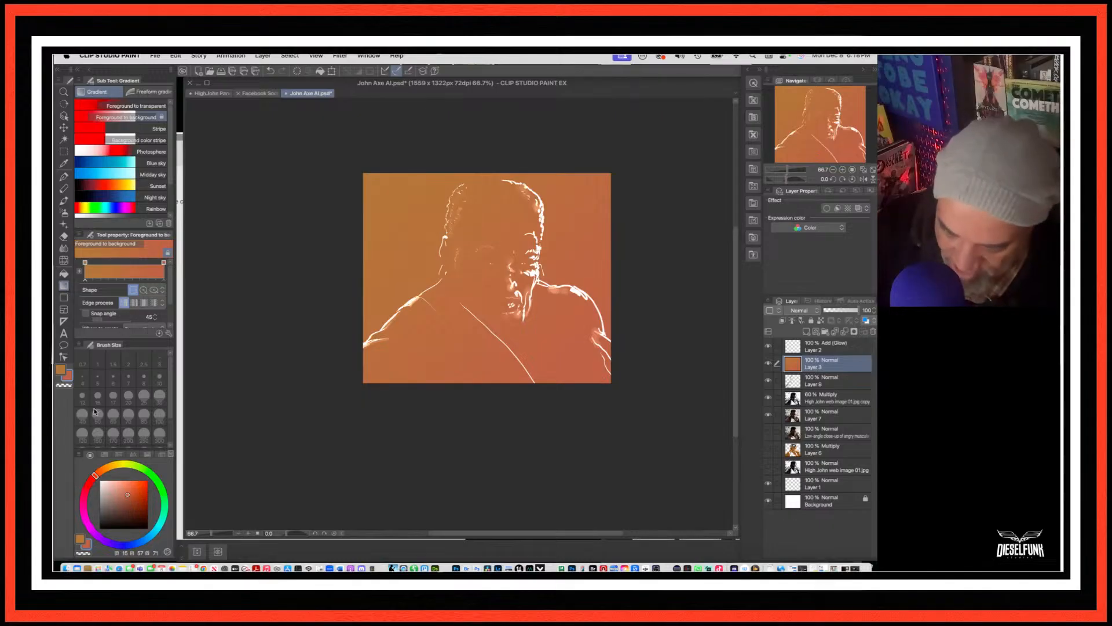
click(135, 507)
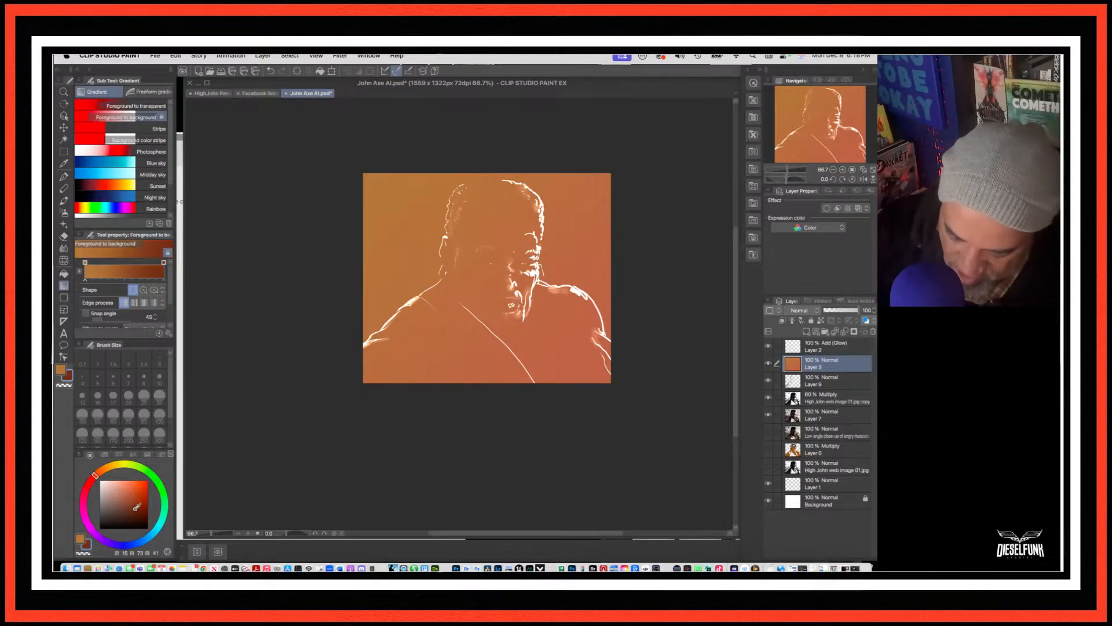
drag(135, 507, 138, 503)
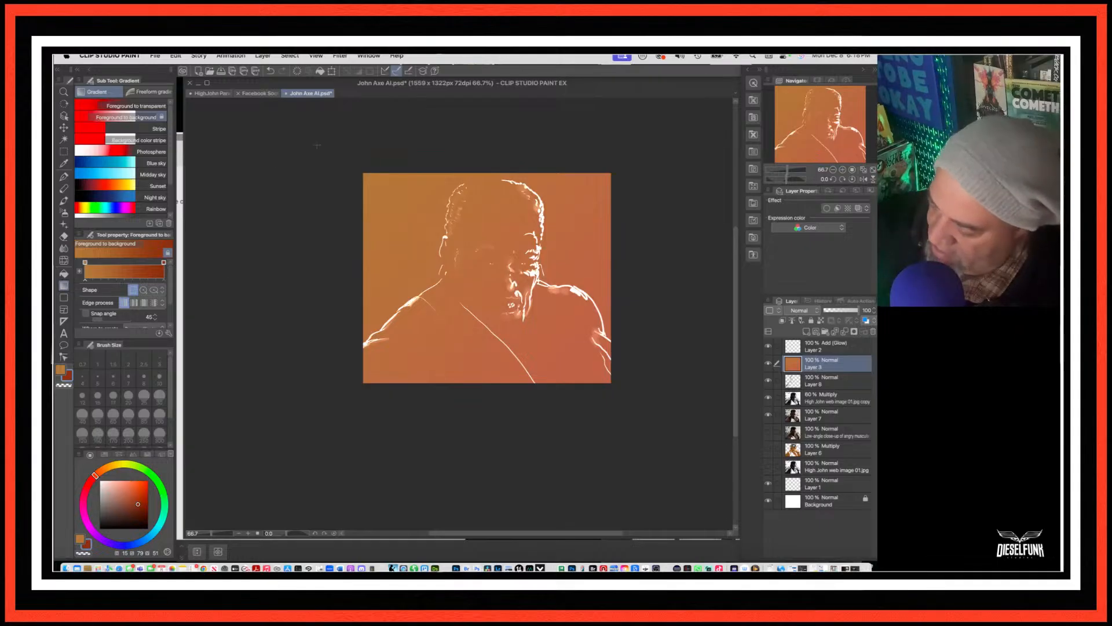
drag(405, 215, 561, 343)
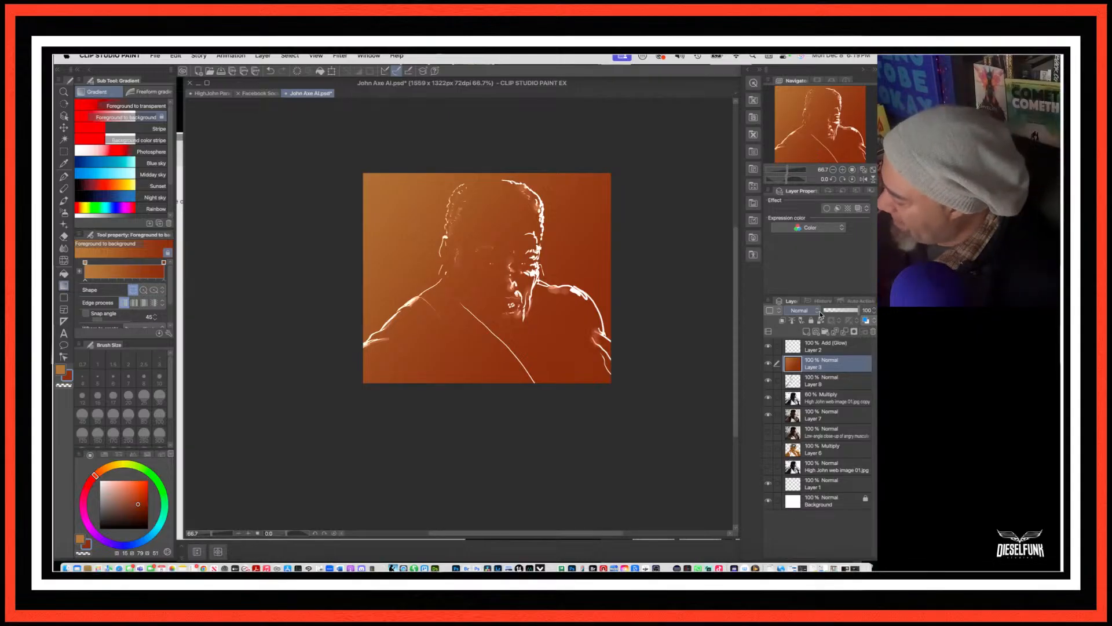
Step: Try the Multiply and Overlay blending modes on the gradient Layer 3
click(819, 312)
click(803, 336)
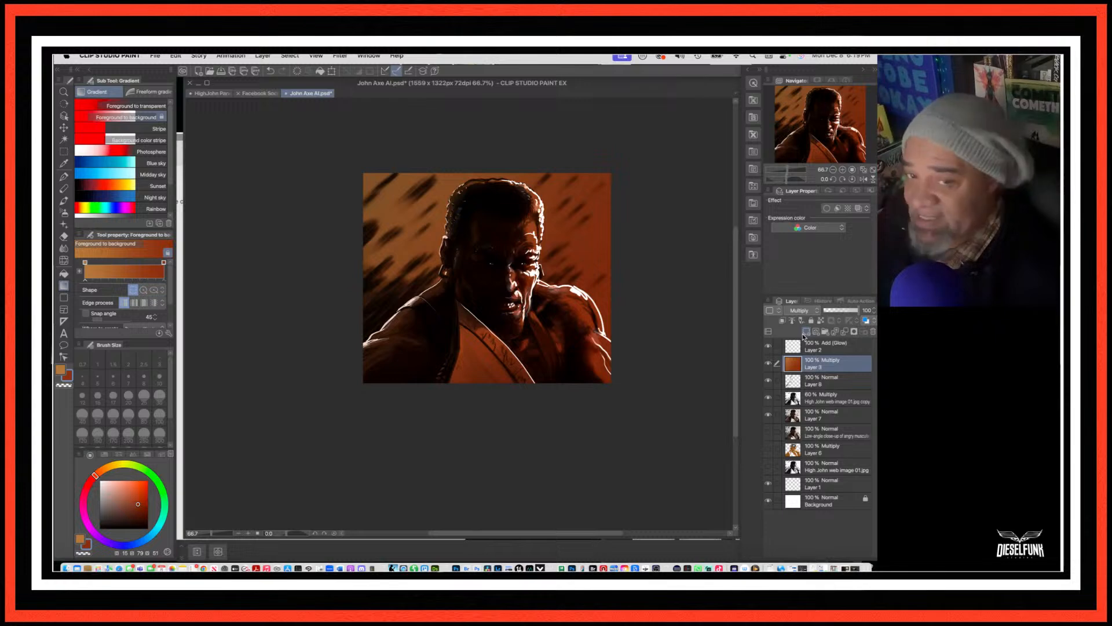
click(803, 310)
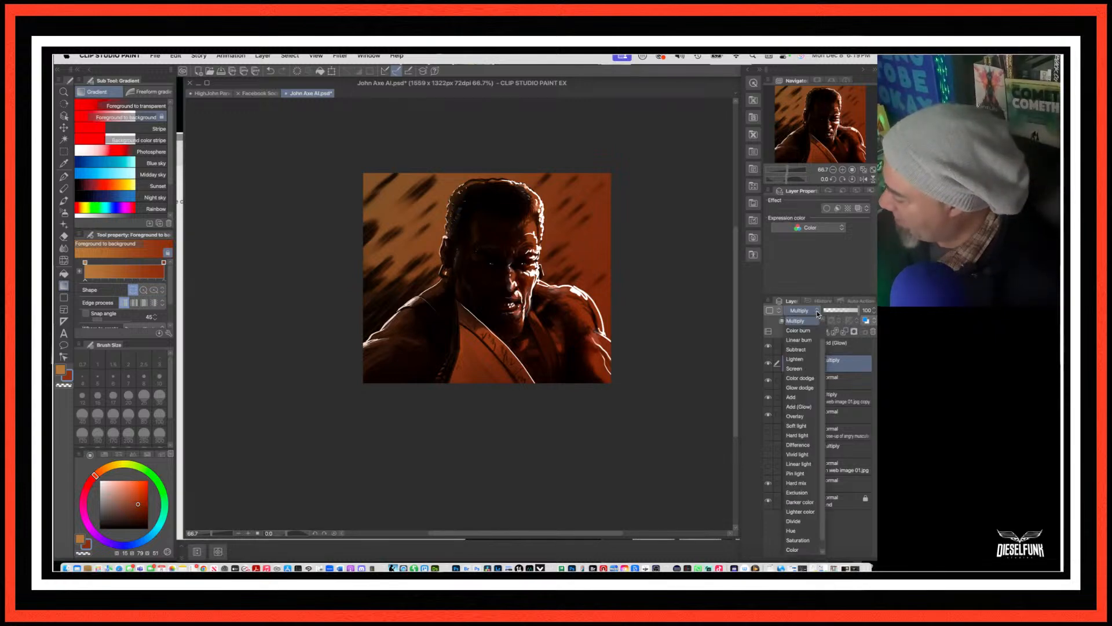
click(805, 416)
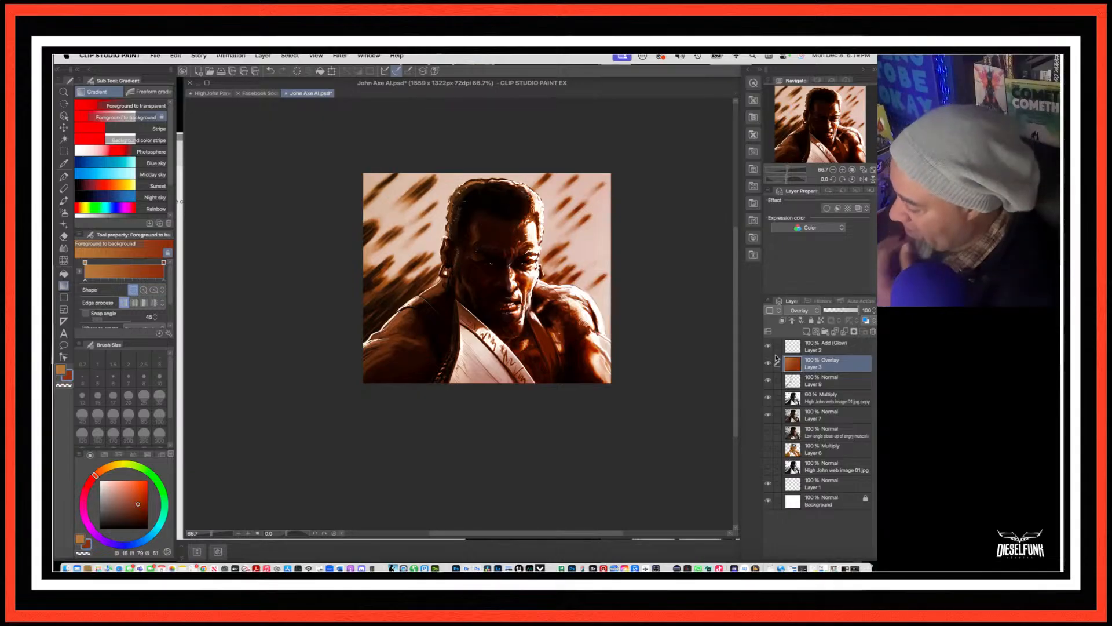
Step: Compare the portrait with and without the gradient layer
click(768, 364)
click(768, 364)
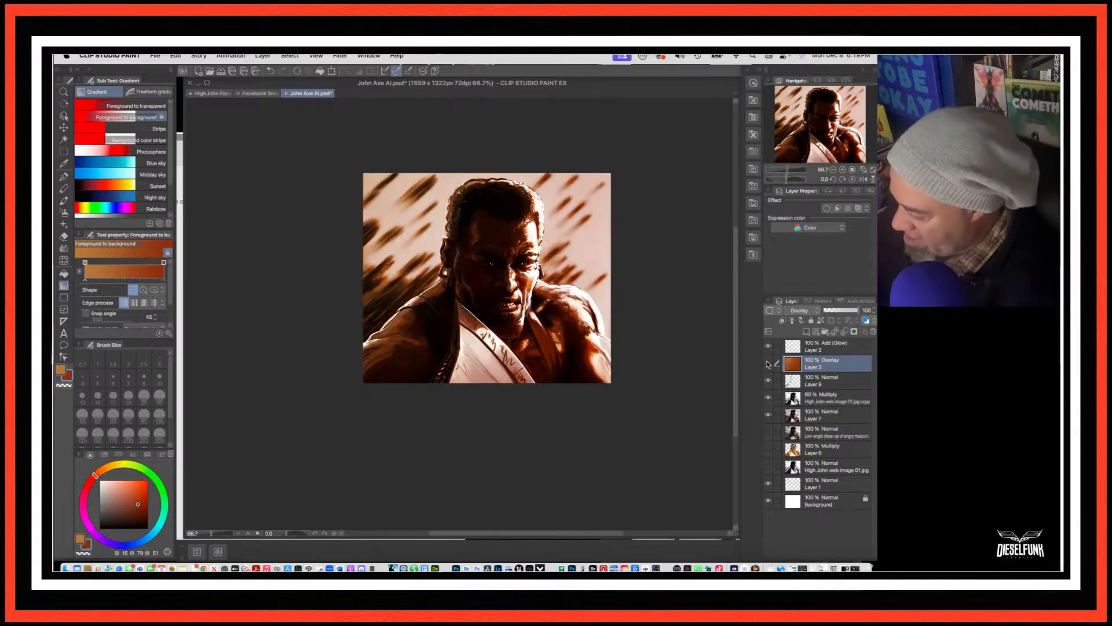
click(769, 364)
click(769, 364)
click(769, 363)
click(769, 363)
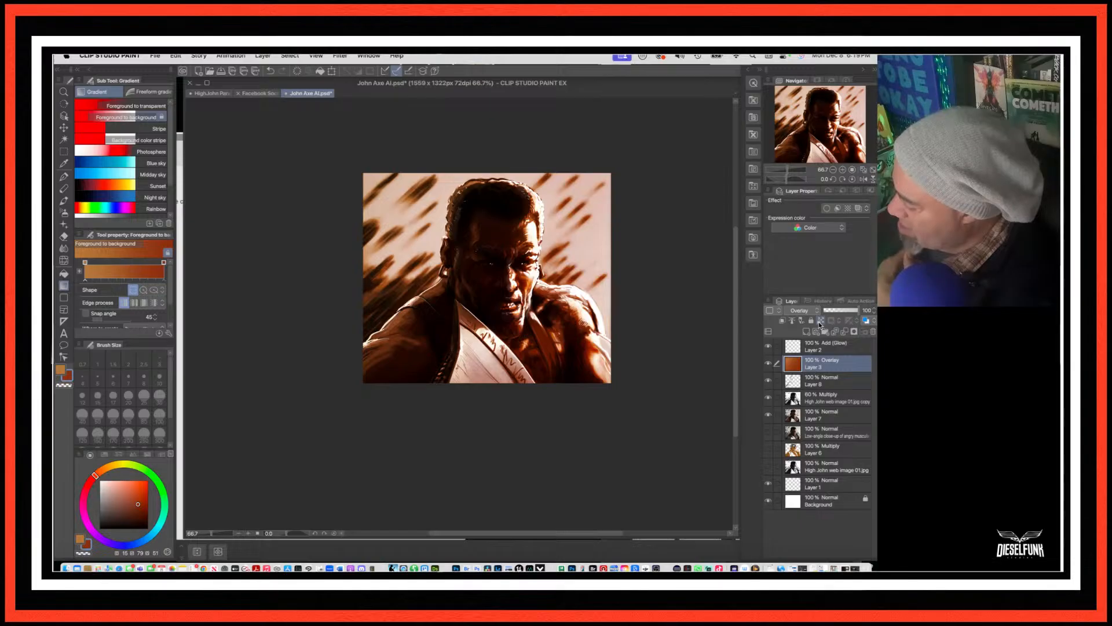
Step: Set the gradient layer's blending mode to Soft light and inspect the face and shoulders up close
click(802, 311)
click(789, 416)
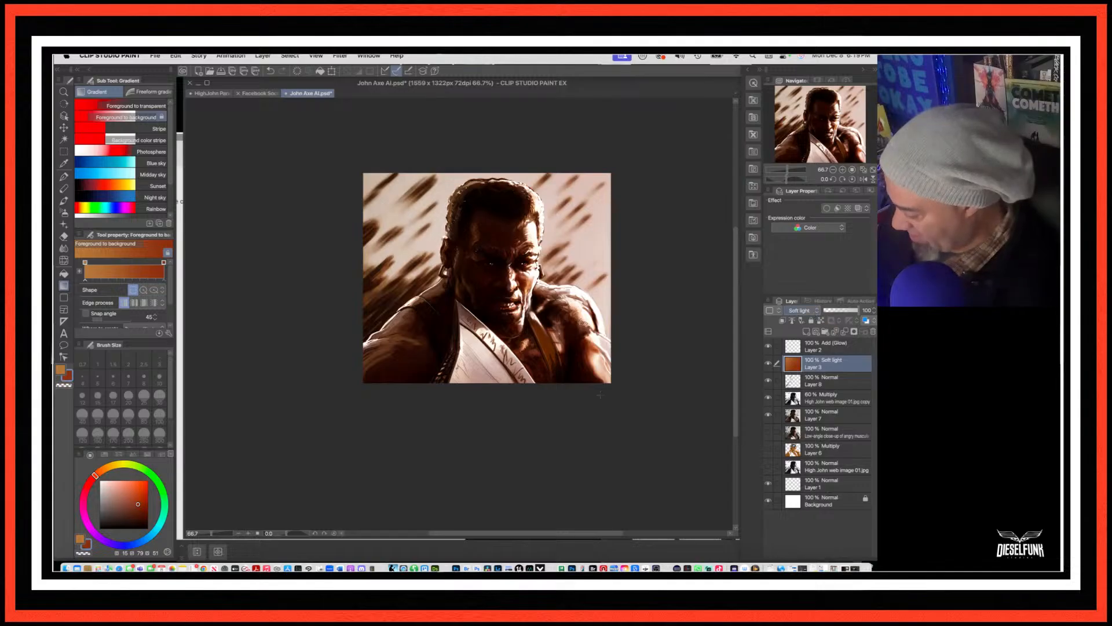
scroll(599, 394, up, 3)
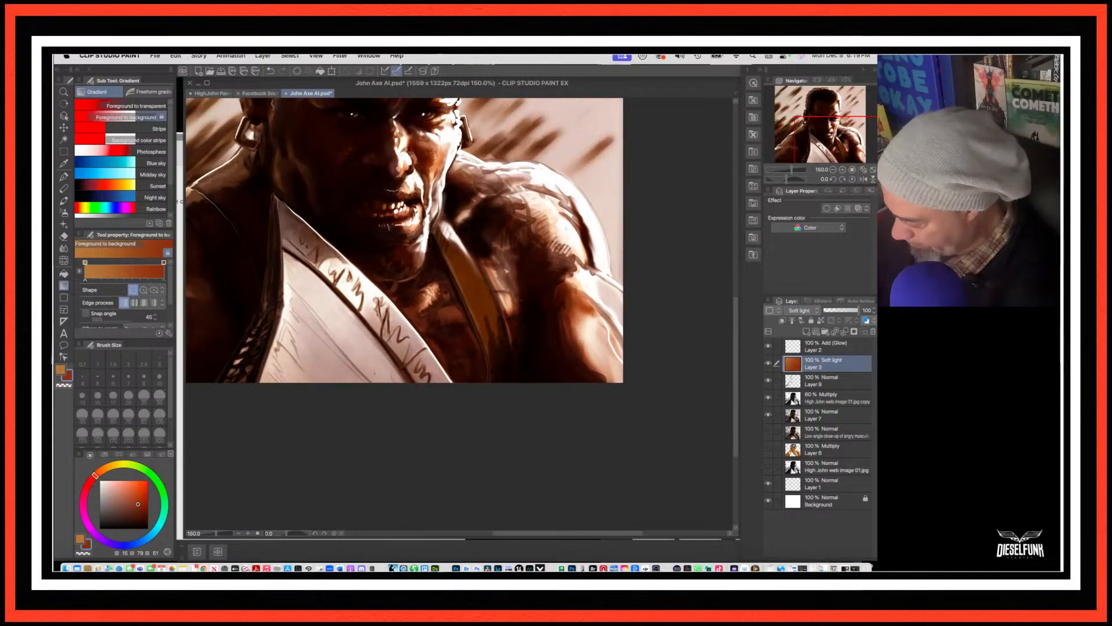
scroll(429, 290, up, 4)
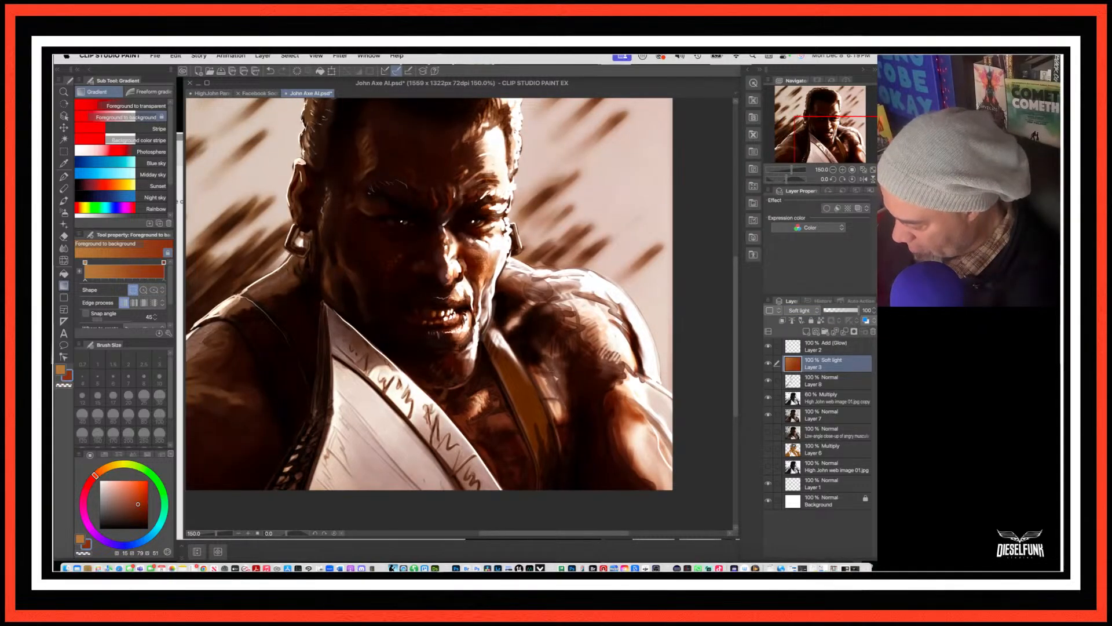
scroll(457, 316, up, 3)
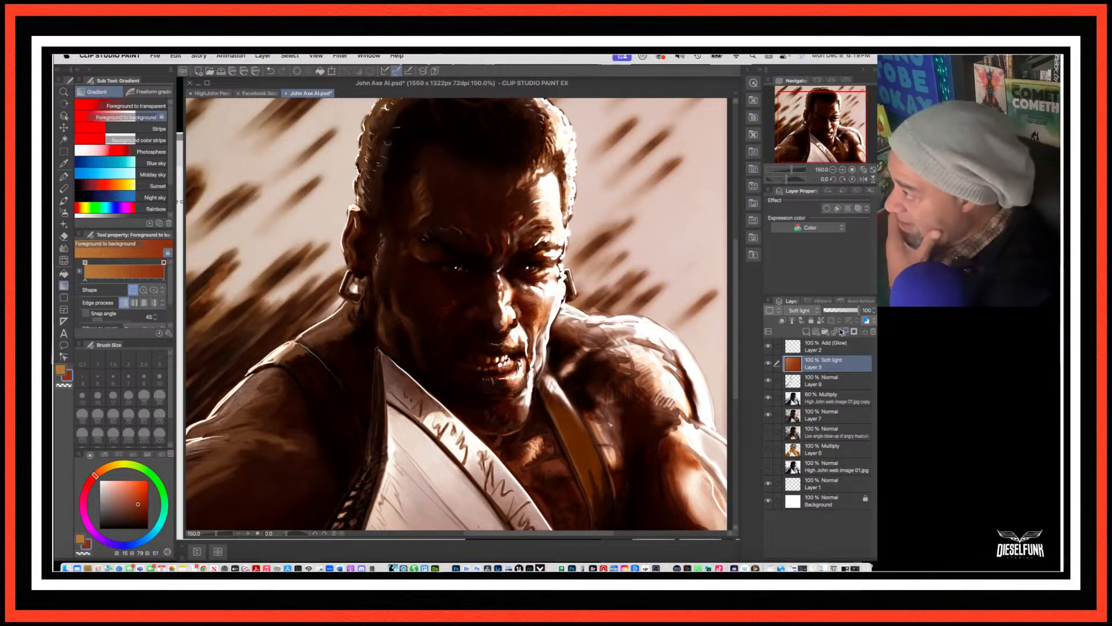
Step: Try Overlay once more as the gradient layer's blending mode
click(818, 312)
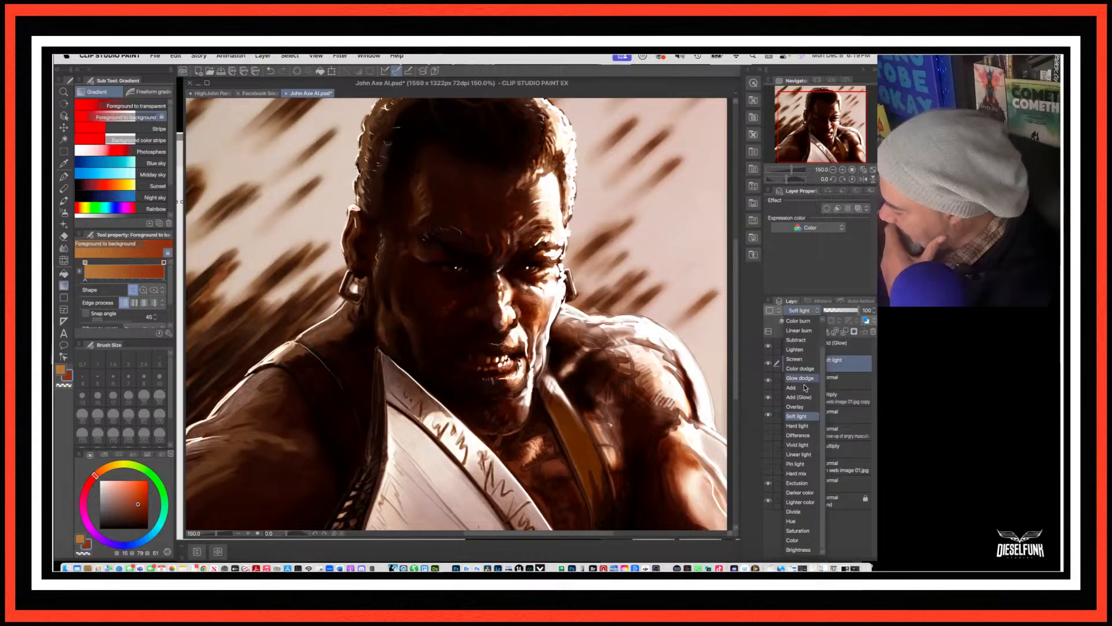
click(799, 408)
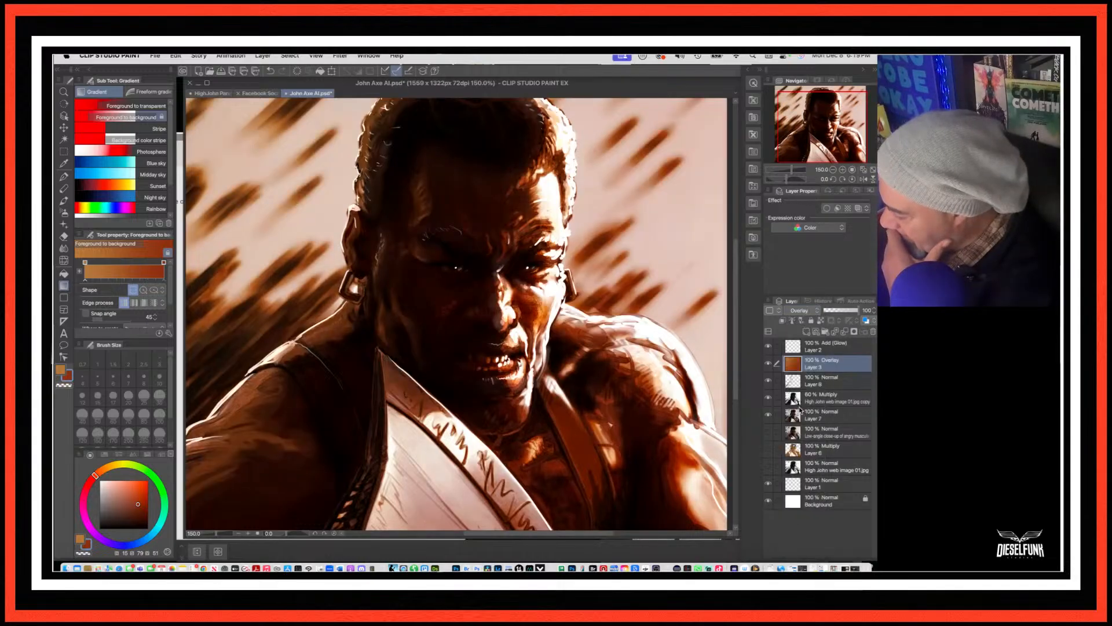
click(818, 312)
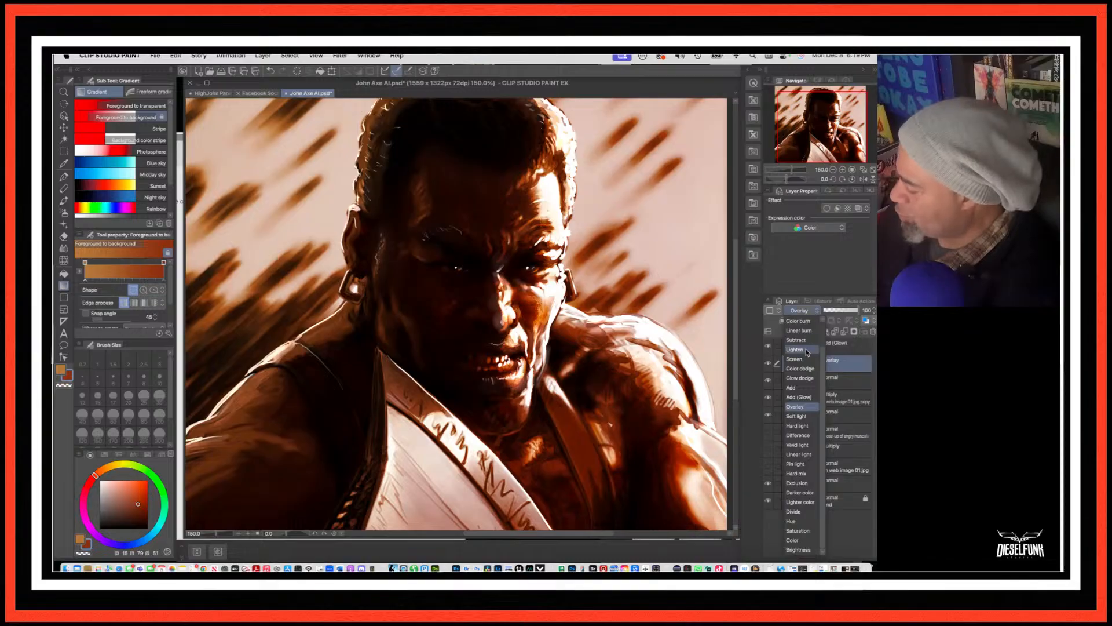
click(800, 408)
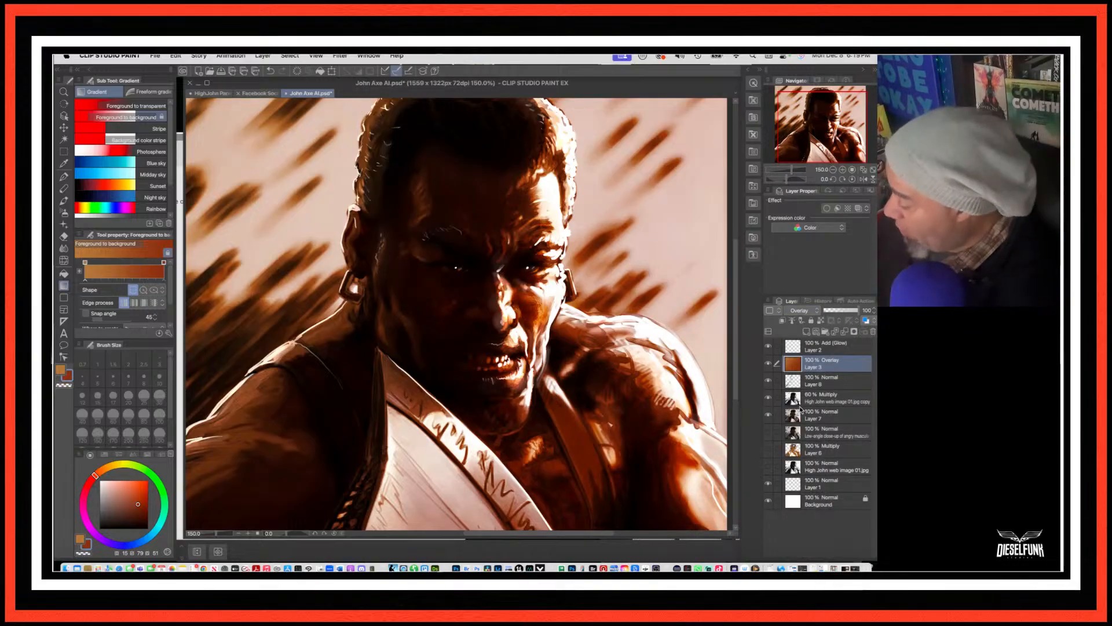
Step: Reduce the gradient layer's opacity to about two-thirds and return its blending mode to Soft light
drag(857, 312, 848, 313)
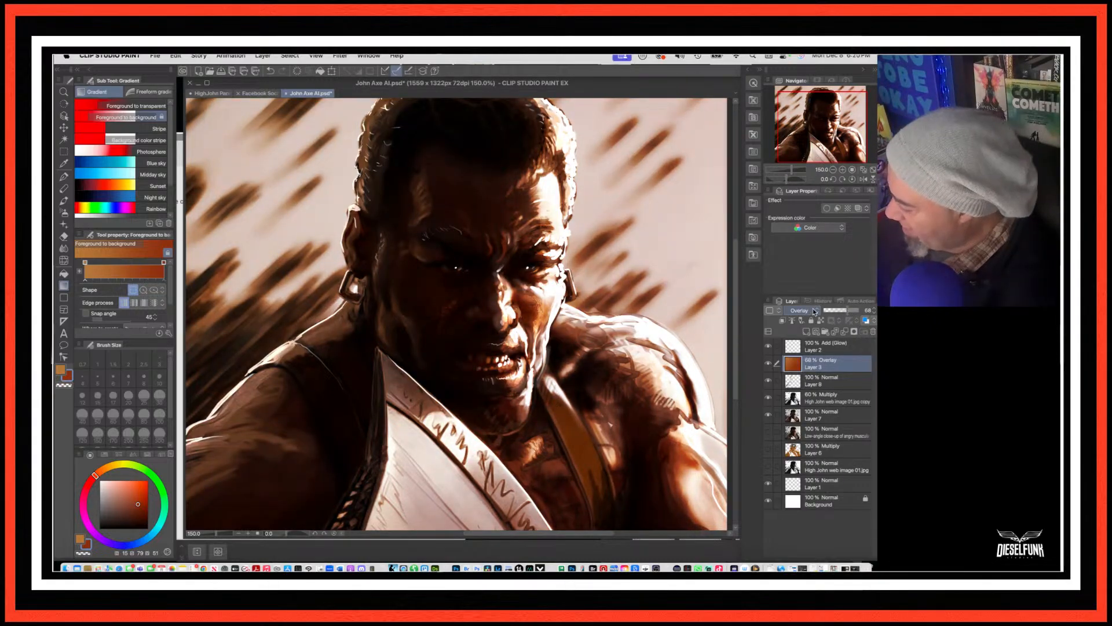
click(805, 311)
click(797, 416)
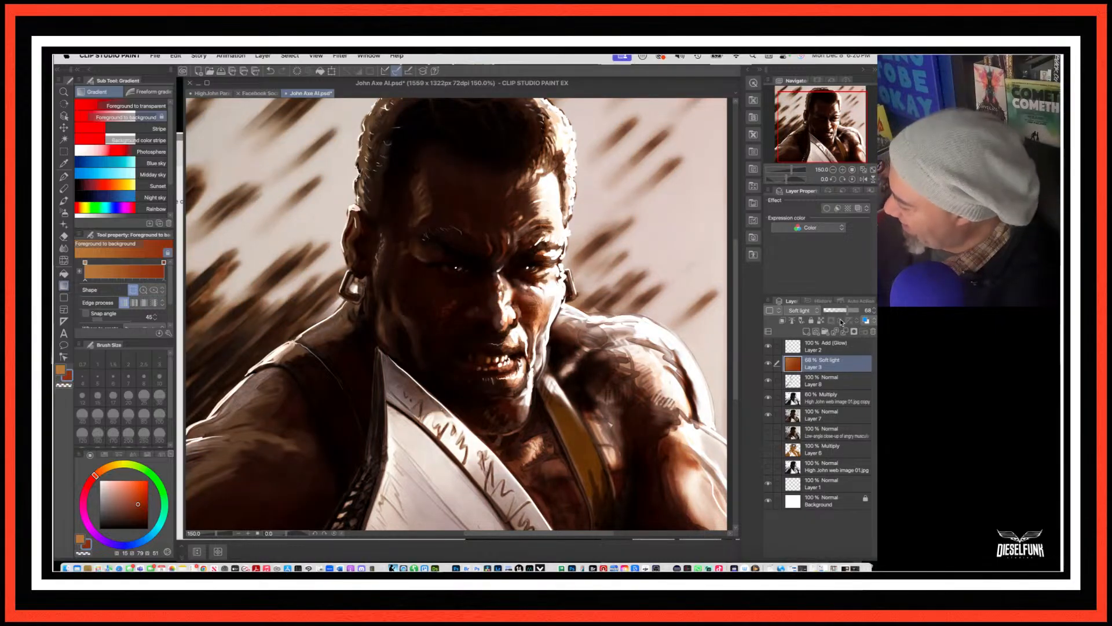
drag(850, 313, 847, 311)
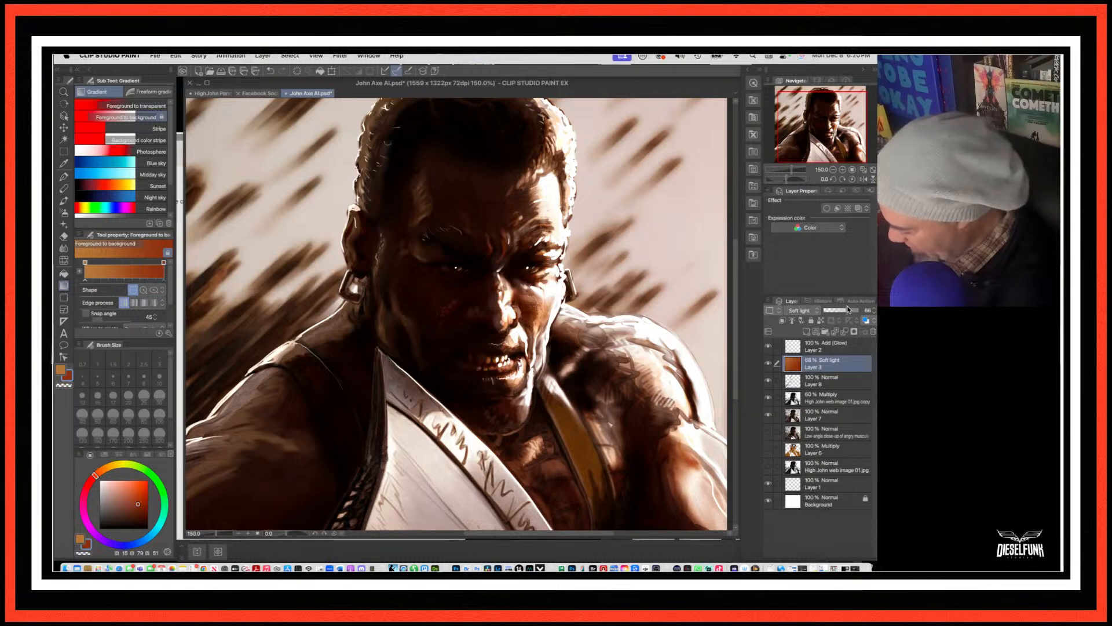
Step: Test the gradient layer at 0% opacity against the whole portrait, and set its opacity to 78%
key(super+minus)
key(super+minus)
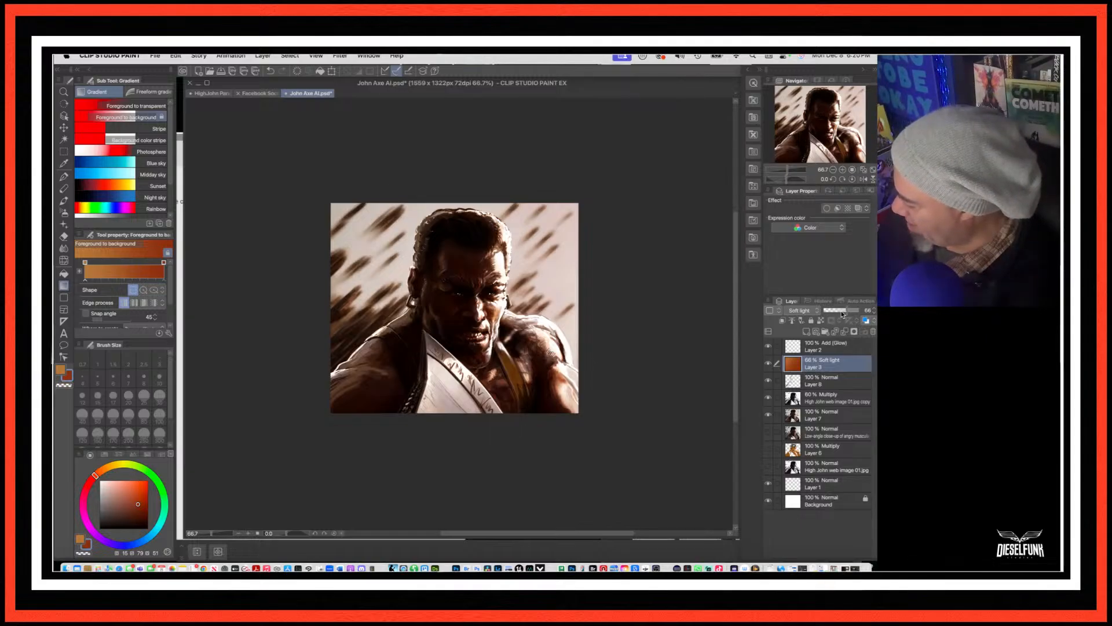
drag(847, 311, 746, 309)
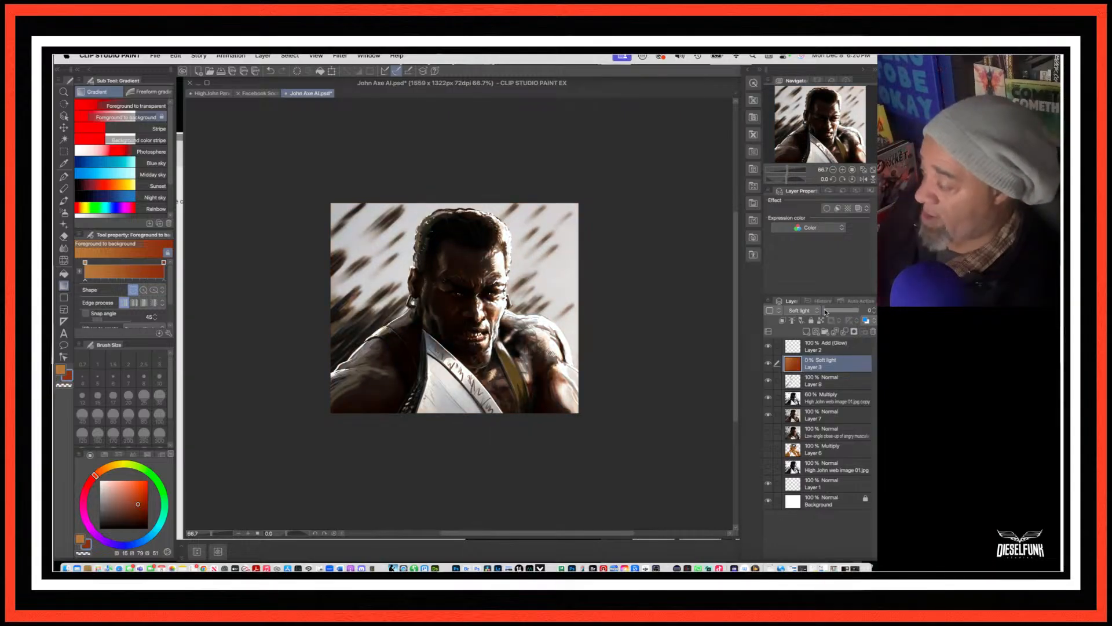
click(845, 311)
drag(846, 313, 852, 313)
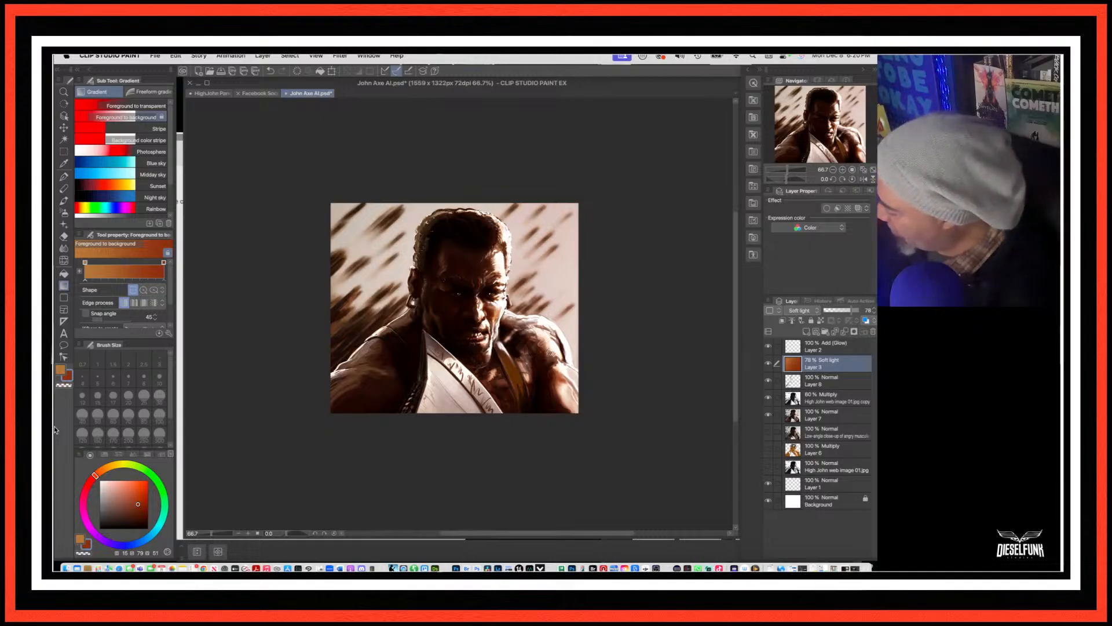
Step: Add a new Normal layer above the Add (Glow) Layer 2 and choose a light grey as the sub color
click(818, 344)
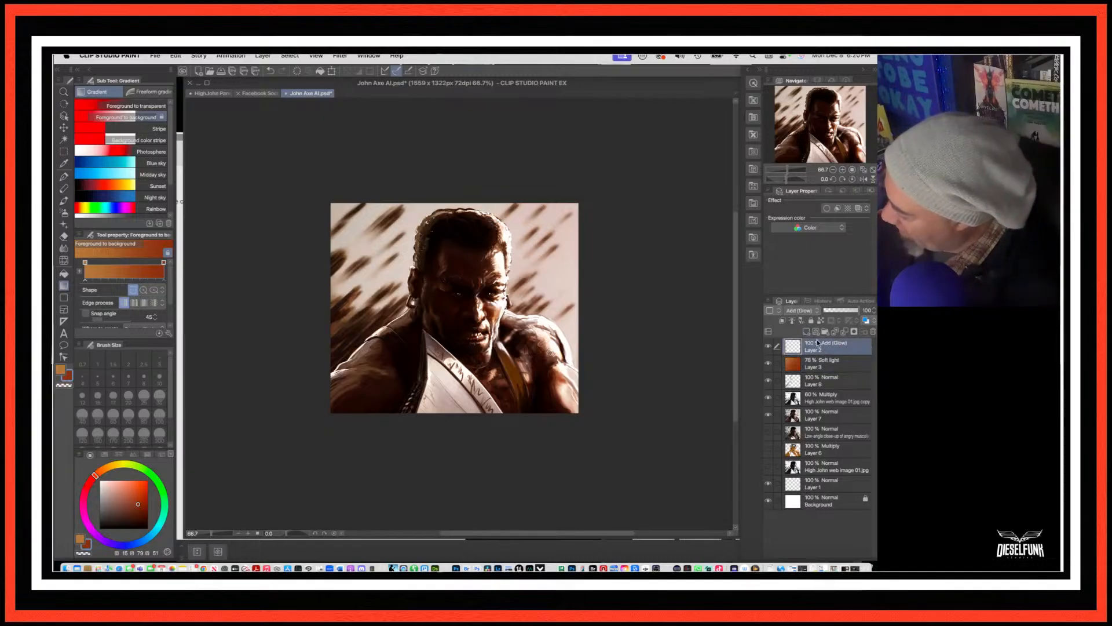
click(806, 332)
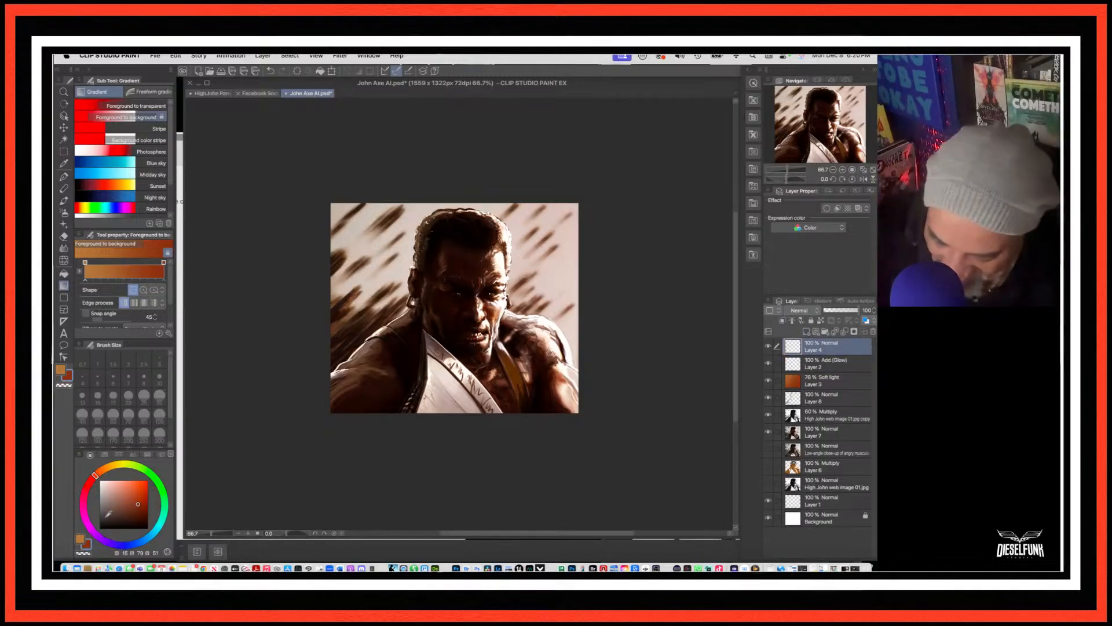
drag(109, 514, 90, 490)
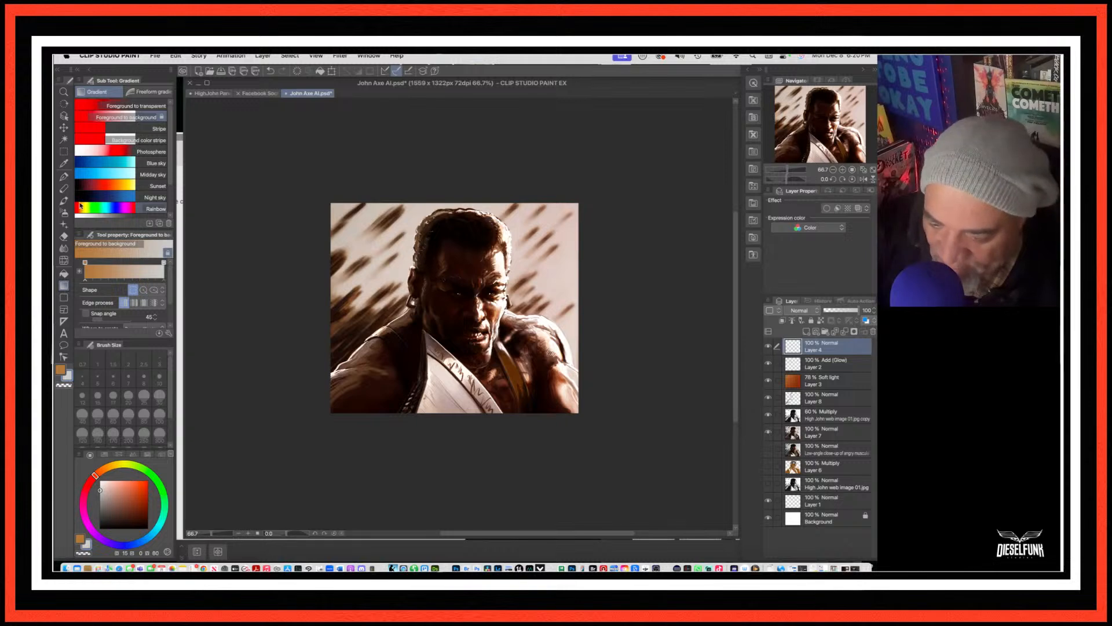
Step: Spray a soft light grey haze over the portrait's lower-right corner with the Soft airbrush enlarged to size 500
click(65, 213)
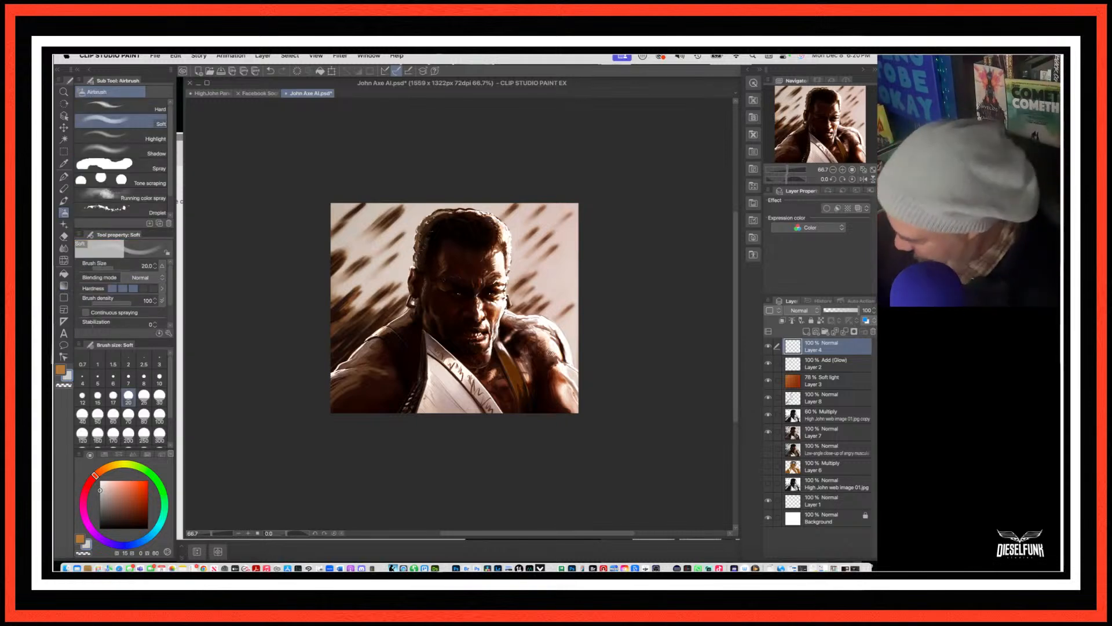
key(bracketright)
key(bracketright)
key(bracketright)
key(bracketright)
key(bracketright)
key(bracketright)
key(bracketright)
key(bracketright)
key(bracketright)
key(bracketright)
key(bracketright)
key(bracketright)
key(bracketright)
key(bracketright)
key(bracketright)
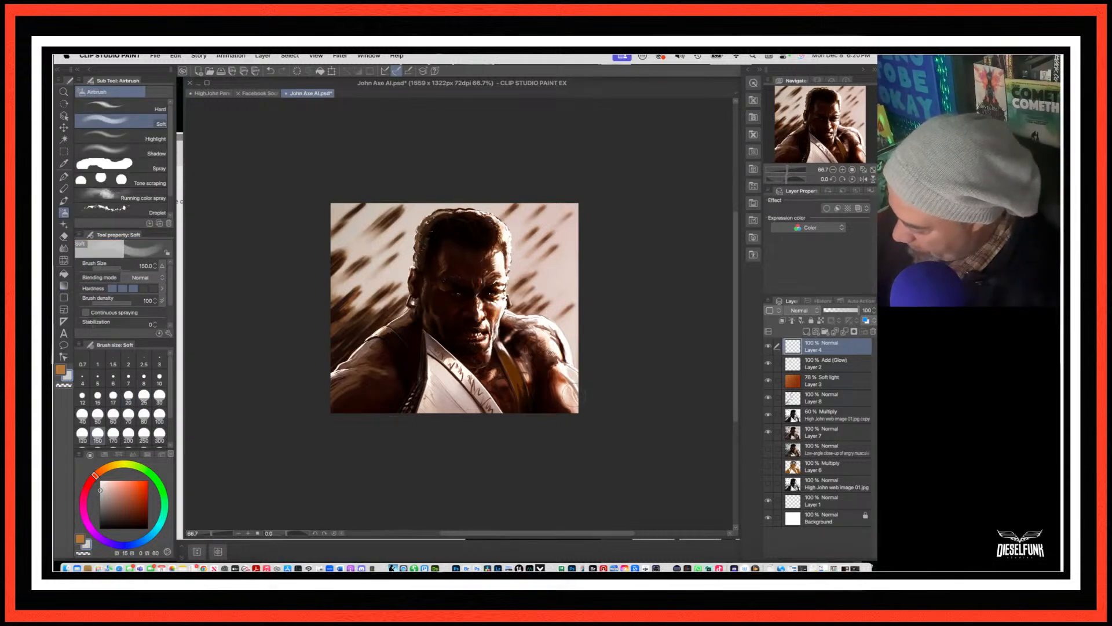
mouse_move(573, 398)
mouse_down()
mouse_move(541, 392)
mouse_move(529, 405)
mouse_up()
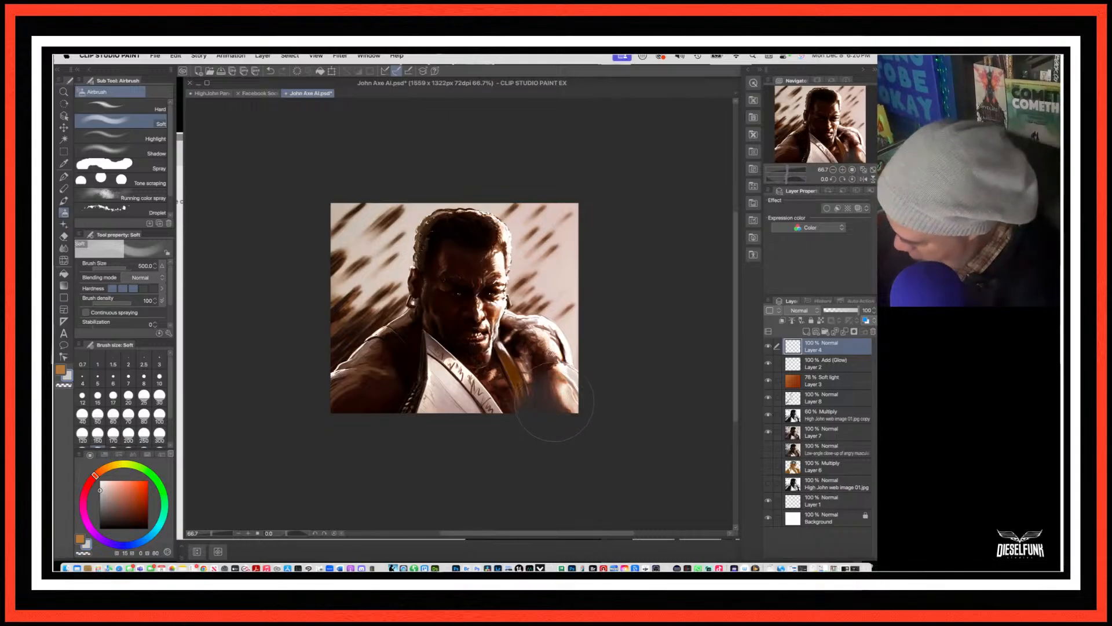
Step: Reduce the Soft airbrush to size 80 and spray a denser light grey cloud below the lower-right forearm area
key(bracketleft)
key(bracketleft)
key(bracketleft)
key(bracketleft)
key(bracketleft)
key(bracketleft)
key(bracketleft)
key(bracketleft)
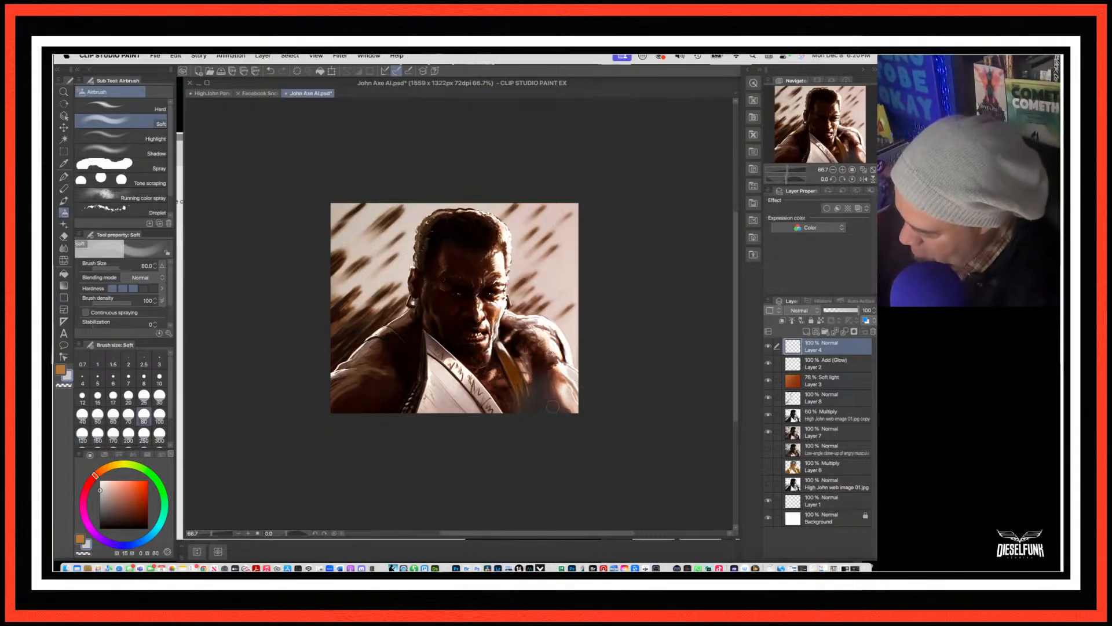
mouse_move(546, 404)
mouse_down()
mouse_move(526, 385)
mouse_move(519, 408)
mouse_move(508, 390)
mouse_move(506, 410)
mouse_move(466, 416)
mouse_up()
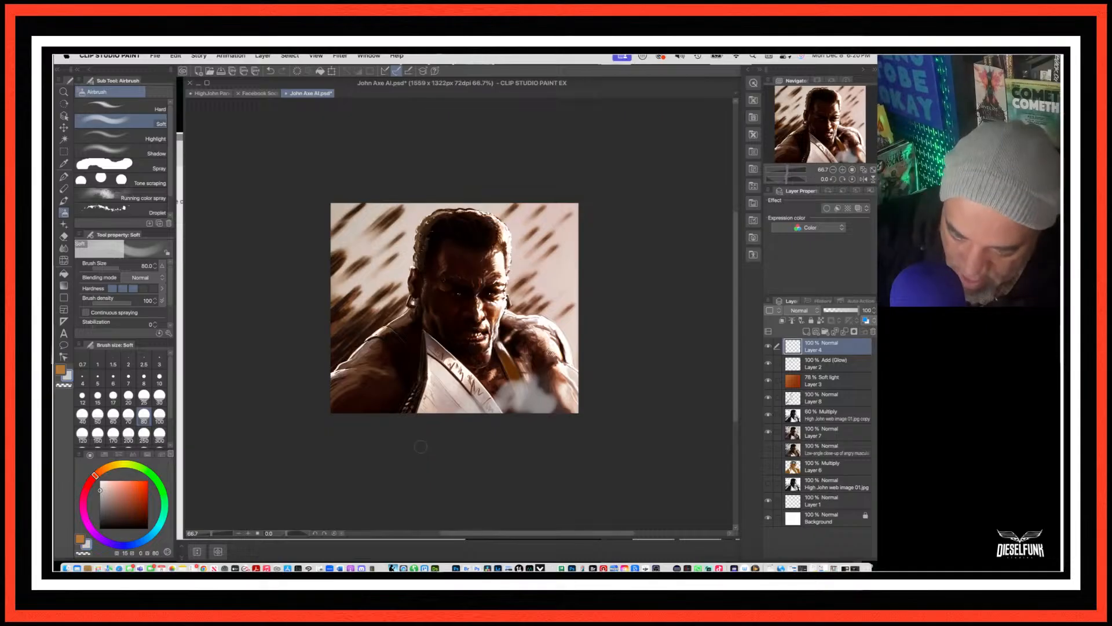
Step: Paint ragged light grey strokes along the portrait's bottom edge with the G-pen at size 150
key(p)
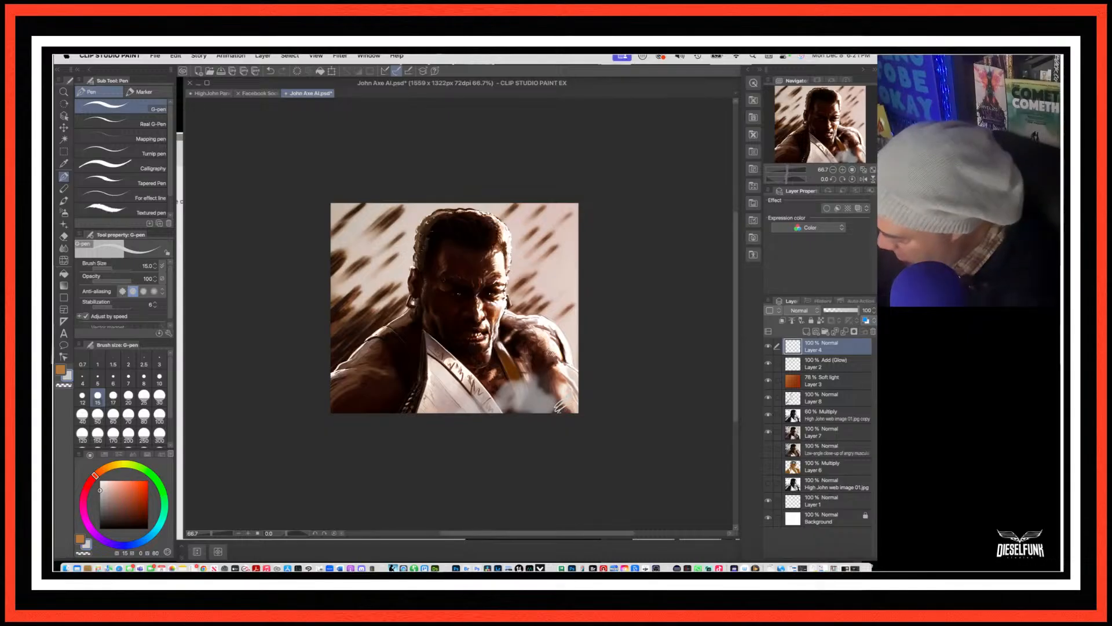
key(bracketright)
key(bracketright)
key(bracketright)
key(bracketright)
key(bracketright)
key(bracketright)
key(bracketright)
key(bracketright)
key(bracketright)
key(bracketright)
key(bracketright)
key(bracketright)
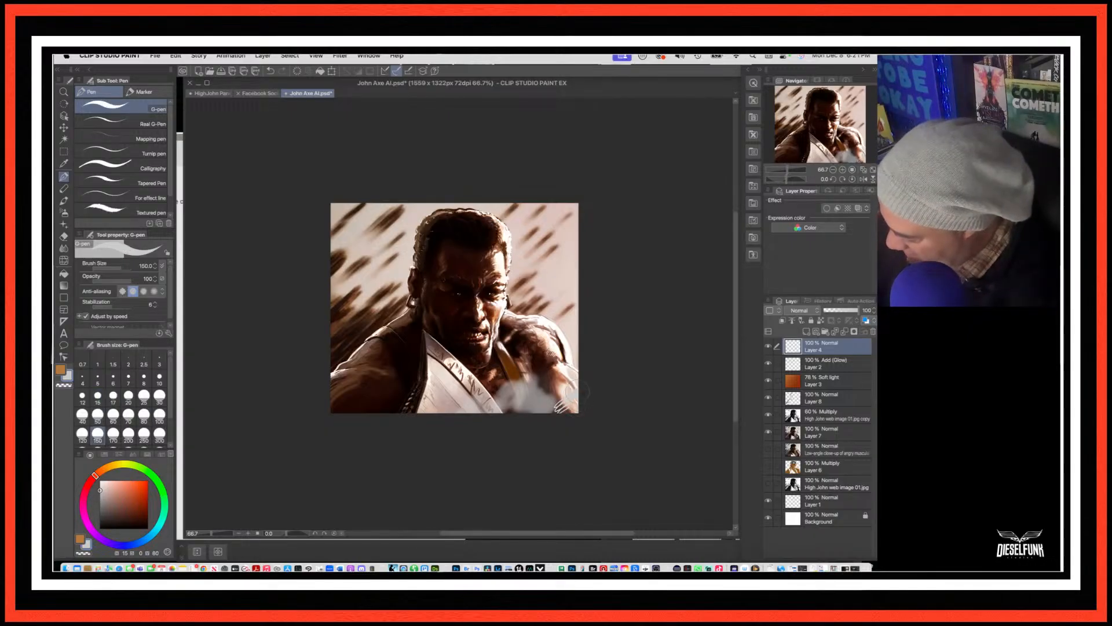
mouse_move(550, 407)
mouse_down()
mouse_move(526, 397)
mouse_move(526, 414)
mouse_move(521, 393)
mouse_move(472, 418)
mouse_up()
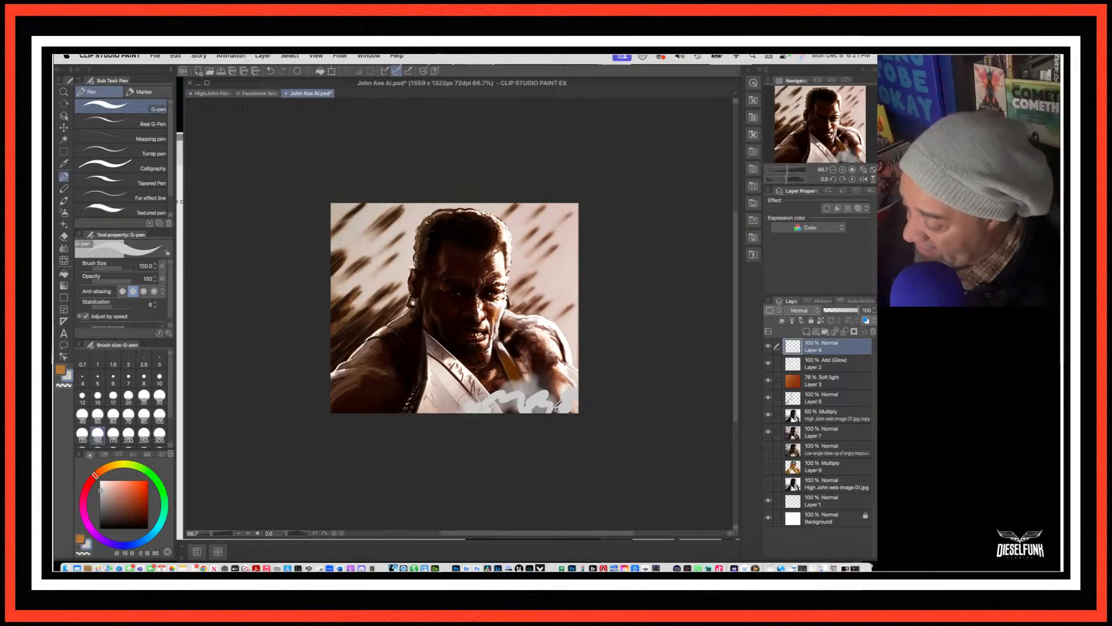
mouse_move(460, 401)
mouse_down()
mouse_move(438, 402)
mouse_move(429, 422)
mouse_up()
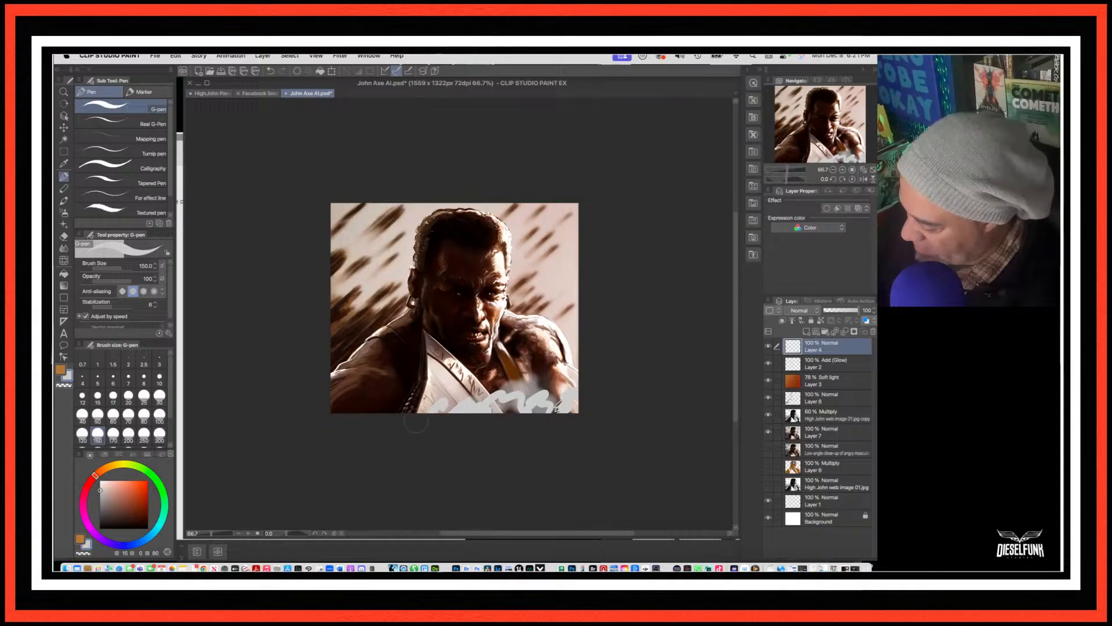
Step: Extend the grey G-pen shapes upward over the chest and arm, topping them with a round dab beside the strap
mouse_move(529, 389)
mouse_down()
mouse_move(568, 371)
mouse_move(553, 395)
mouse_move(538, 373)
mouse_up()
drag(515, 409, 490, 407)
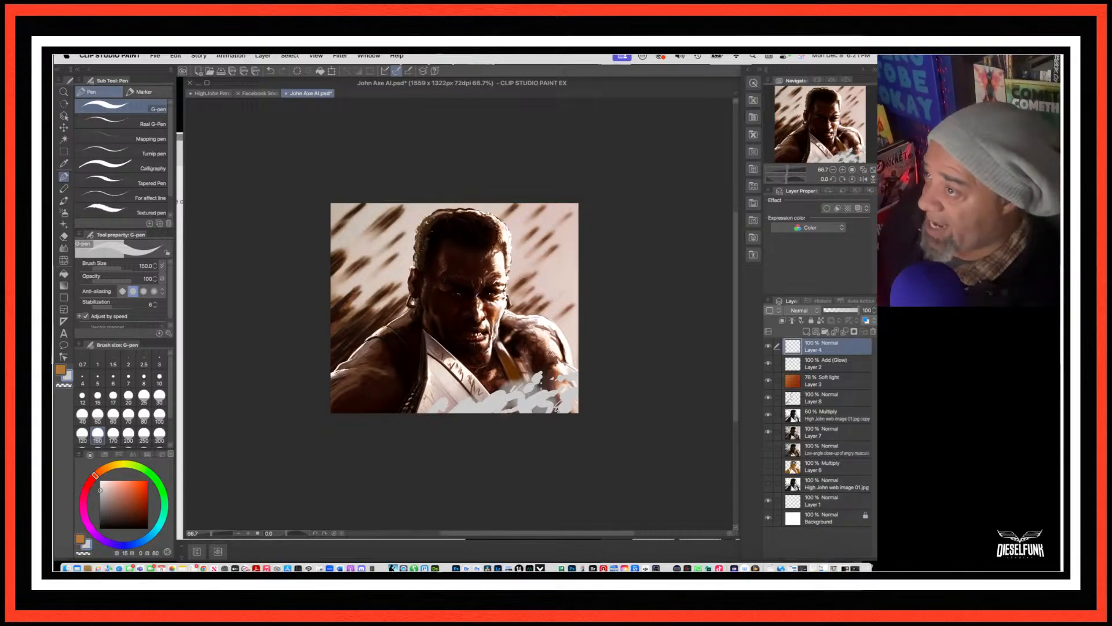
key(super+Tab)
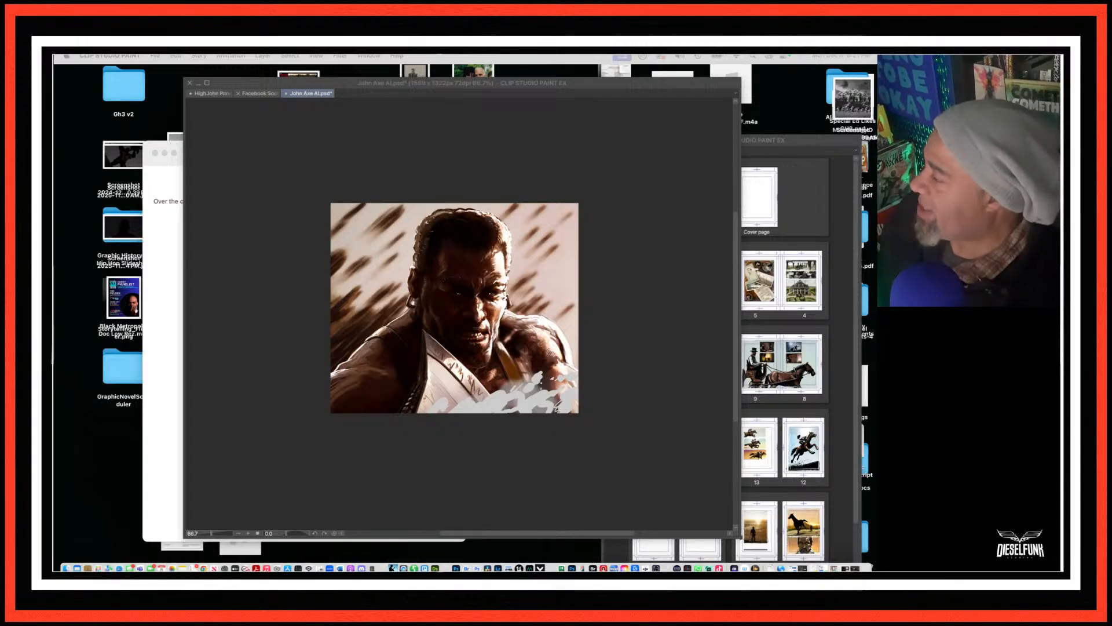
click(515, 377)
click(517, 372)
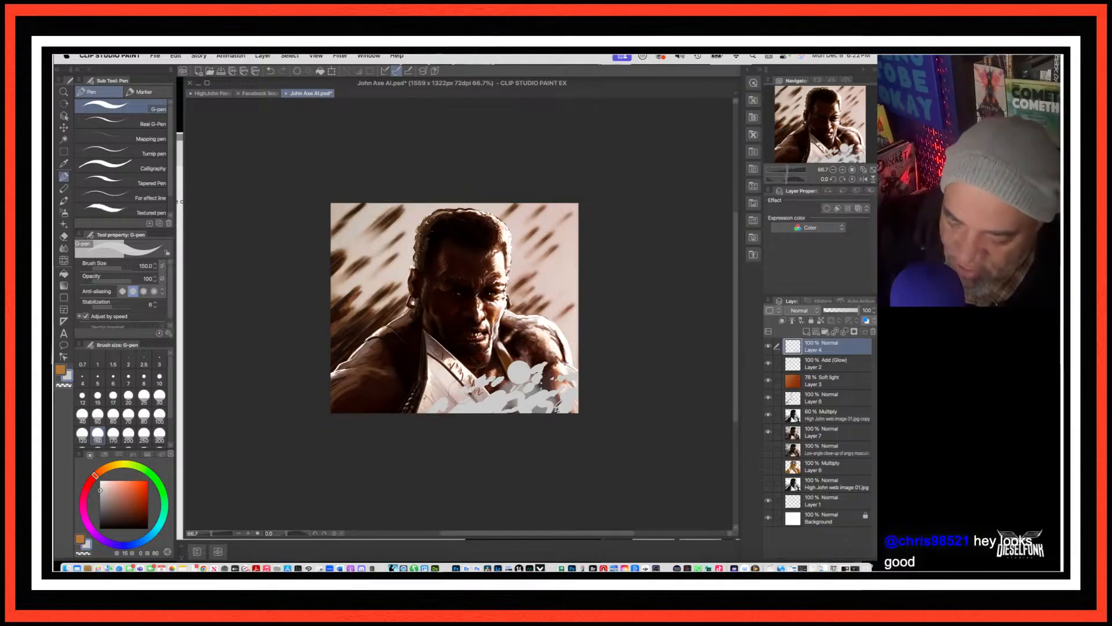
Step: Smear the light grey shapes with the Finger tip blend tool enlarged to size 200
key(j)
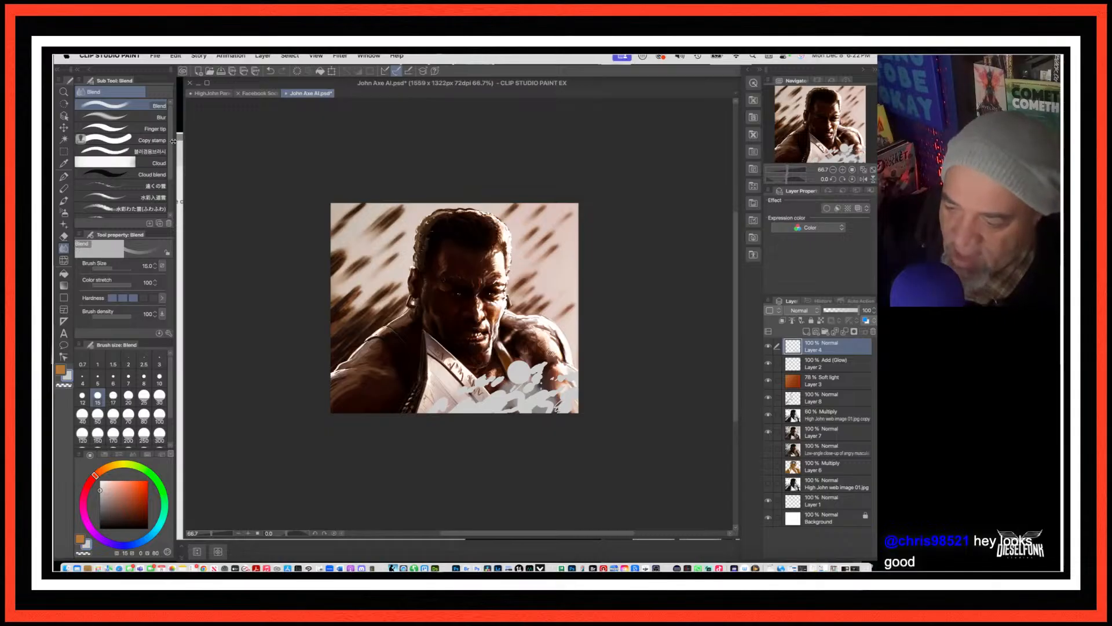
click(161, 130)
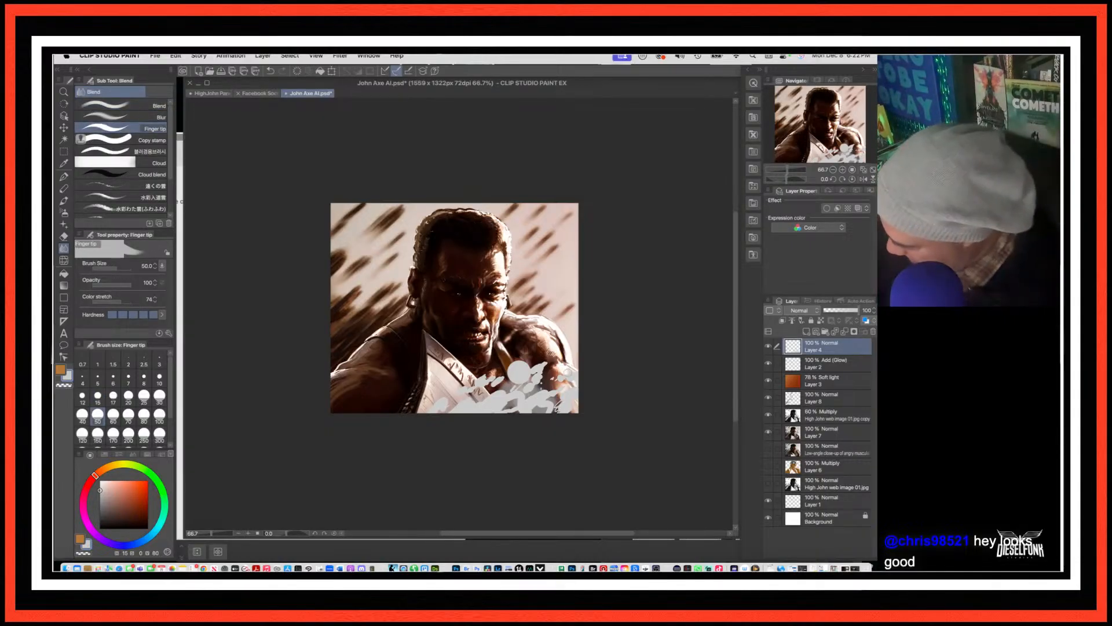
key(bracketright)
key(bracketright)
key(bracketright)
key(bracketright)
key(bracketright)
key(bracketright)
key(bracketright)
key(bracketright)
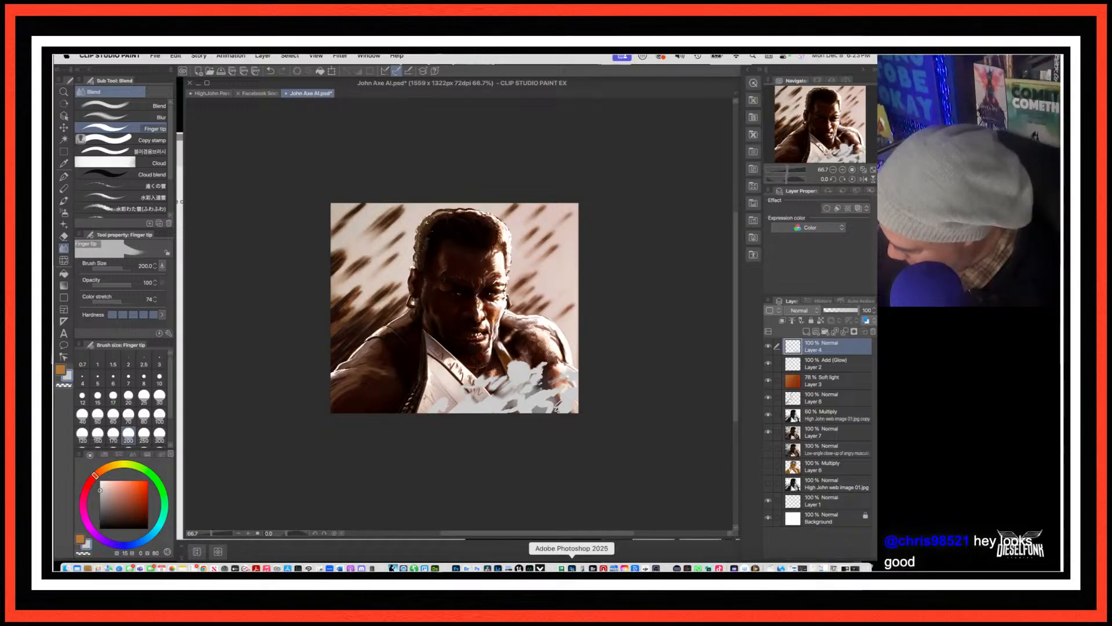
Step: Switch to Photoshop and close the DD Stream thumbnails.psd and John Axe AI.psd documents there
click(581, 567)
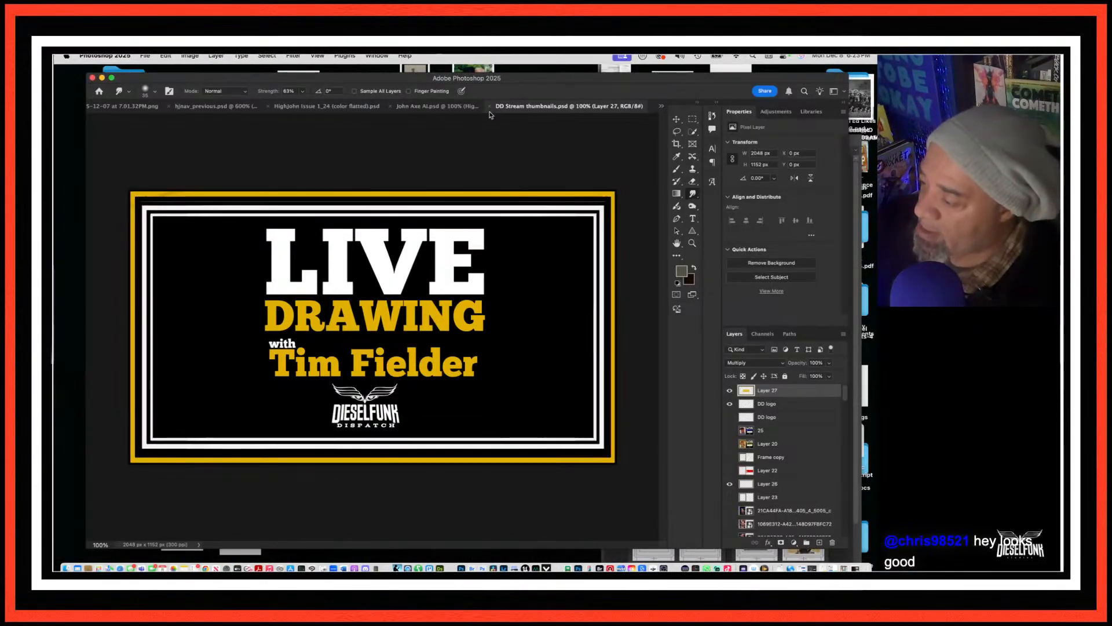
click(490, 107)
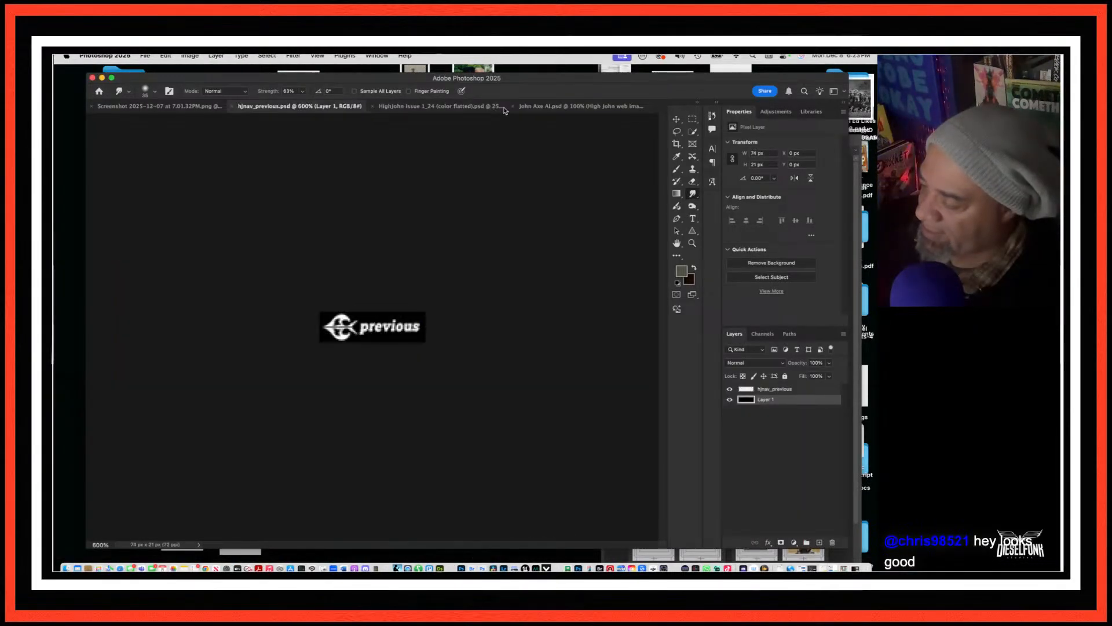
click(541, 111)
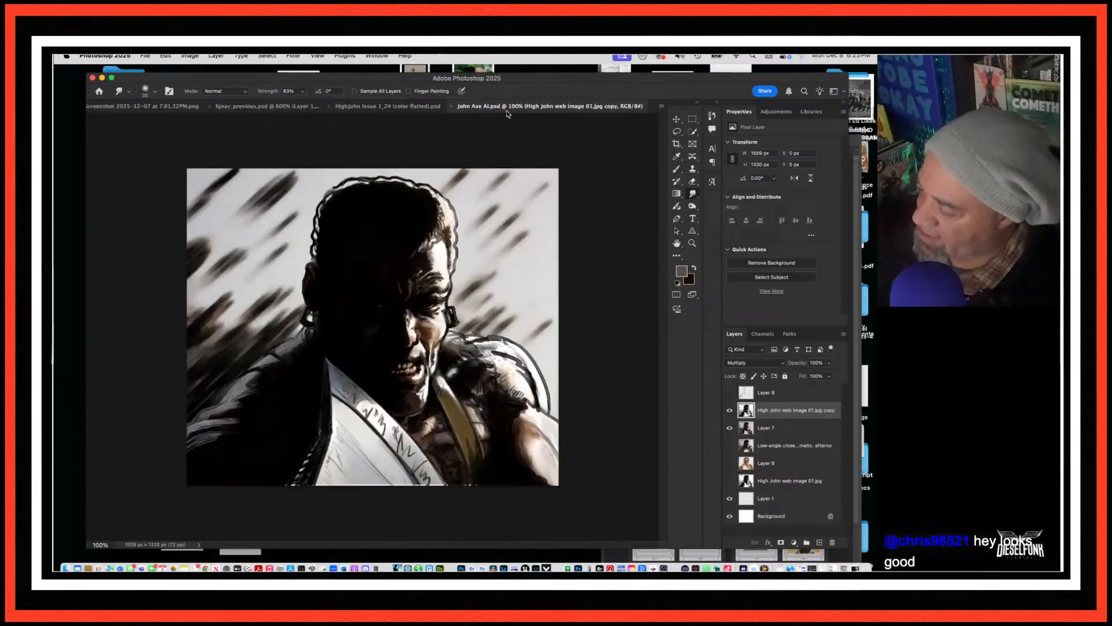
click(454, 107)
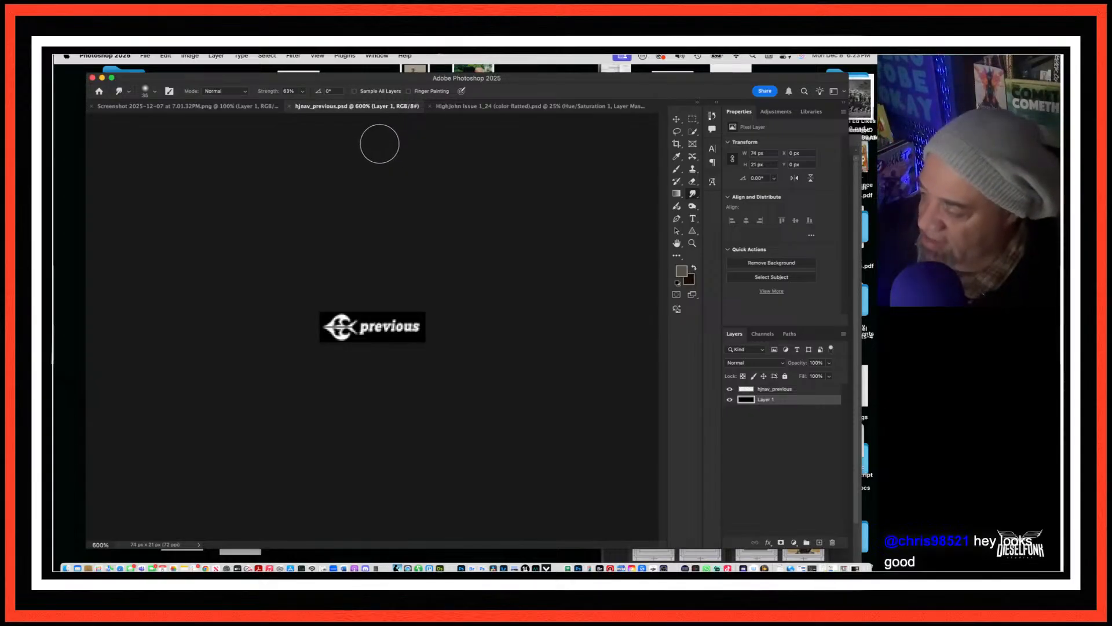
Step: Quit Photoshop without saving the changes to the HighJohn Issue 1_24 document
click(122, 56)
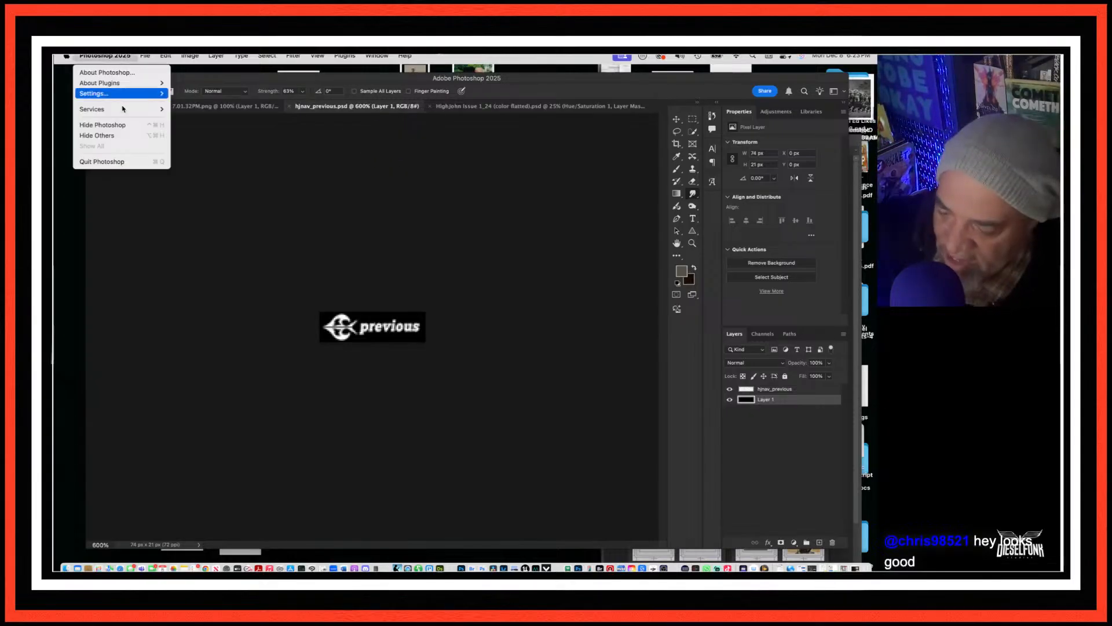
click(128, 162)
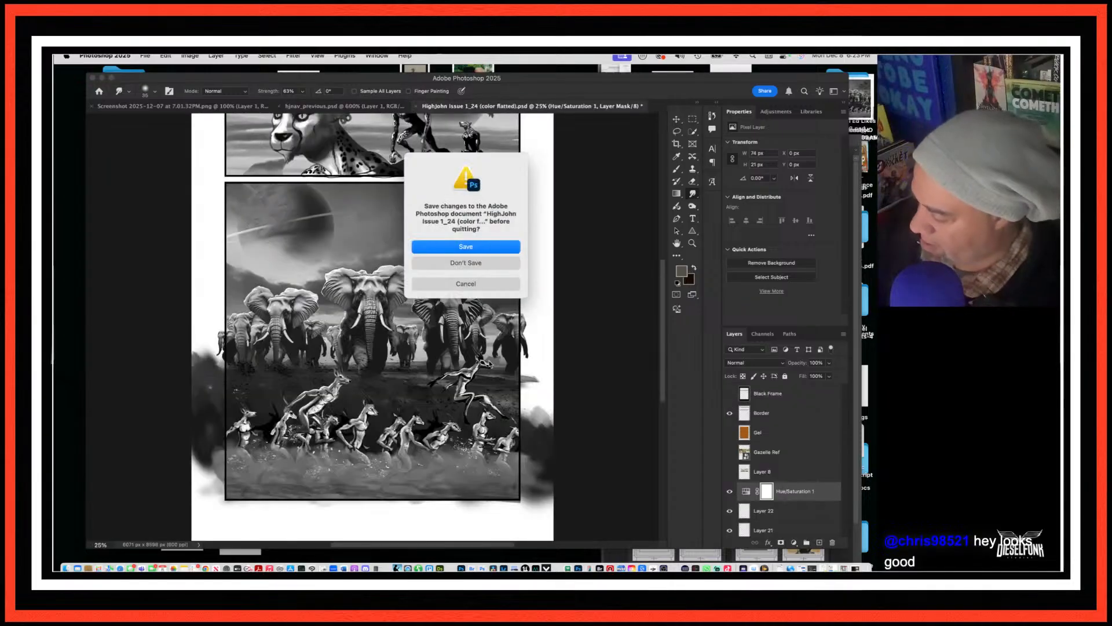
click(483, 265)
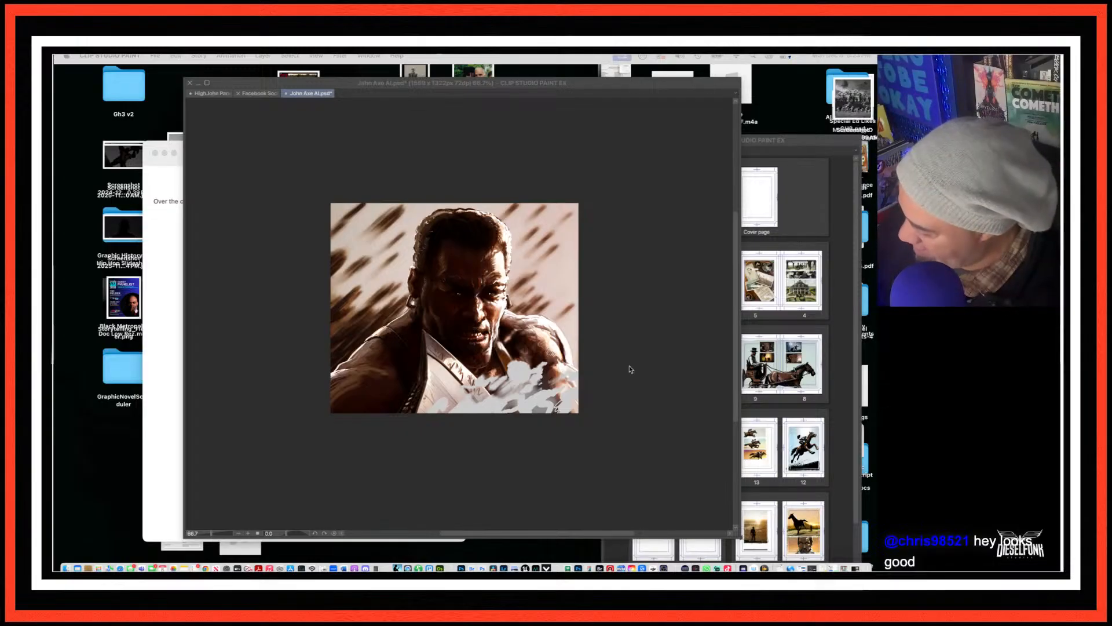
Step: Return to the Clip Studio Paint portrait and smear the grey shapes into finer wisps with Finger tip at size 60
key(Tab)
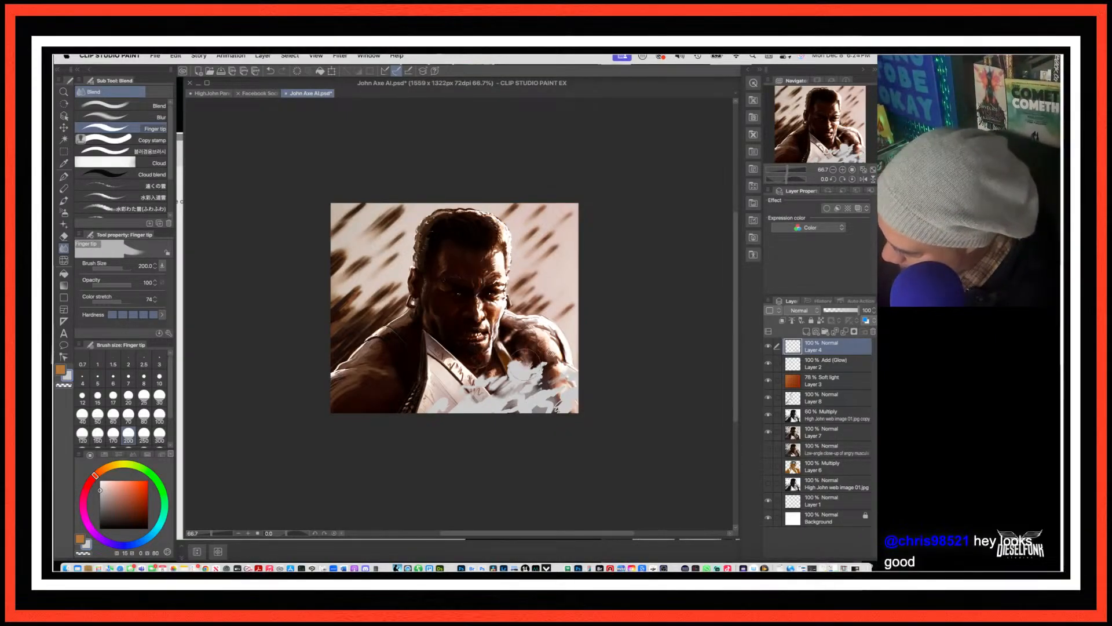
key(bracketleft)
key(bracketleft)
key(bracketleft)
key(bracketleft)
key(bracketleft)
key(bracketleft)
key(bracketleft)
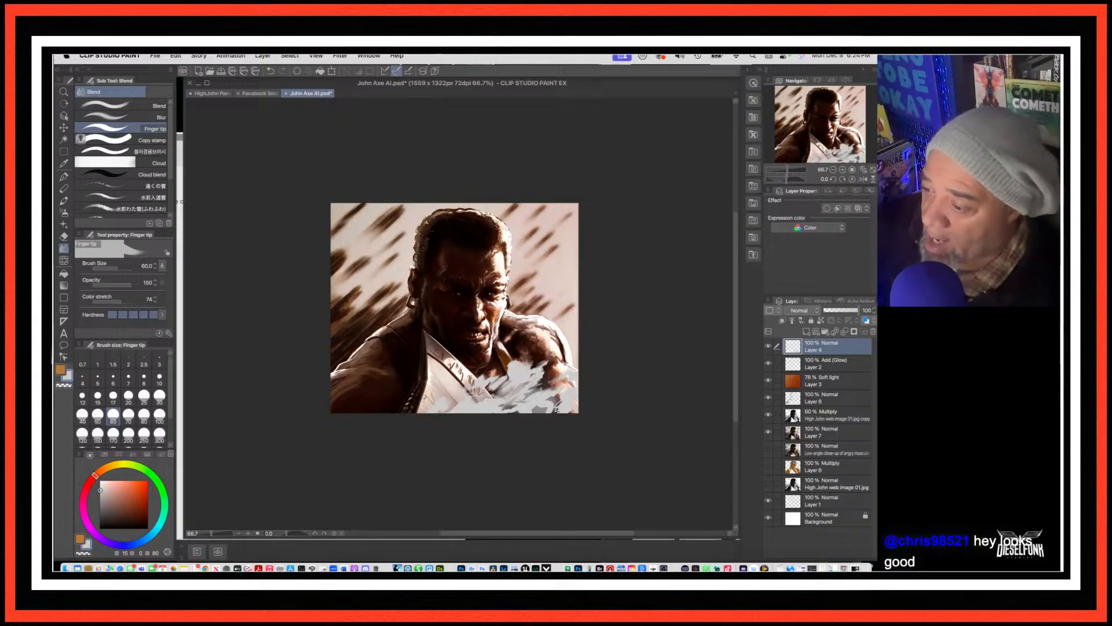
Step: Apply a Forward, Smooth motion blur to the grey wisps with strength 22.71 and angle -127
click(347, 58)
mouse_move(347, 72)
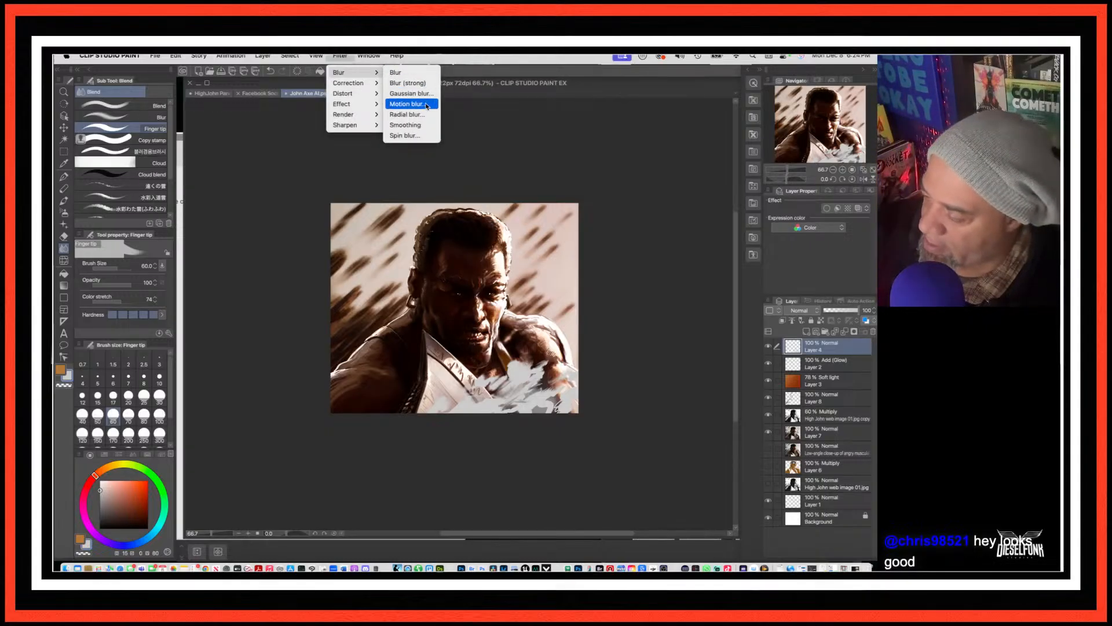
click(427, 104)
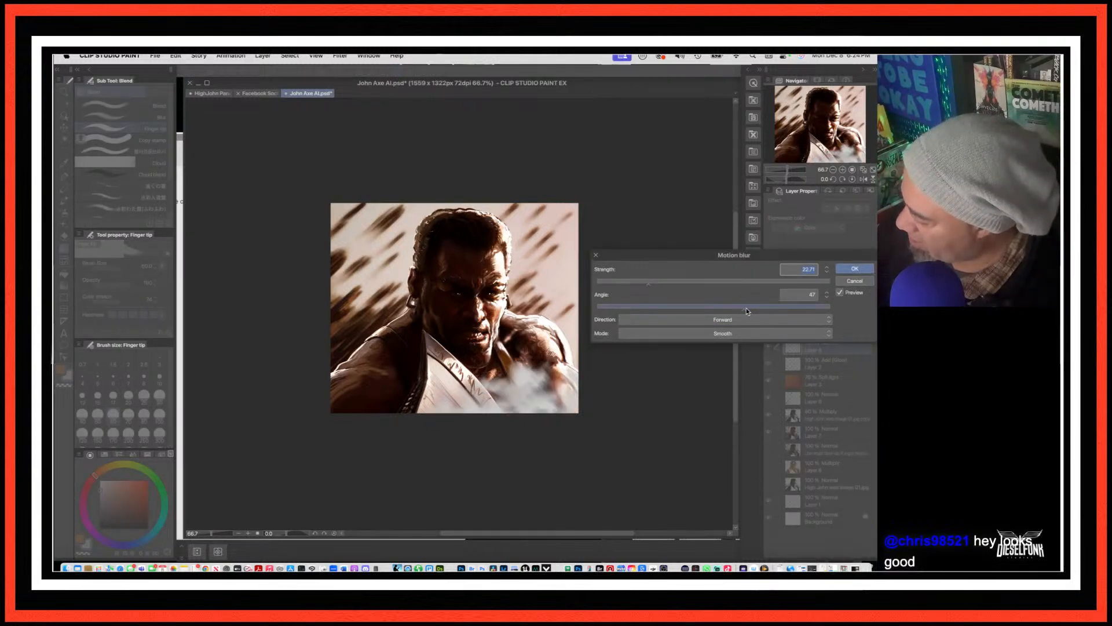
drag(746, 308, 632, 325)
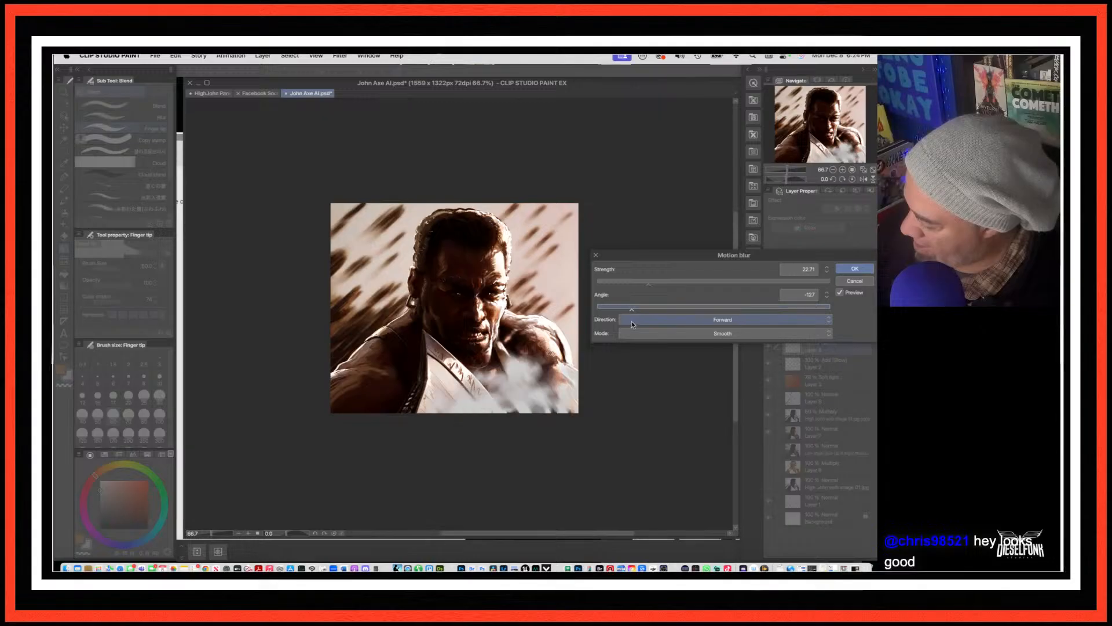
click(847, 269)
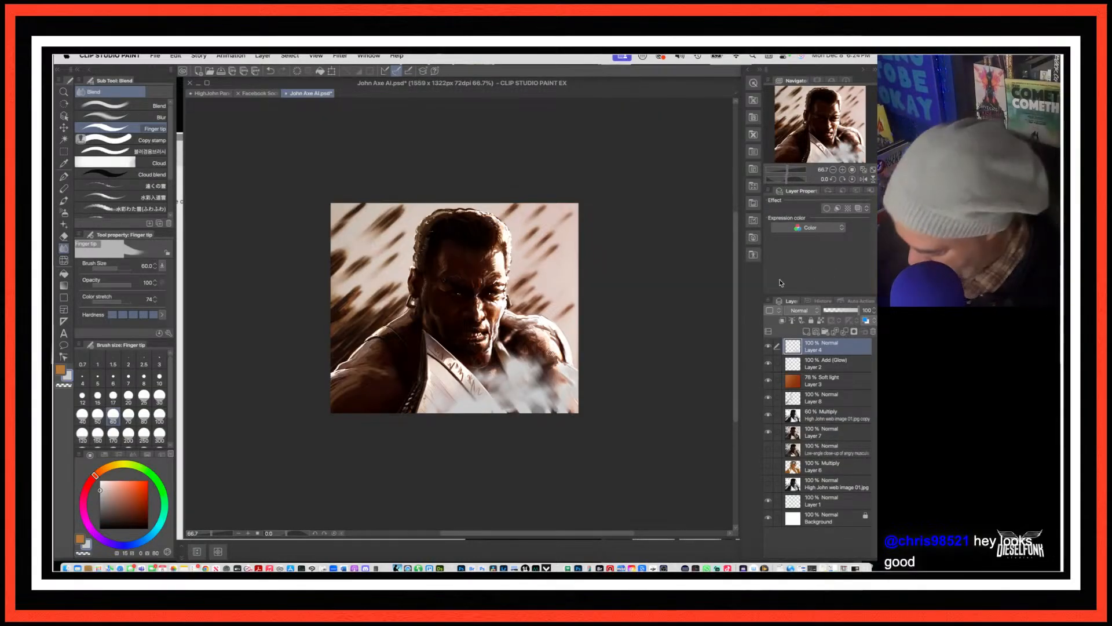
Step: Transform the smoke layer, stretching it leftward to about 164% and tilting it slightly so it spans the portrait's full bottom width
key(super+t)
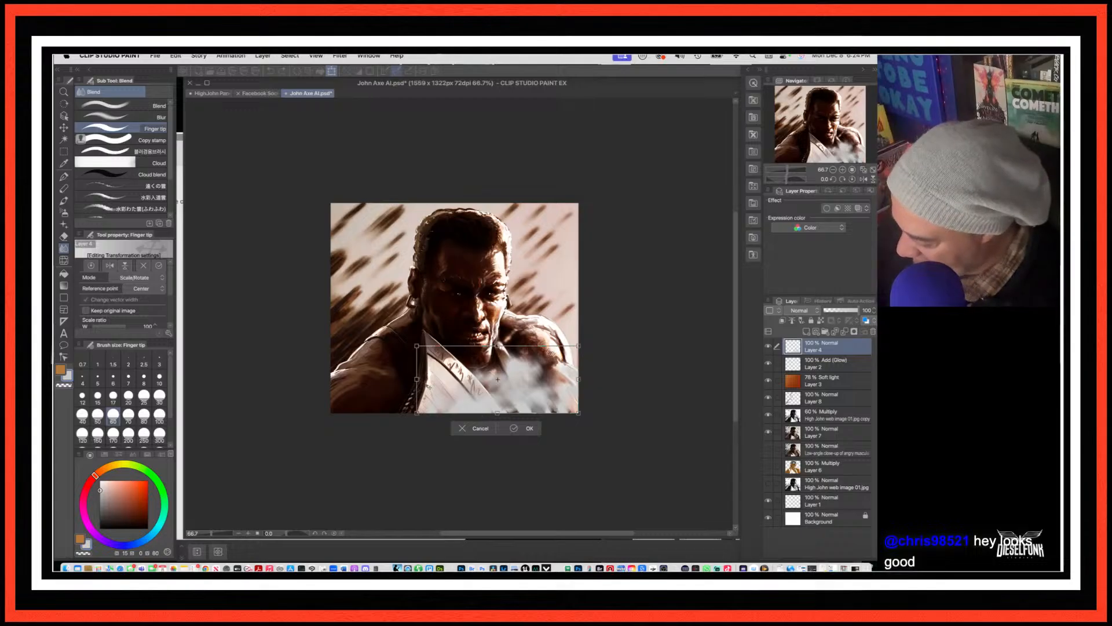
drag(417, 380, 253, 397)
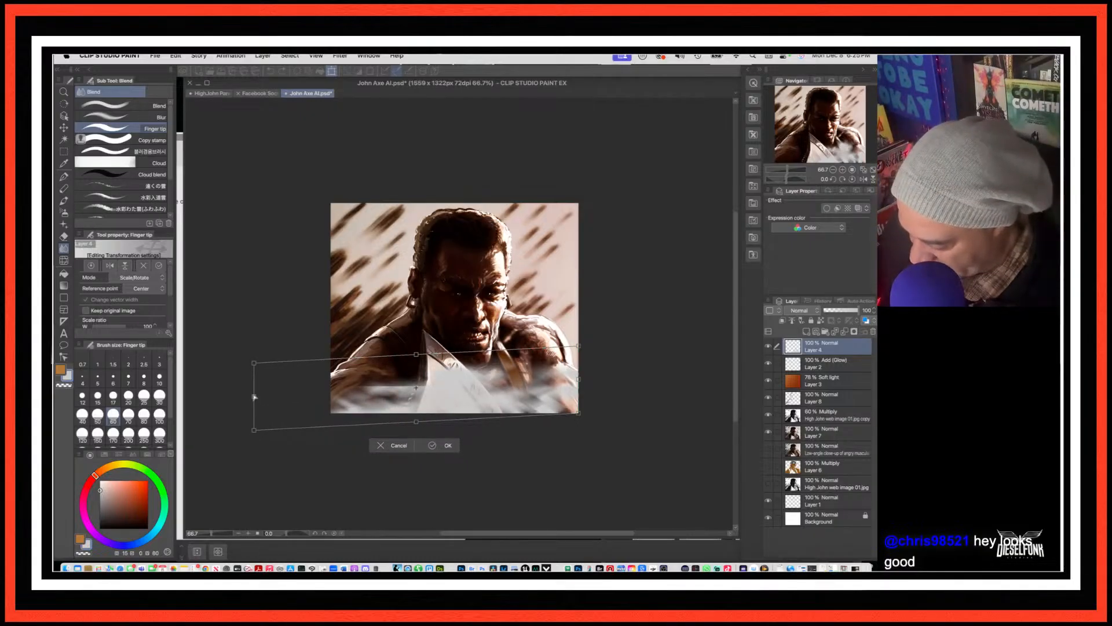
drag(254, 397, 254, 394)
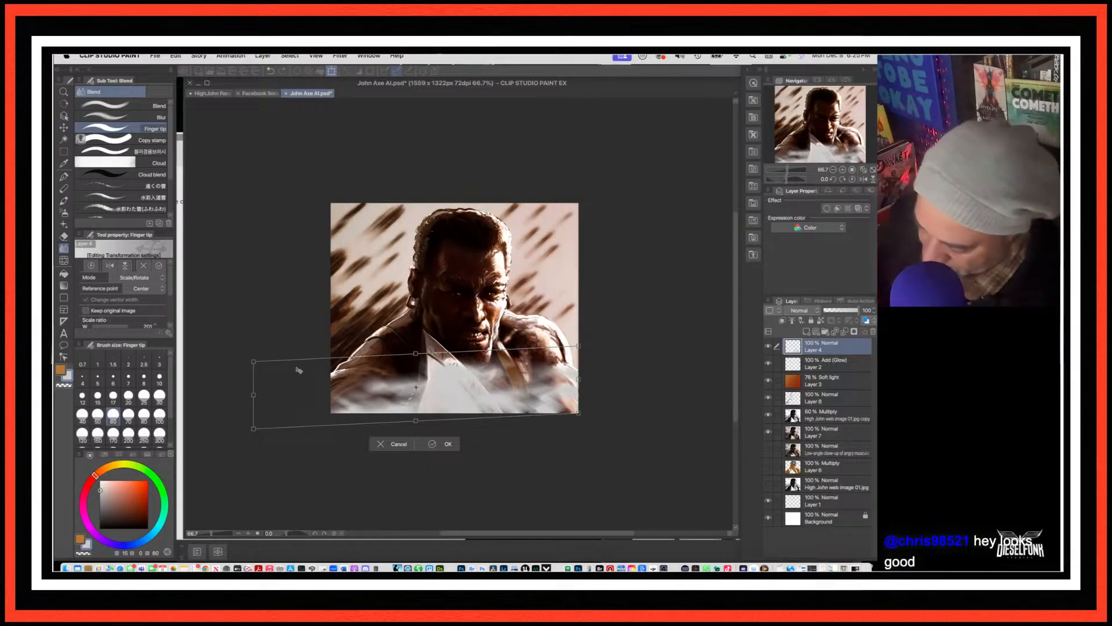
drag(253, 395, 330, 398)
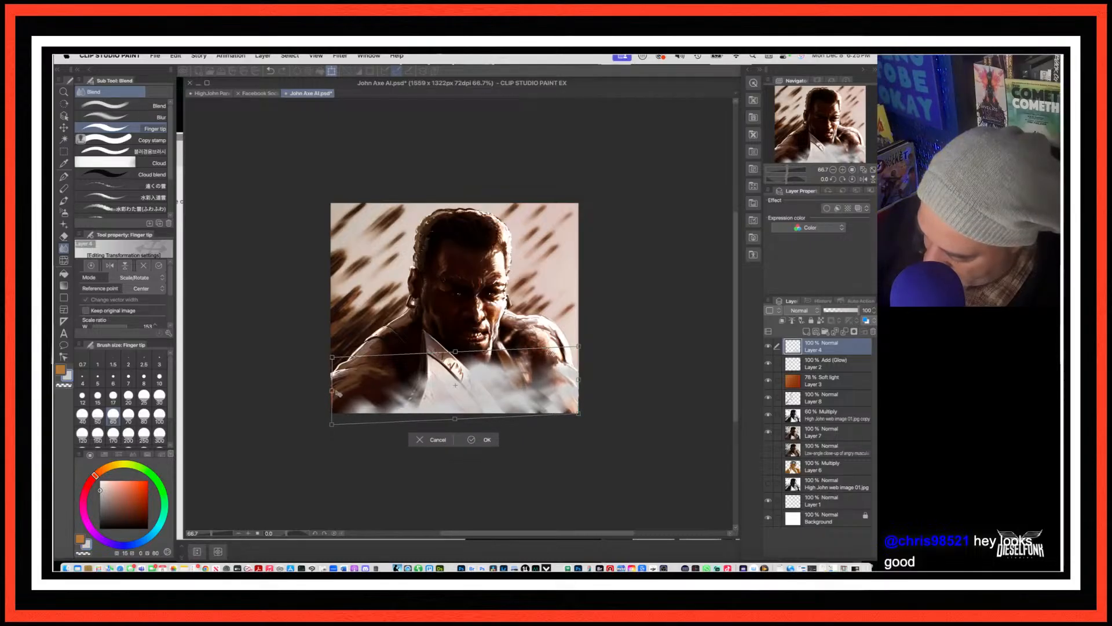
drag(335, 391, 313, 391)
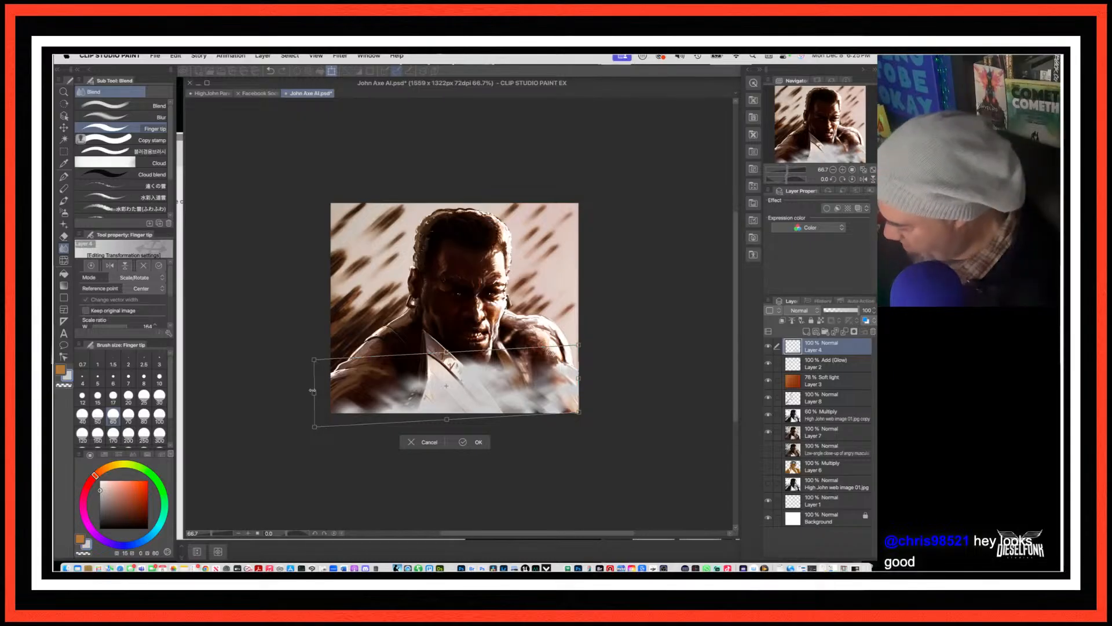
key(Return)
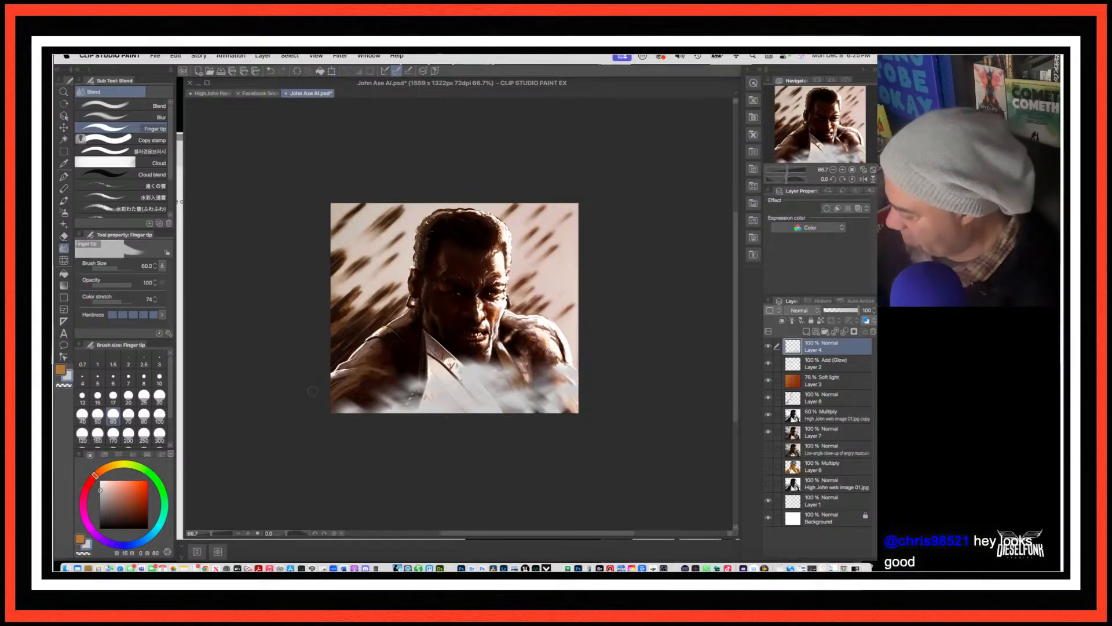
Step: Lower the smoke layer's opacity to 39%
click(857, 309)
drag(857, 310, 837, 320)
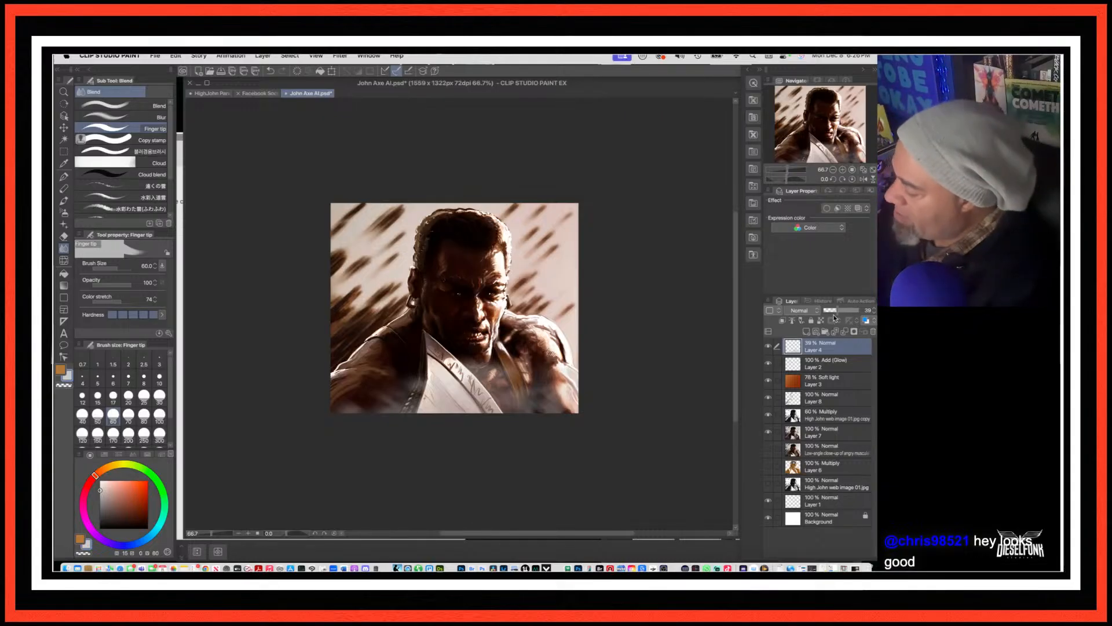
Step: Compare the portrait with and without the smoke layer, and add a new raster layer directly beneath the orange Soft light layer
click(770, 347)
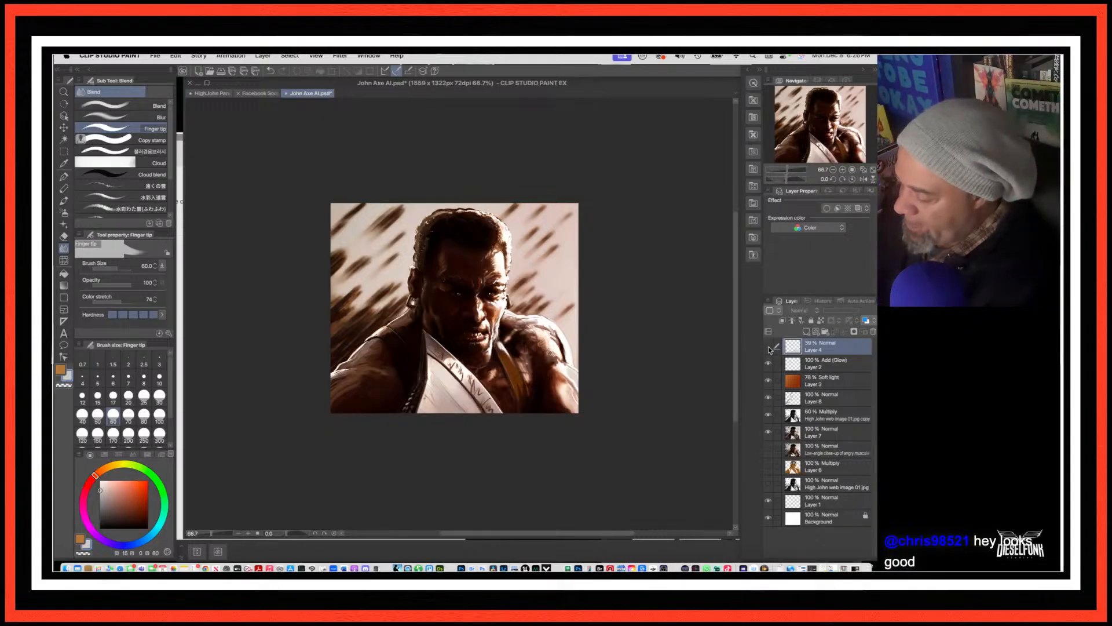
click(770, 347)
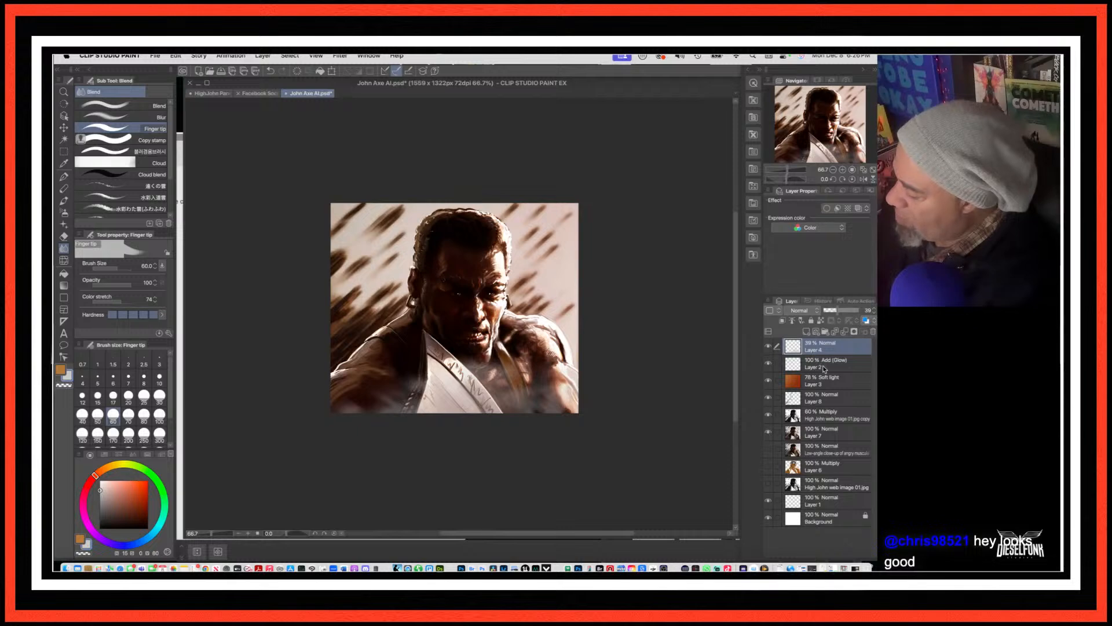
click(819, 383)
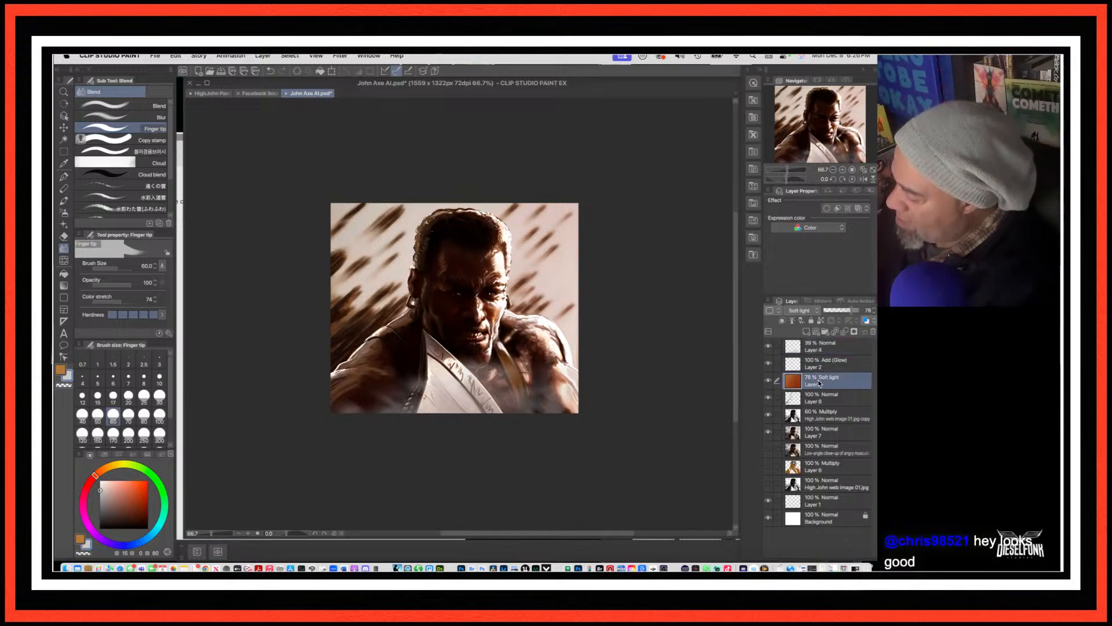
click(821, 399)
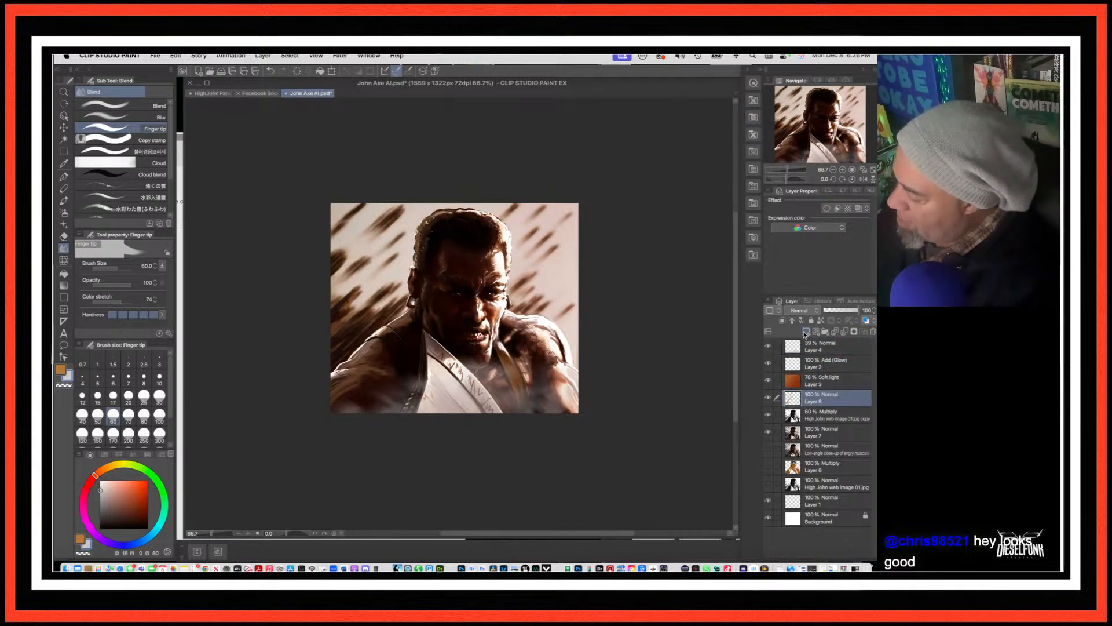
click(806, 332)
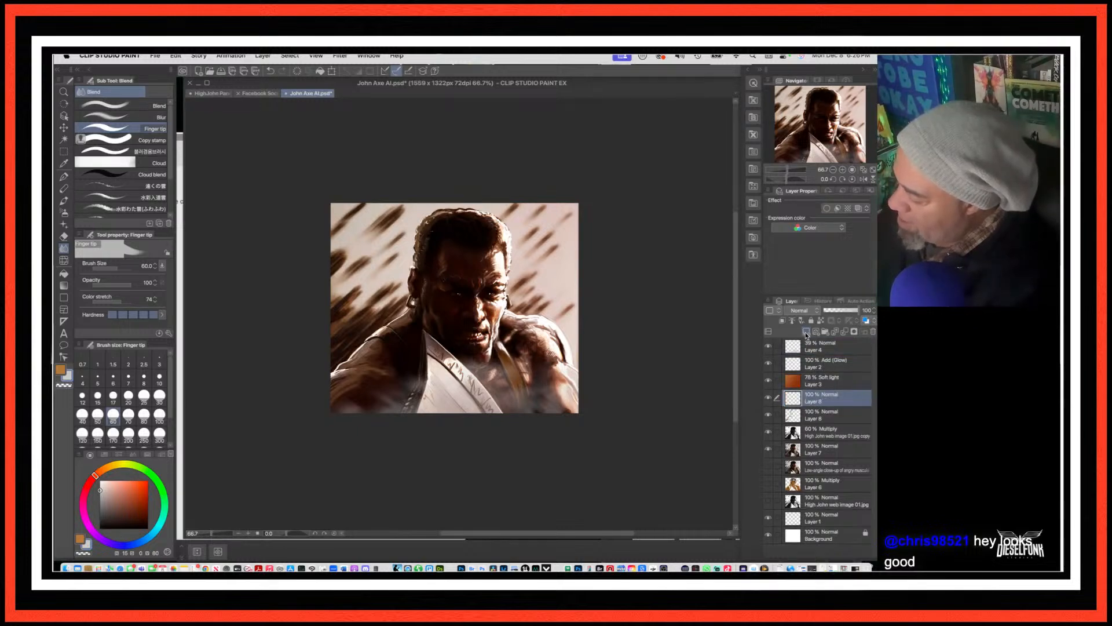
Step: Choose a pale yellow drawing color (H 48, S 54, V 100) and the Dense watercolor brush for painting on the new layer
click(120, 463)
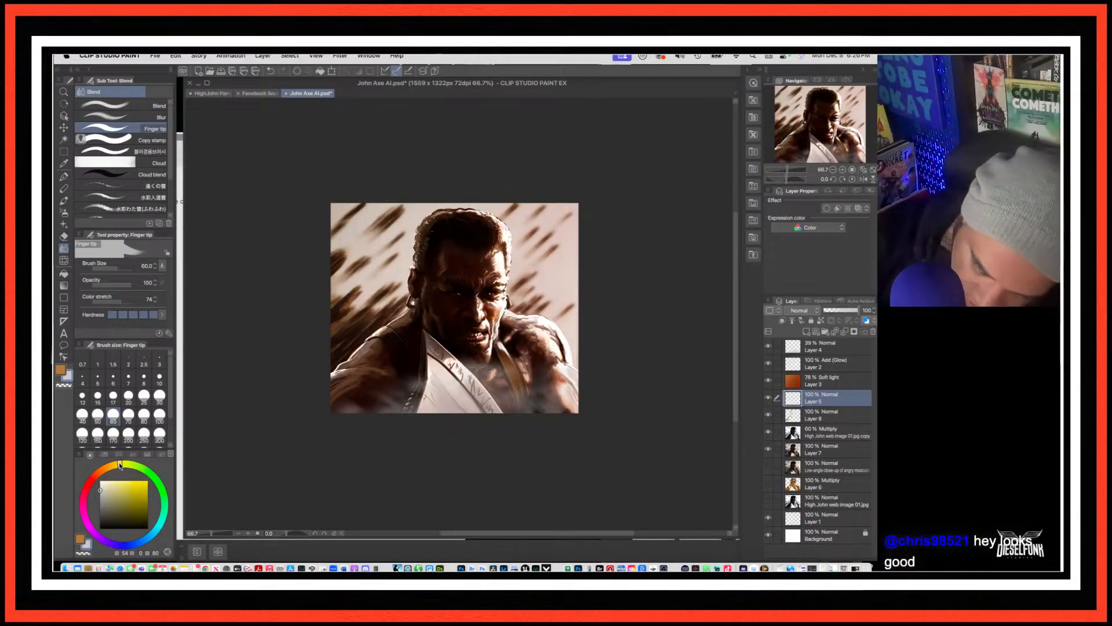
click(127, 480)
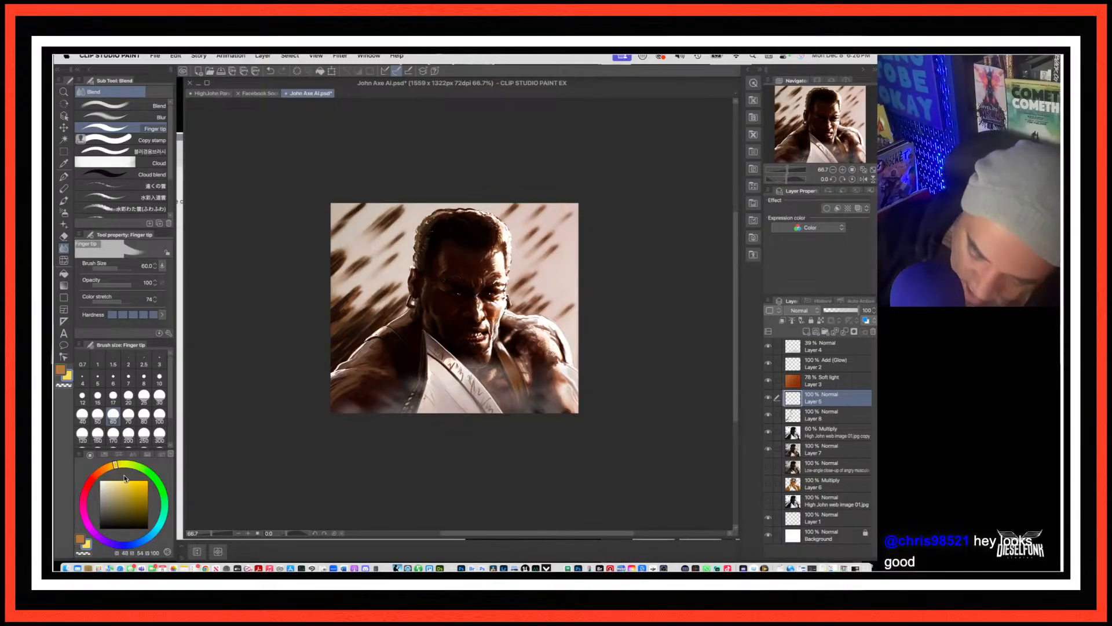
click(64, 201)
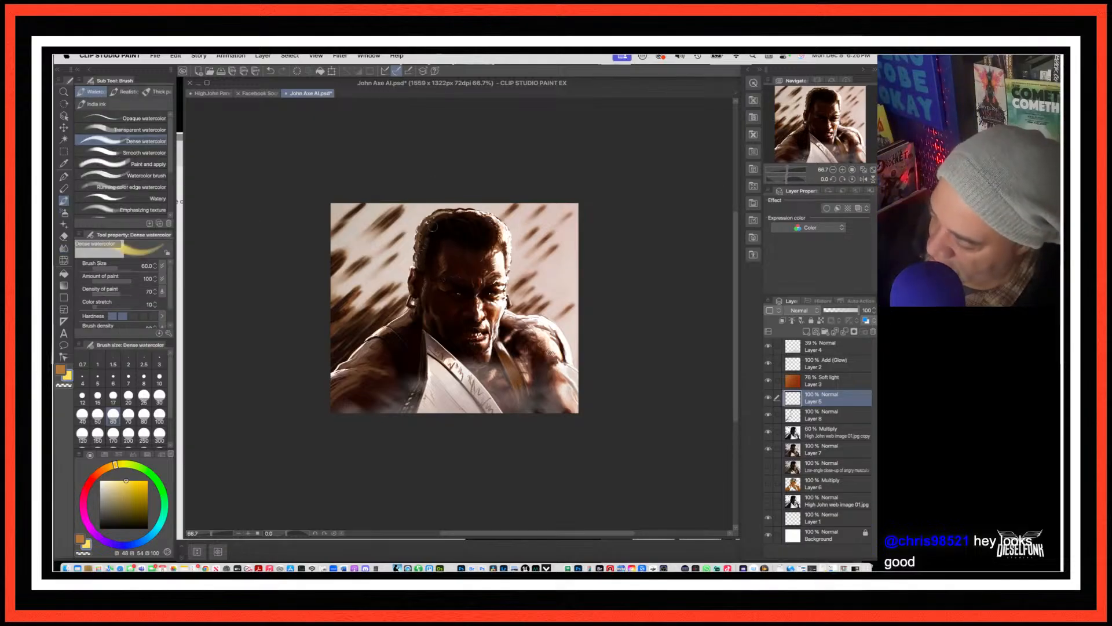
Step: Paint yellow rim highlights on Layer 5 with the Dense watercolor brush along the hair, face side, shoulder, arm and vest edge
drag(434, 226, 429, 231)
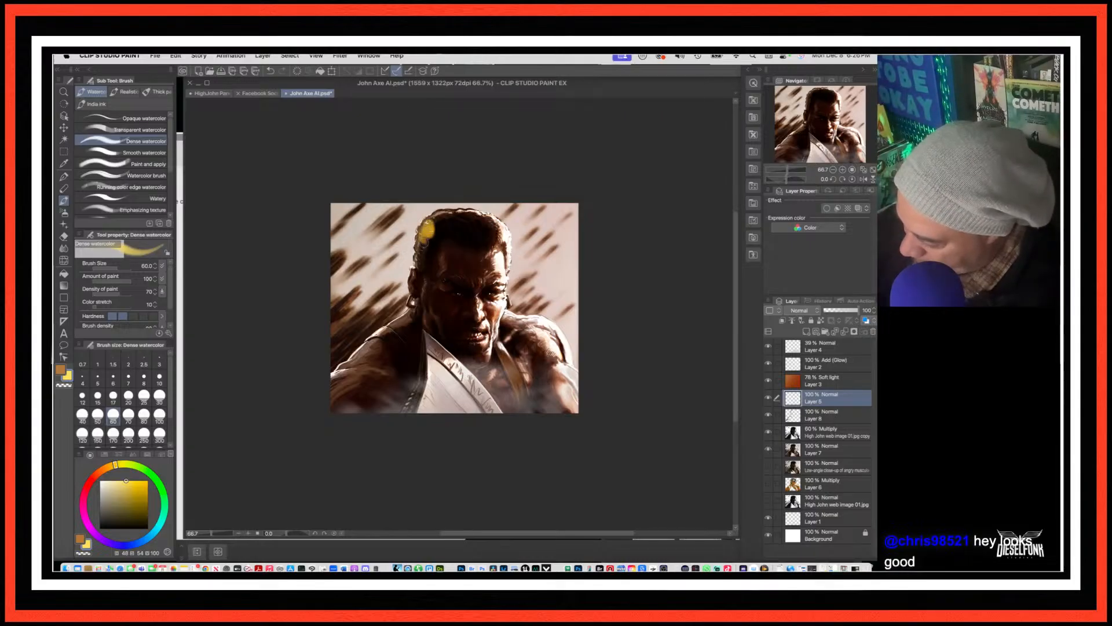
drag(424, 248, 425, 263)
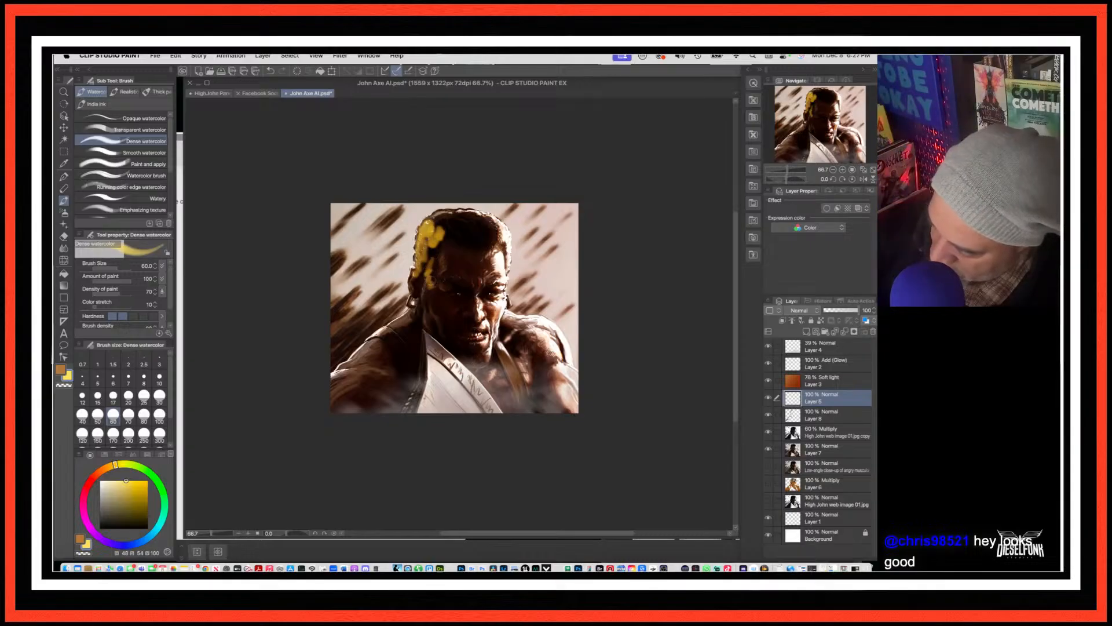
drag(430, 282, 425, 300)
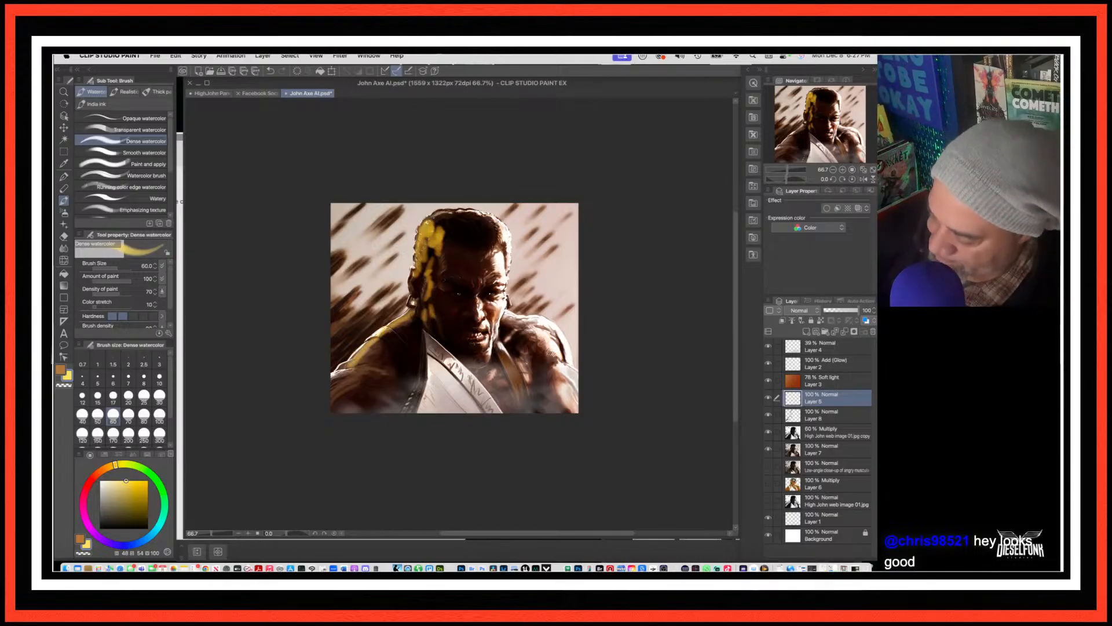
drag(361, 371, 334, 384)
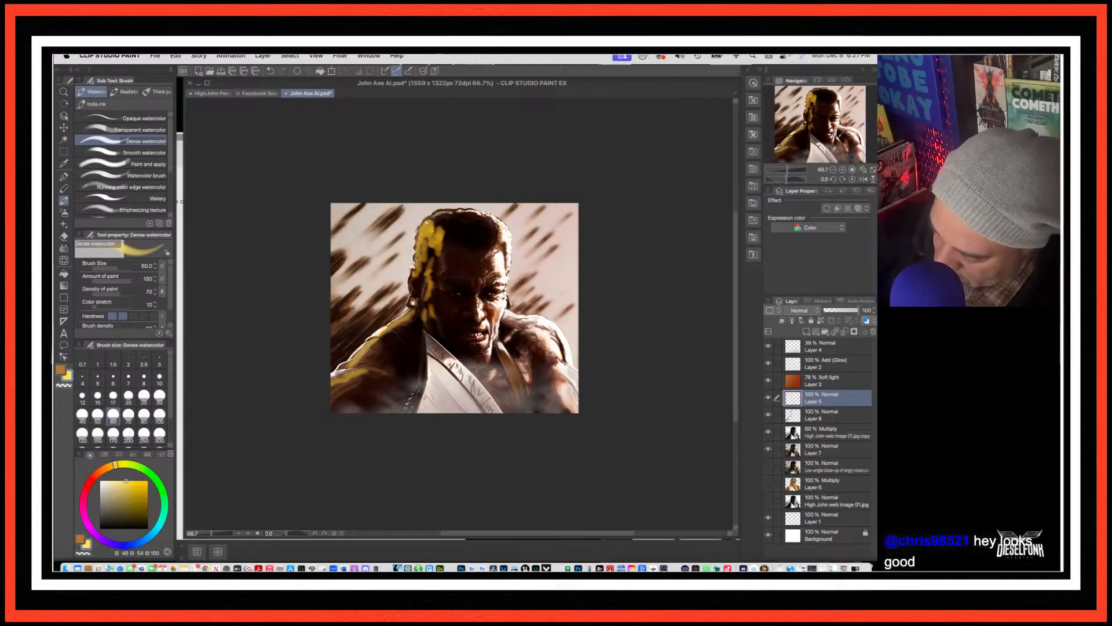
drag(348, 376, 335, 382)
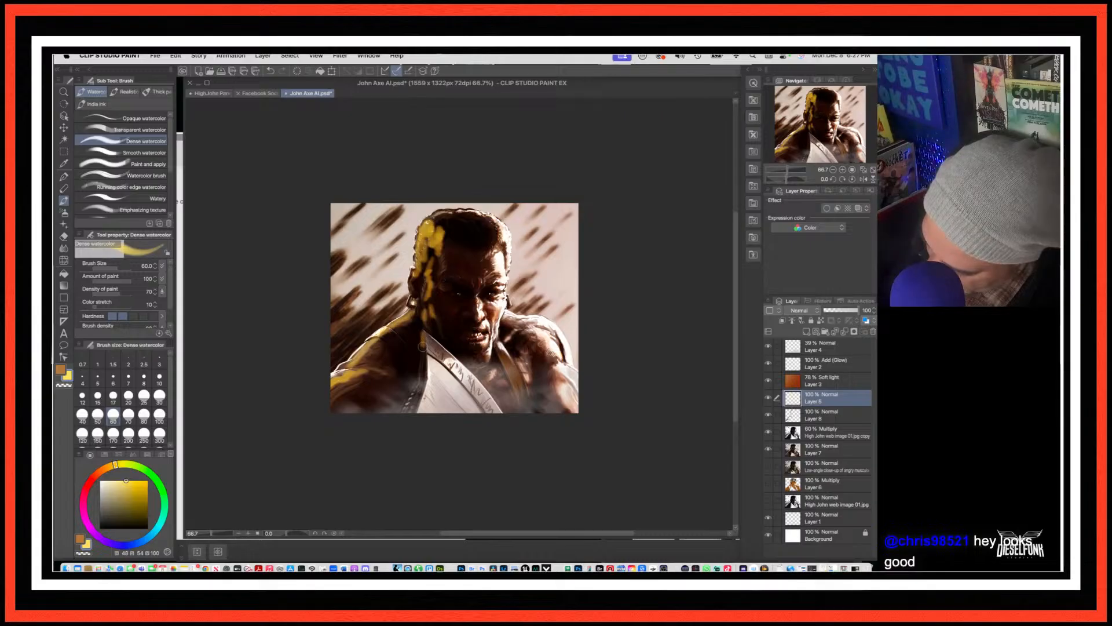
drag(422, 353, 412, 407)
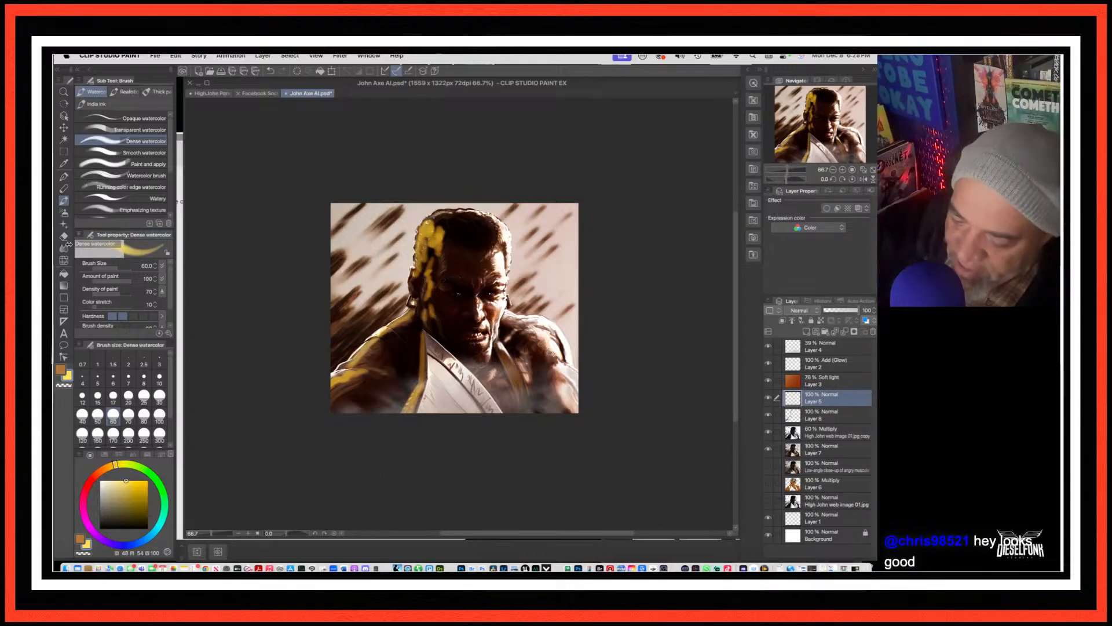
Step: Soften the yellow highlights on Layer 5 with a Gaussian blur of increased strength
click(64, 247)
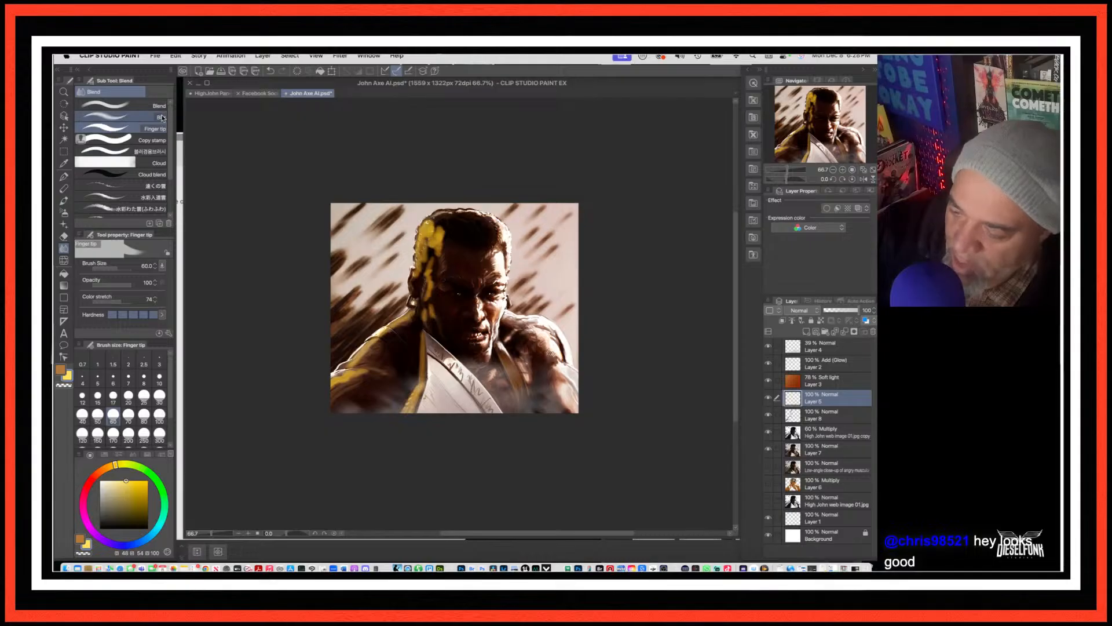
click(133, 117)
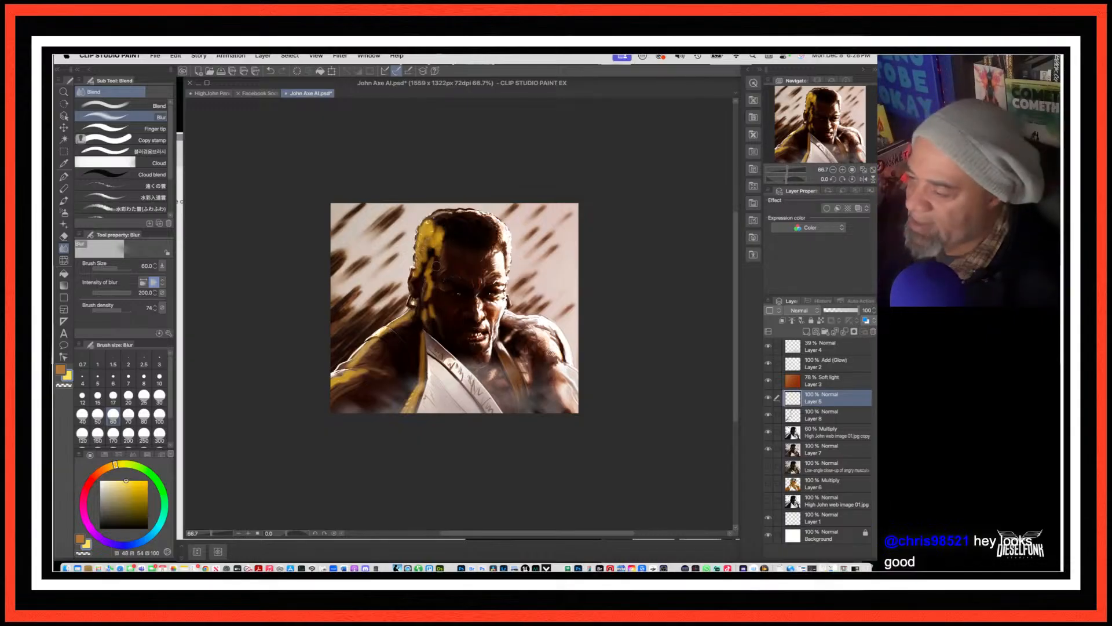
click(349, 56)
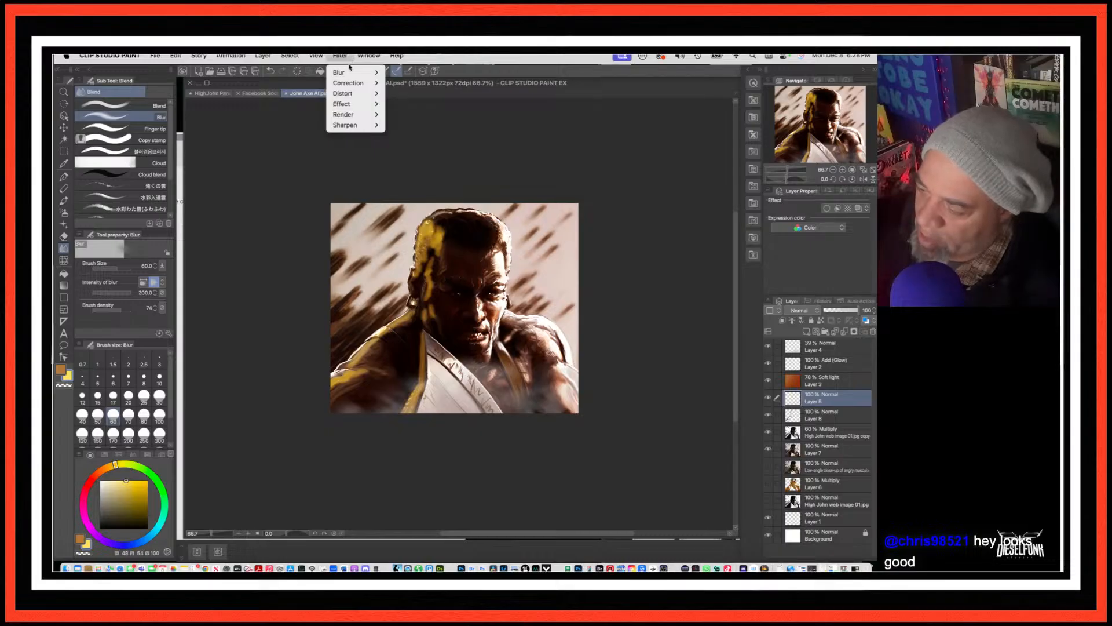
mouse_move(351, 73)
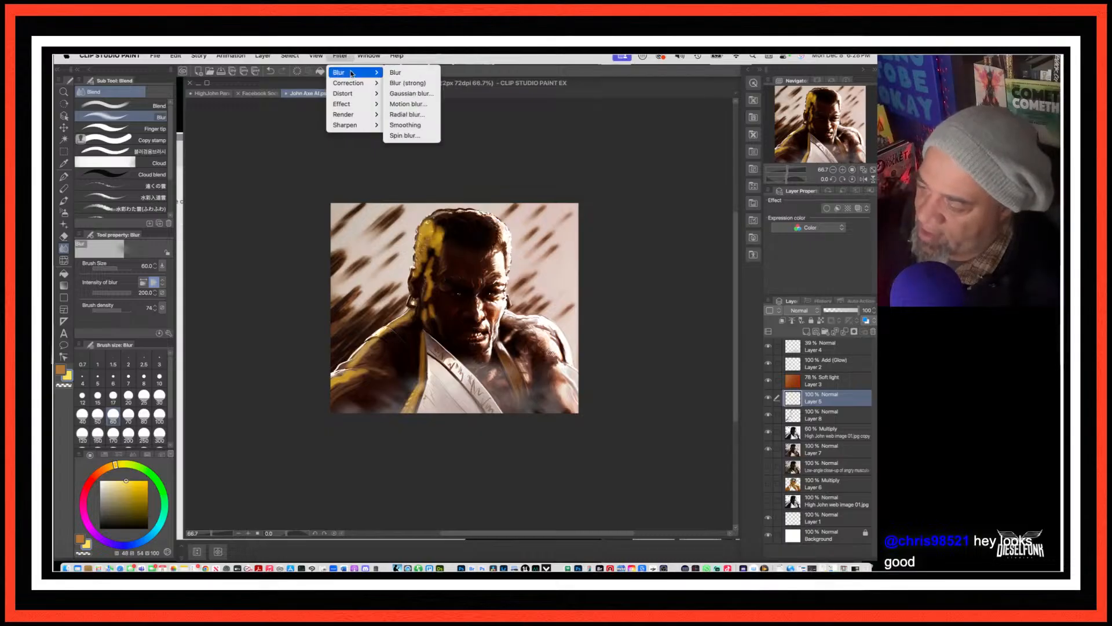
click(419, 94)
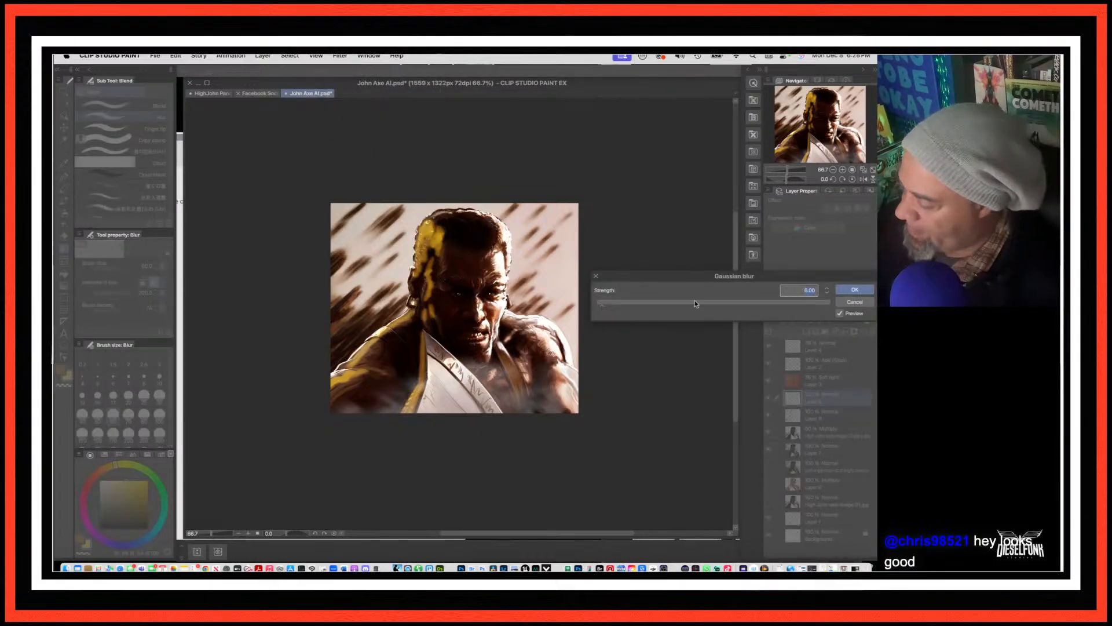
drag(601, 304, 618, 306)
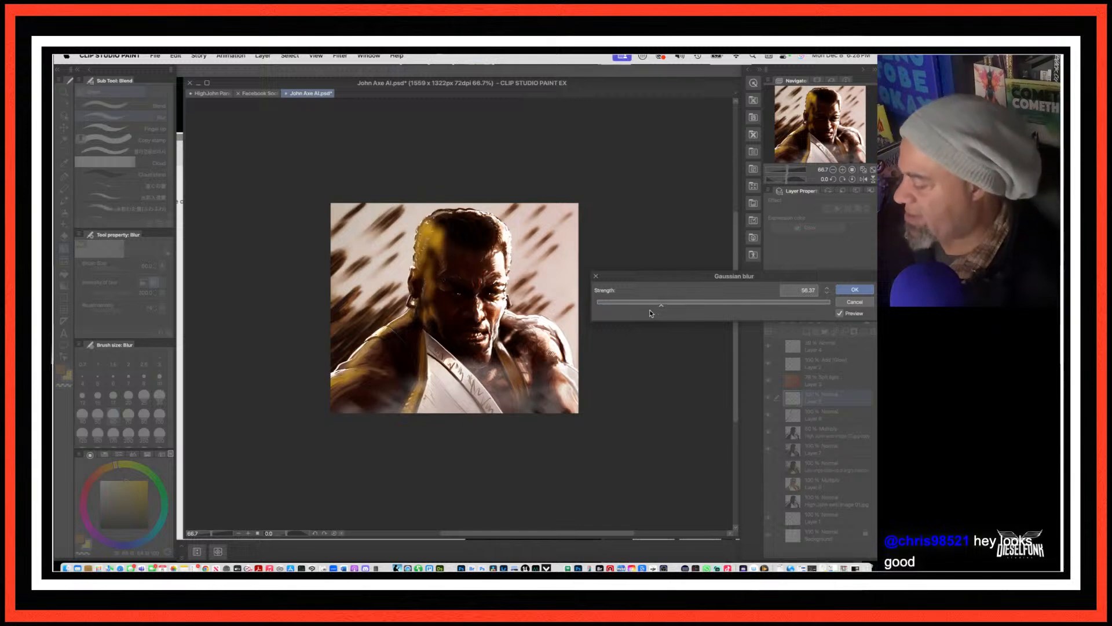
click(854, 291)
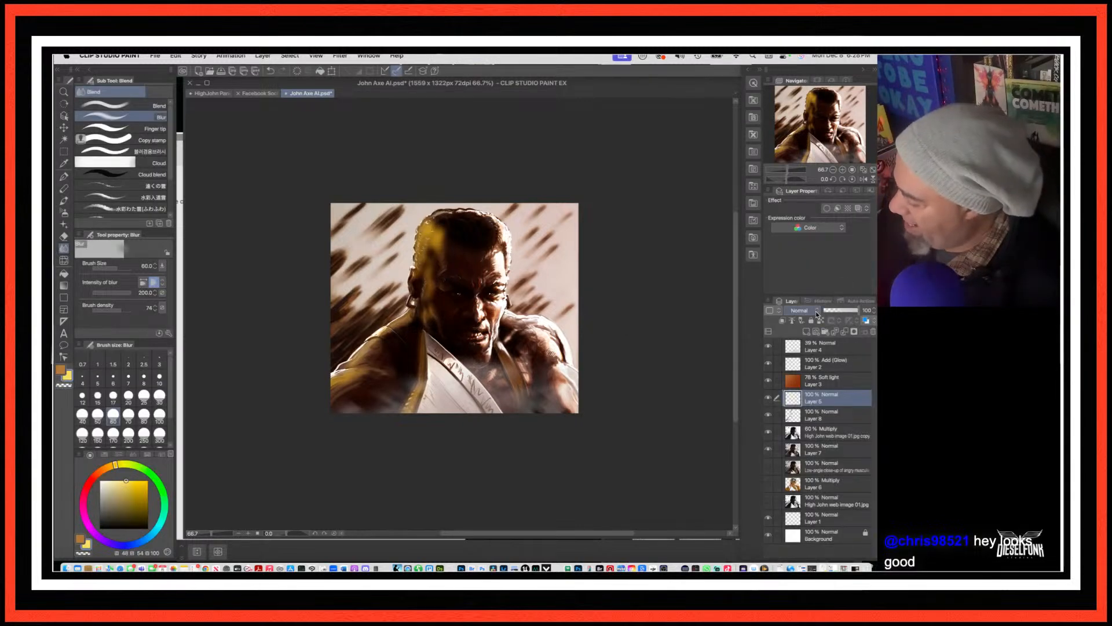
Step: Try the Add (Glow) blending mode on Layer 5, testing it at 41% opacity and again at 100%
click(816, 314)
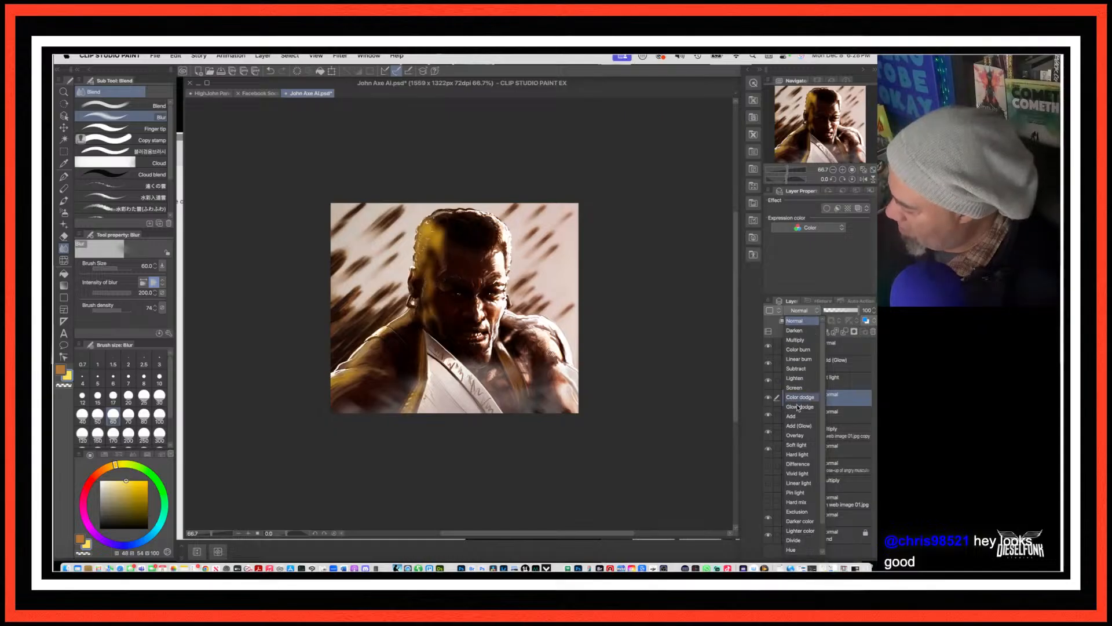
click(799, 426)
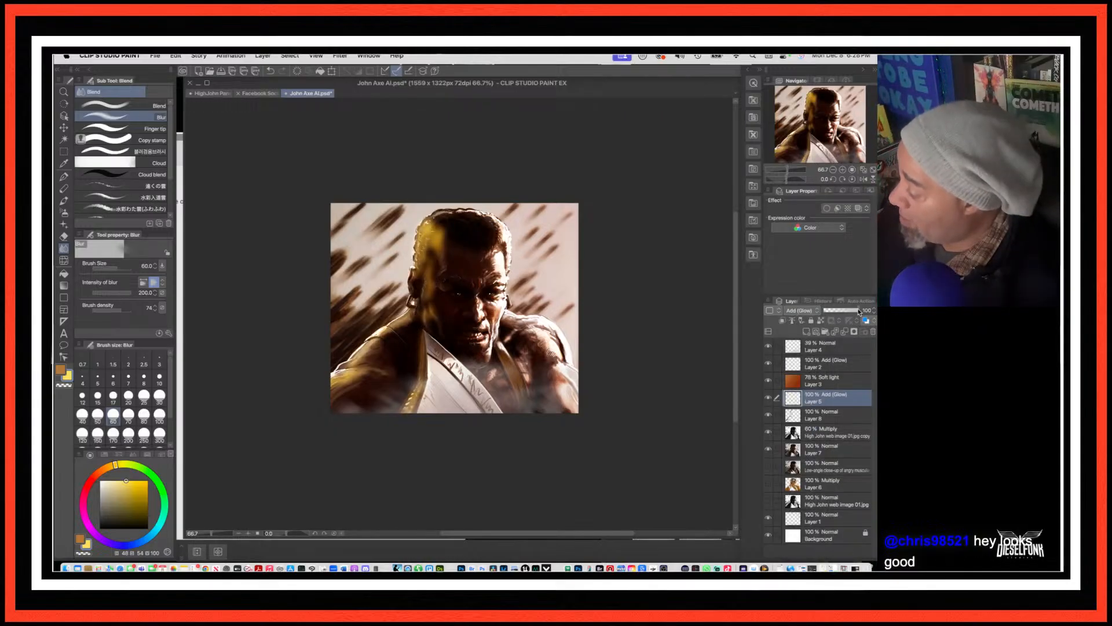
drag(860, 311, 837, 316)
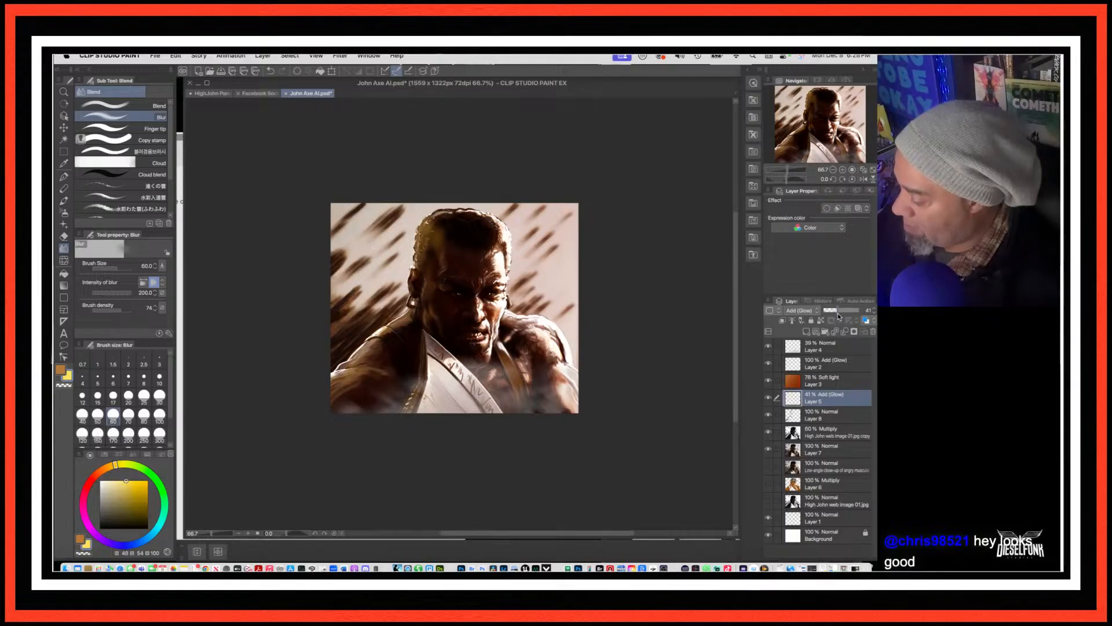
drag(842, 314, 875, 316)
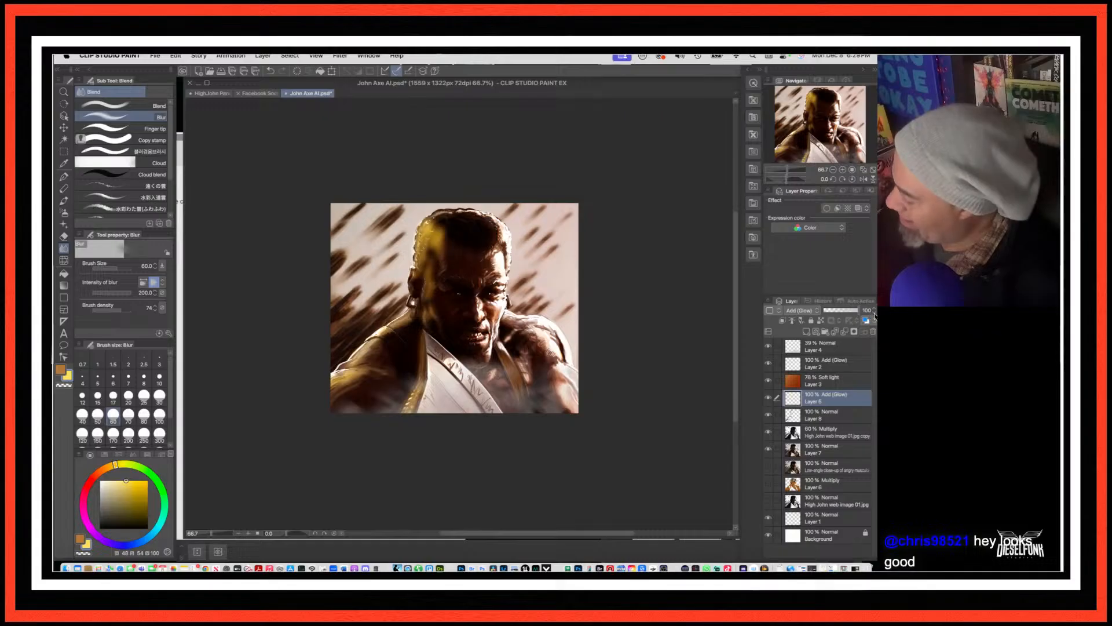
Step: Try the Glow dodge blending mode on Layer 5 at 100% opacity and toggle the layer's visibility to compare the effect
click(818, 313)
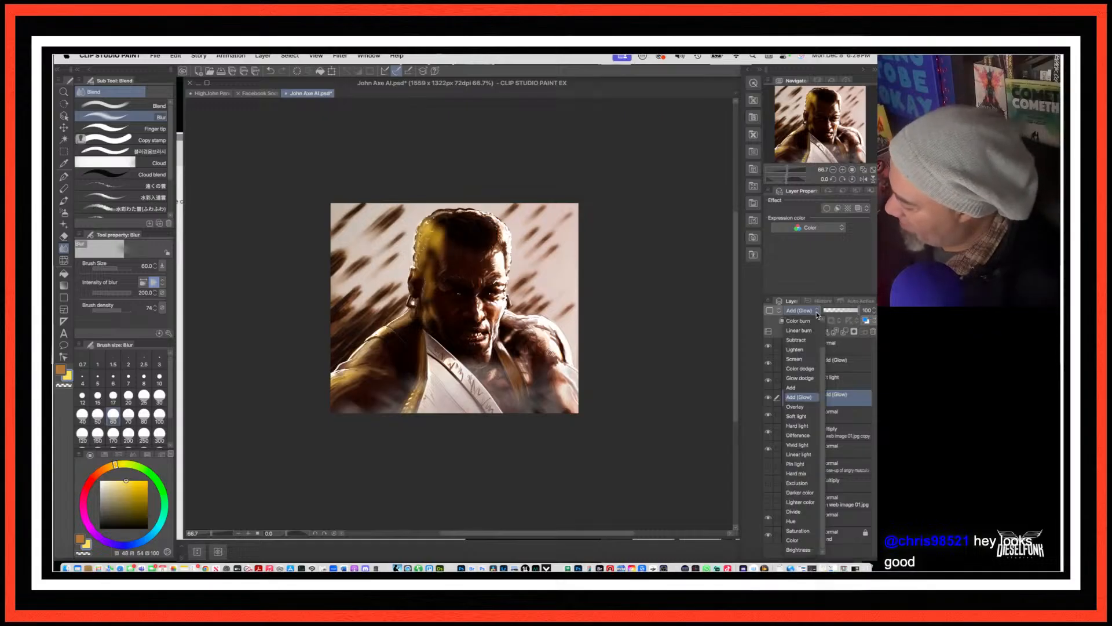
click(806, 379)
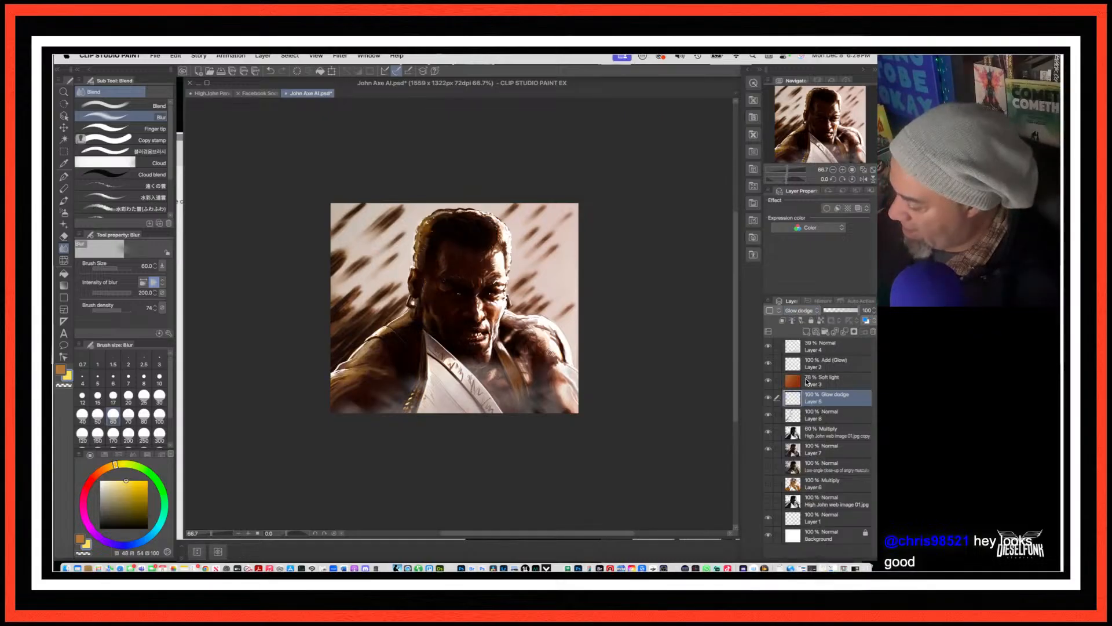
mouse_move(858, 313)
mouse_down()
mouse_move(823, 318)
mouse_move(863, 313)
mouse_up()
click(844, 311)
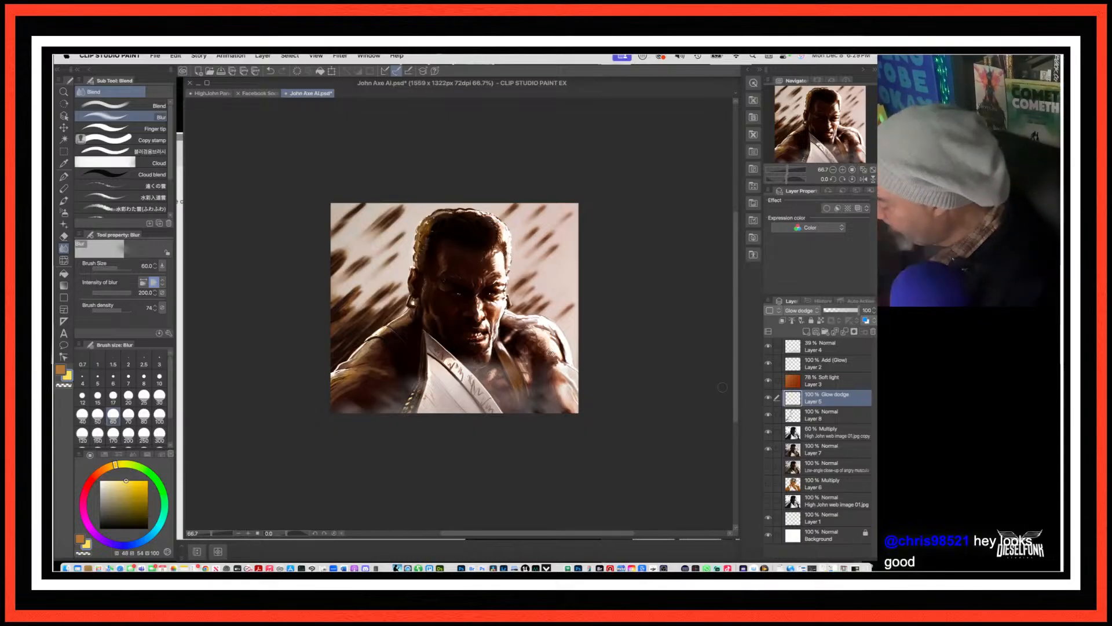
click(769, 399)
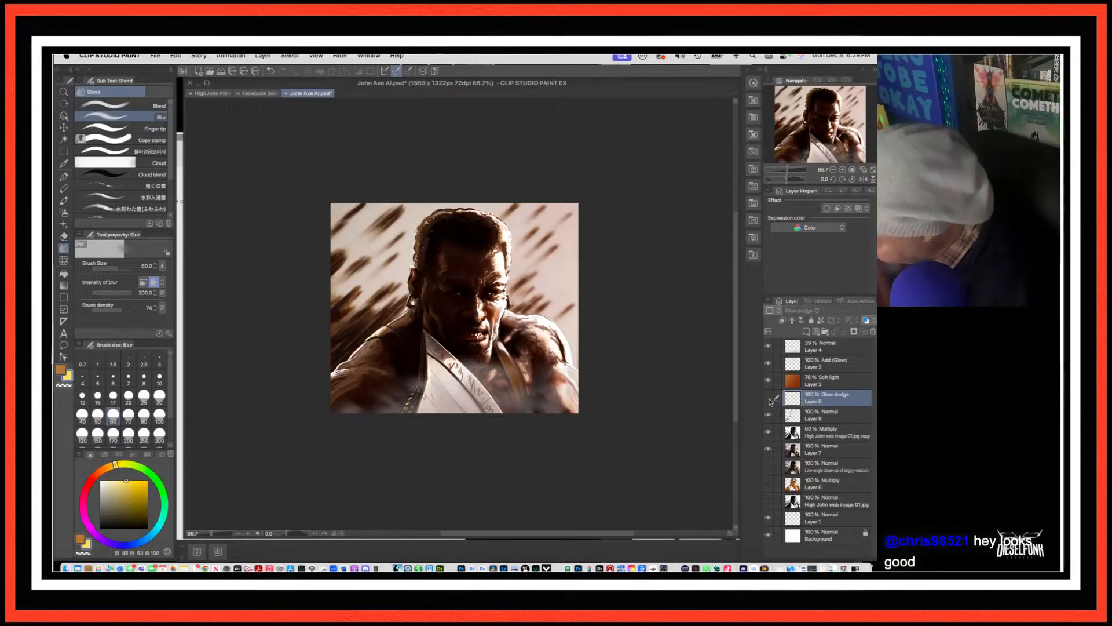
click(769, 400)
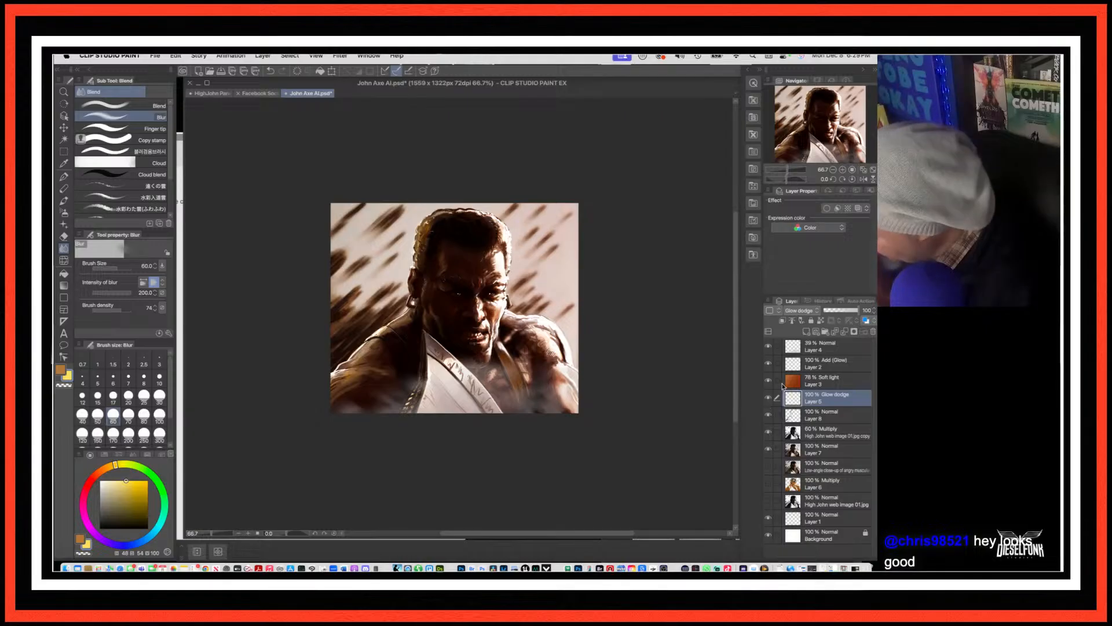
Step: Compare the Add, Add (Glow), Soft light, Glow dodge and Color dodge blending modes on Layer 5
click(817, 312)
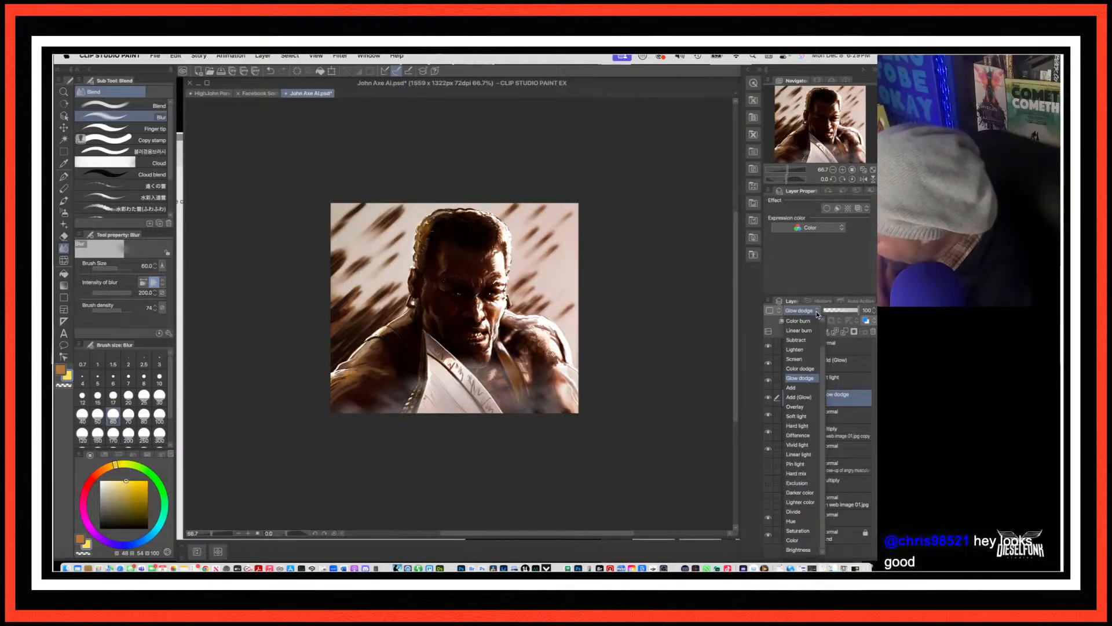
click(795, 388)
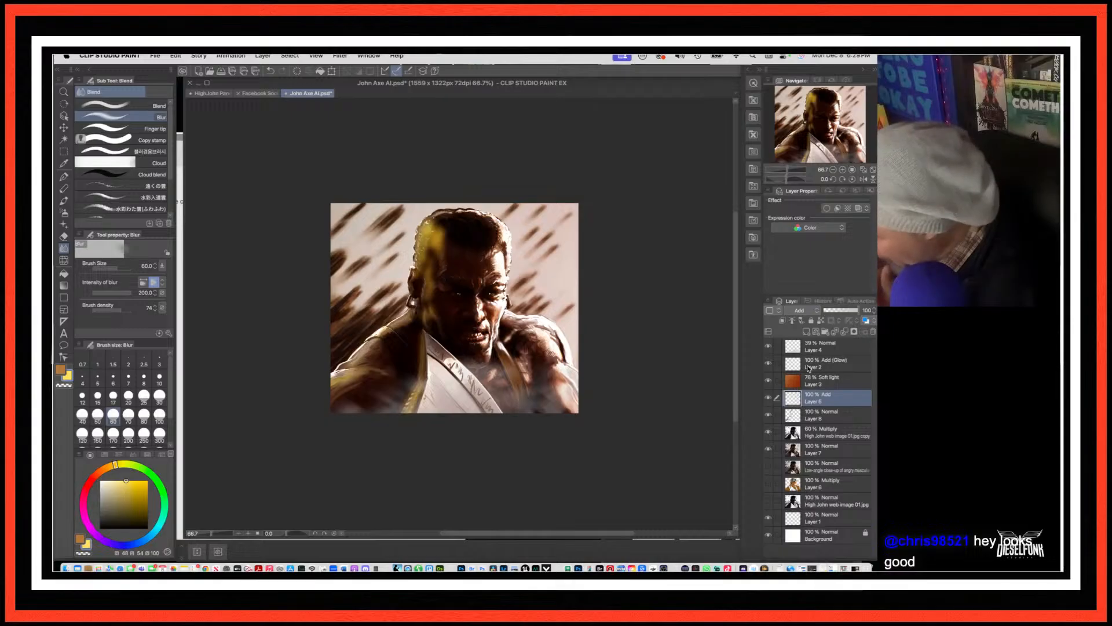
click(817, 313)
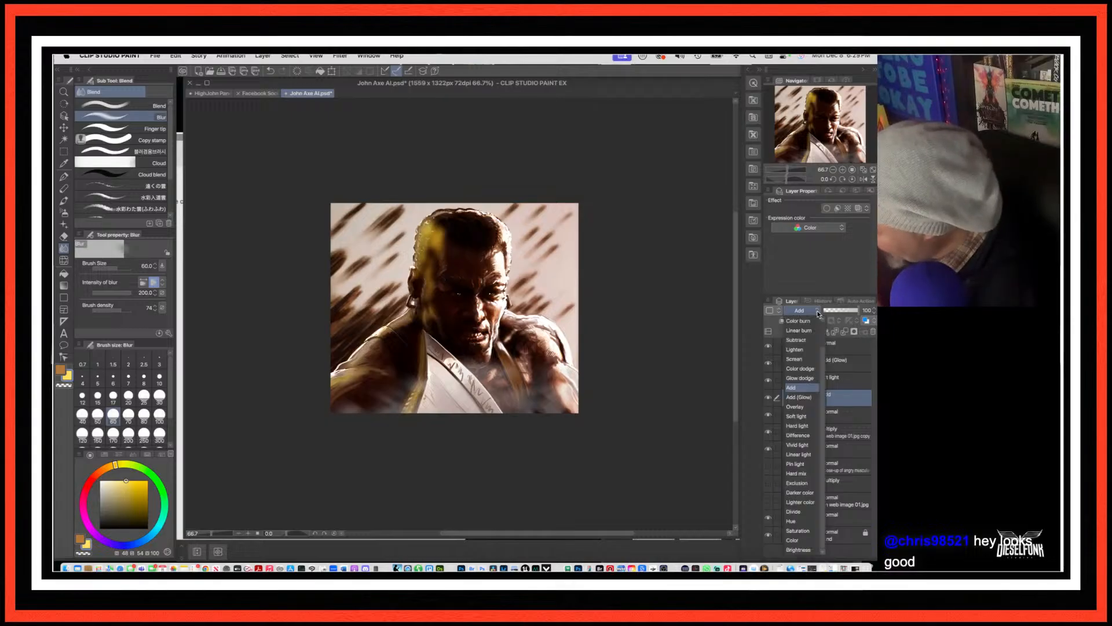
click(801, 398)
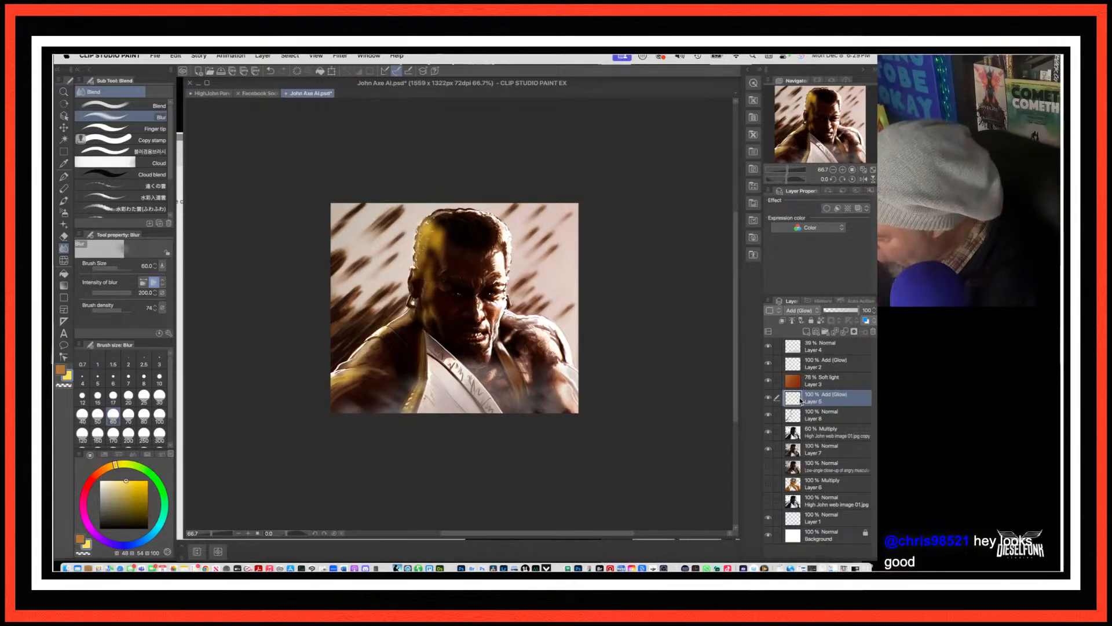
click(814, 311)
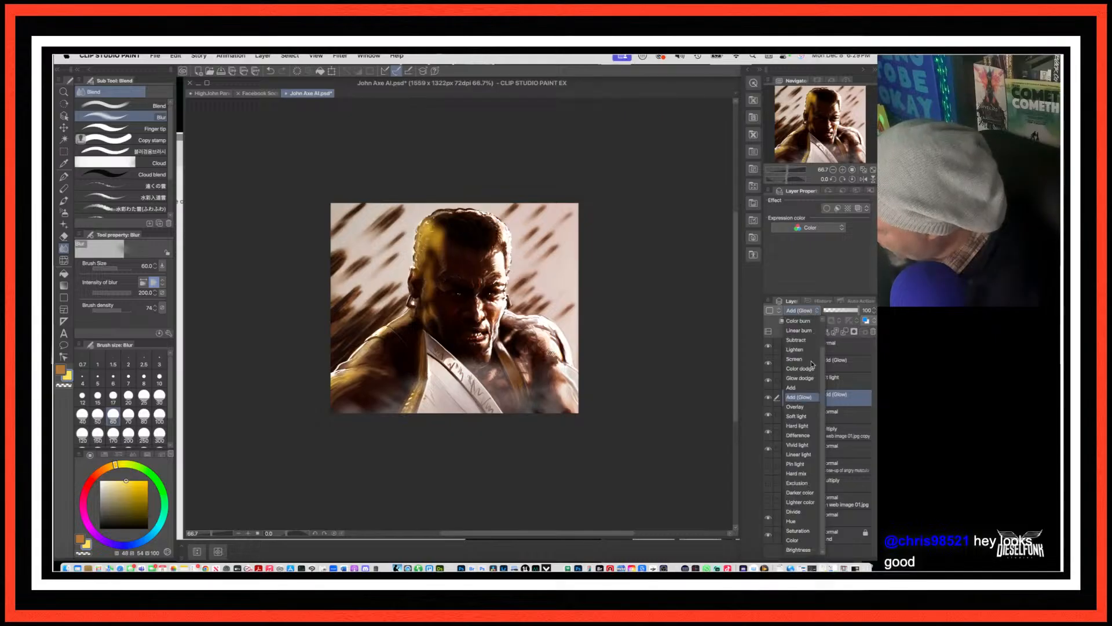
click(803, 416)
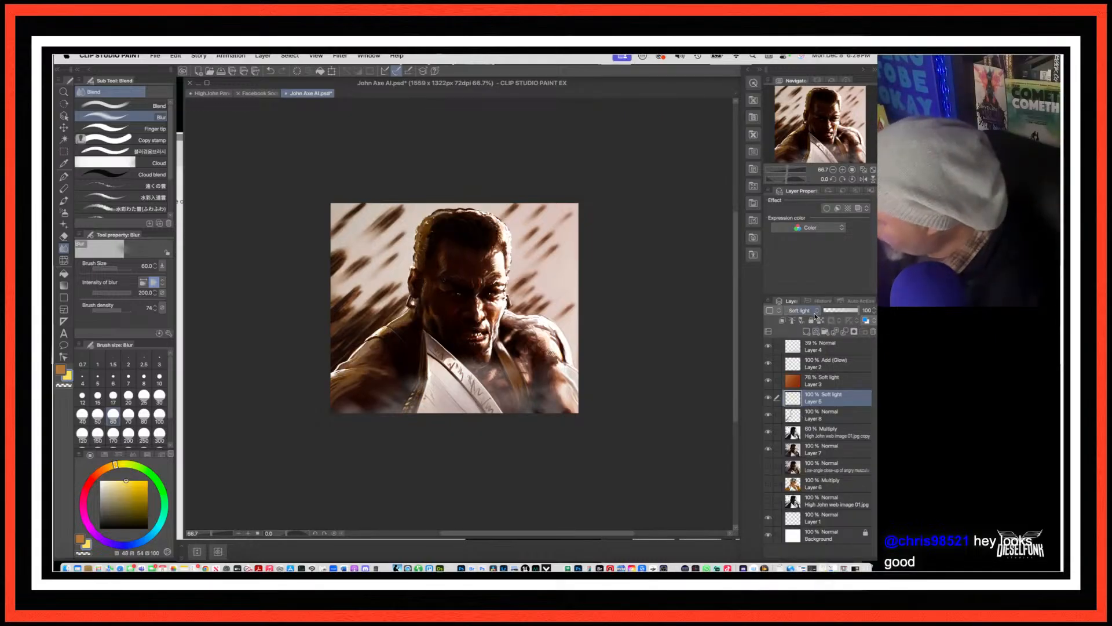
click(816, 316)
click(805, 378)
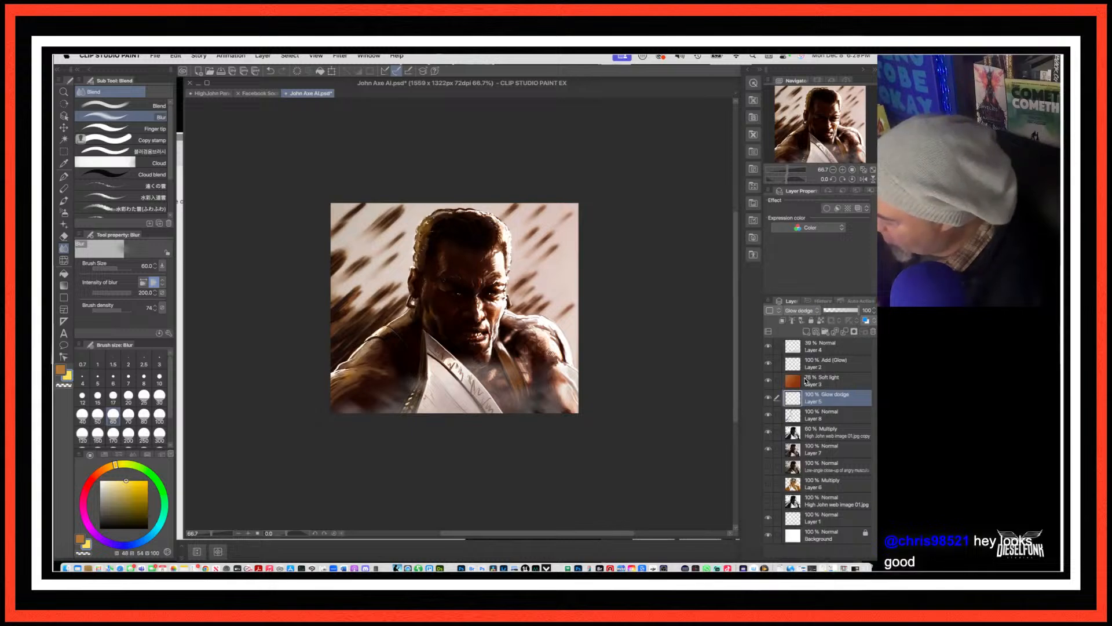
click(816, 316)
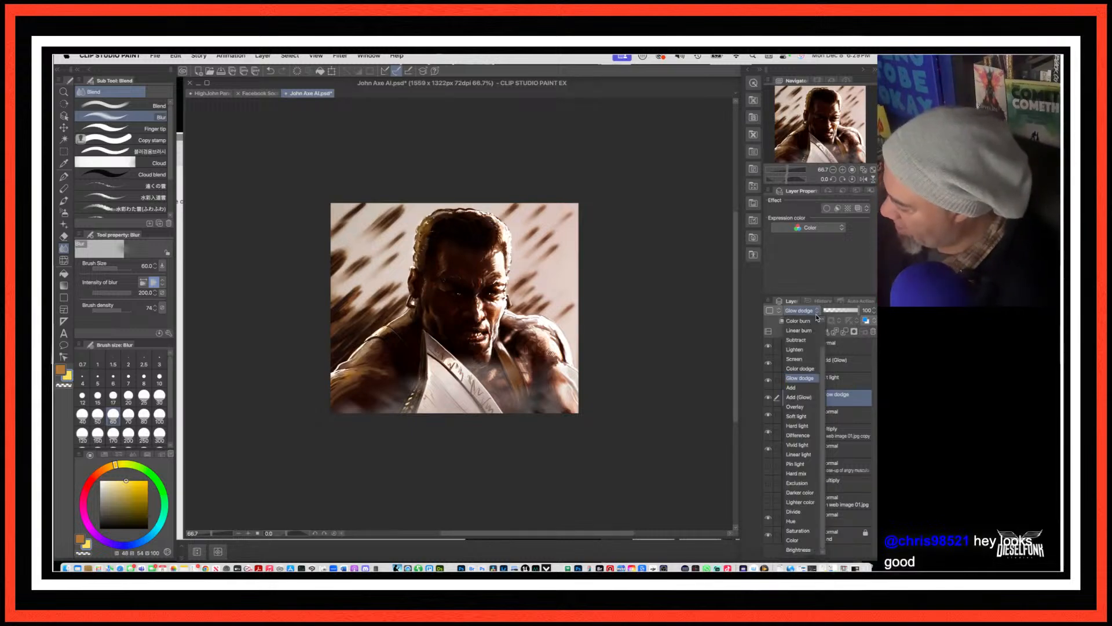
click(806, 369)
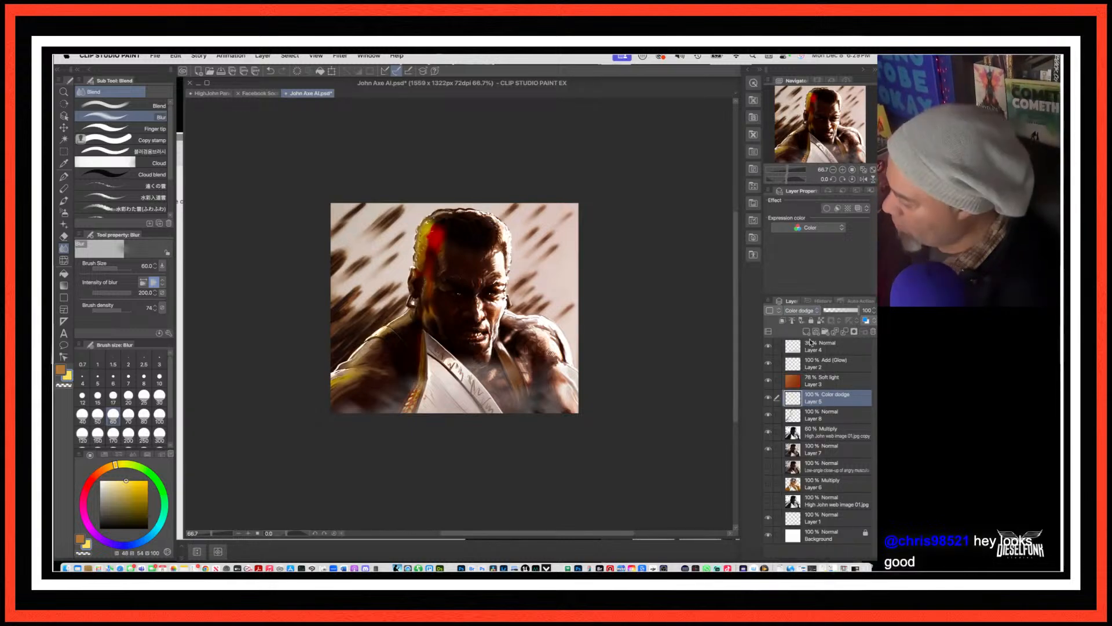
Step: Set Layer 5's blending mode to Glow dodge and save the document
click(816, 312)
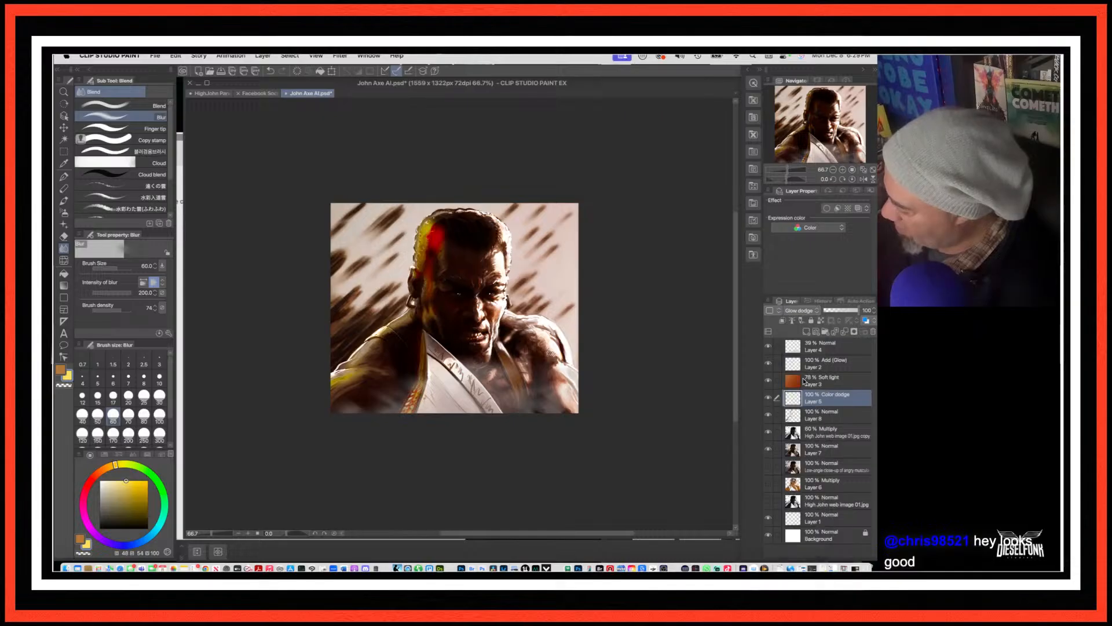
click(804, 380)
key(super+s)
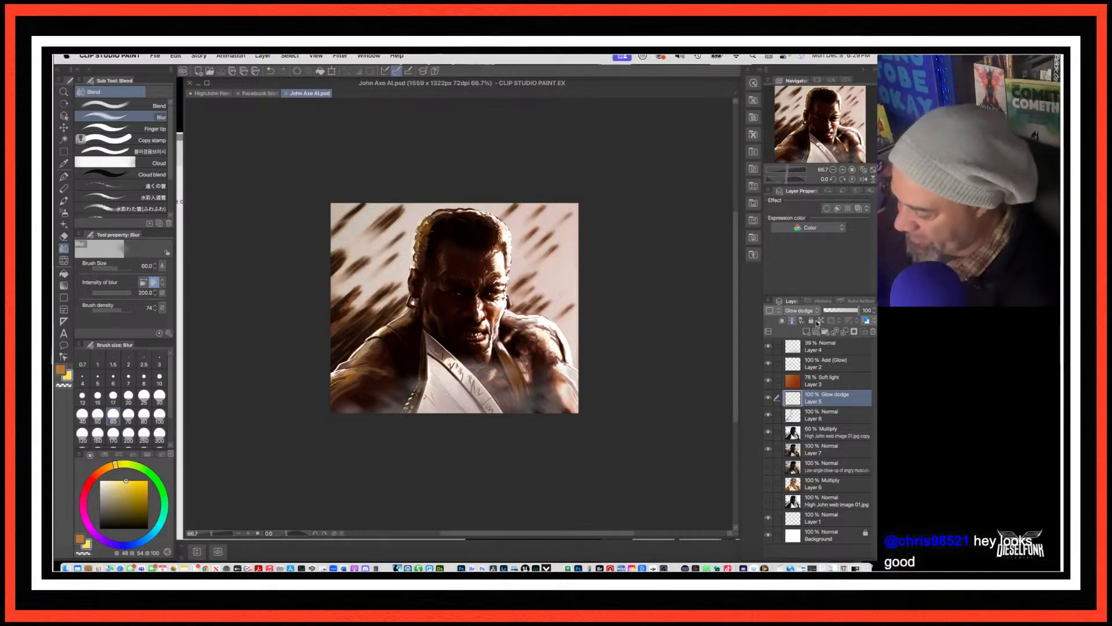
scroll(391, 335, up, 3)
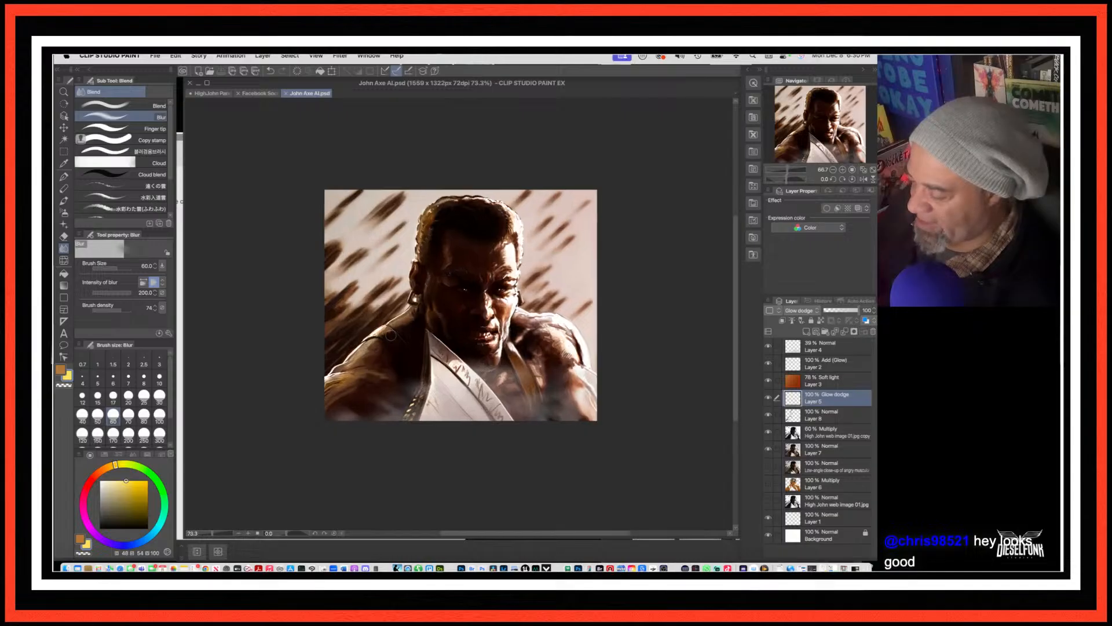
scroll(391, 335, up, 1)
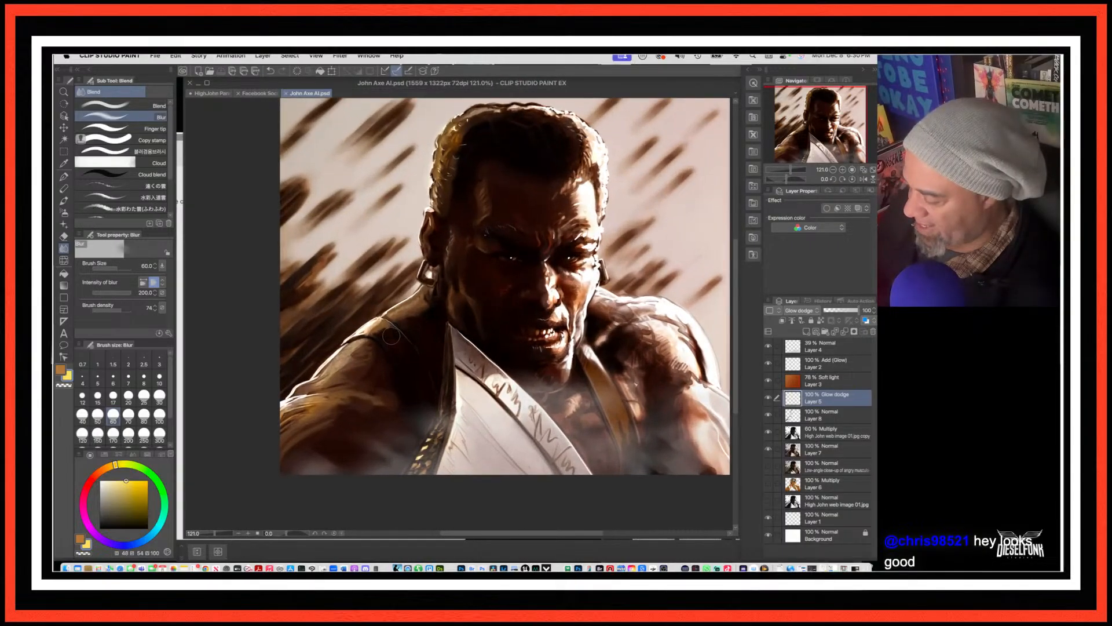
scroll(392, 336, down, 1)
scroll(393, 337, up, 1)
scroll(393, 337, down, 1)
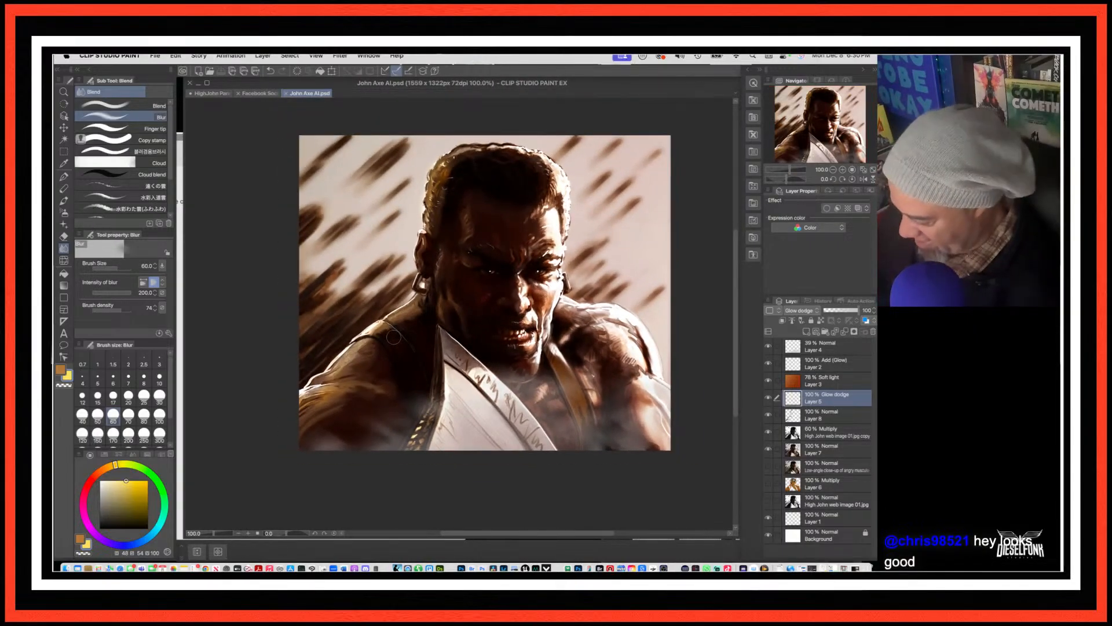
drag(494, 317, 455, 340)
scroll(447, 343, right, 2)
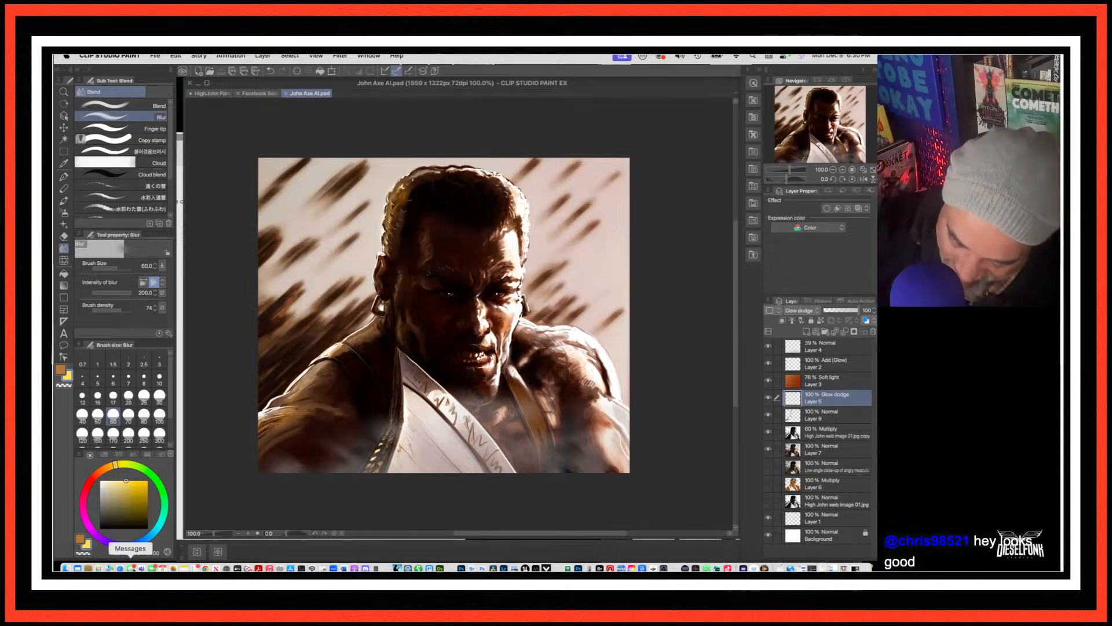
click(132, 567)
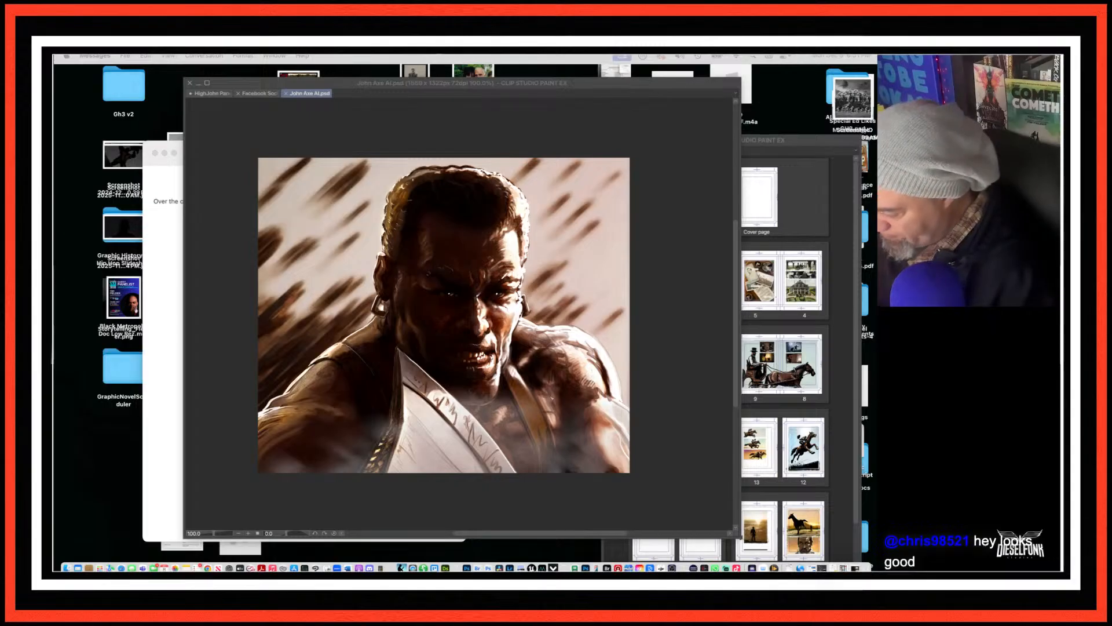
click(705, 302)
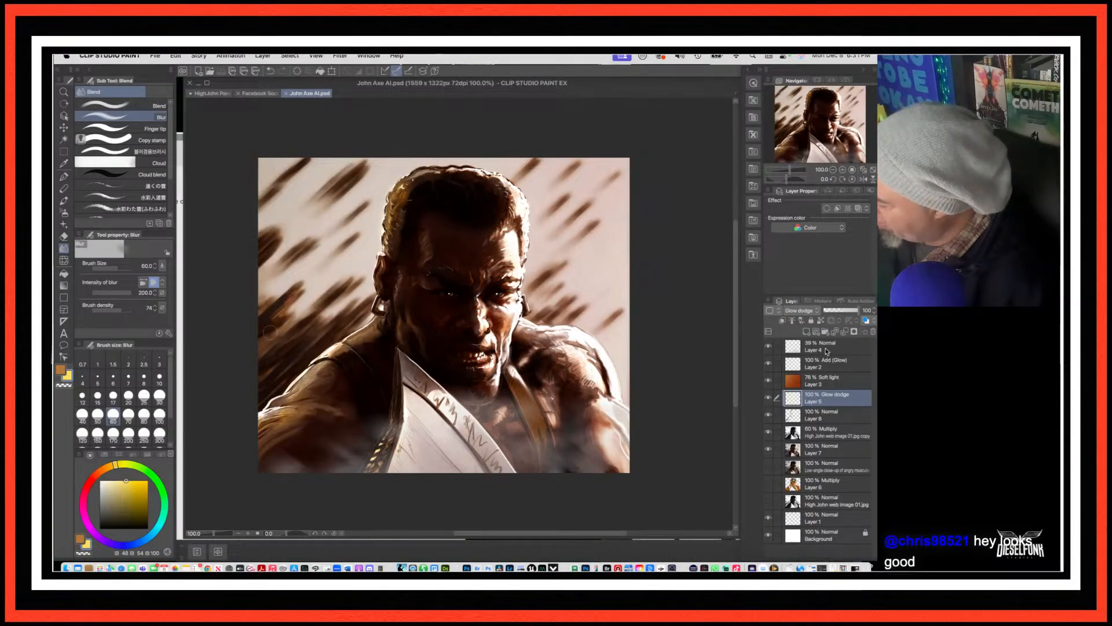
Step: Add a new layer above Layer 4 and reduce the Blur brush size to 7
click(806, 332)
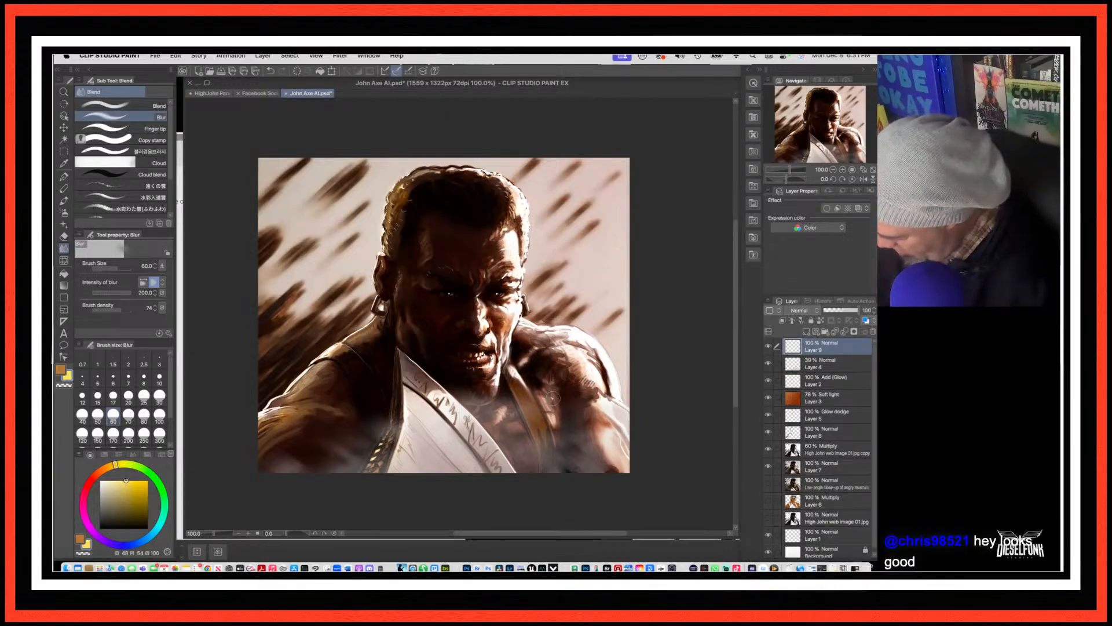
key([)
key([)
key([)
key([)
key([)
key([)
key([)
key([)
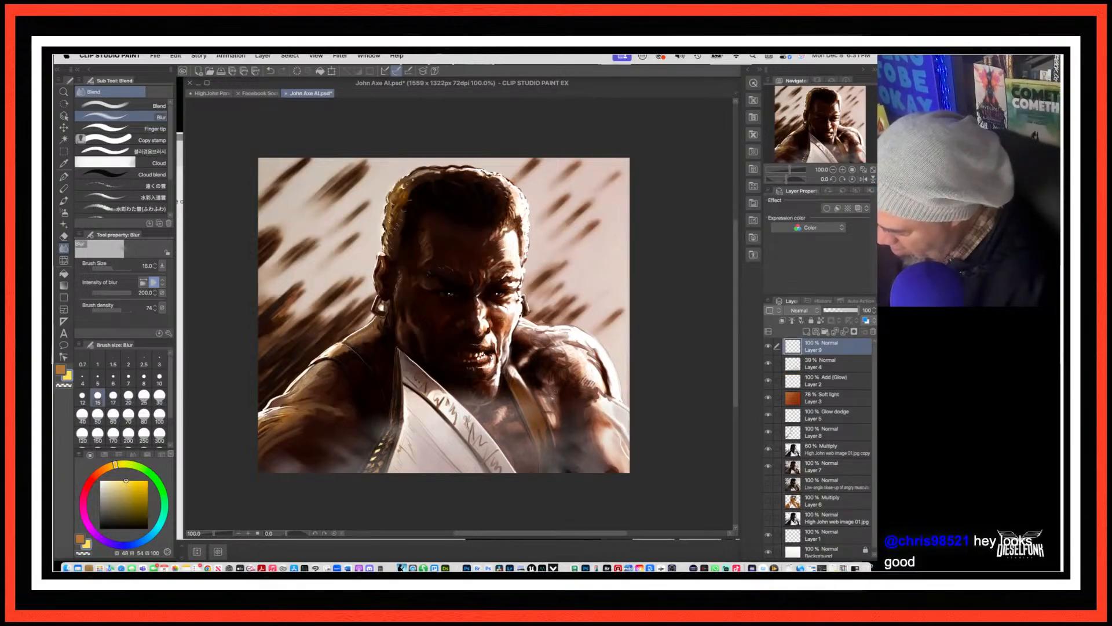
key([)
key([)
key([)
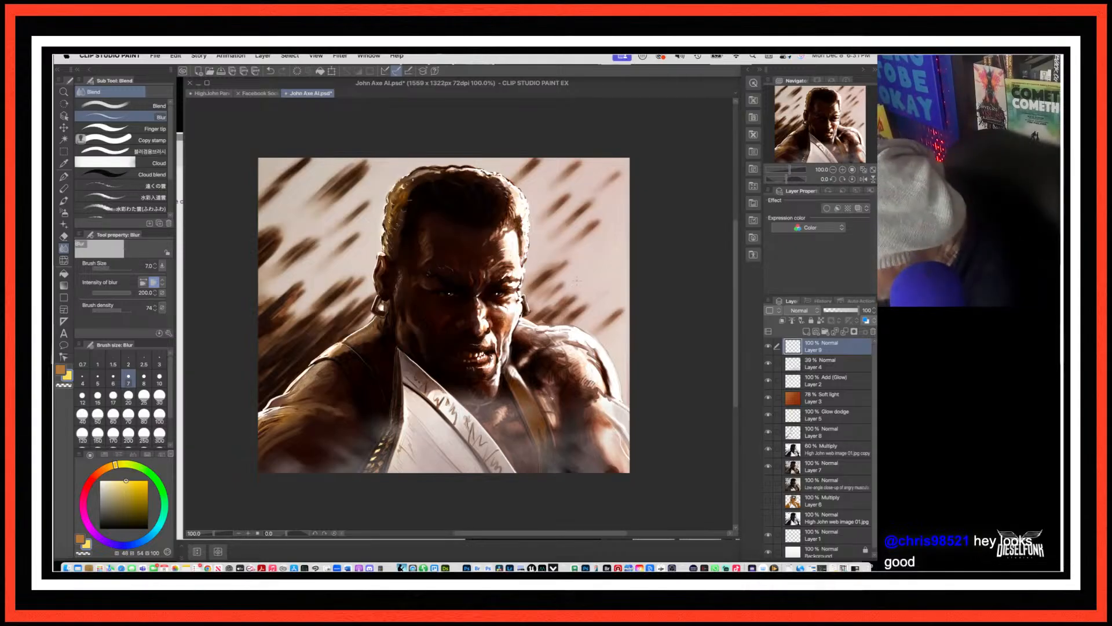
Step: Choose a darker yellow-brown drawing colour and reduce the G-pen brush size to 5
scroll(578, 281, up, 2)
scroll(580, 281, up, 2)
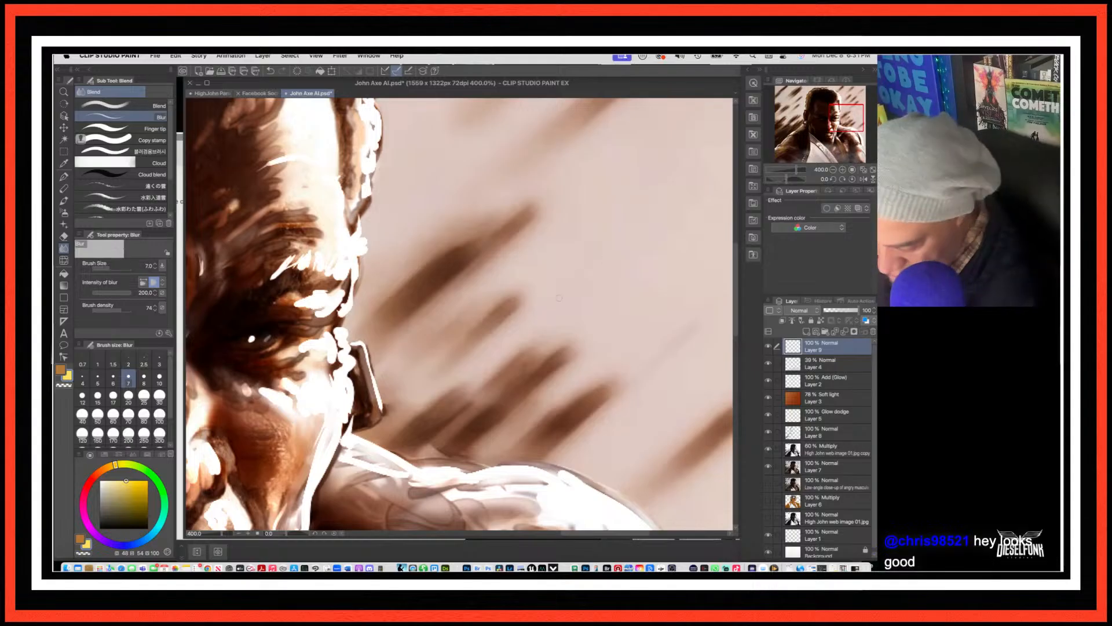
click(135, 508)
click(132, 510)
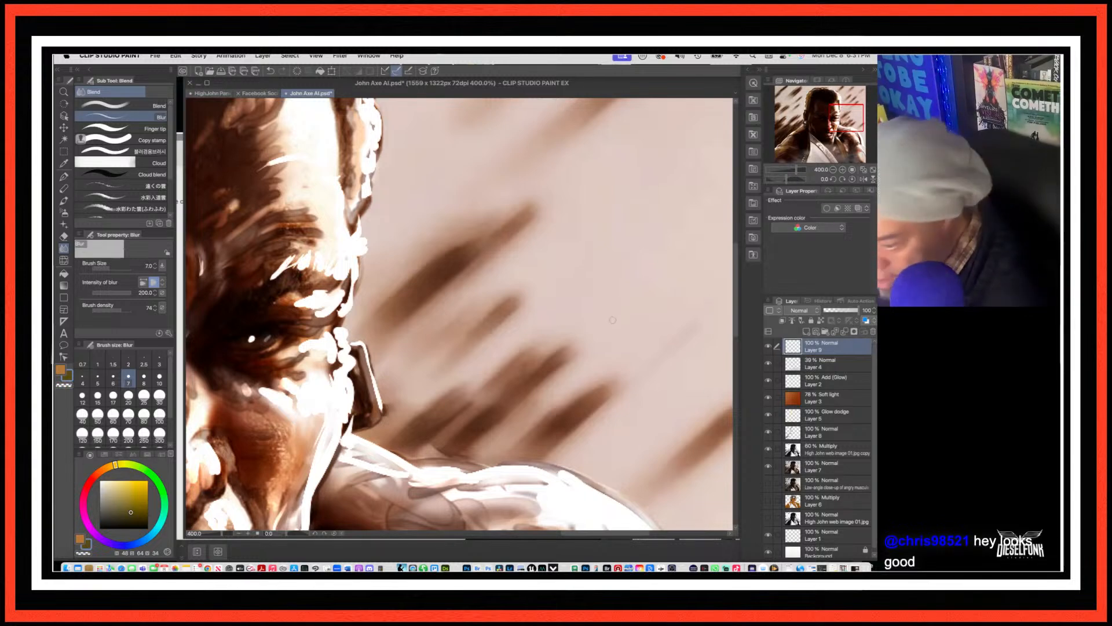
click(64, 177)
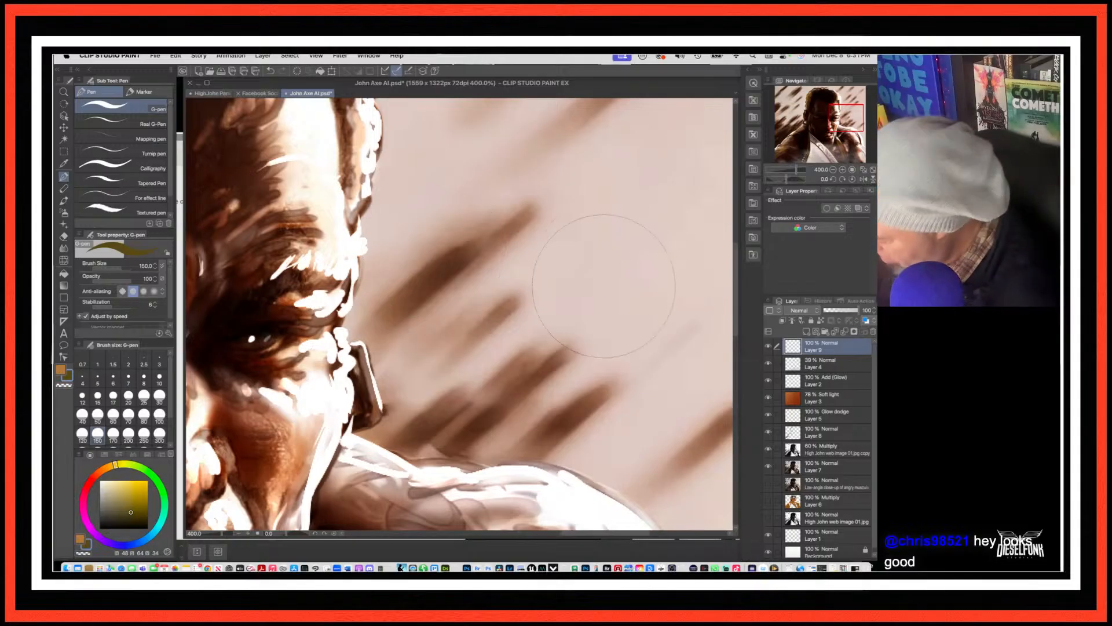
key(bracketleft)
key(bracketleft)
key(bracketleft)
key(bracketleft)
key(bracketleft)
key(bracketleft)
key(bracketleft)
key(bracketleft)
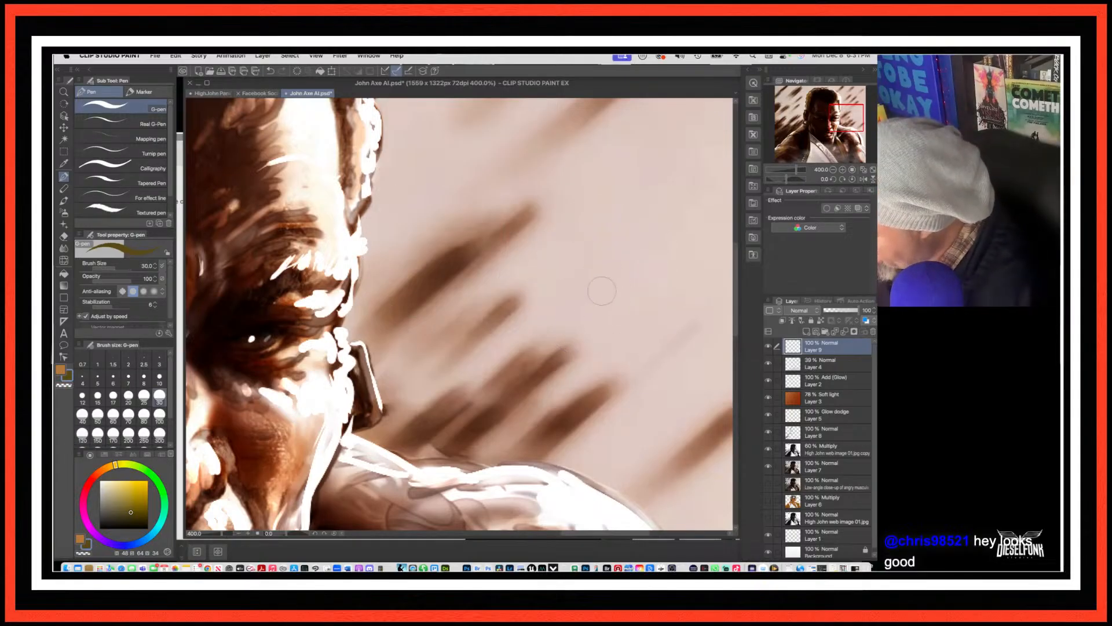
key(bracketleft)
key(bracketleft)
key(bracketleft)
key(bracketleft)
key(bracketleft)
key(bracketleft)
key(bracketleft)
key(bracketleft)
key(bracketleft)
key(bracketleft)
key(bracketleft)
key(bracketleft)
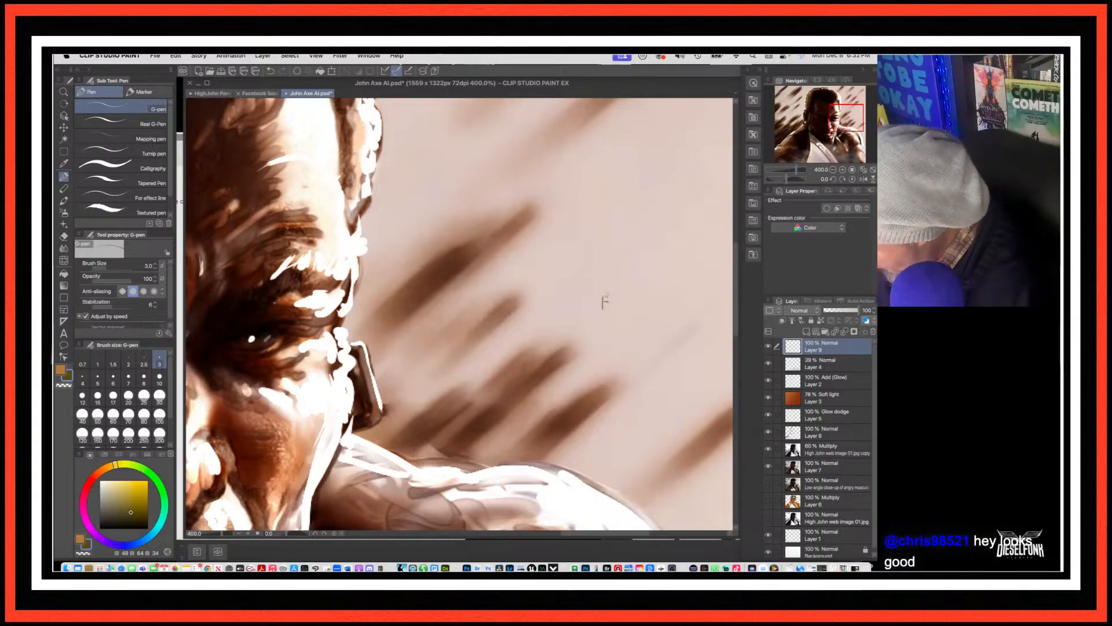
key(bracketright)
key(bracketright)
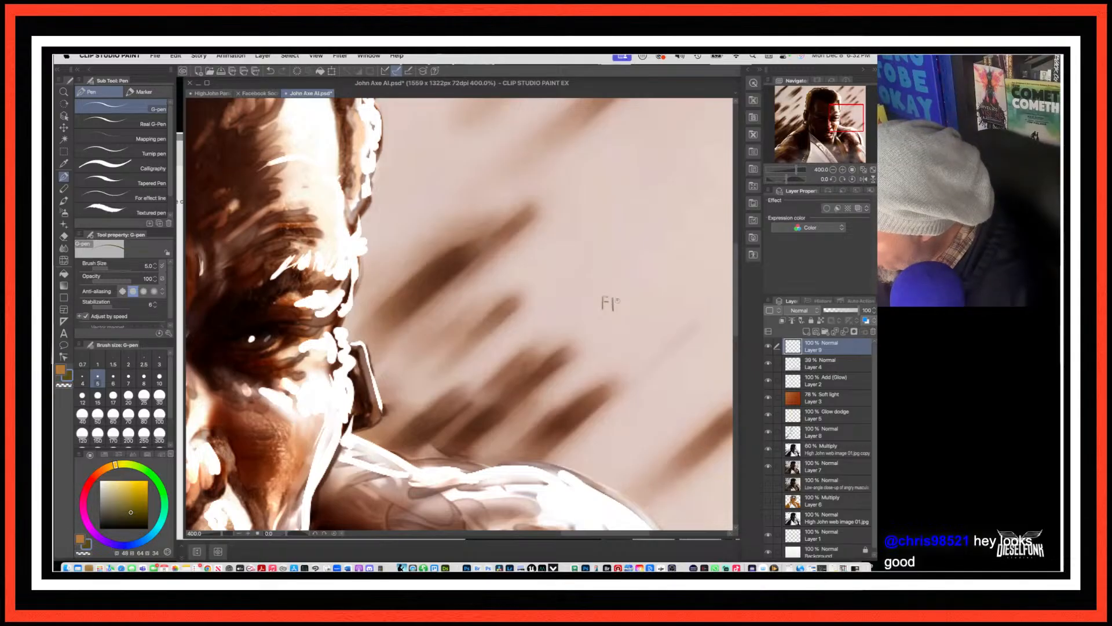
Step: Hand-letter the artist's surname signature with 25 beneath it in the pale background beside the face
drag(617, 301, 618, 308)
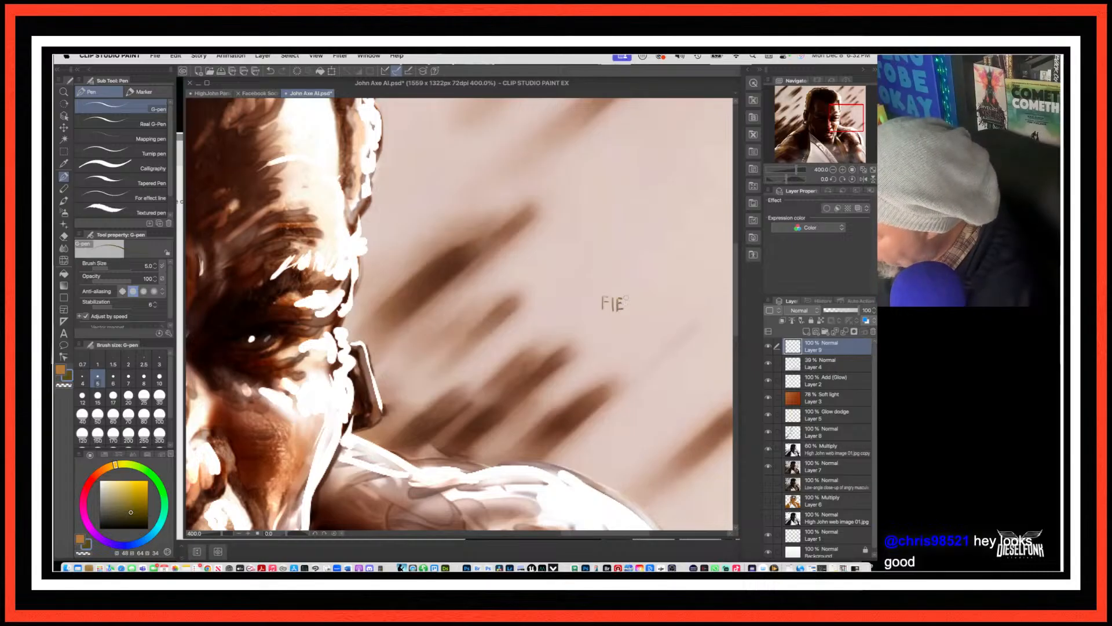
drag(627, 295, 627, 305)
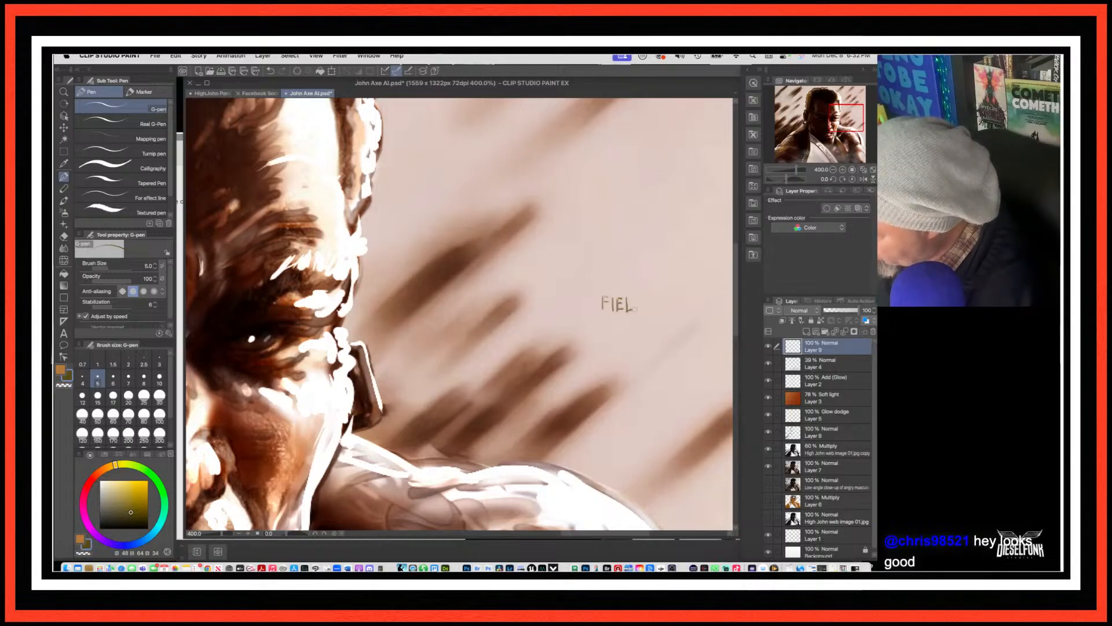
drag(635, 297, 635, 309)
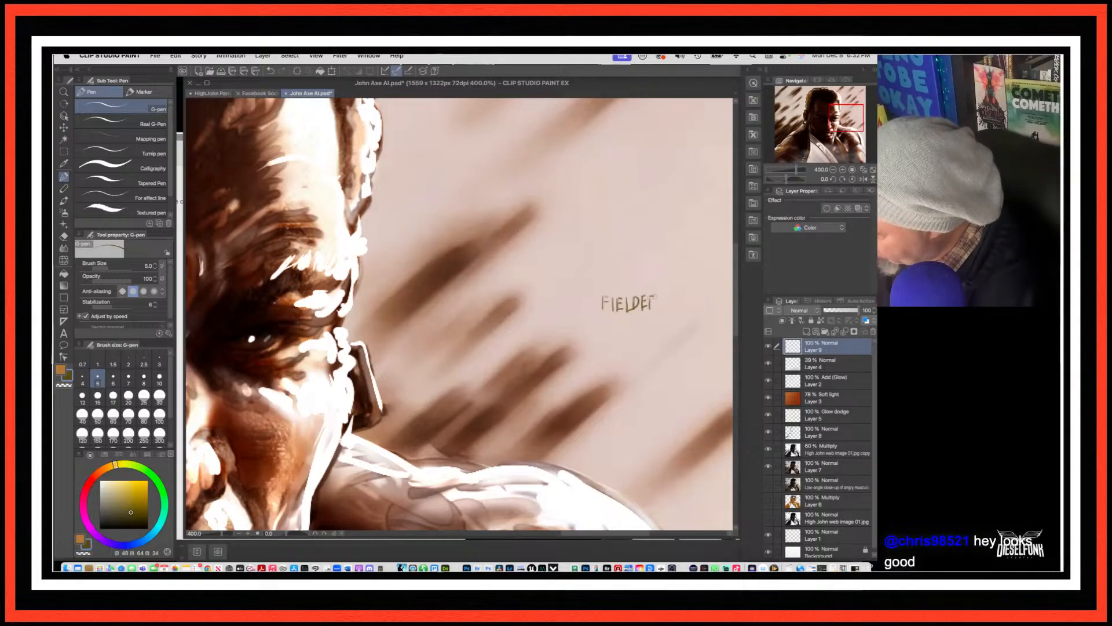
drag(649, 297, 651, 303)
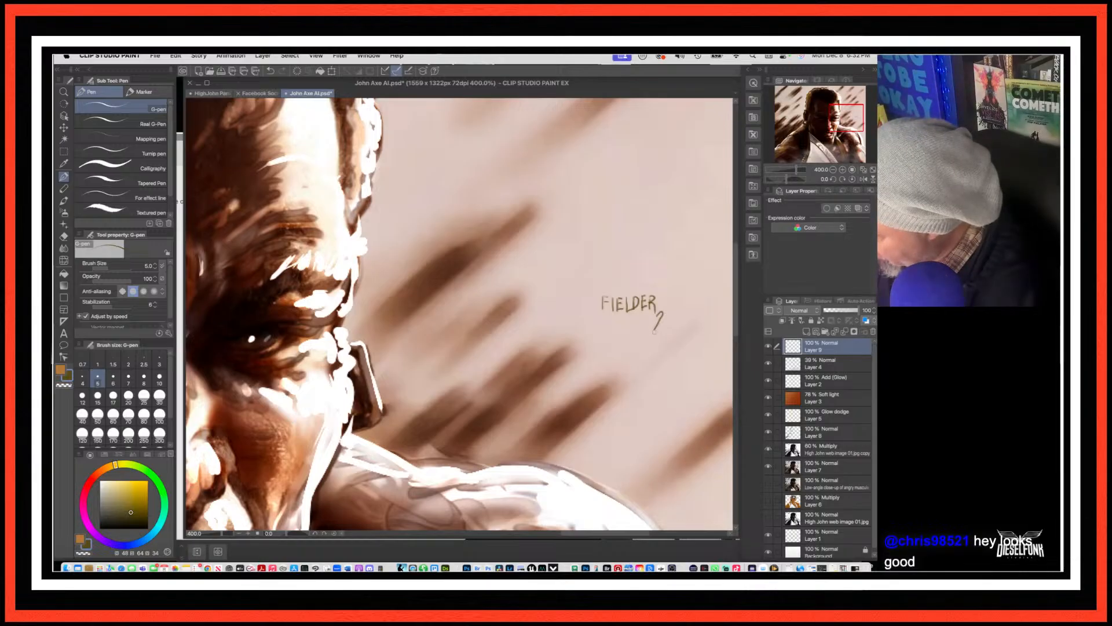
drag(654, 330, 662, 328)
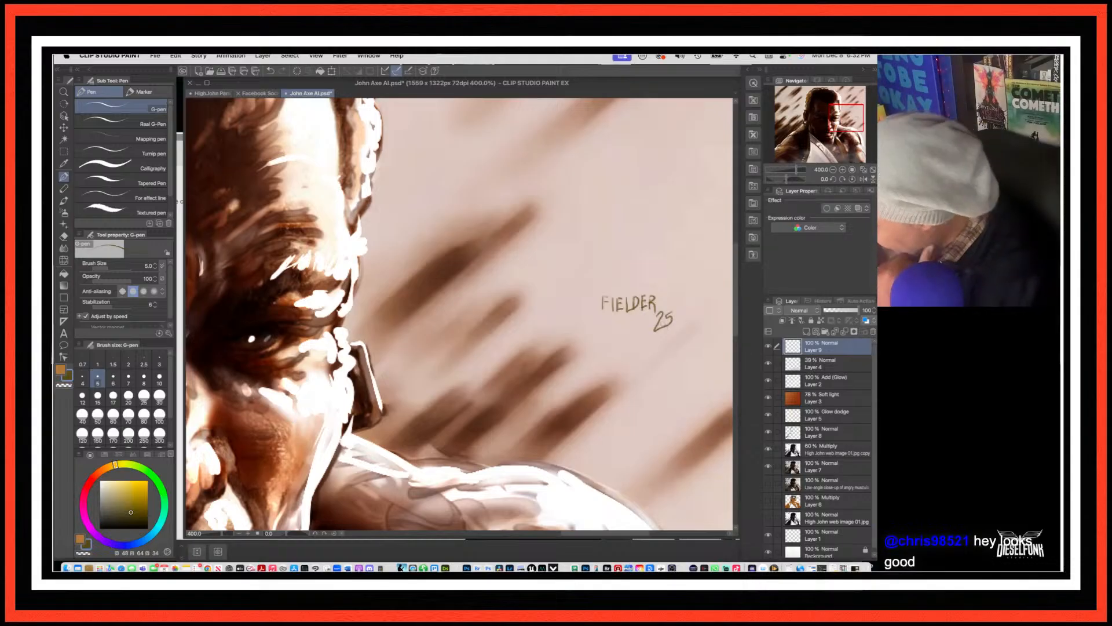
scroll(663, 326, down, 5)
scroll(663, 326, down, 2)
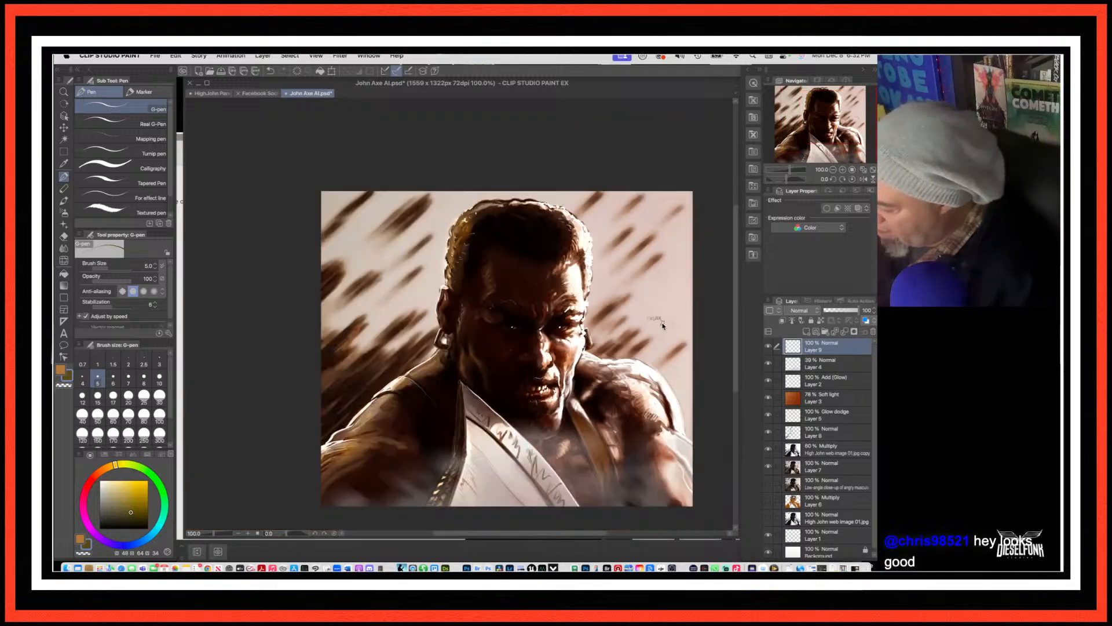
Step: Move the signature layer down to the lower edge of the illustration and save the document
click(64, 127)
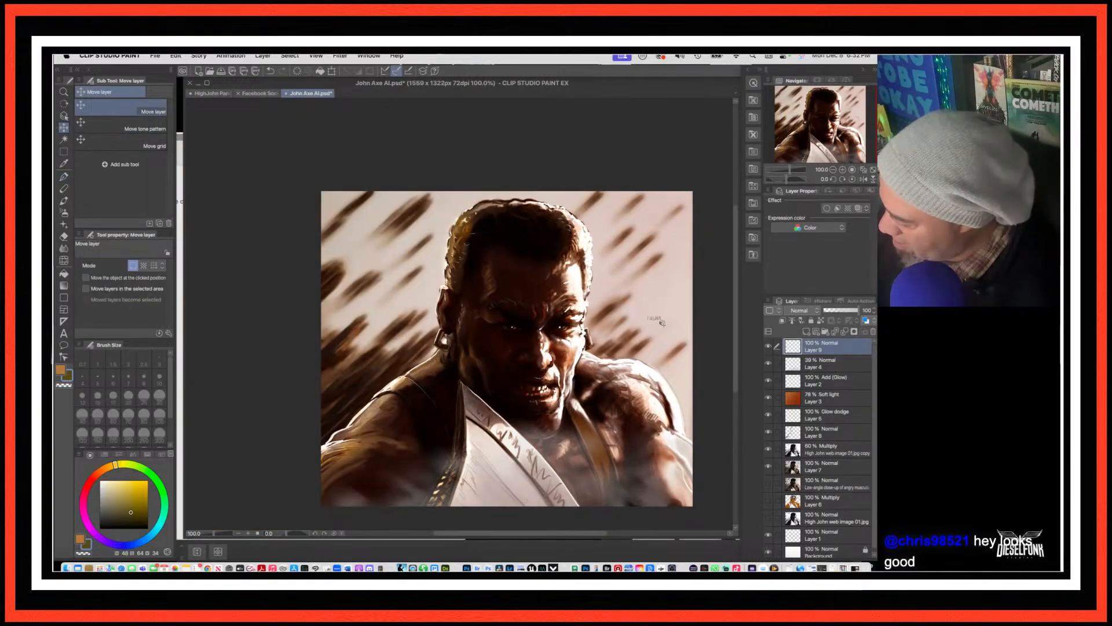
mouse_move(666, 313)
mouse_down()
mouse_move(613, 351)
mouse_move(497, 389)
mouse_move(422, 438)
mouse_up()
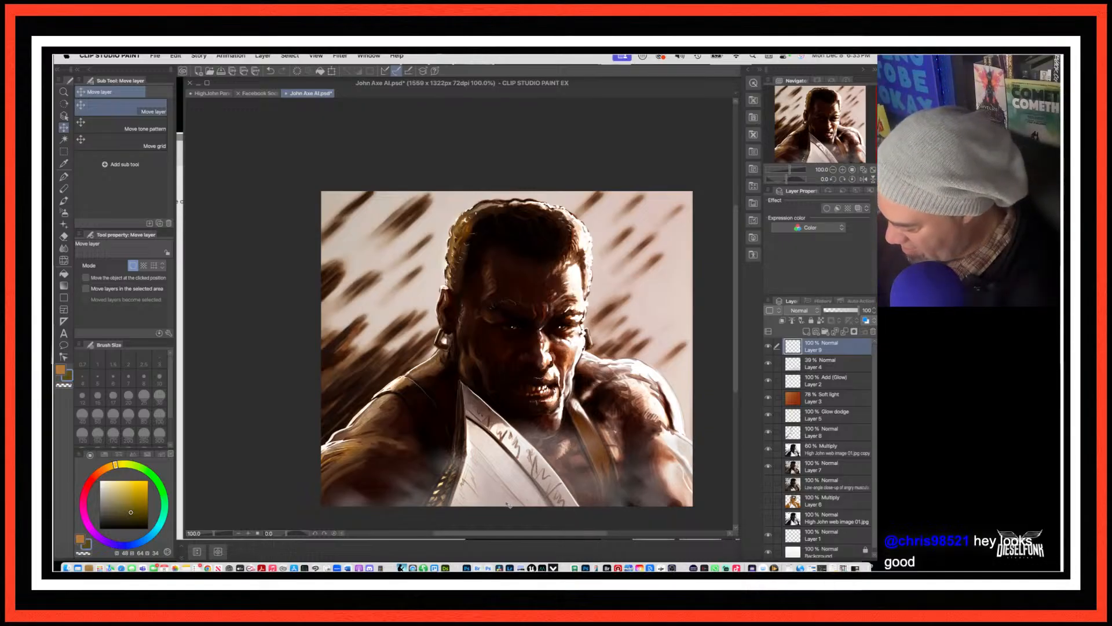
drag(504, 501, 543, 524)
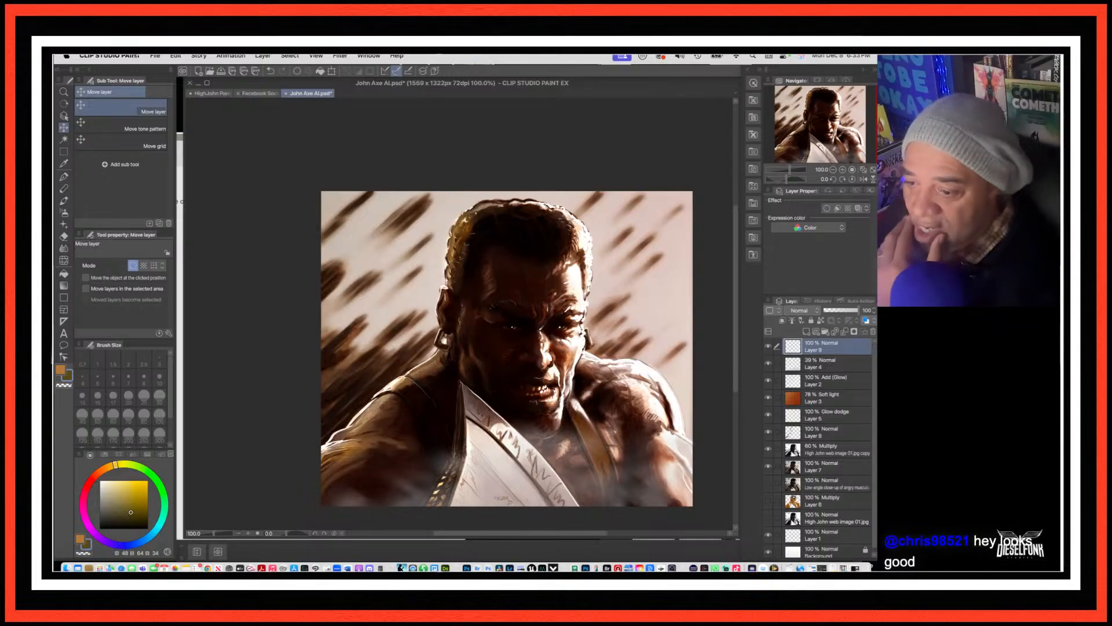
click(154, 56)
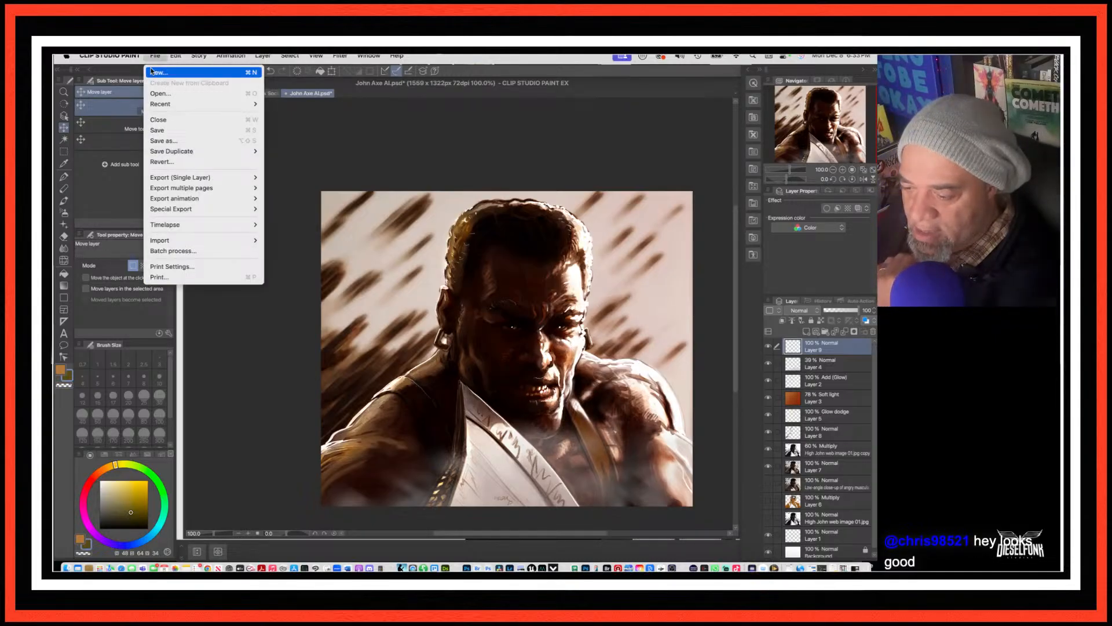
click(162, 129)
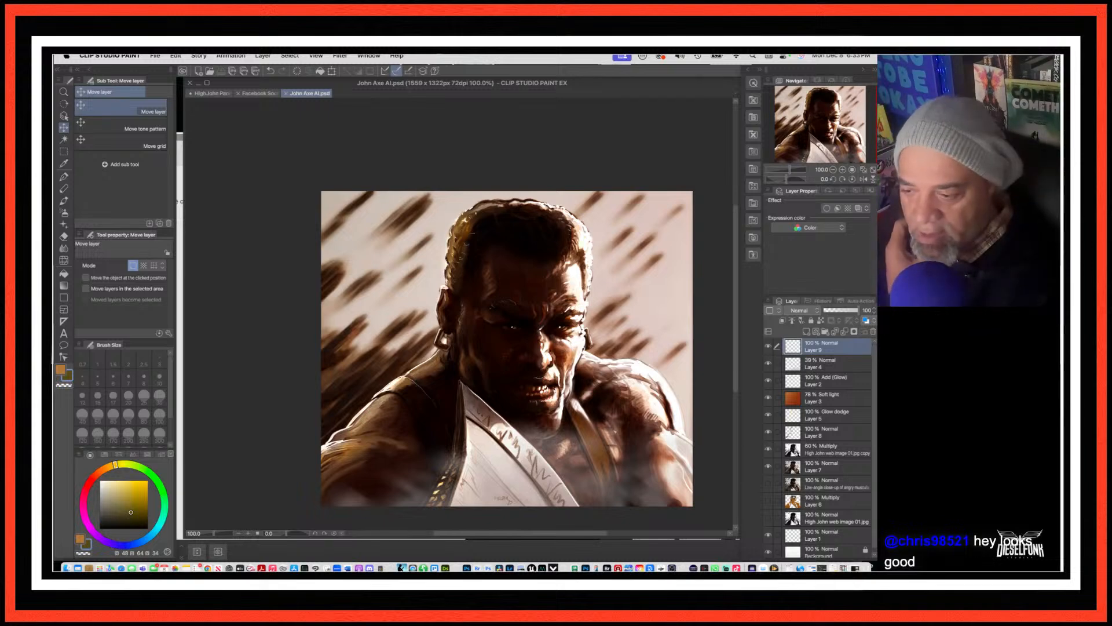
Step: Start a single-layer JPEG export of the illustration and name the file John Axe
click(152, 56)
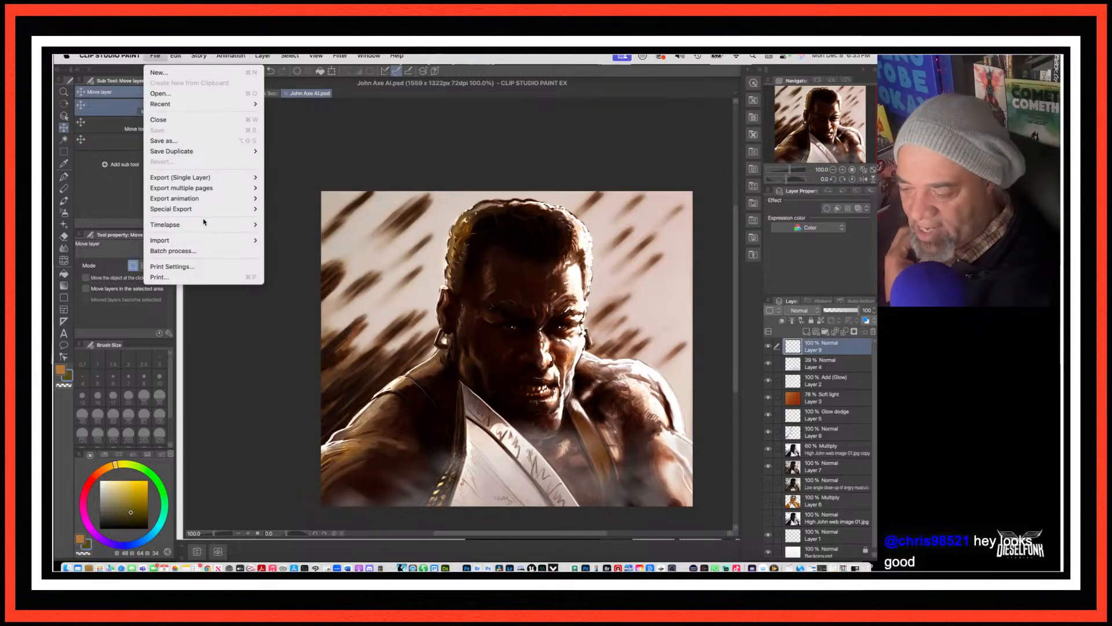
mouse_move(203, 223)
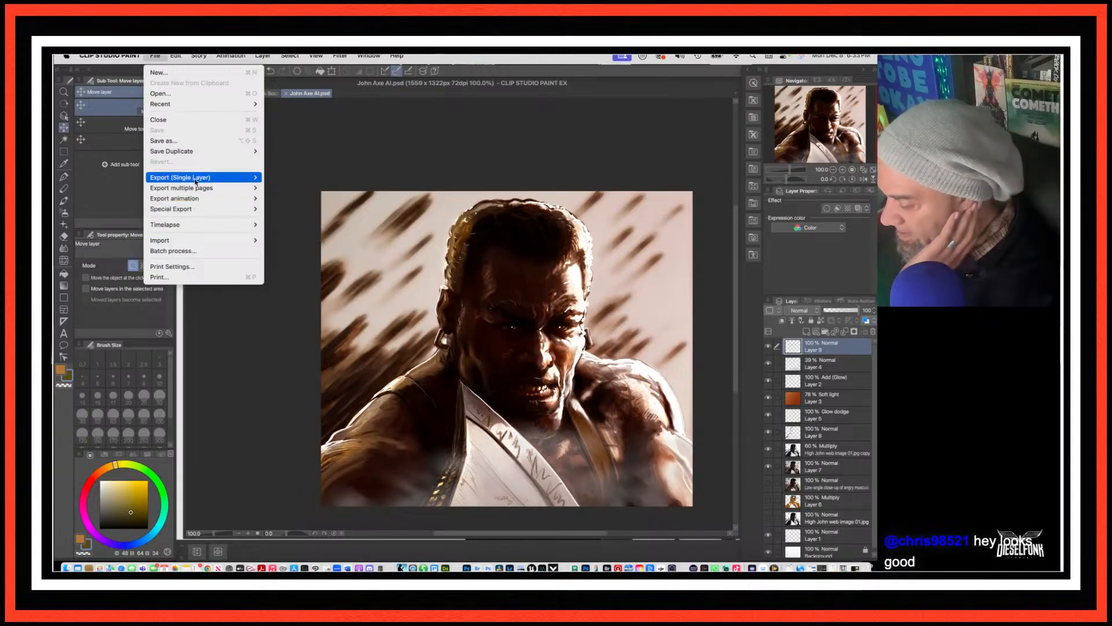
mouse_move(196, 180)
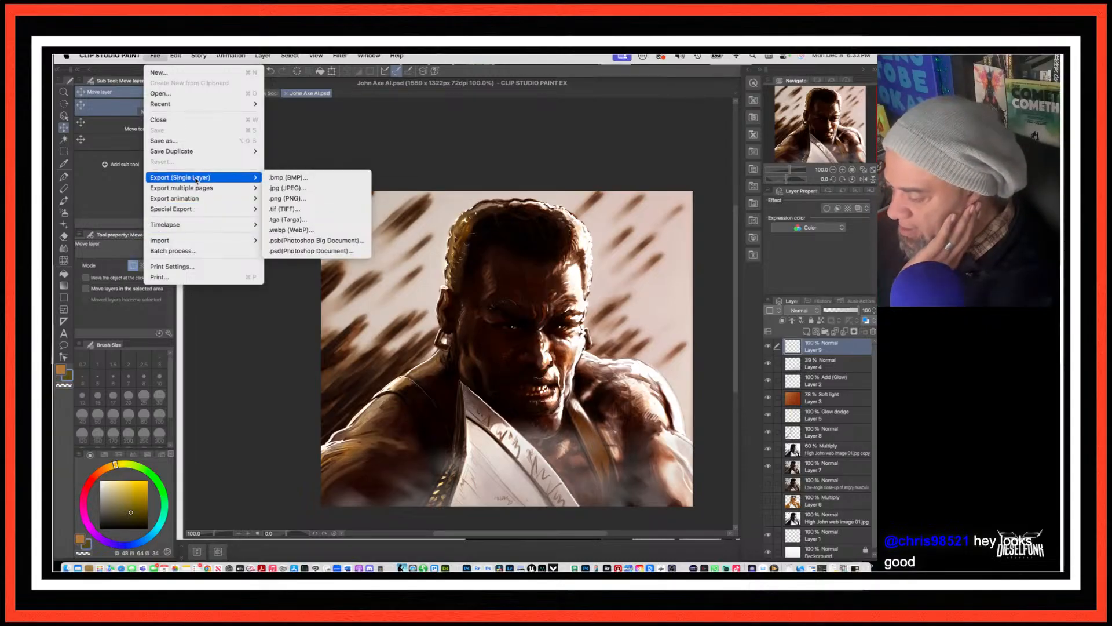
key(Escape)
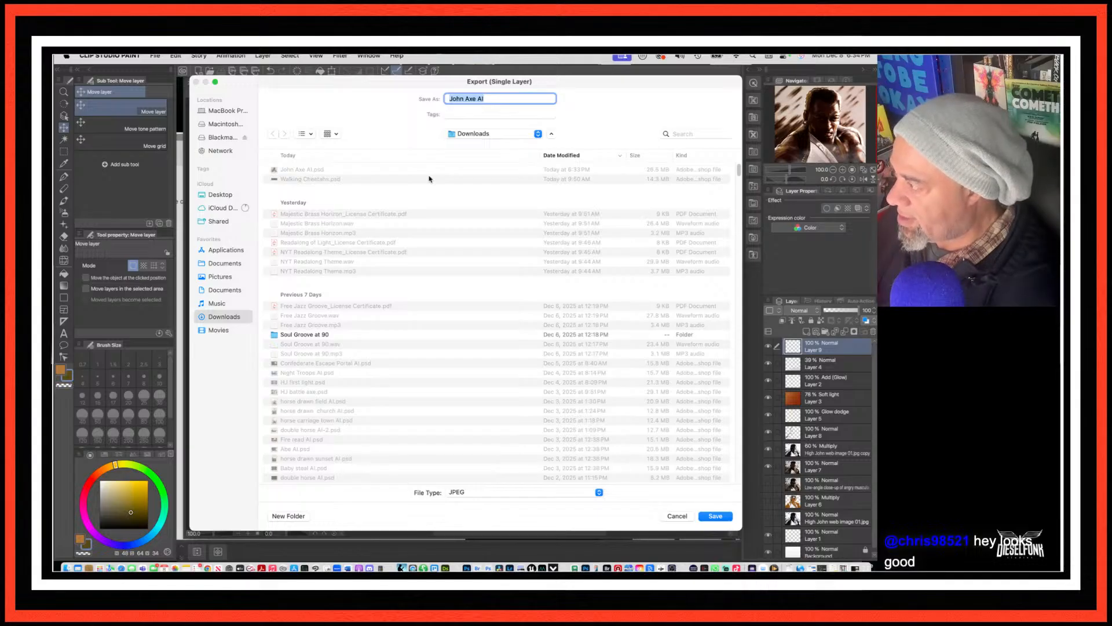
click(487, 98)
key(BackSpace)
key(BackSpace)
key(BackSpace)
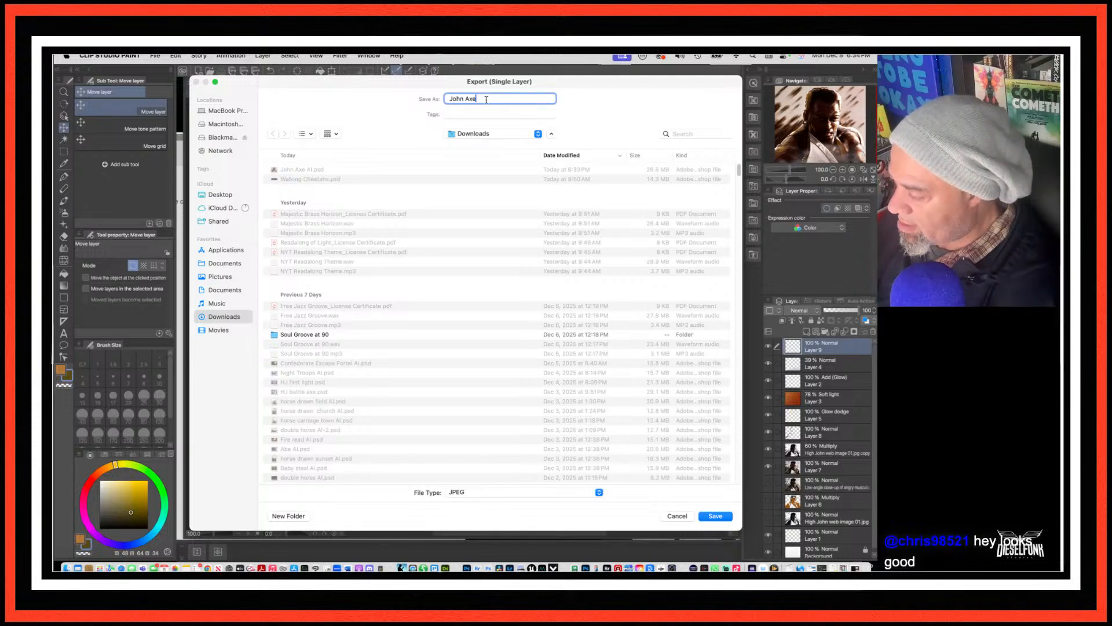
Step: Export the illustration as a JPEG into the High John The Conqueror 1 folder at quality 100 and 100% scale
click(534, 134)
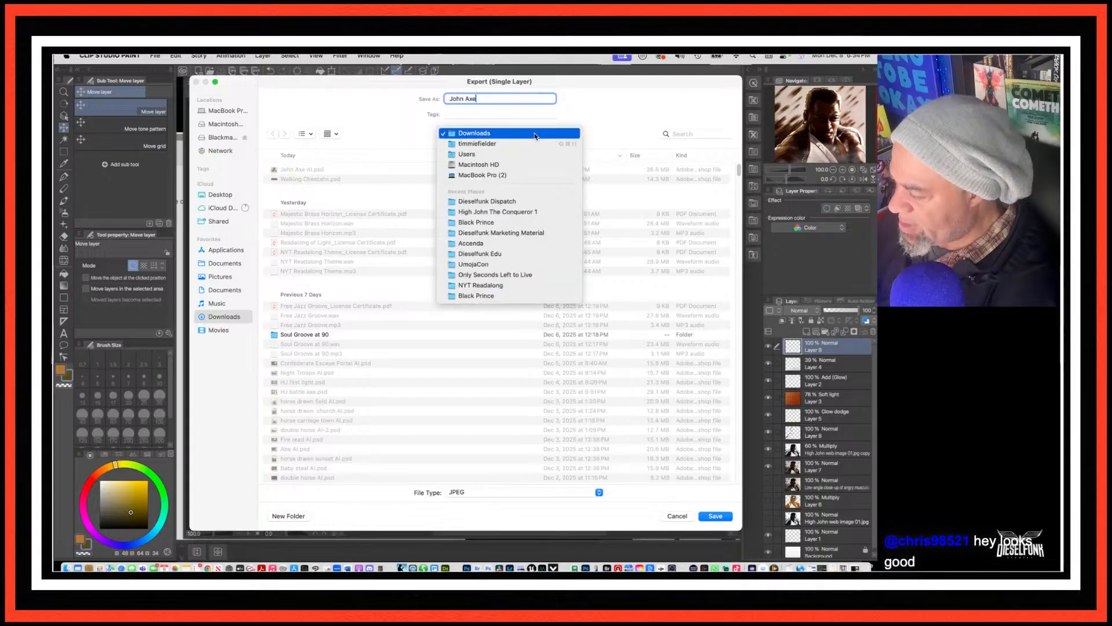
click(519, 225)
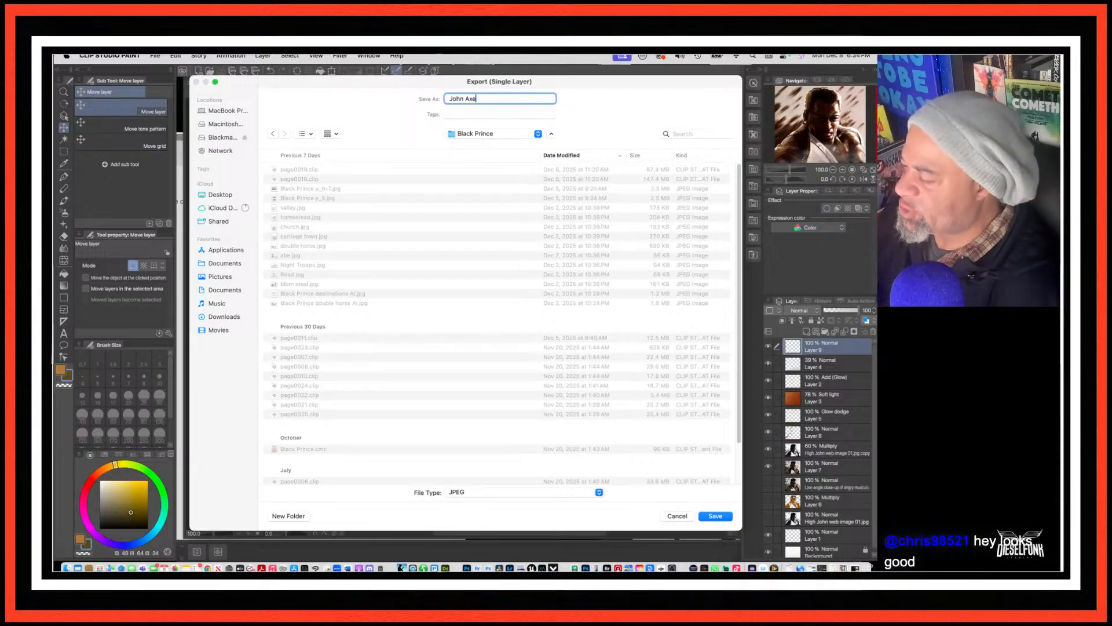
click(539, 134)
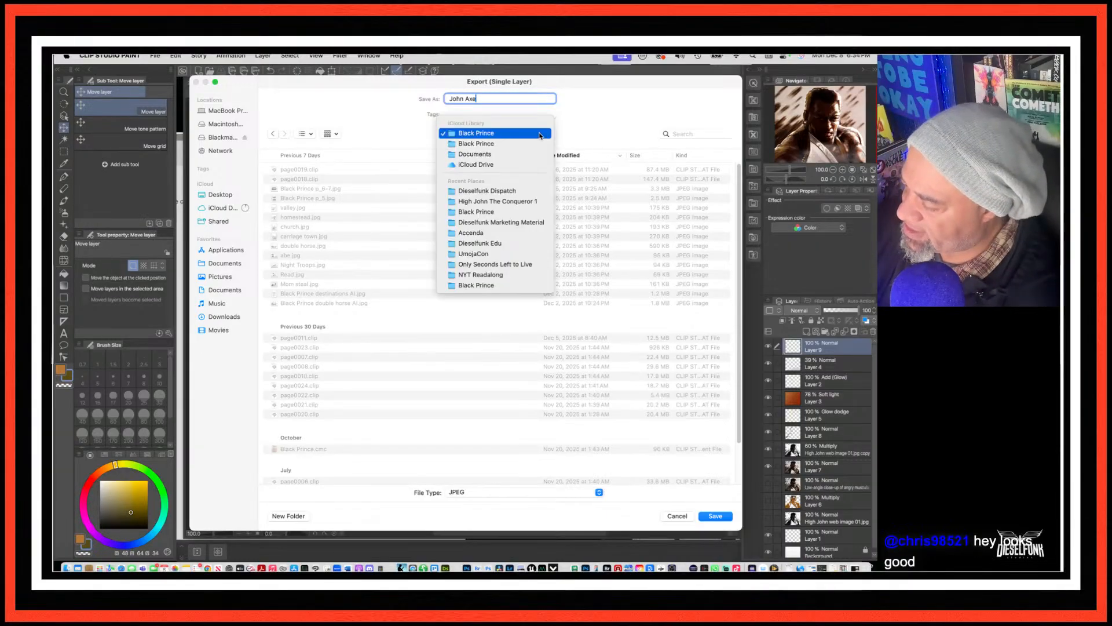
click(525, 201)
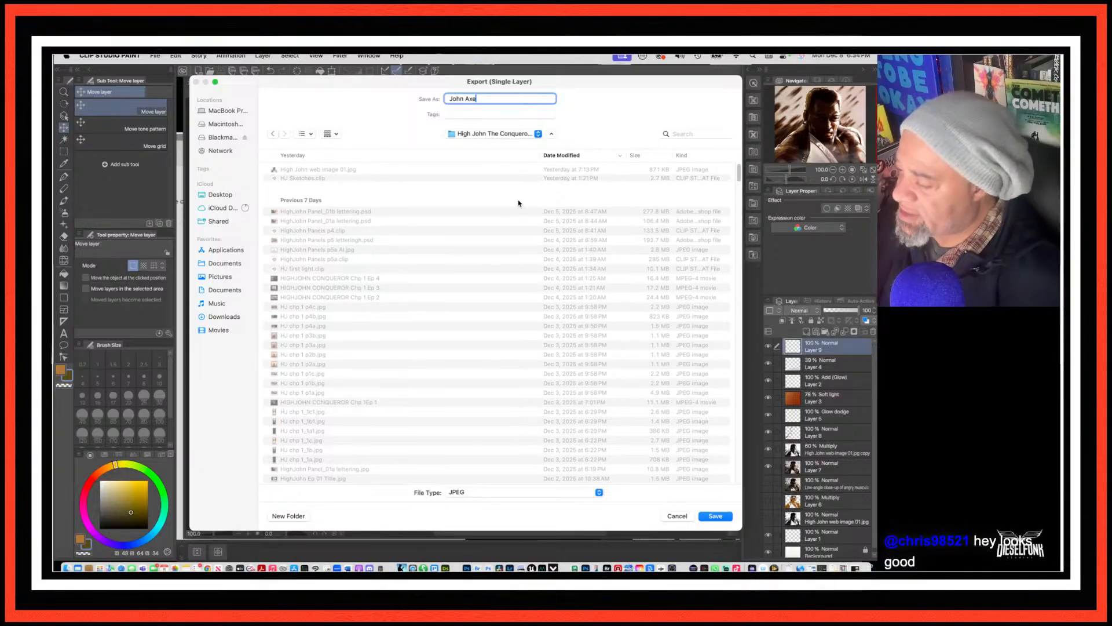
click(717, 516)
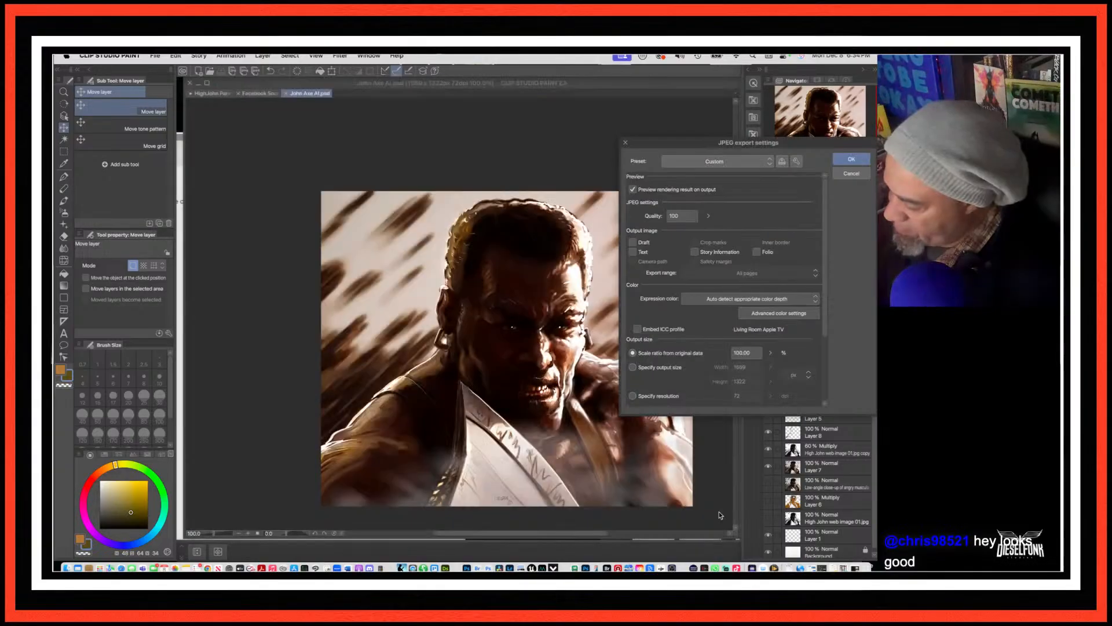
click(850, 159)
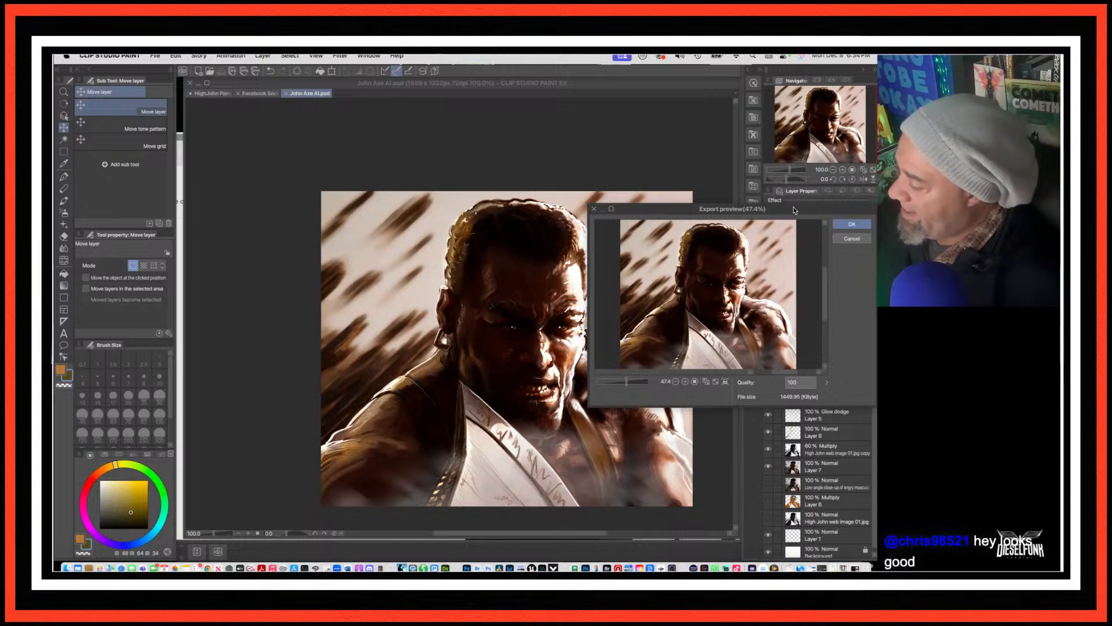
click(850, 225)
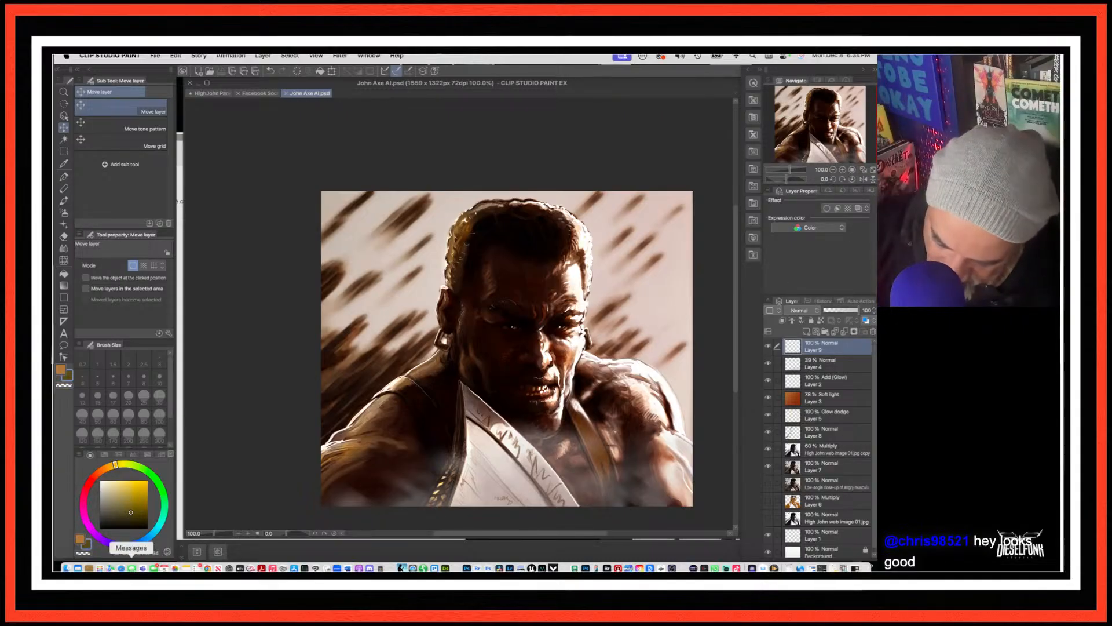
Step: Switch to the Instagram profile window in Safari and reposition the window over the artwork
click(131, 567)
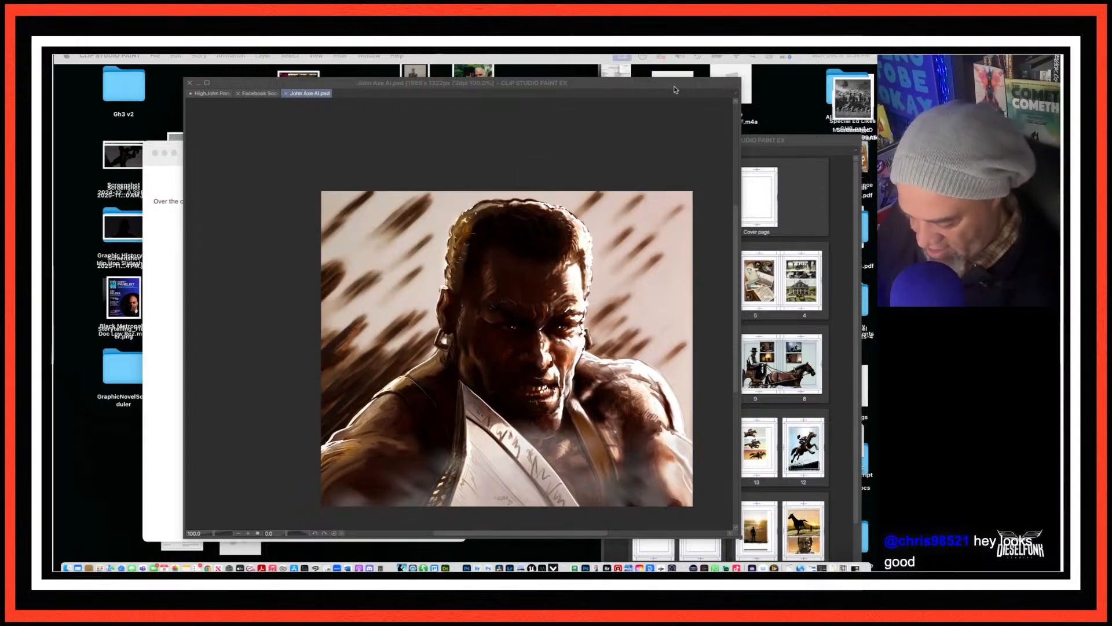
right_click(121, 567)
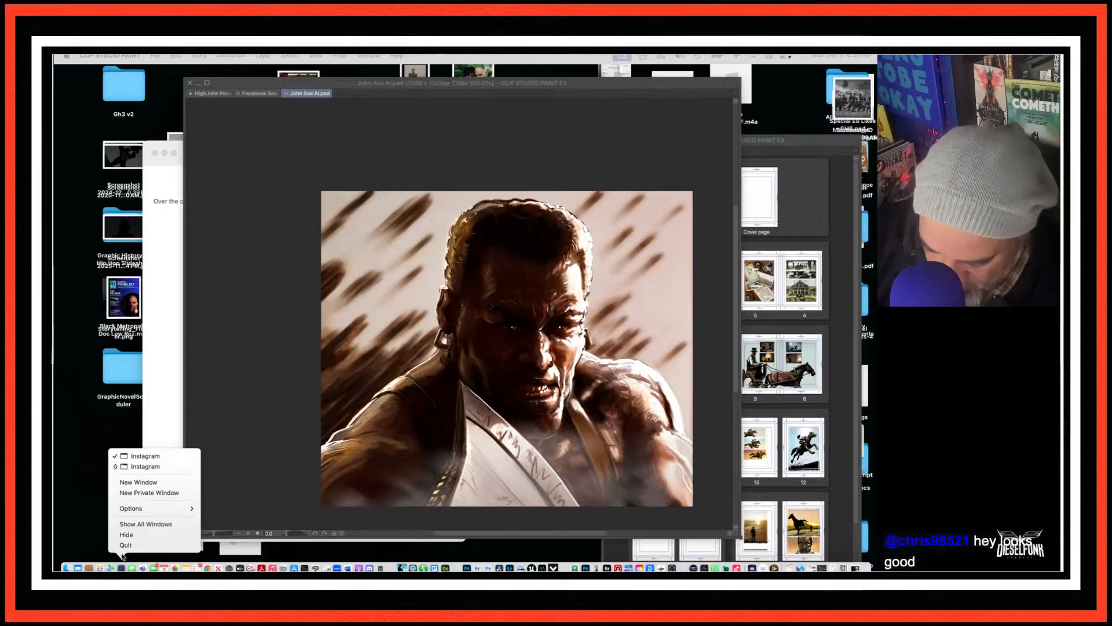
click(134, 468)
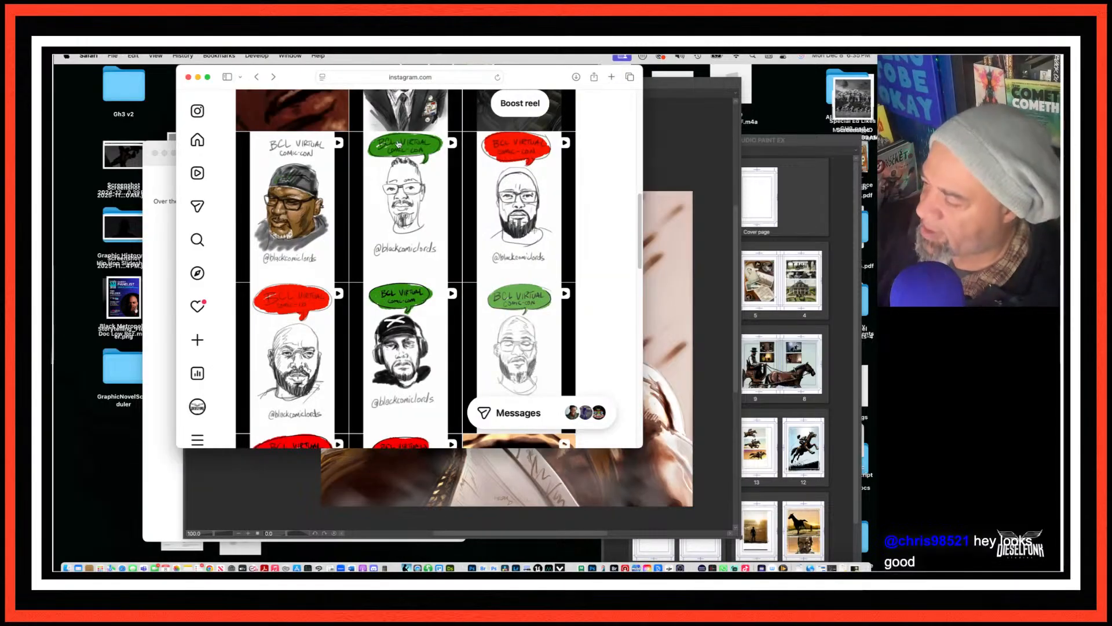
drag(523, 72, 605, 80)
click(270, 343)
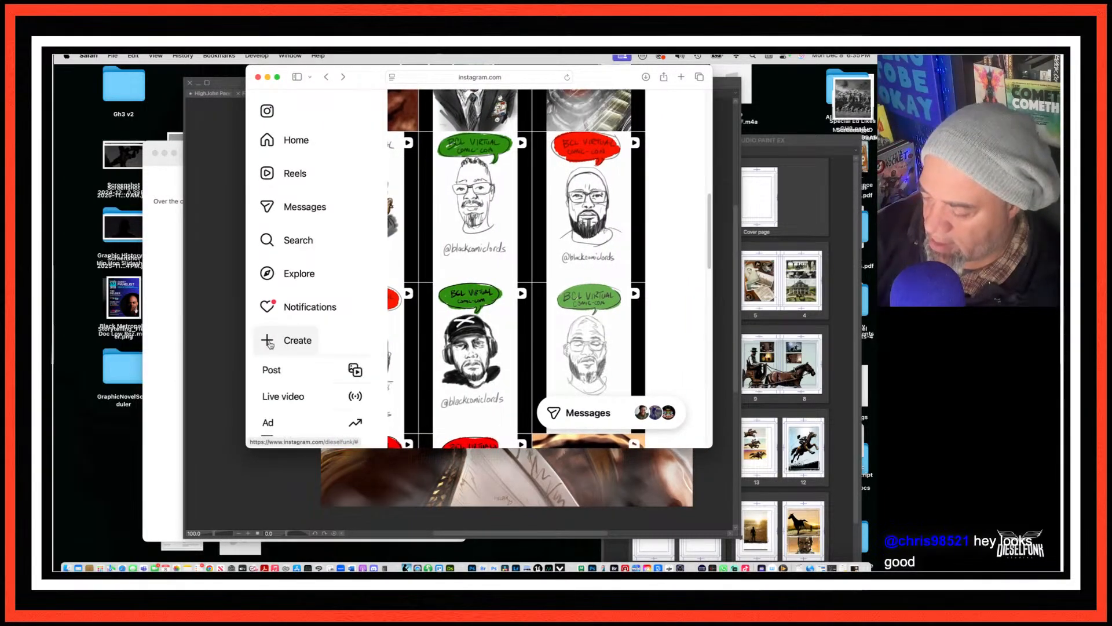
click(684, 195)
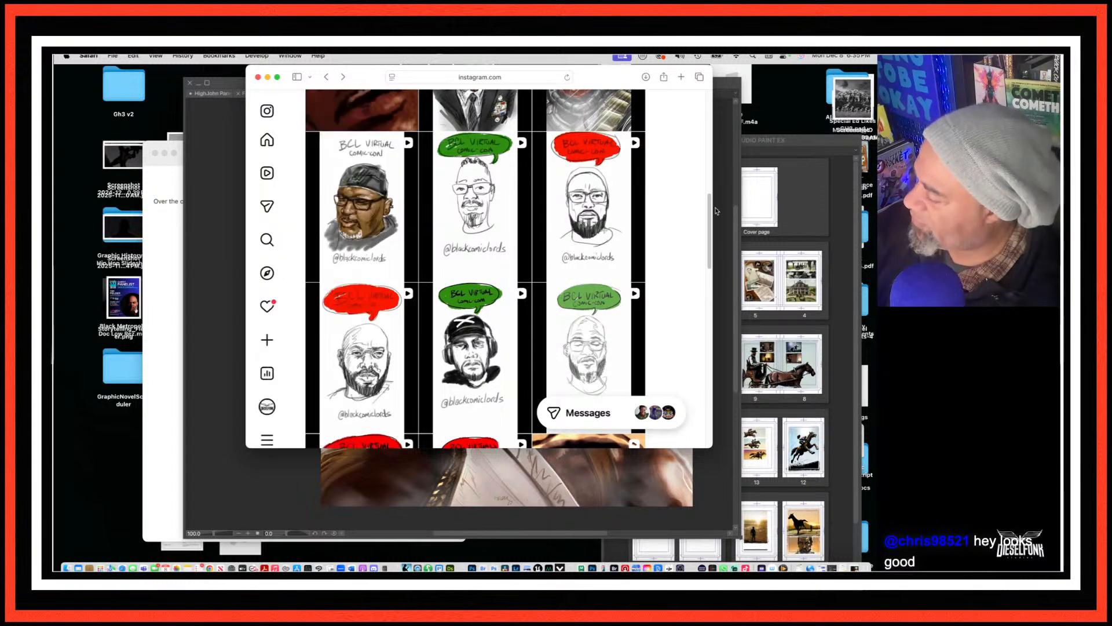
Step: Open the newest reel in the Instagram profile grid, HIGHJOHN CONQUEROR Chapter 1: Portalis Sanctorum Episode 4, and mute it
drag(717, 210, 716, 314)
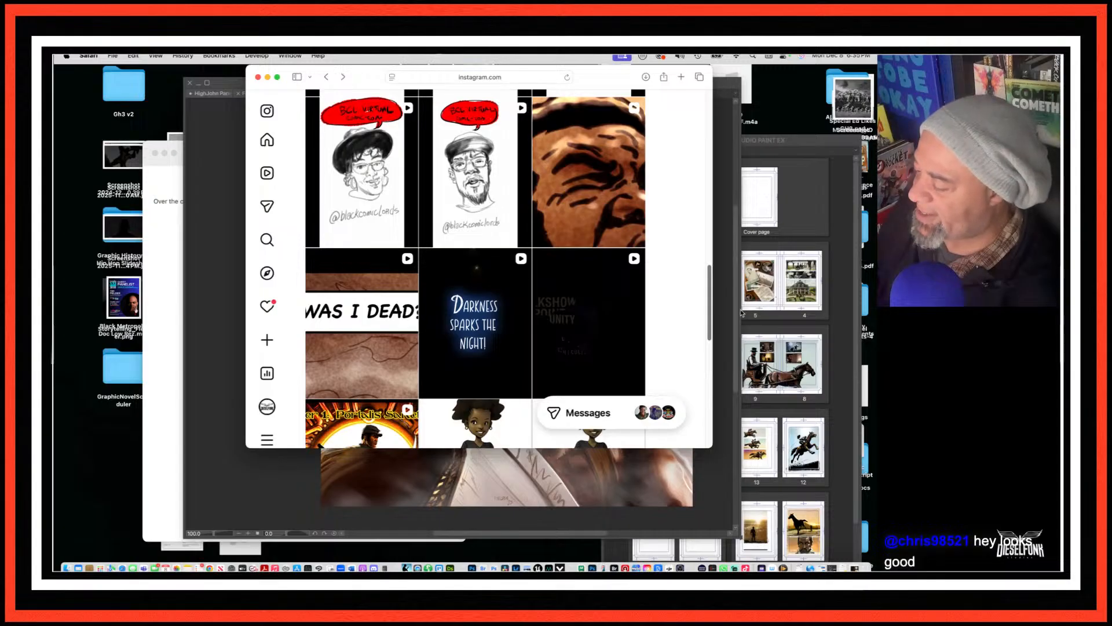
scroll(716, 312, down, 1)
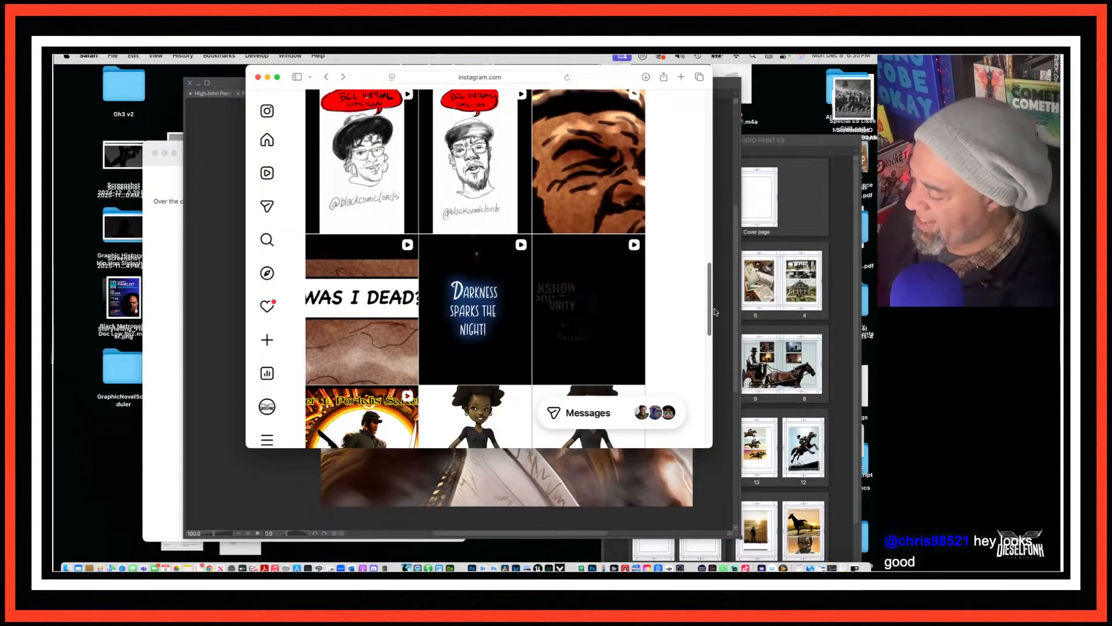
scroll(716, 312, up, 3)
scroll(718, 310, up, 5)
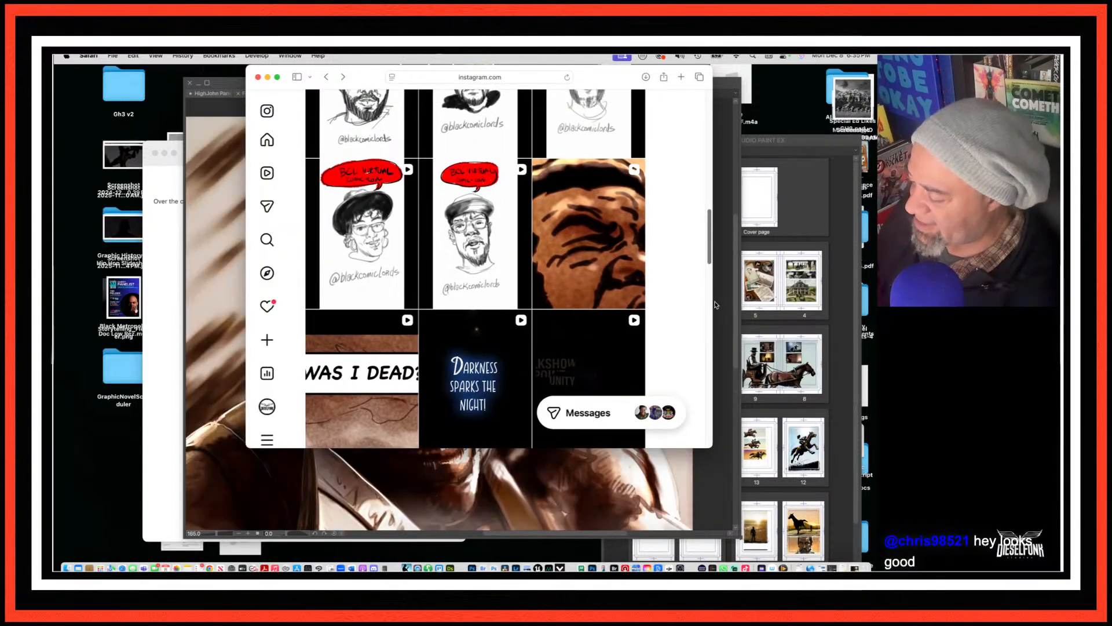
scroll(707, 252, up, 10)
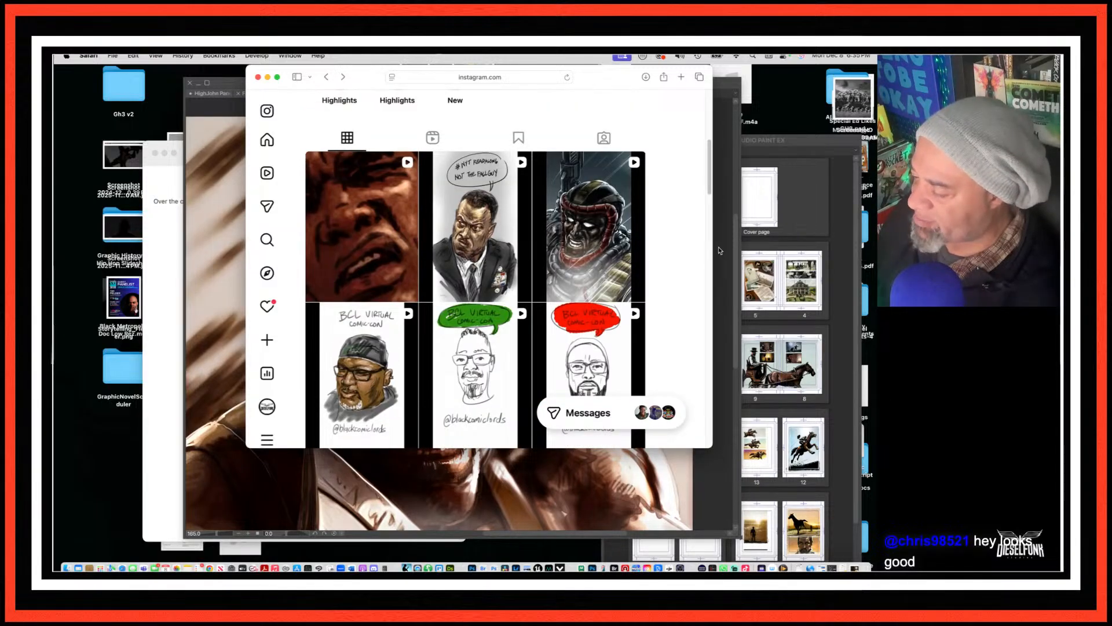
click(358, 250)
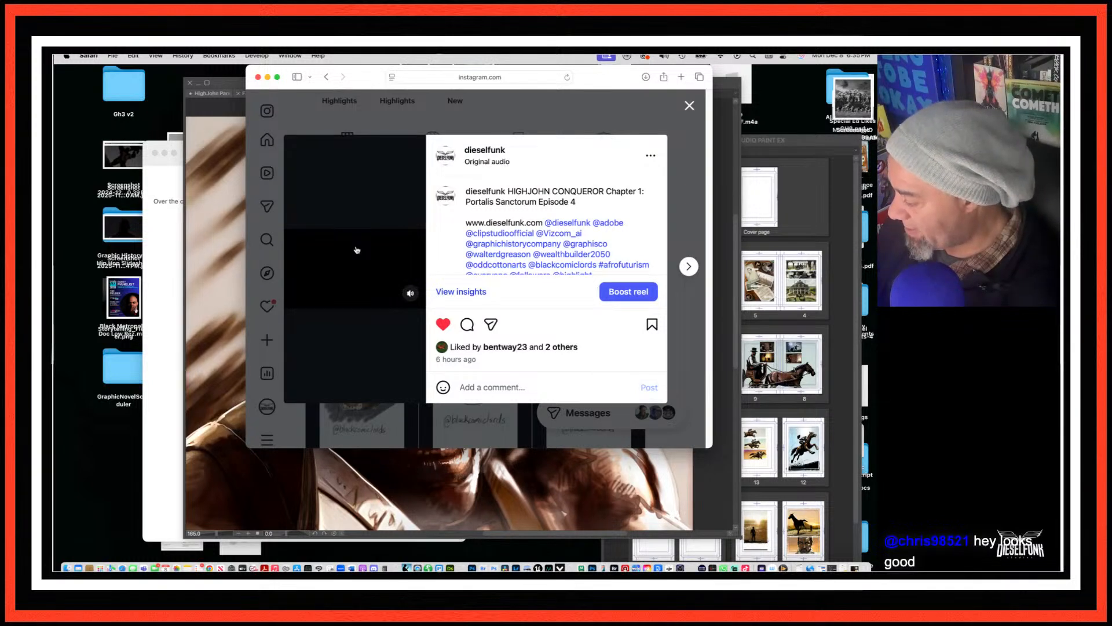
mouse_move(498, 192)
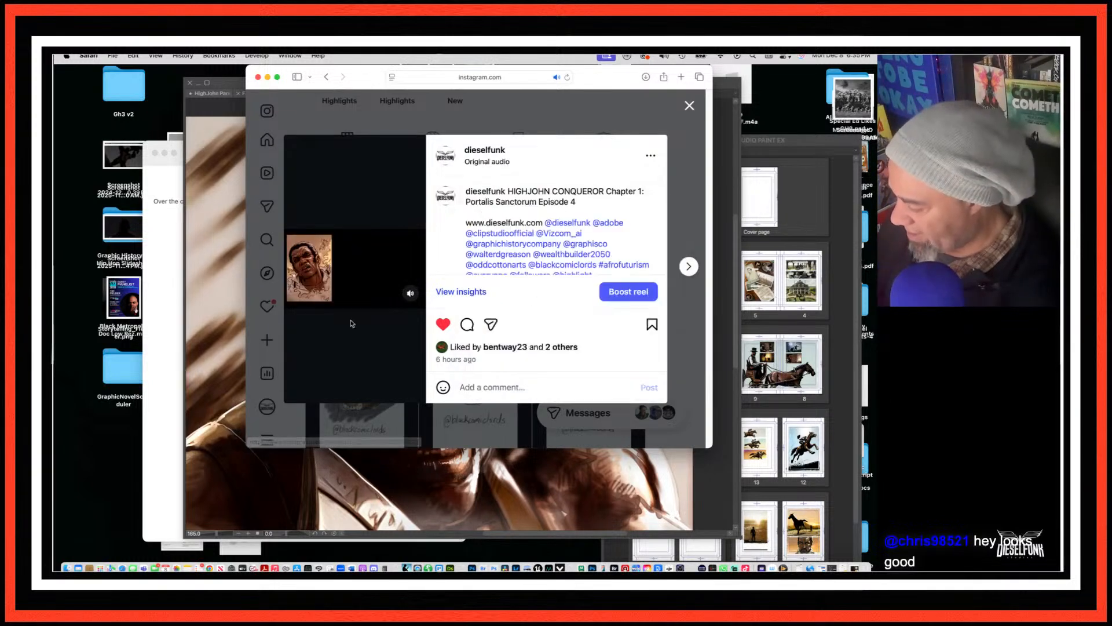
click(412, 295)
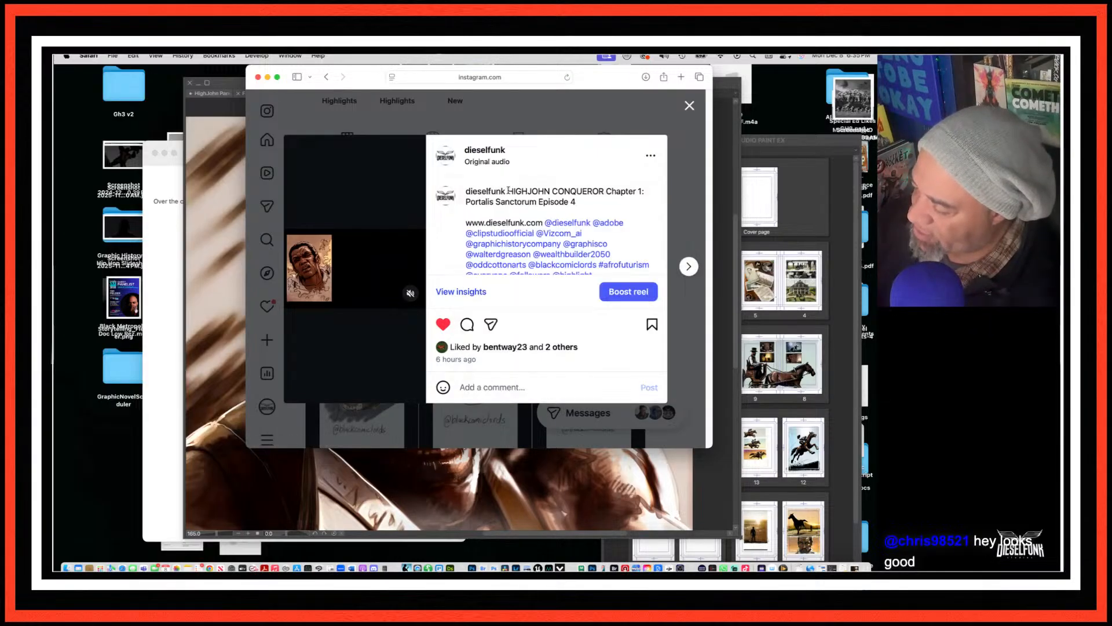
drag(510, 191, 647, 410)
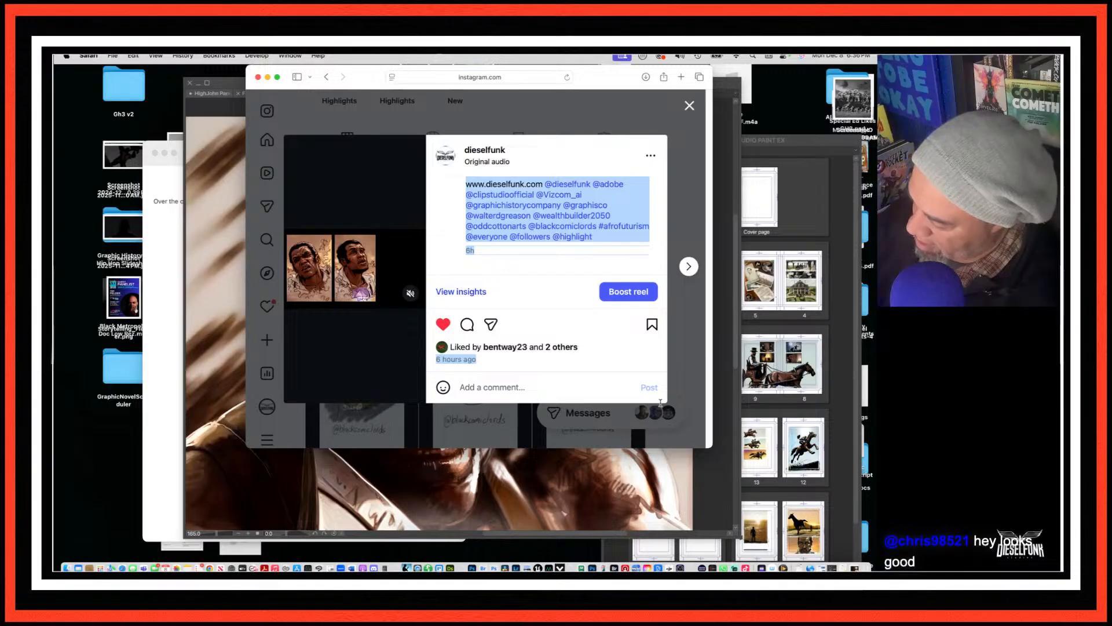
click(628, 347)
triple_click(628, 348)
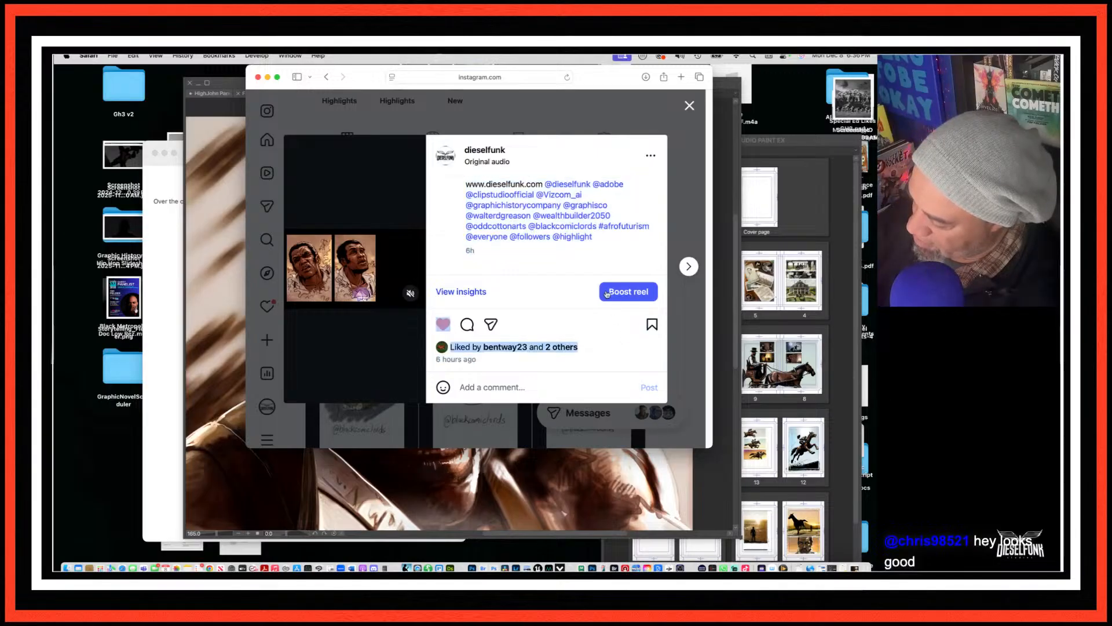
drag(466, 184, 597, 236)
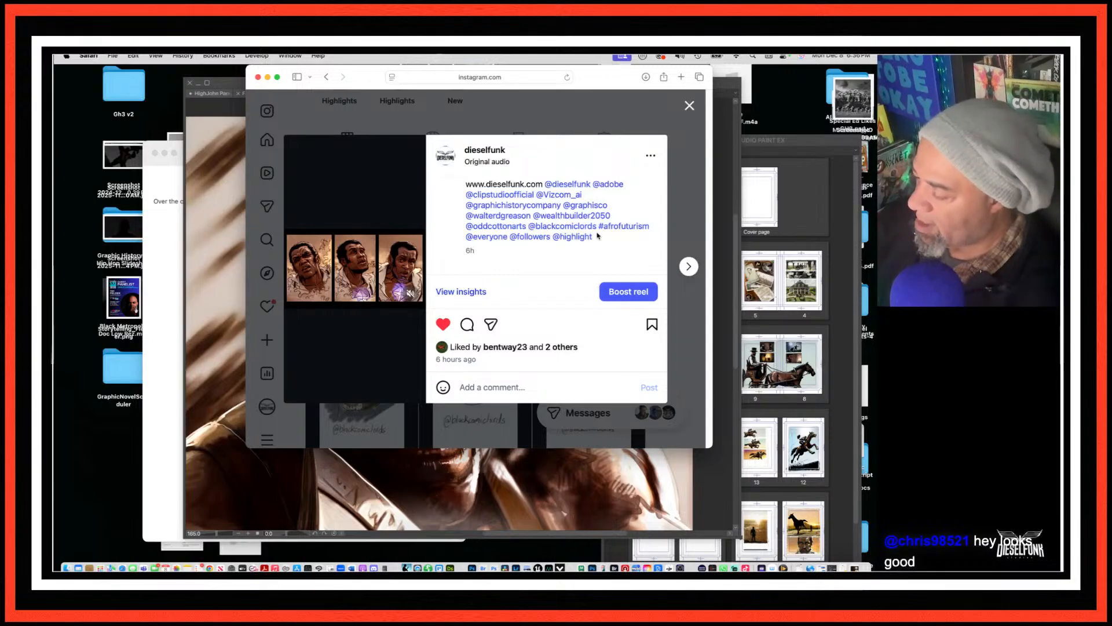
click(690, 107)
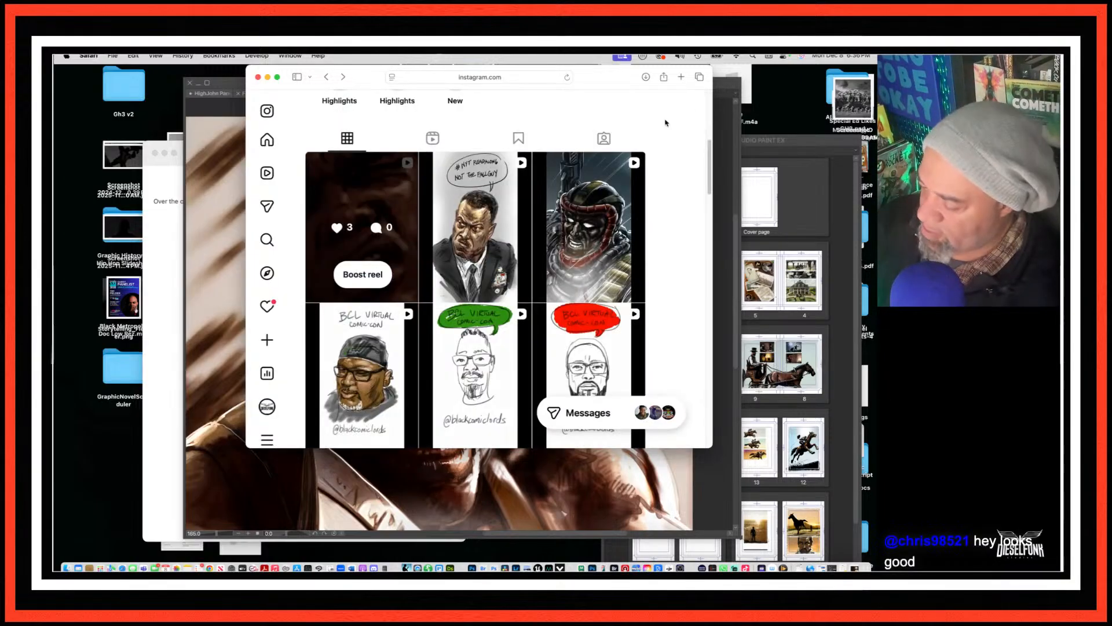
Step: Start a new Instagram post, switch to Adobe Bridge, locate John Axe.jpg in High John The Conqueror 1, and uncover the post dialog
click(269, 340)
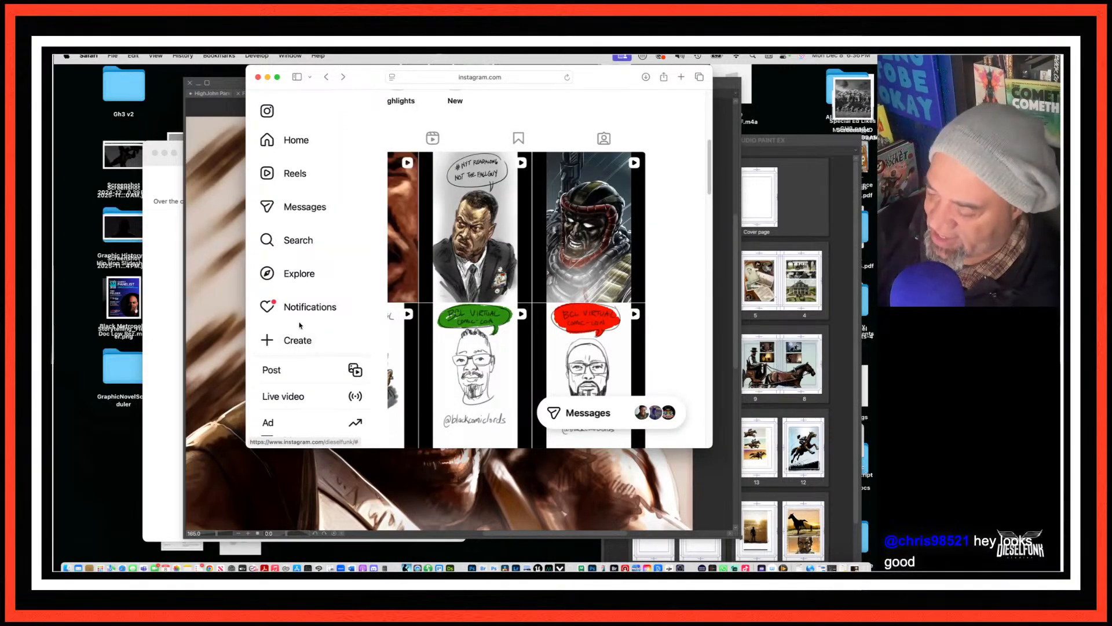
click(297, 370)
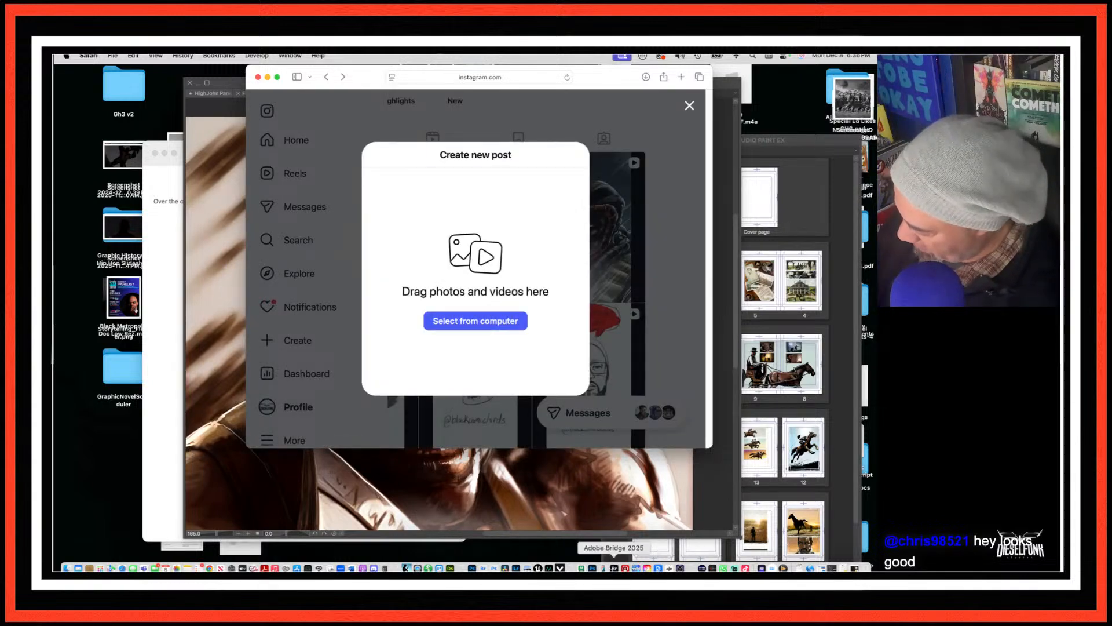
click(614, 568)
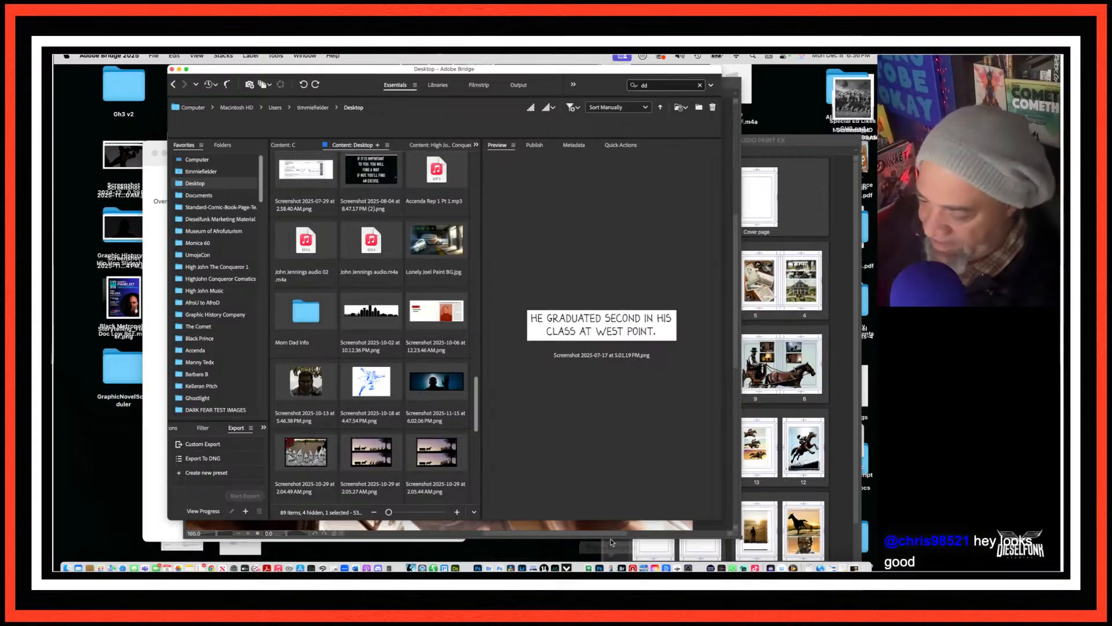
click(242, 268)
drag(477, 161, 468, 505)
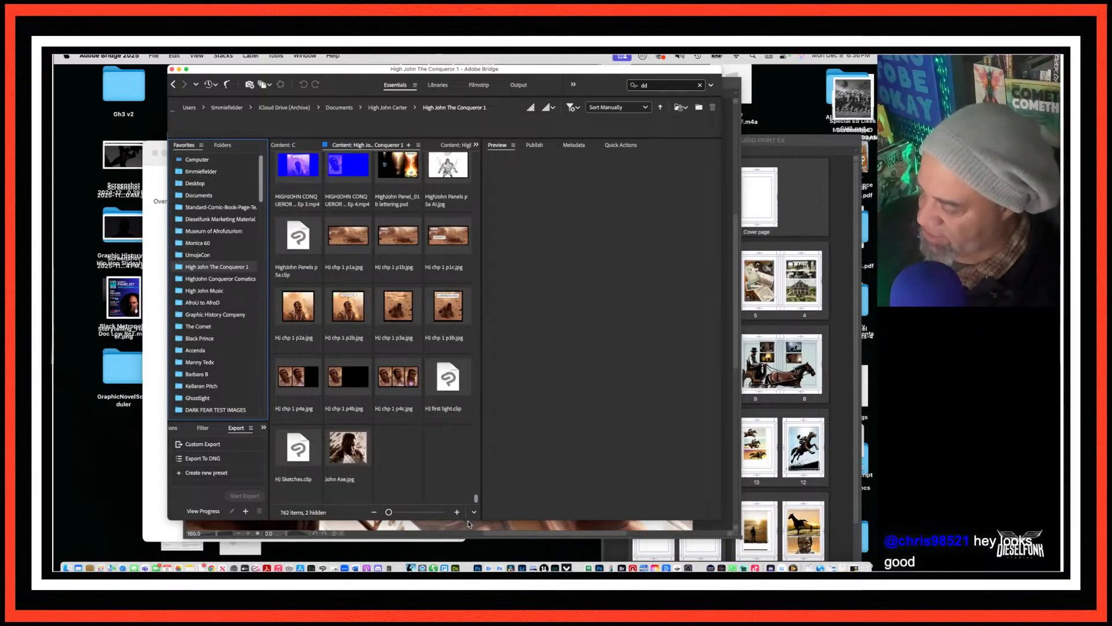
drag(530, 73, 771, 72)
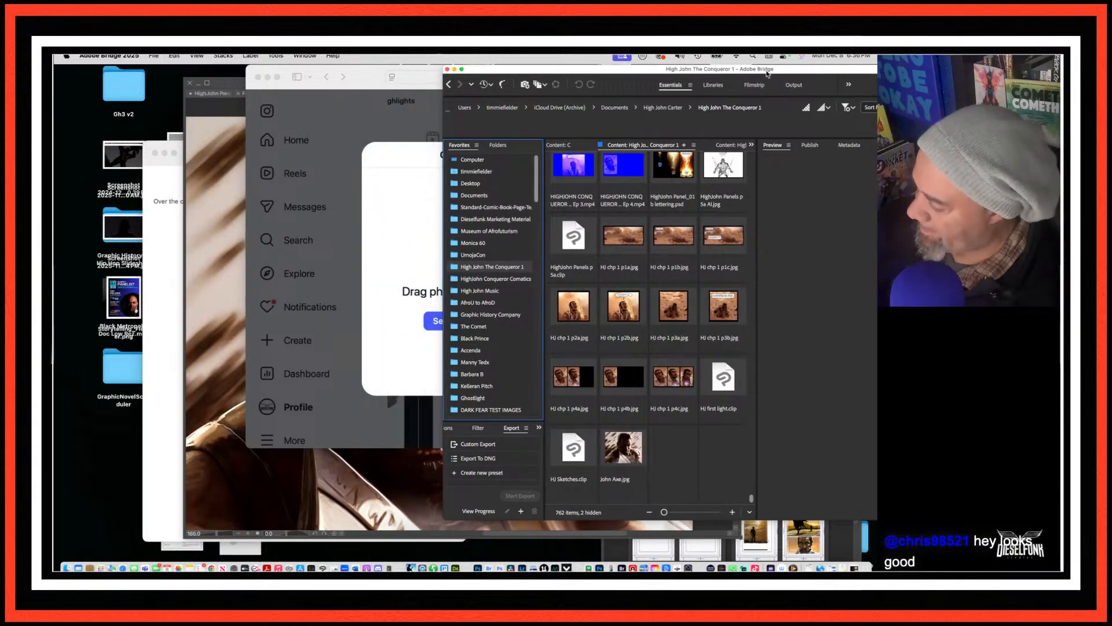
click(615, 451)
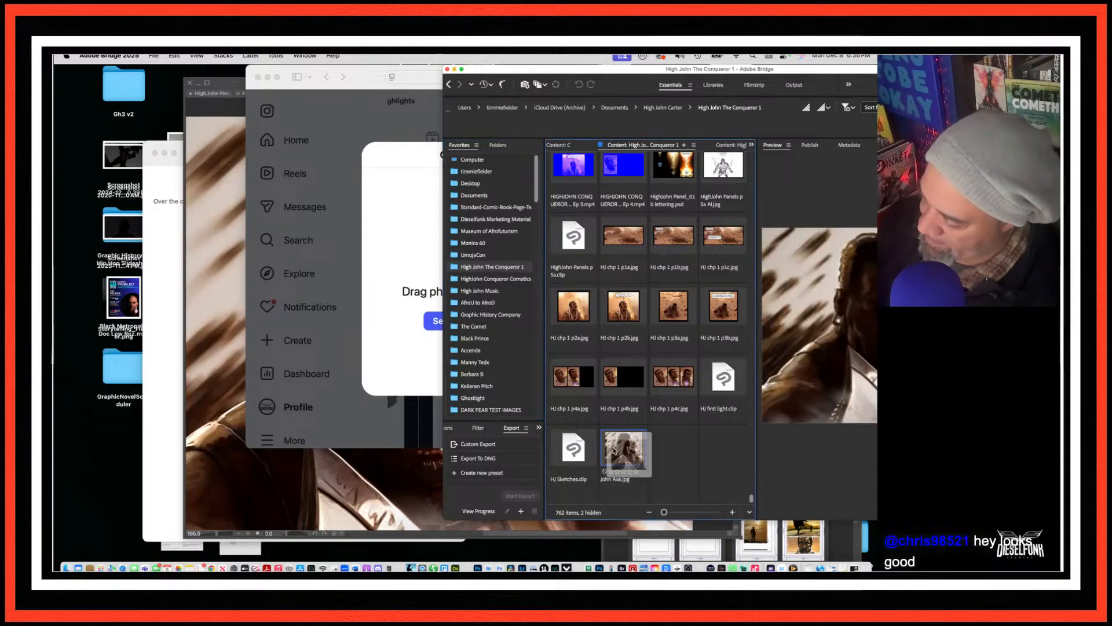
drag(615, 451, 422, 264)
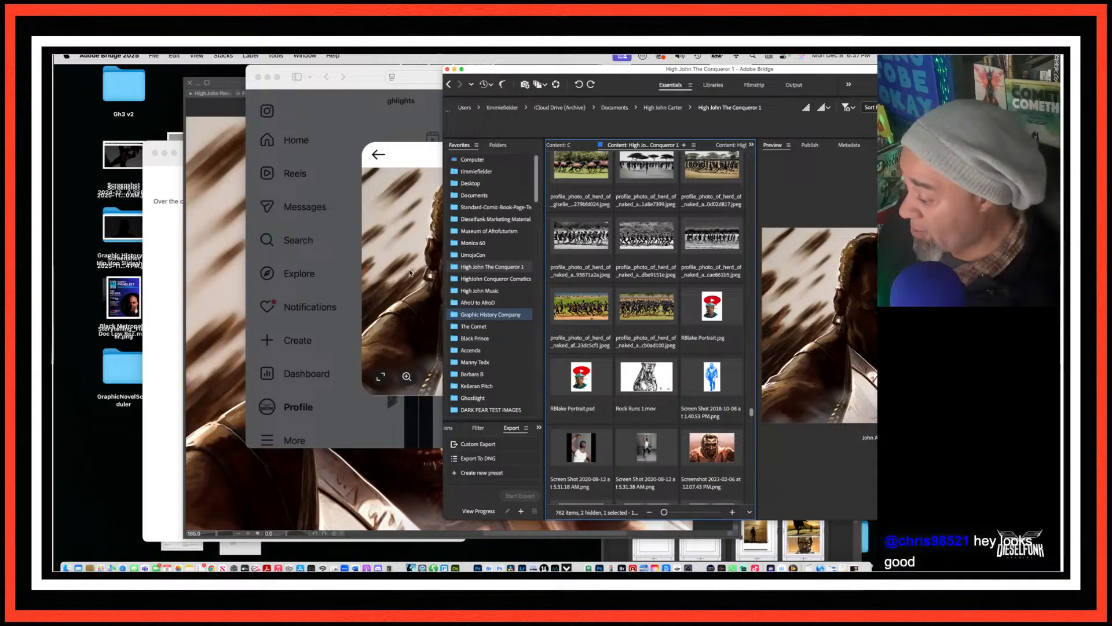
click(422, 264)
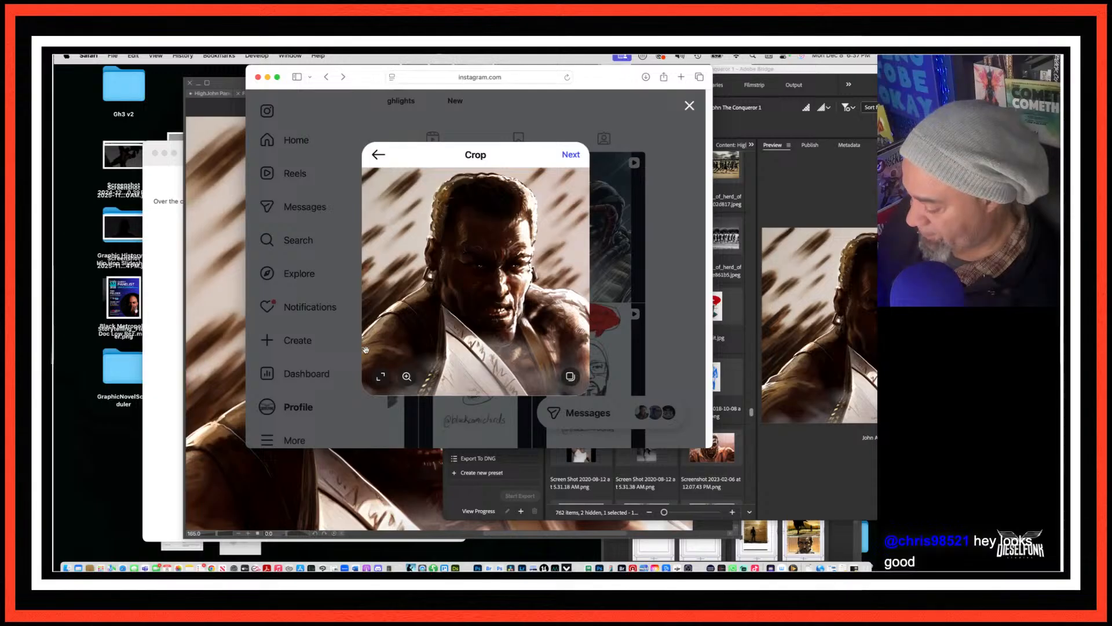
Step: Set the post image's crop to Original and continue past the filters, unedited, to the caption stage
click(382, 378)
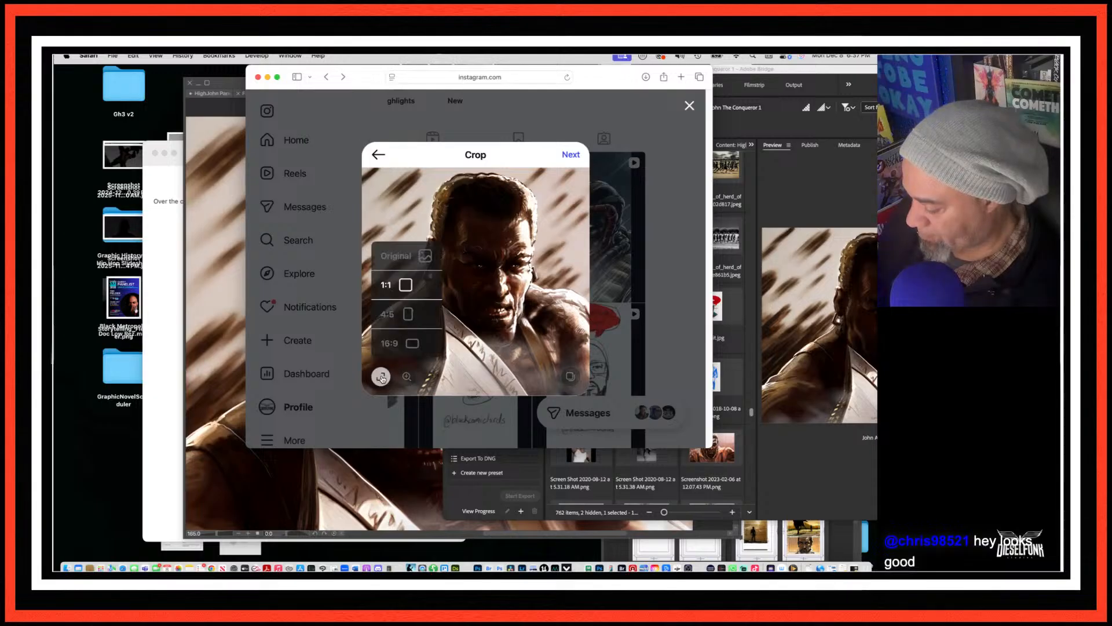
click(426, 259)
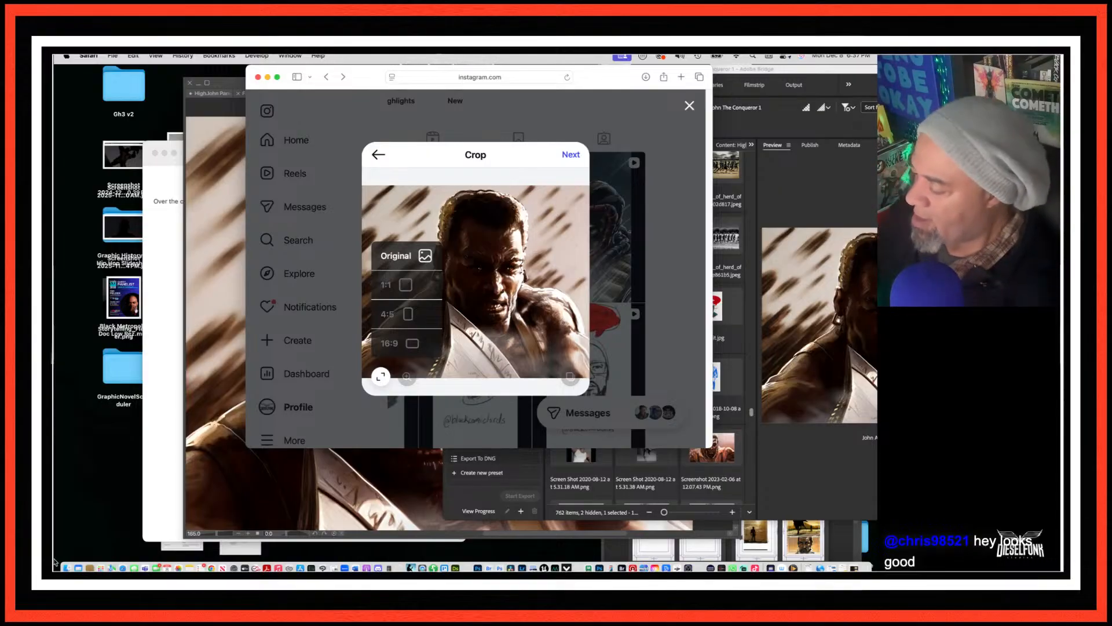
click(571, 155)
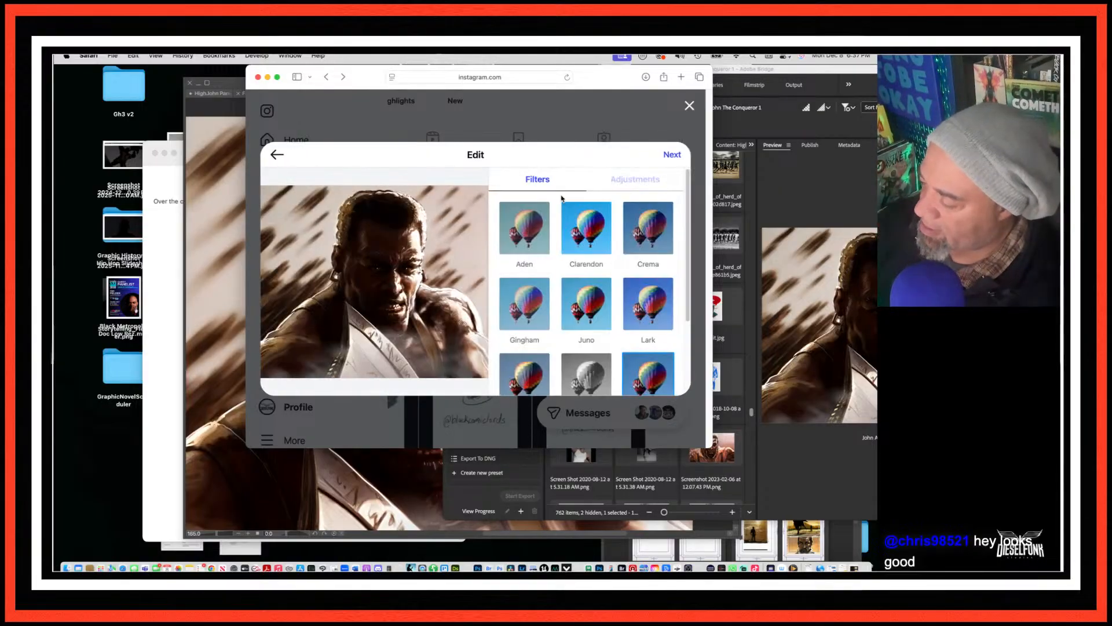
click(671, 159)
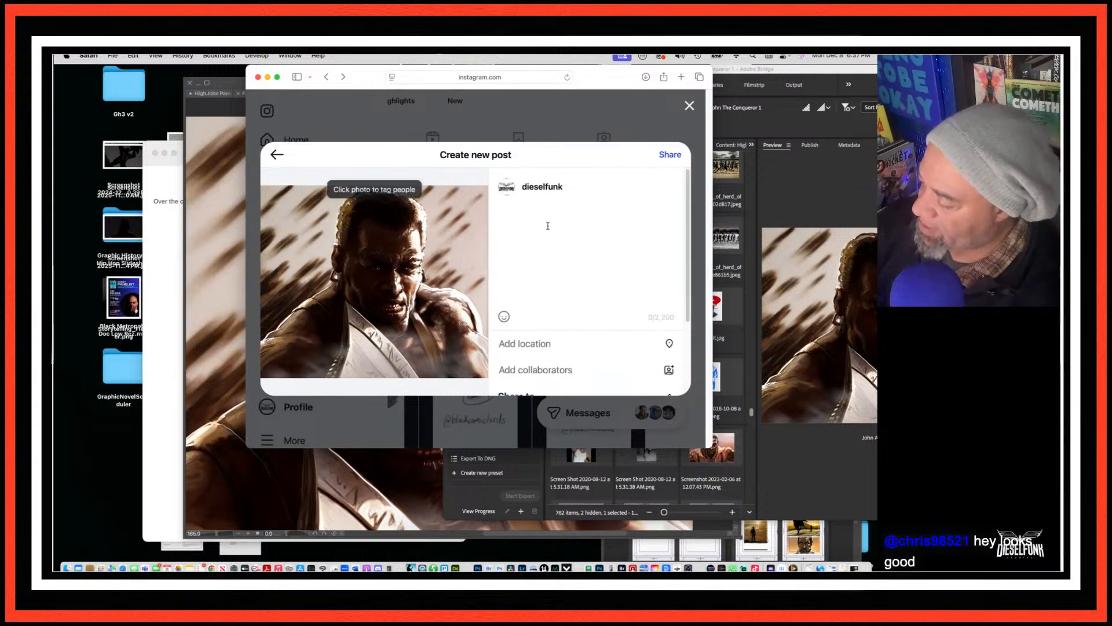
Step: Paste the copied caption into the post and replace its HIGHJOHN CONQUEROR title lines with "He Carries an AXE"
key(super+v)
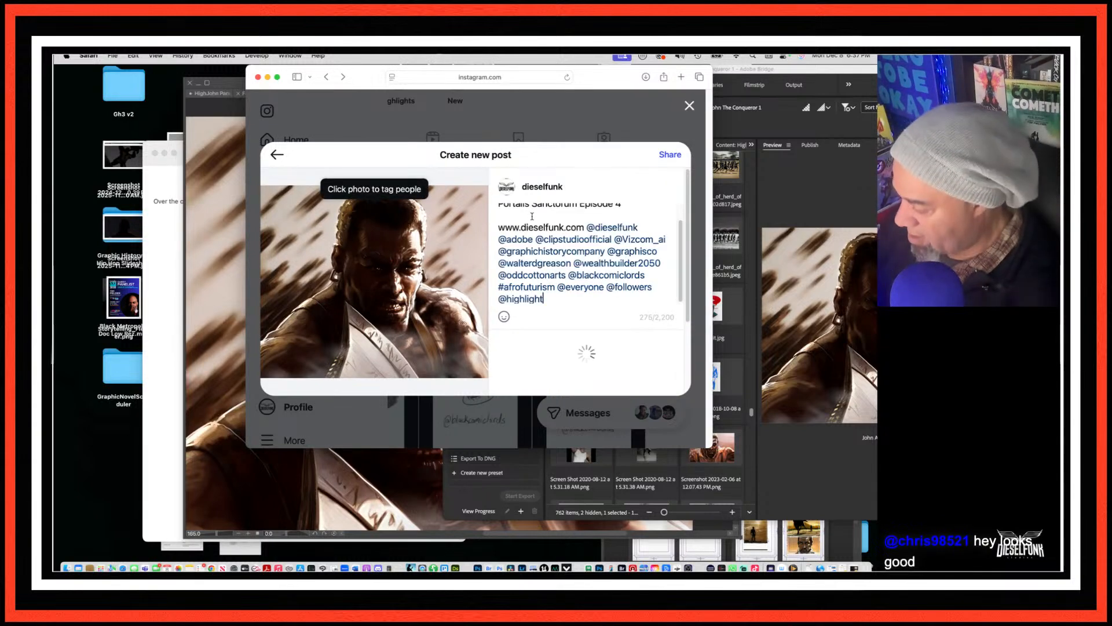
scroll(679, 247, up, 3)
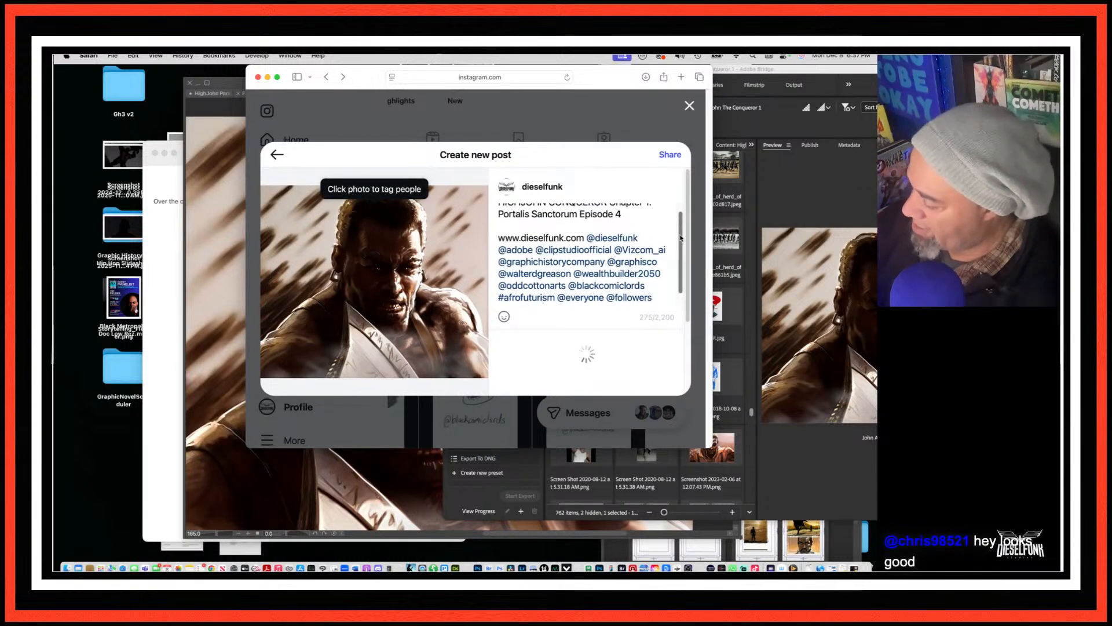
click(627, 222)
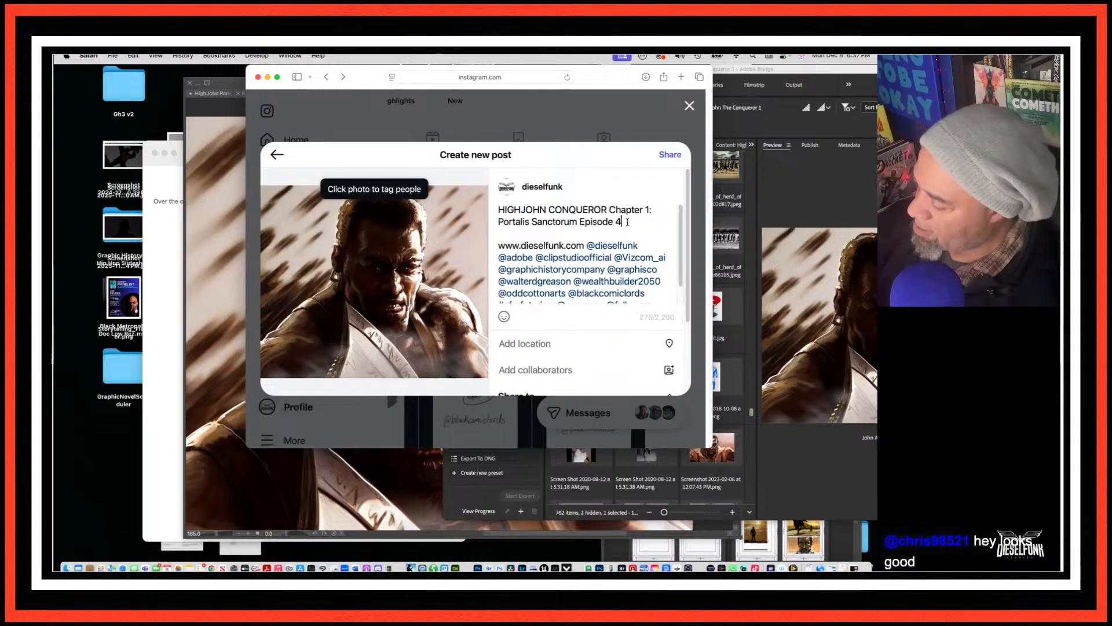
drag(617, 219, 507, 203)
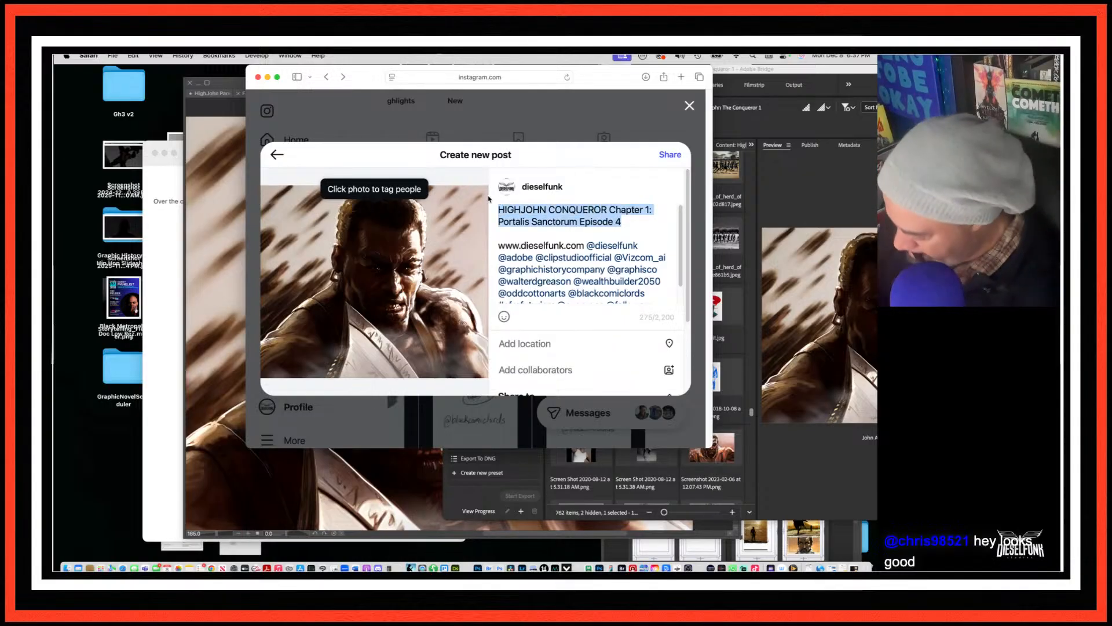
key(BackSpace)
text(He Carries an)
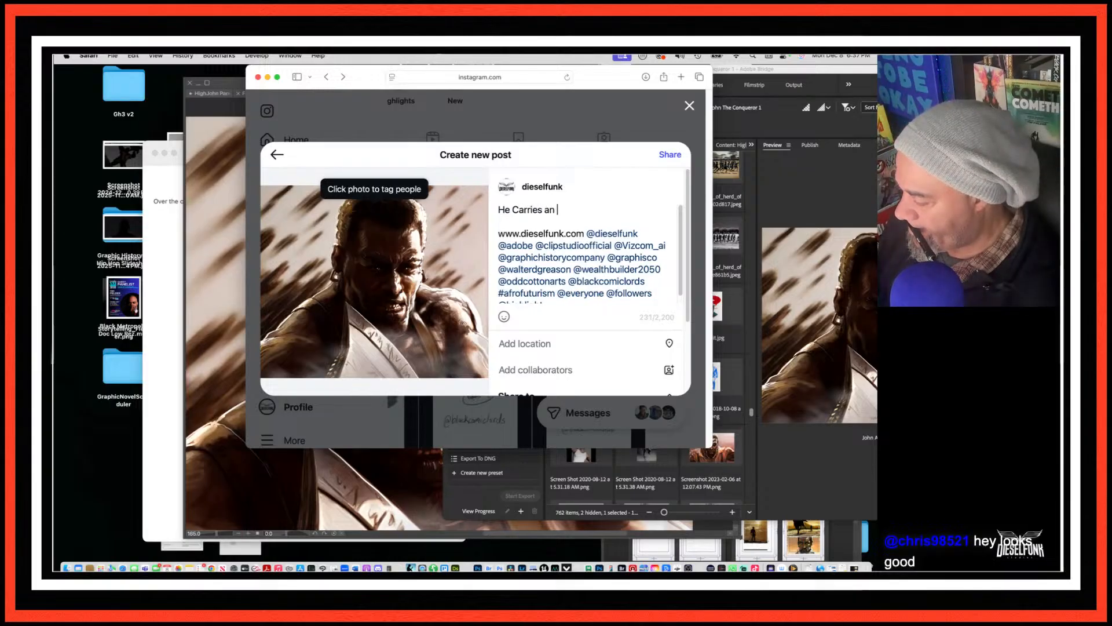
key(Caps_Lock)
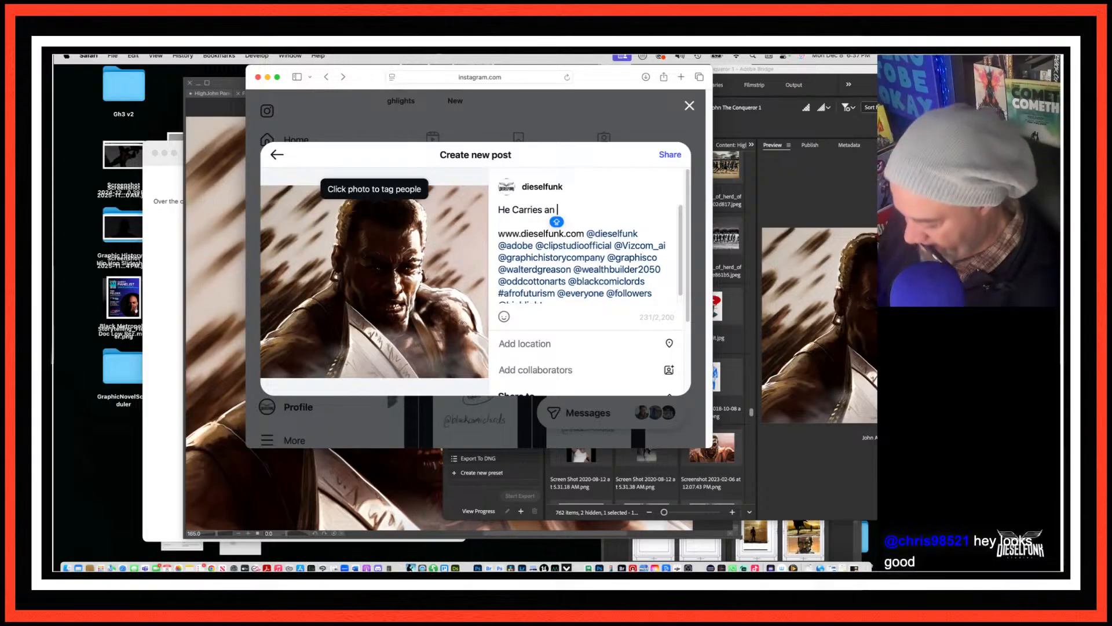
text(Carries an AXE)
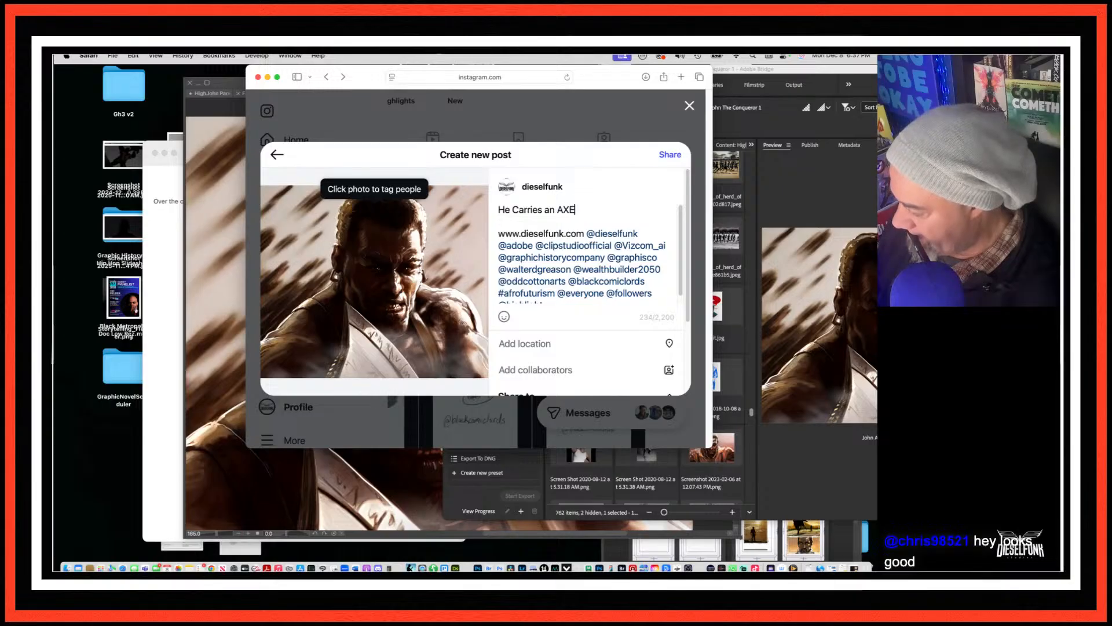
key(Caps_Lock)
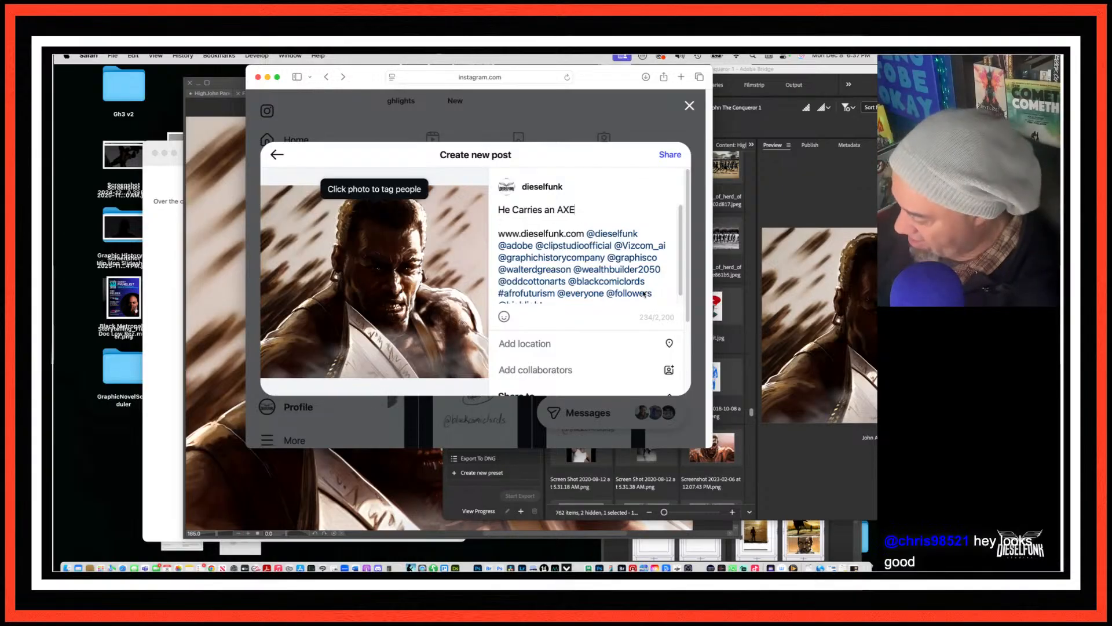
Step: Copy the entire caption for reuse, share the Instagram post, and close the sharing dialog
key(super+a)
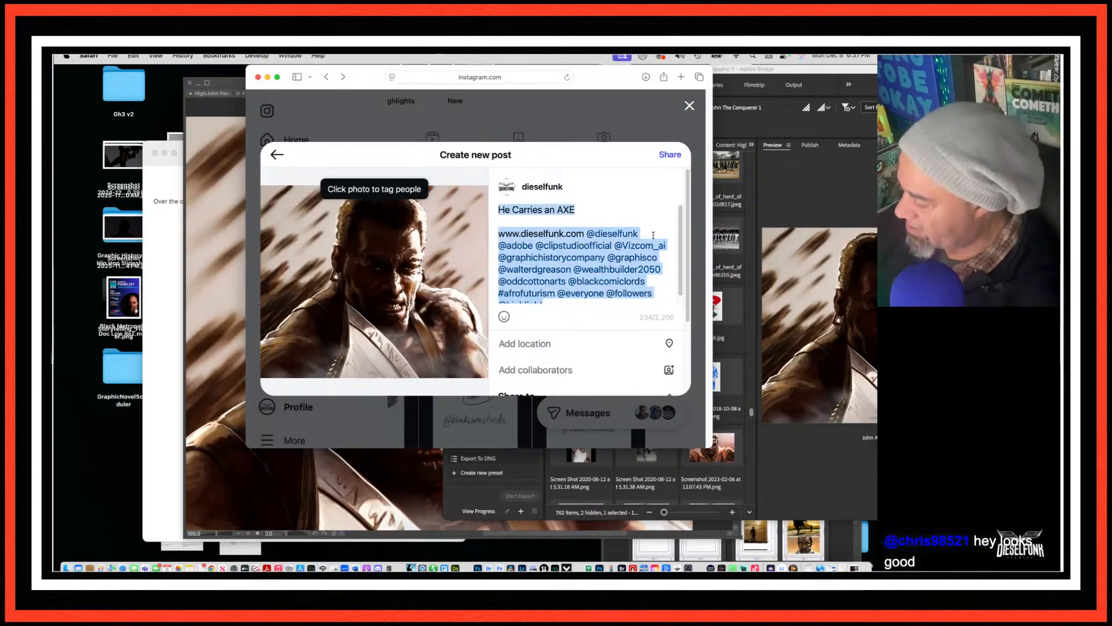
click(670, 156)
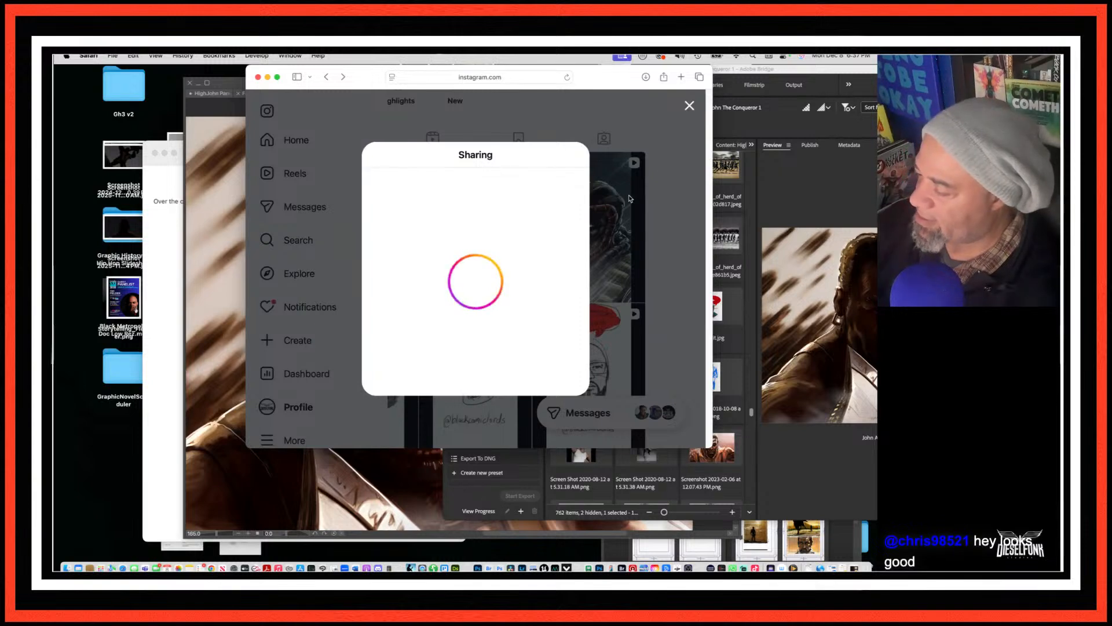
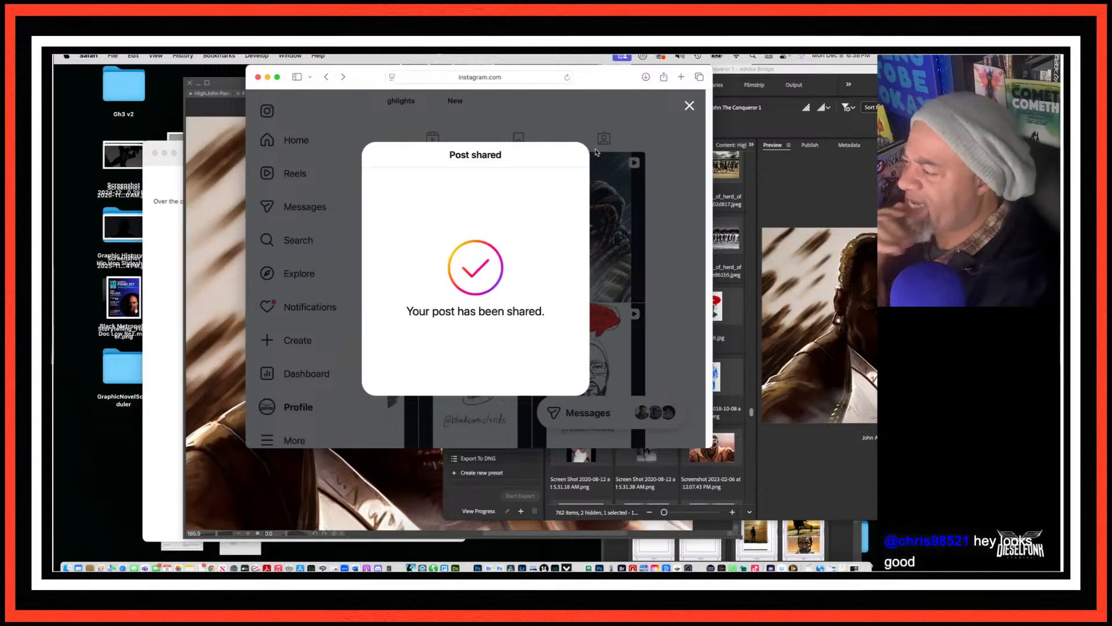
click(689, 107)
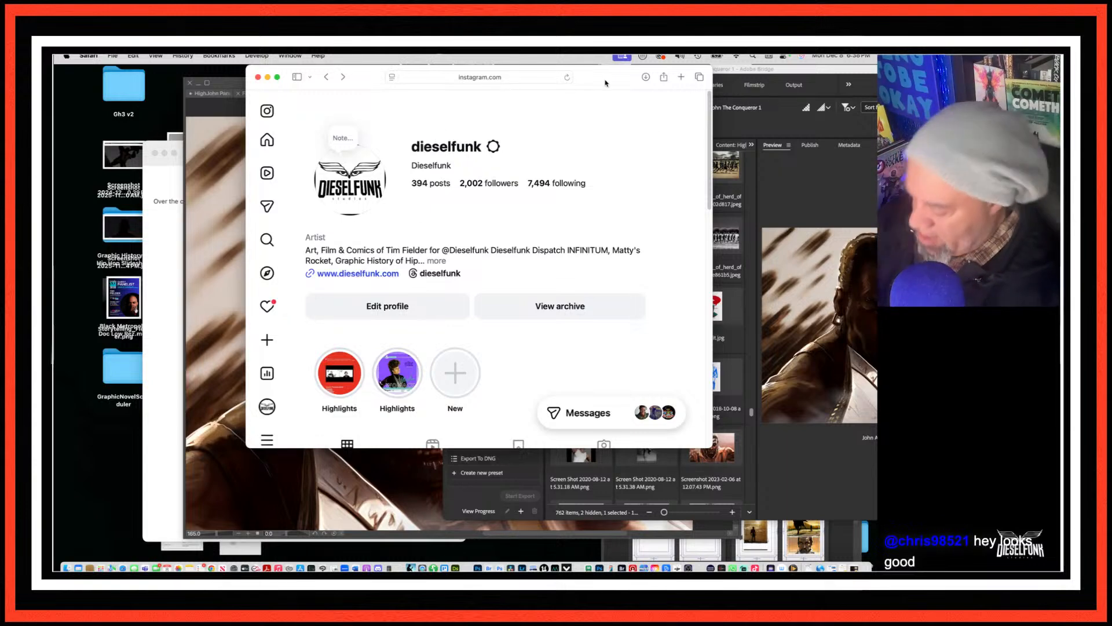
Step: Open facebook.com in a new browser tab
click(681, 78)
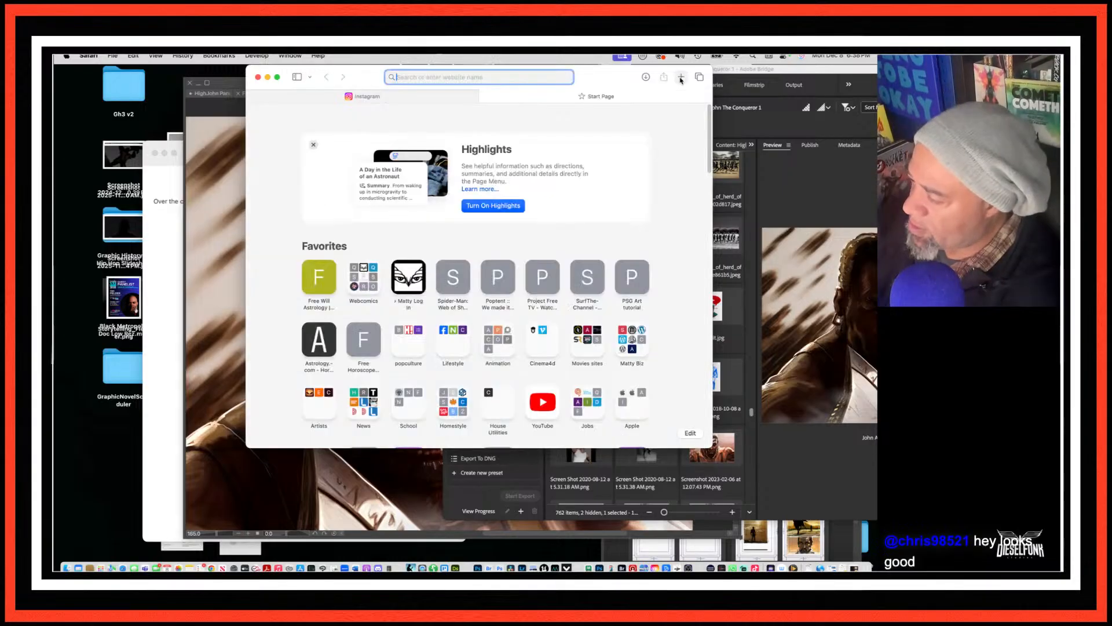
text(facebook.com)
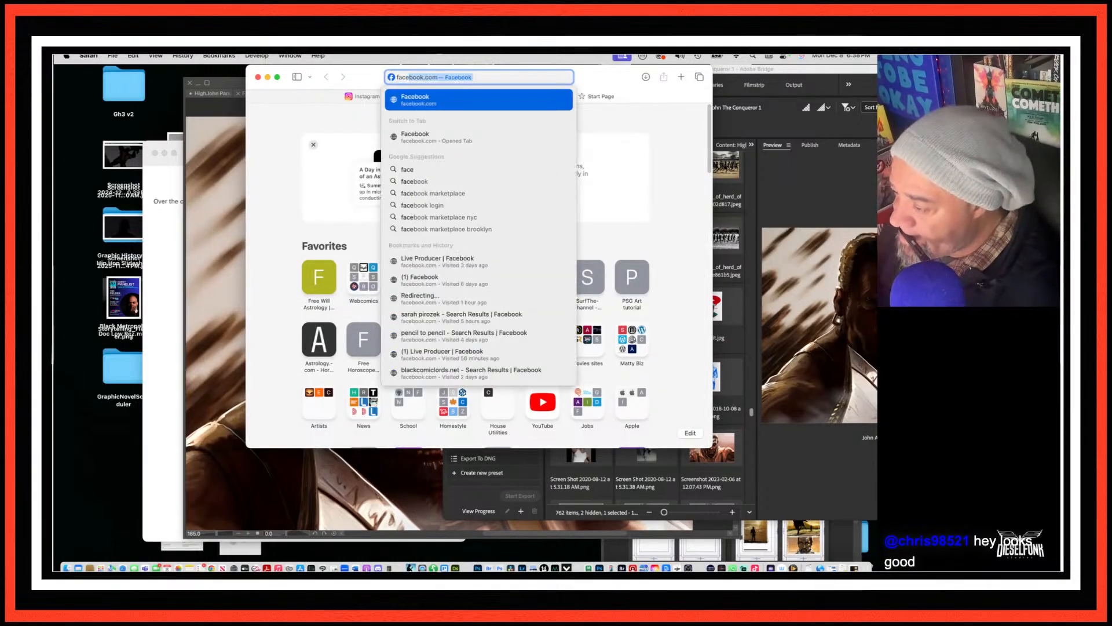
key(Return)
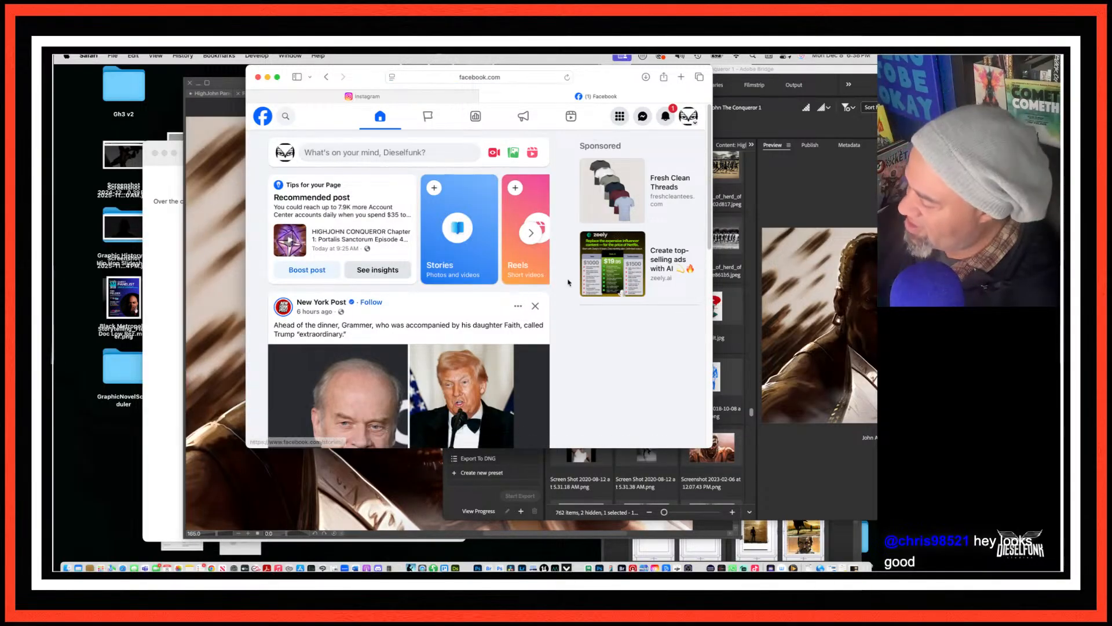
Step: Hide all posts from New York Post in the Facebook feed
mouse_move(709, 126)
mouse_down()
mouse_move(708, 206)
mouse_move(711, 138)
mouse_up()
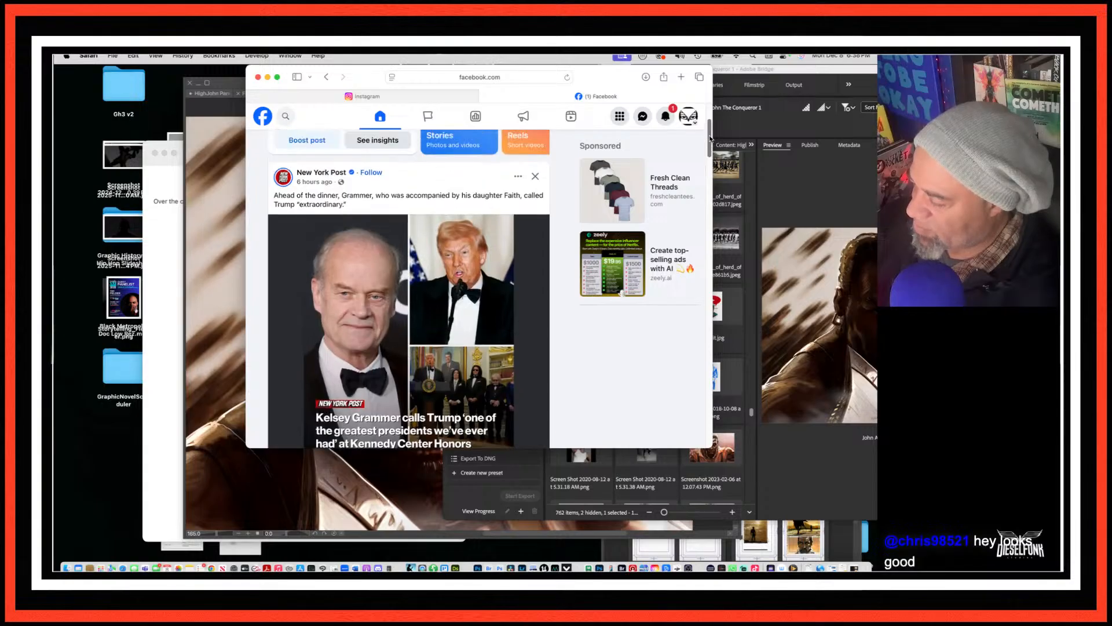
click(518, 176)
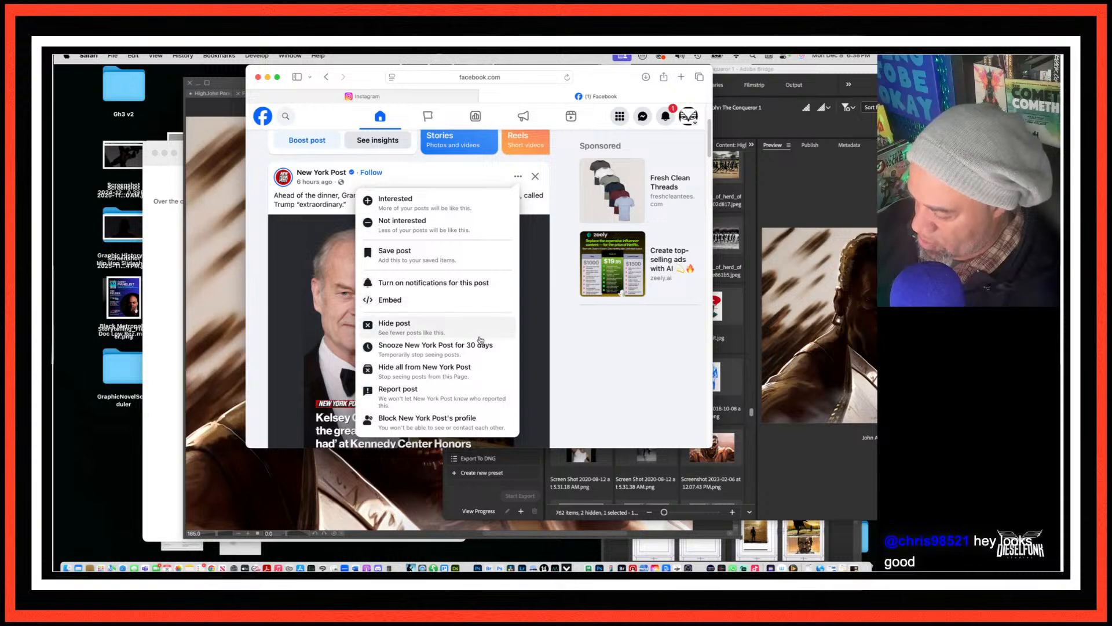
click(470, 366)
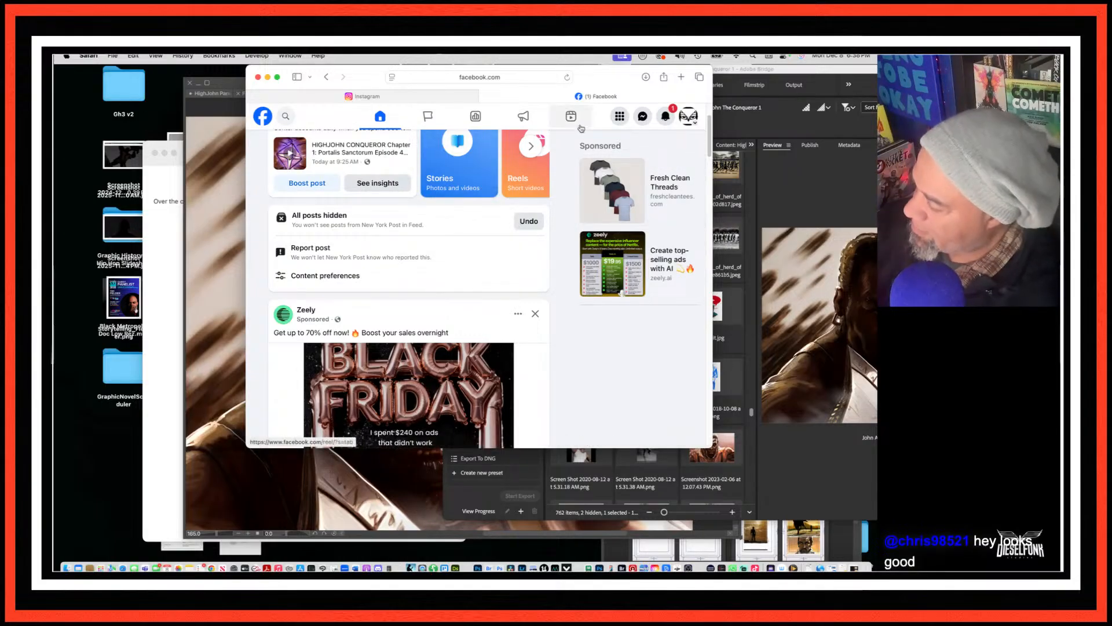
Step: Open the Dieselfunk page and start a new post there with the copied "He Carries an AXE" caption and its tags
click(689, 117)
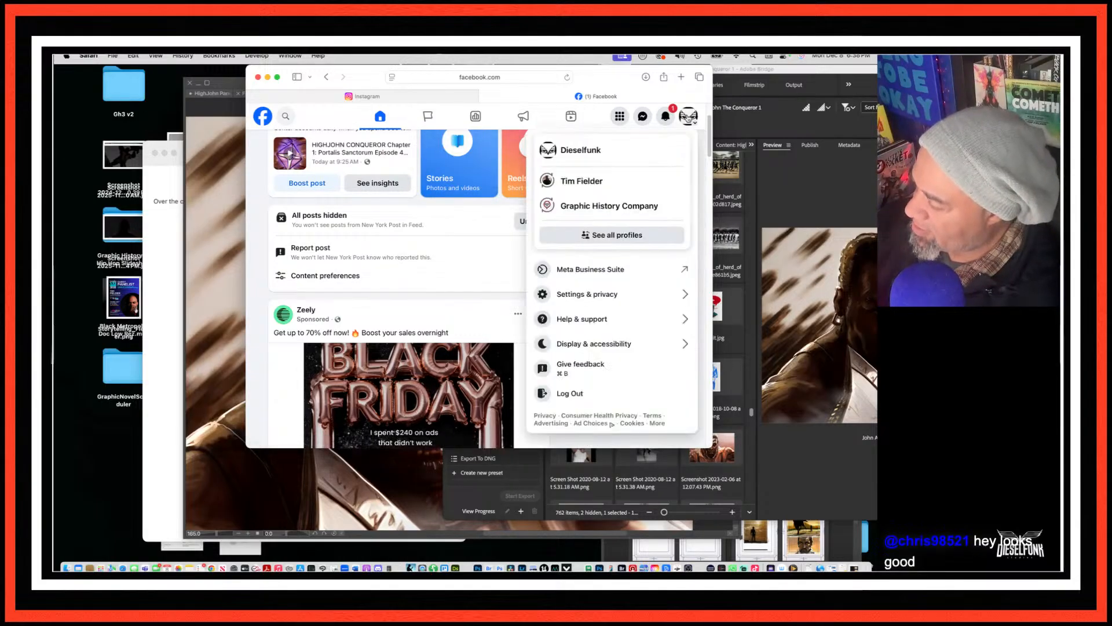
click(581, 151)
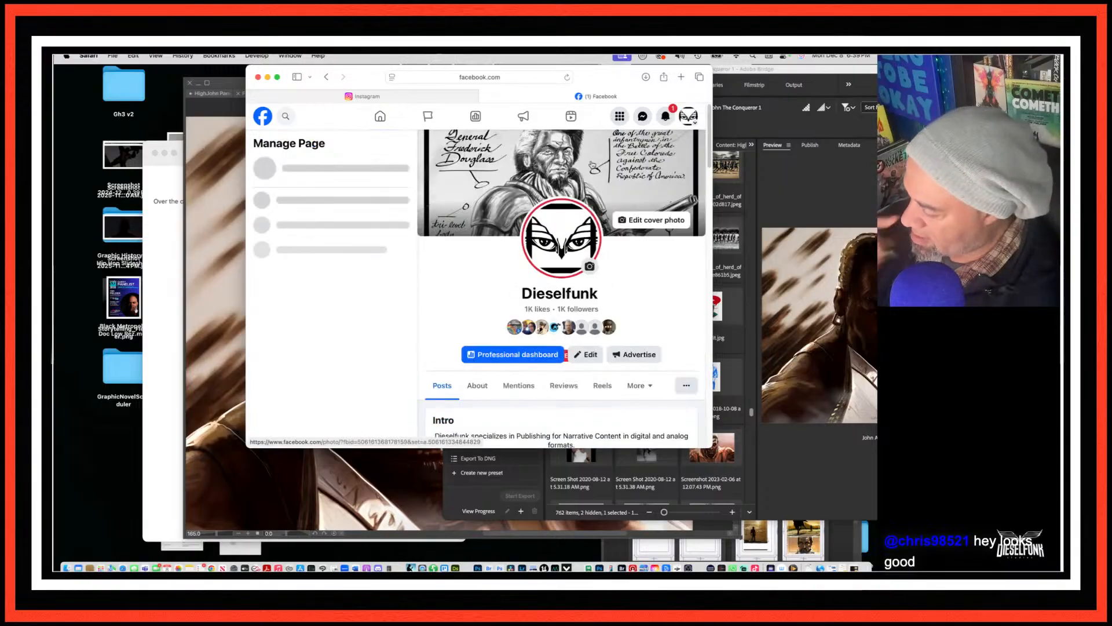
scroll(713, 199, down, 5)
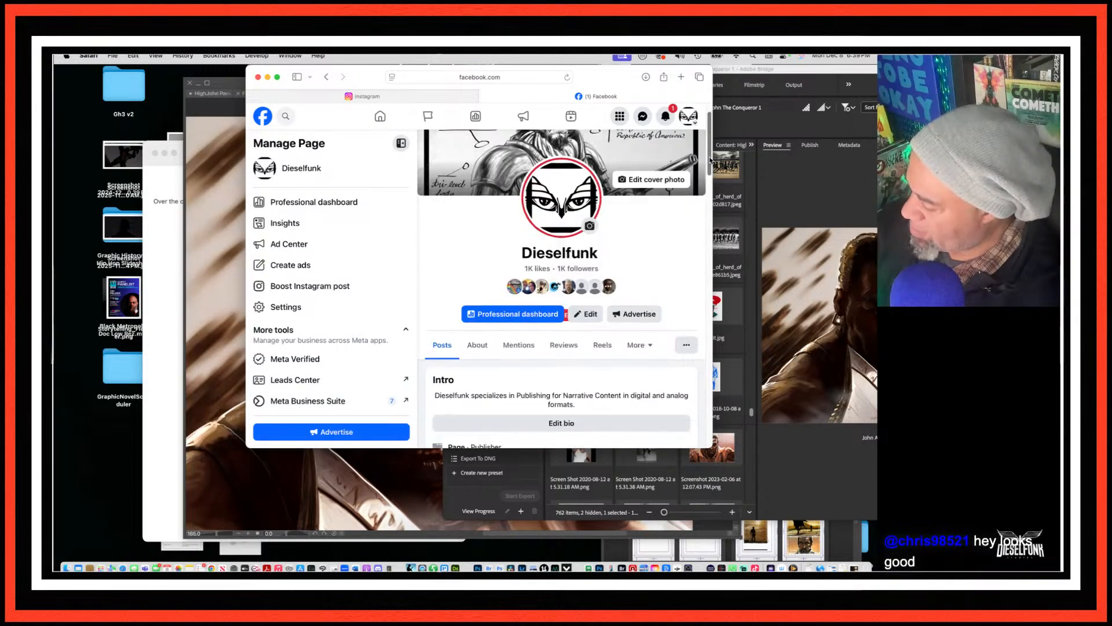
scroll(713, 200, down, 5)
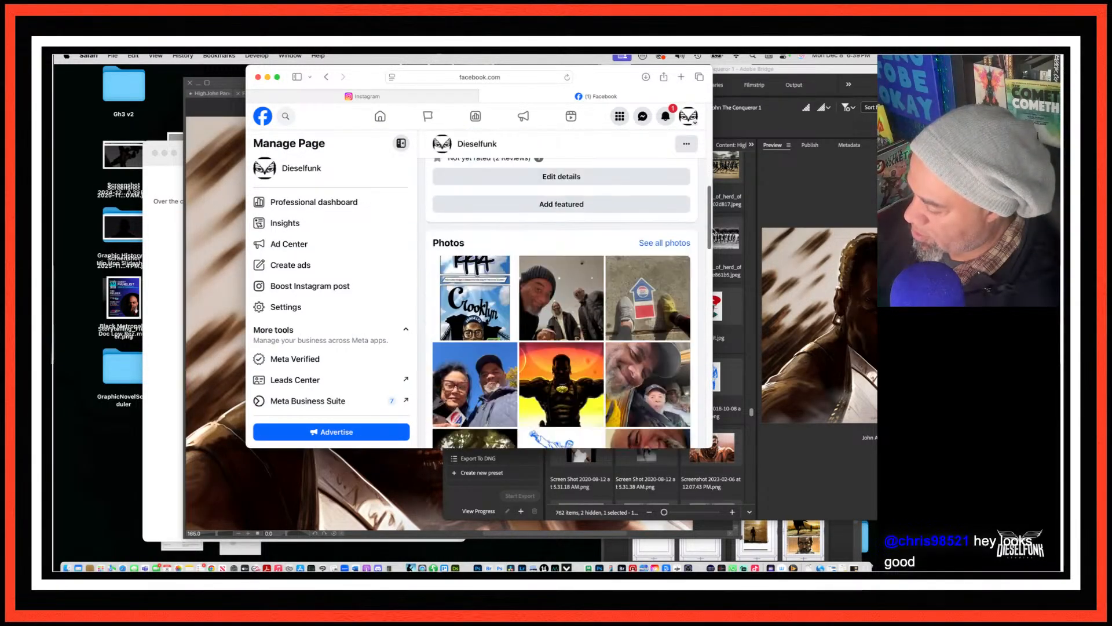
scroll(714, 250, down, 10)
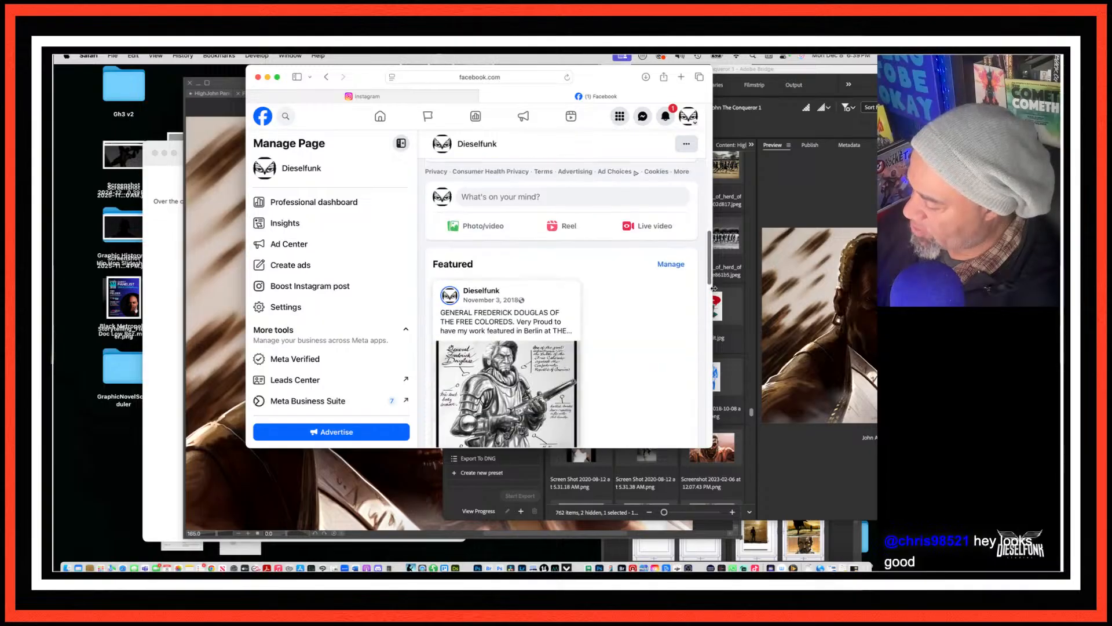
scroll(714, 314, down, 5)
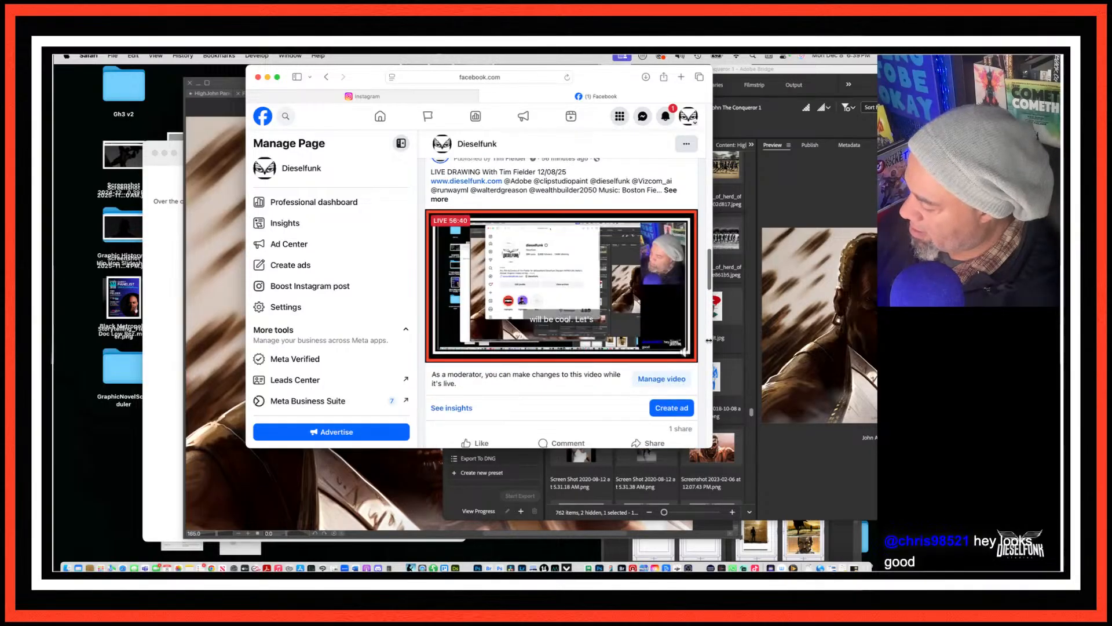
scroll(701, 342, down, 3)
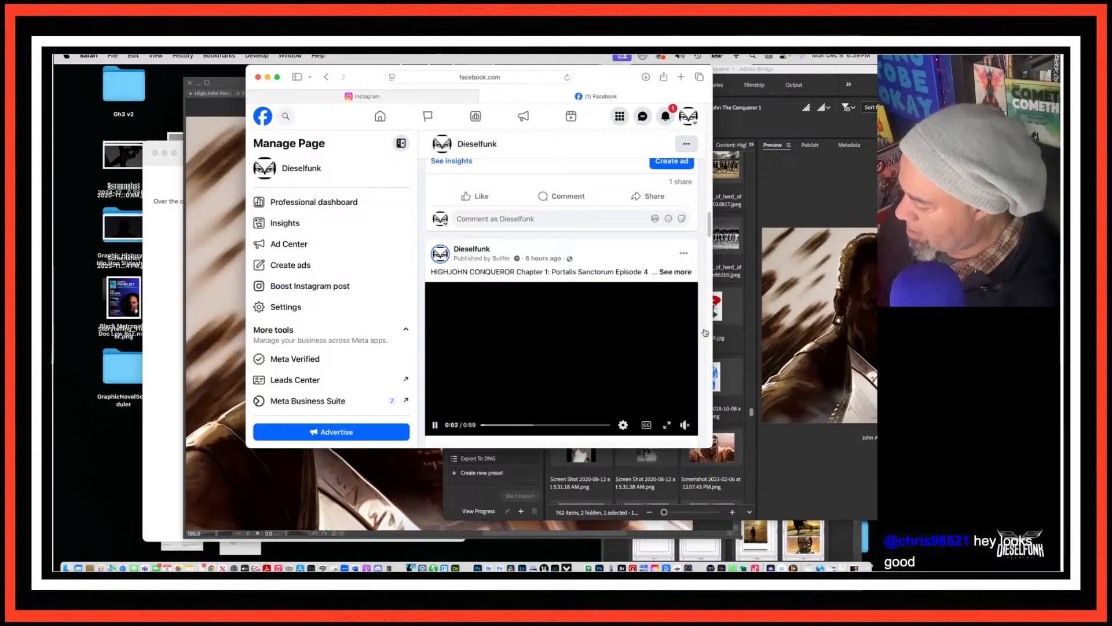
scroll(706, 332, up, 4)
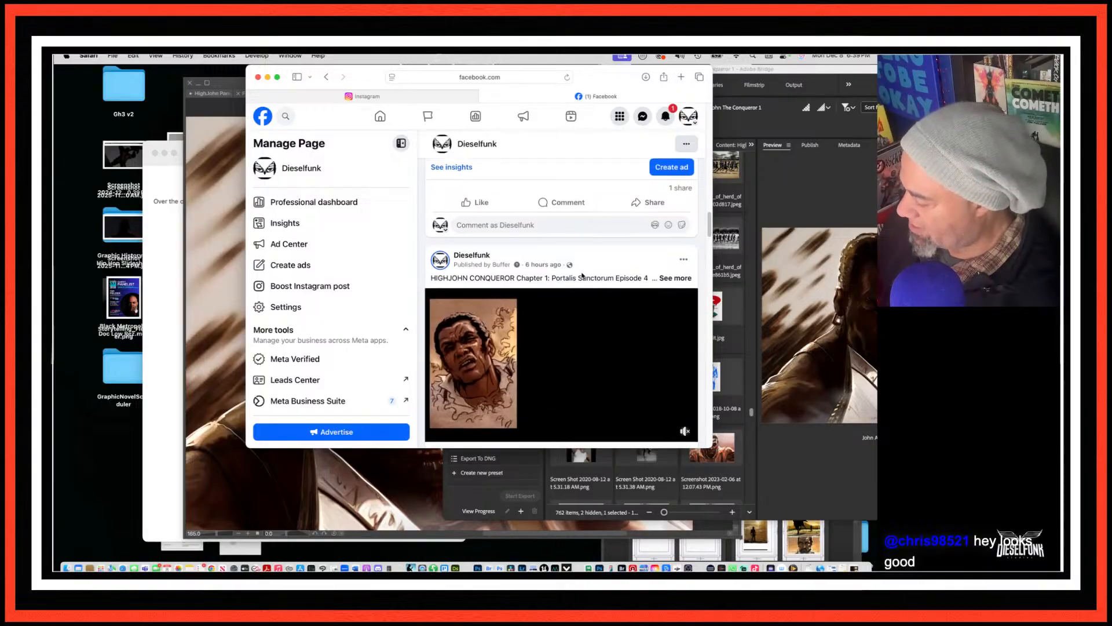
scroll(684, 329, up, 5)
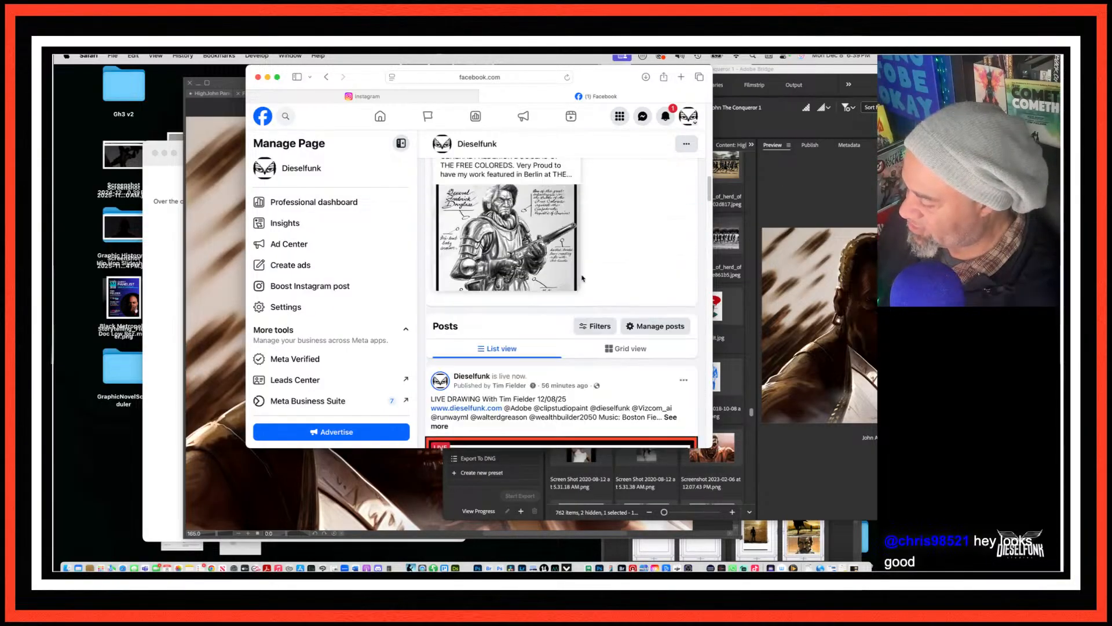
scroll(580, 278, up, 2)
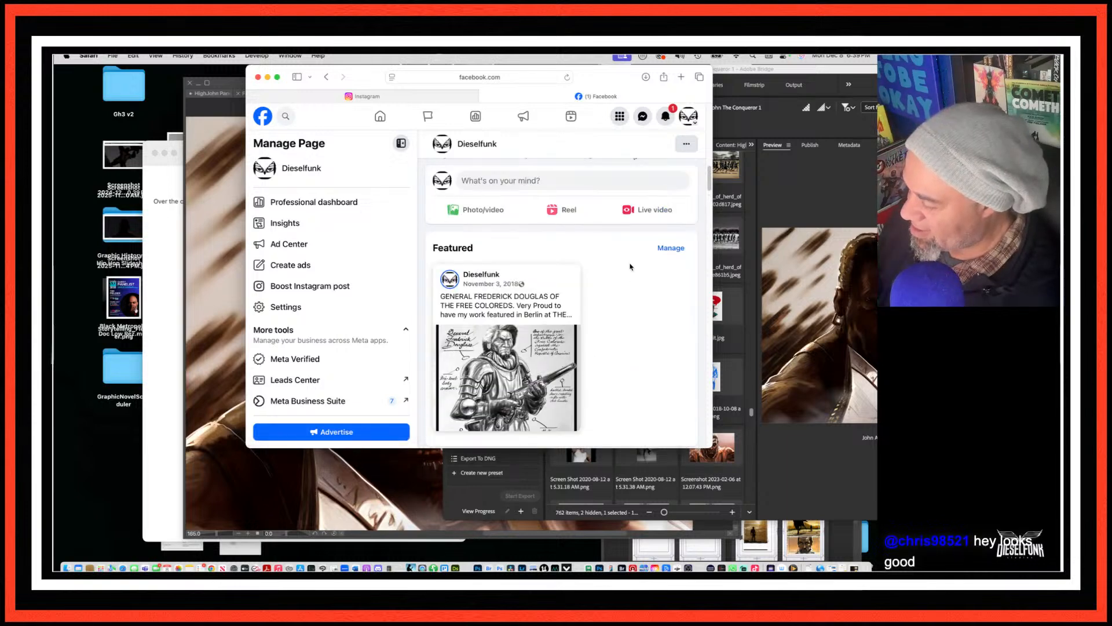
click(544, 181)
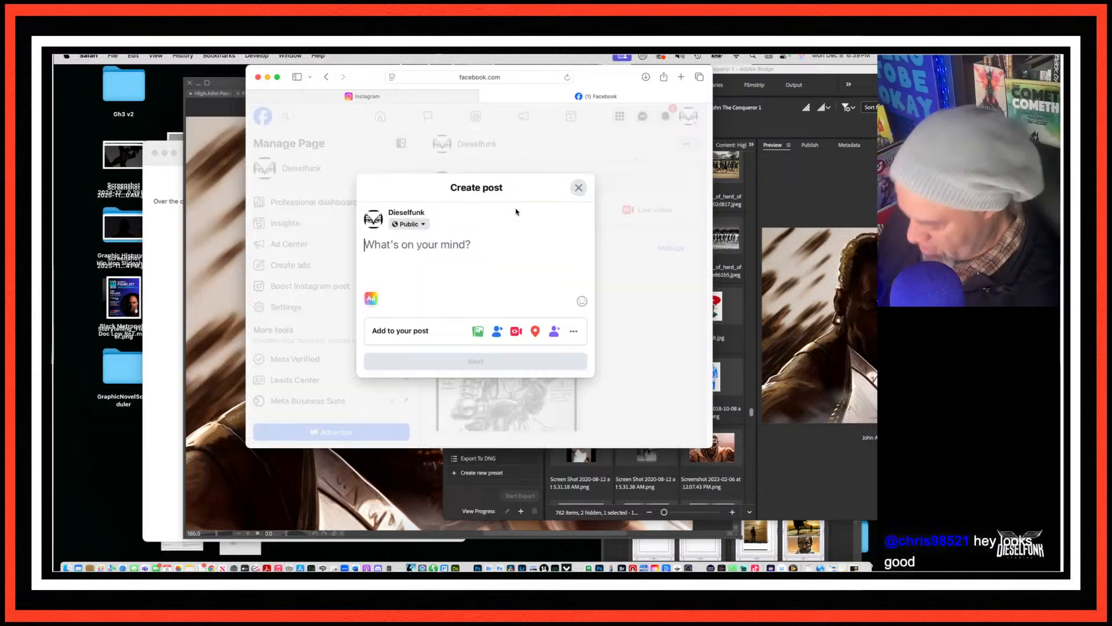
text(He Carries an AXE  www.dieselfunk.com @dieselfunk @adobe @clipstudioofficial @Vizcom_ai @graphichistorycompany @graphisco @walterdgreason @wealthbuilder2050 @oddcottonarts @blackcomiclords #afrofuturism @everyone @followers @highlight)
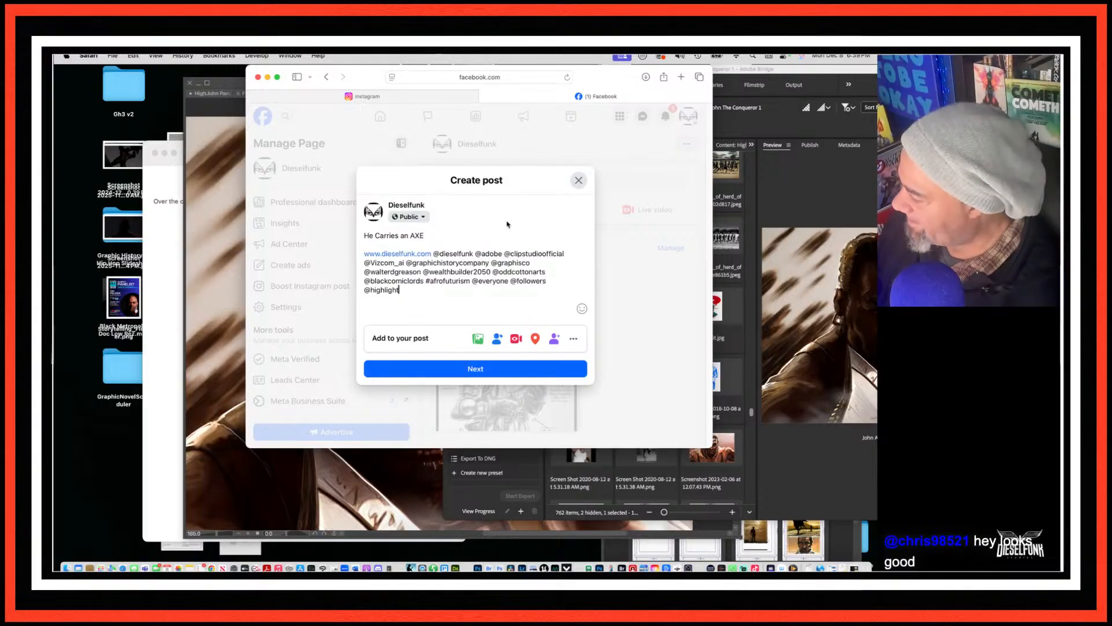
Step: Attach John Axe.jpg from Adobe Bridge's High John The Conqueror 1 folder to the Facebook post and return to the browser
click(767, 112)
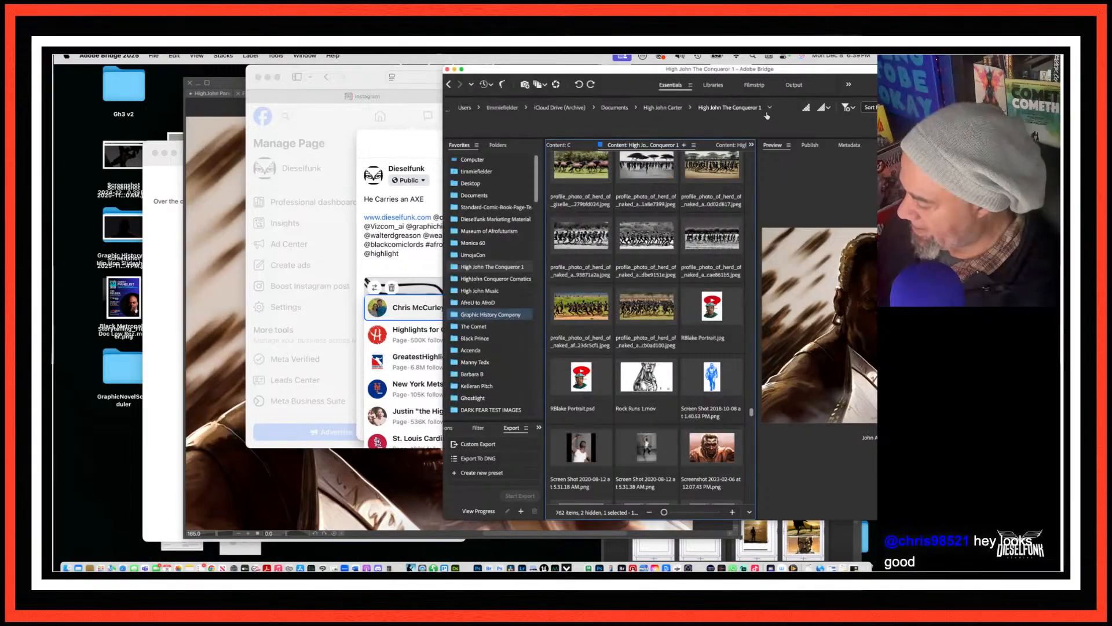
scroll(666, 432, down, 15)
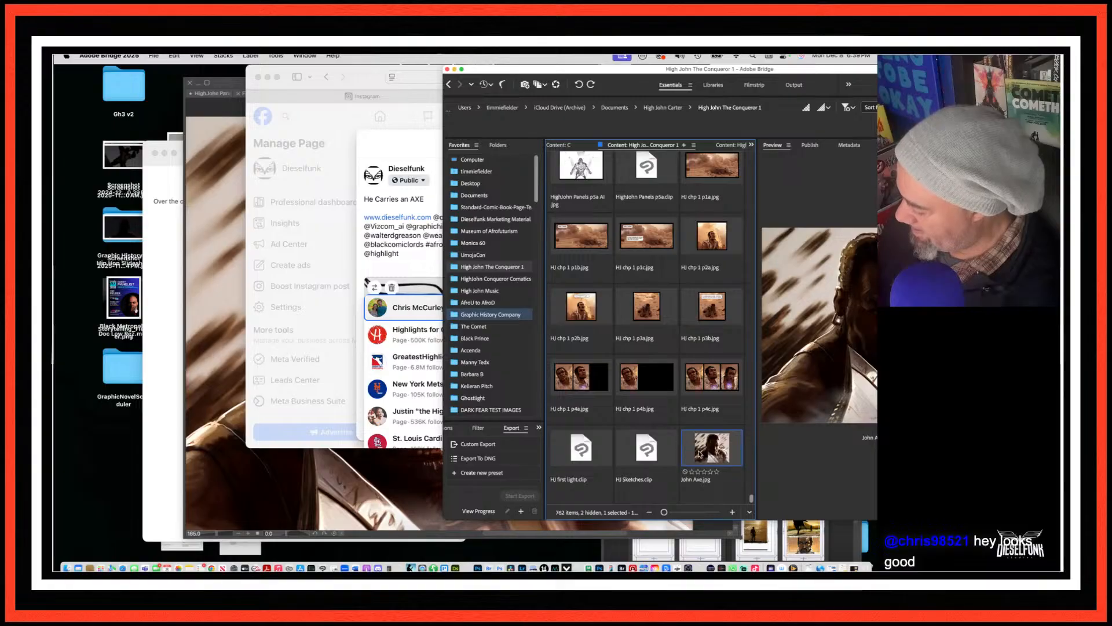
drag(700, 450, 684, 440)
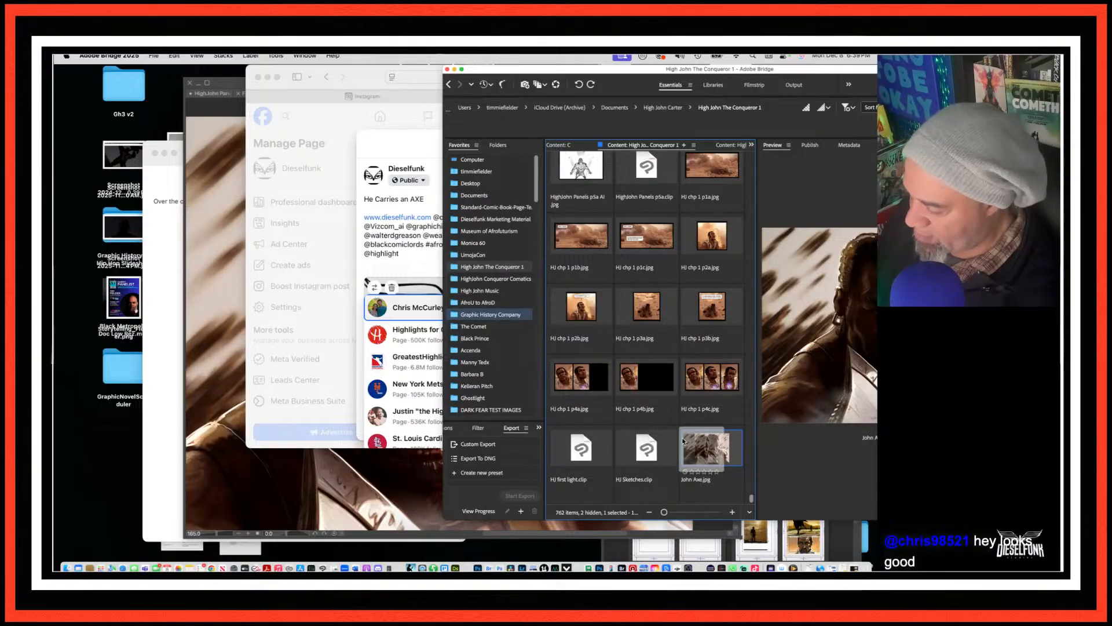
drag(684, 442, 397, 261)
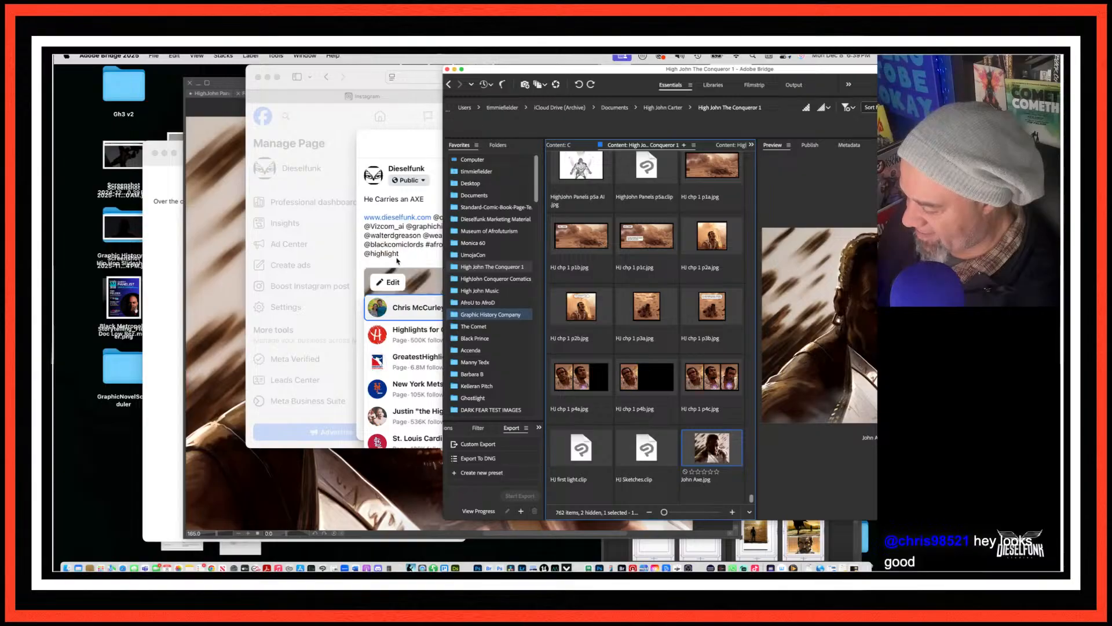
click(457, 256)
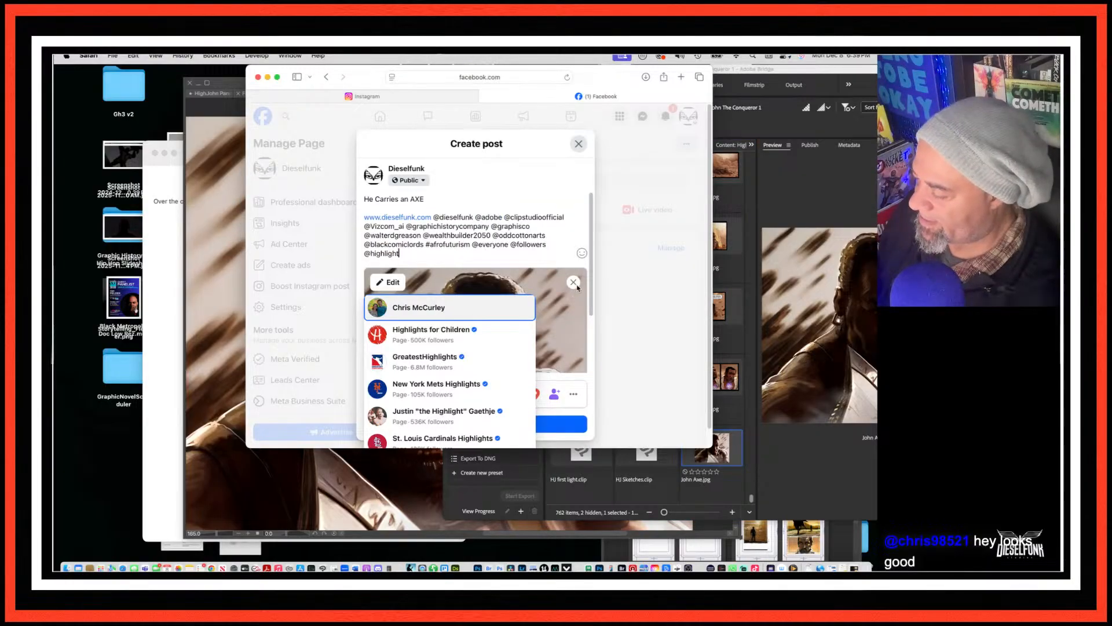
Step: Publish the Dieselfunk Facebook post with its default post settings and decline adding a "Call Now" button
click(548, 244)
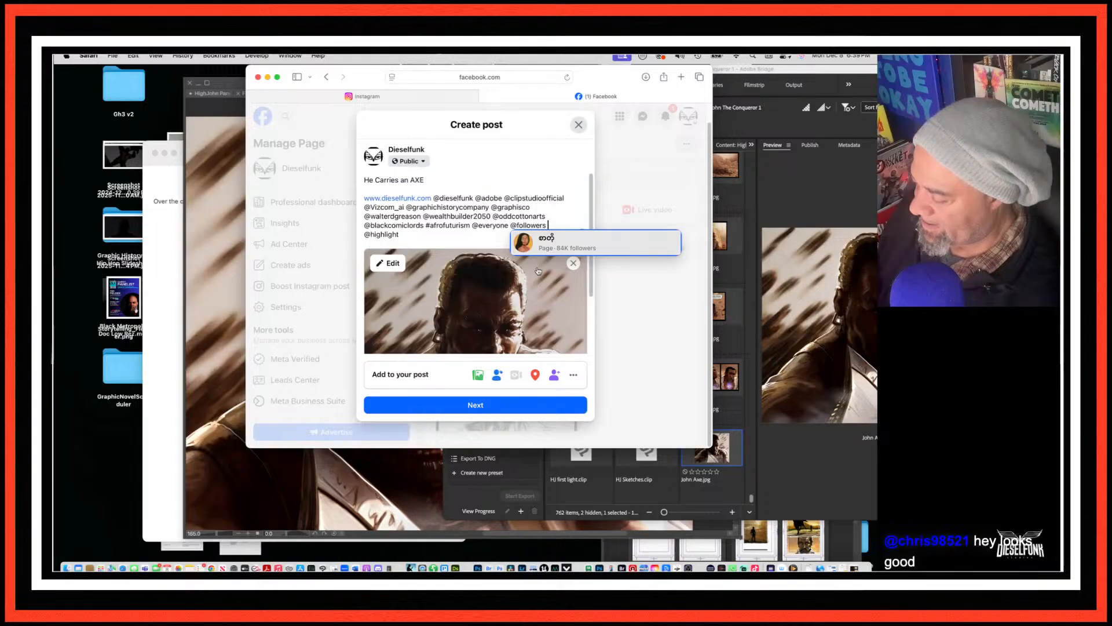
click(491, 405)
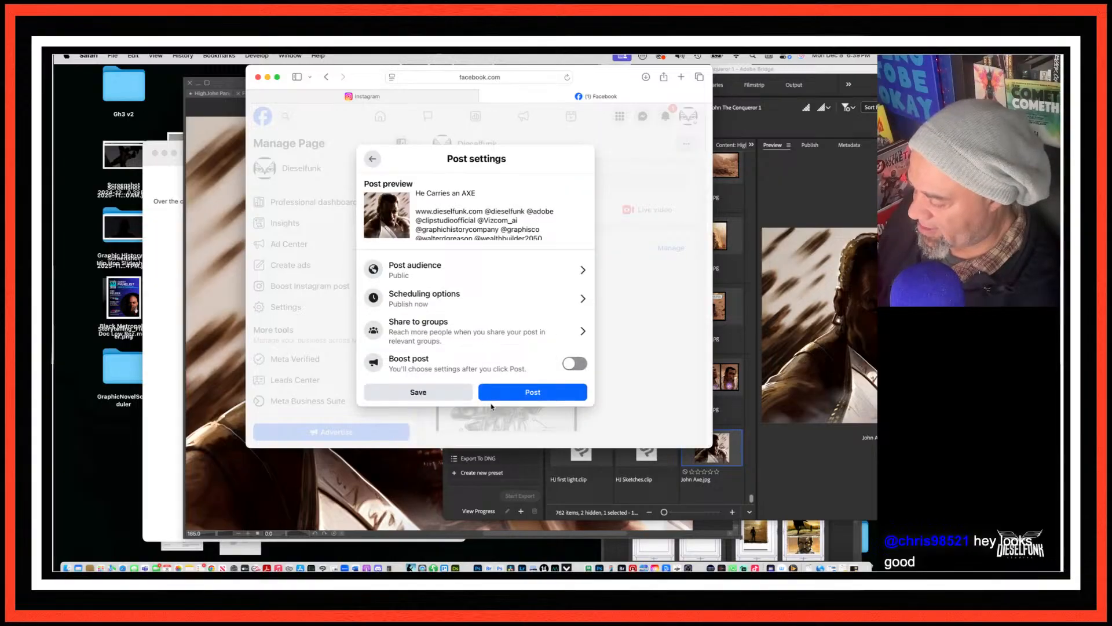
click(523, 394)
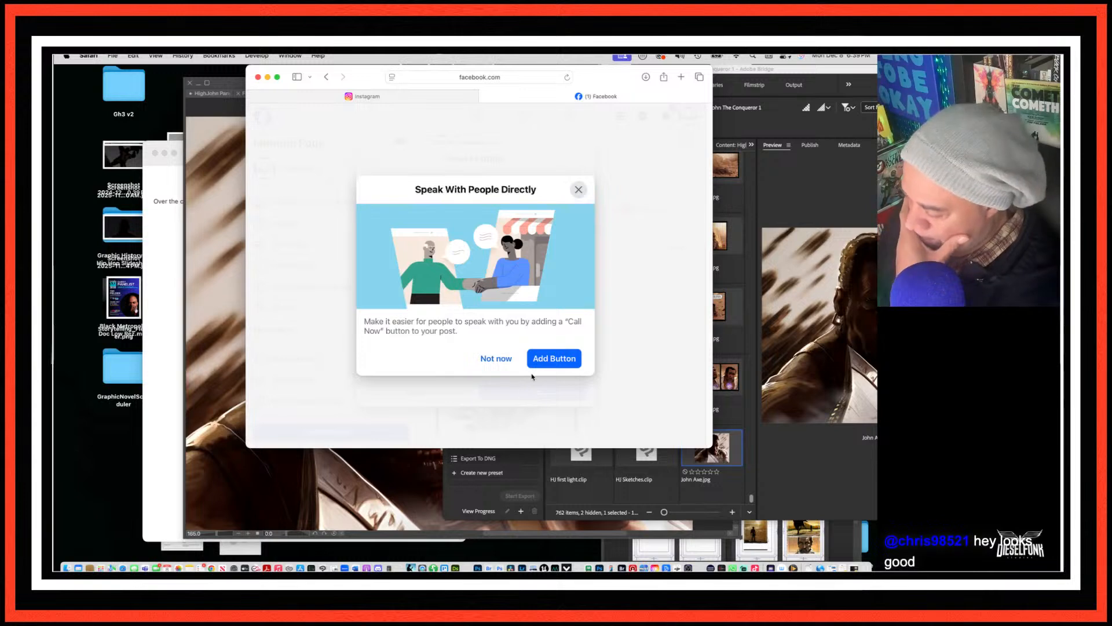
click(498, 359)
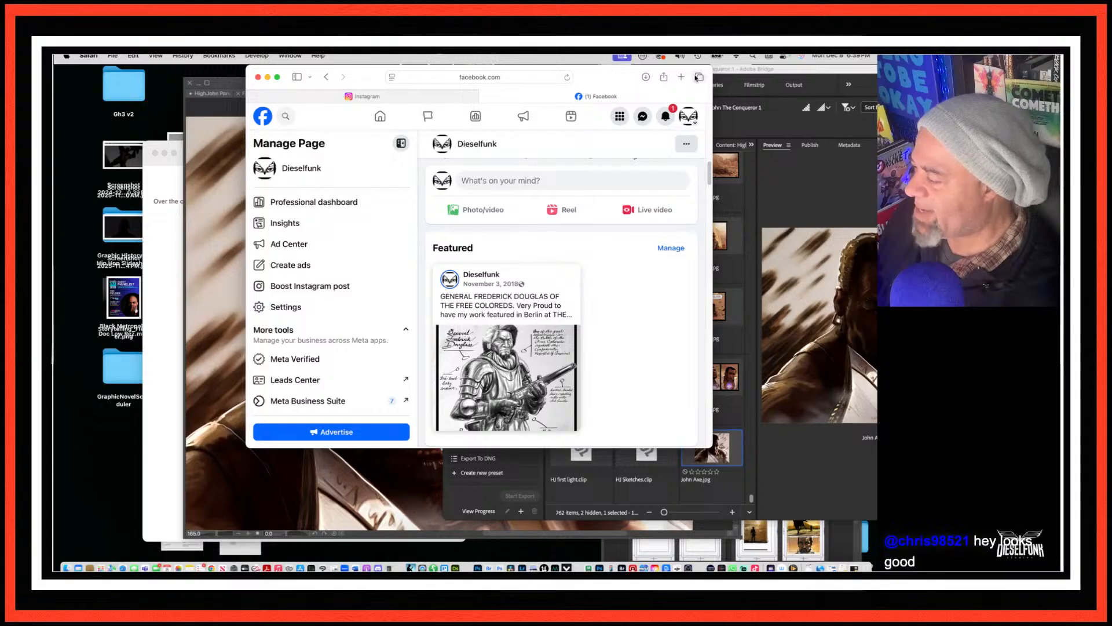
Step: Open LinkedIn in a new browser tab and start a post with the copied "He Carries an AXE" caption and its tags
click(681, 77)
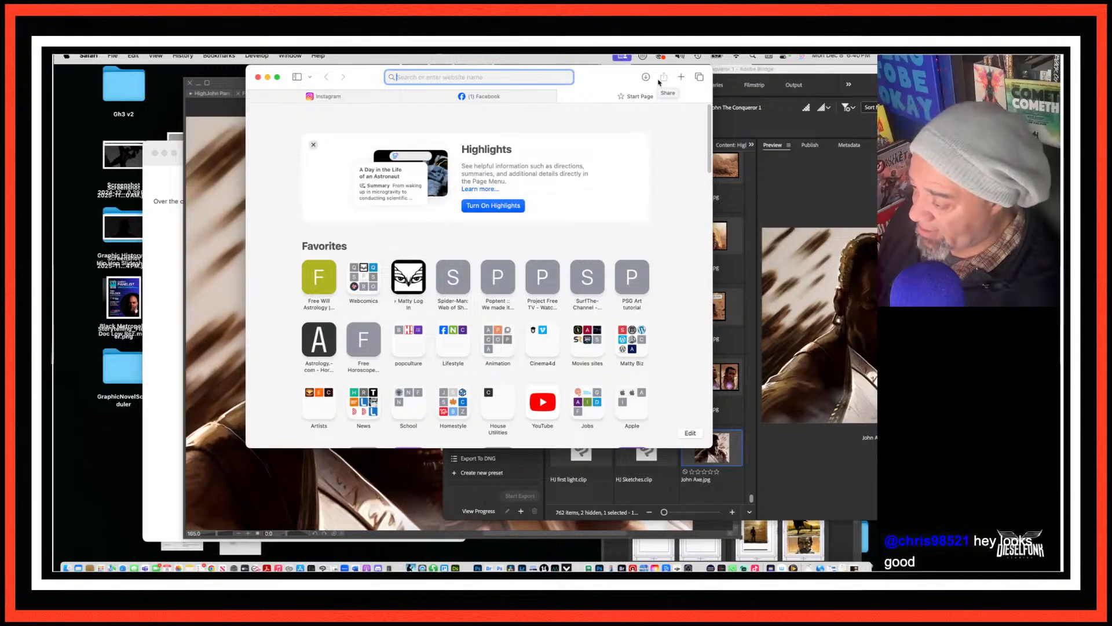
text(linkedin)
key(Return)
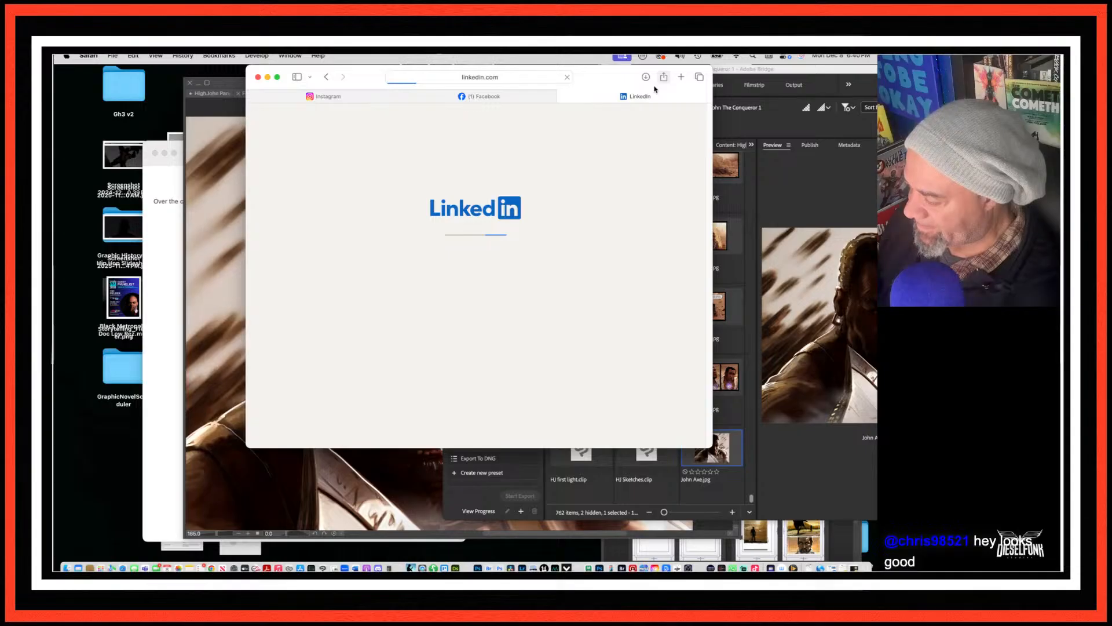
click(503, 156)
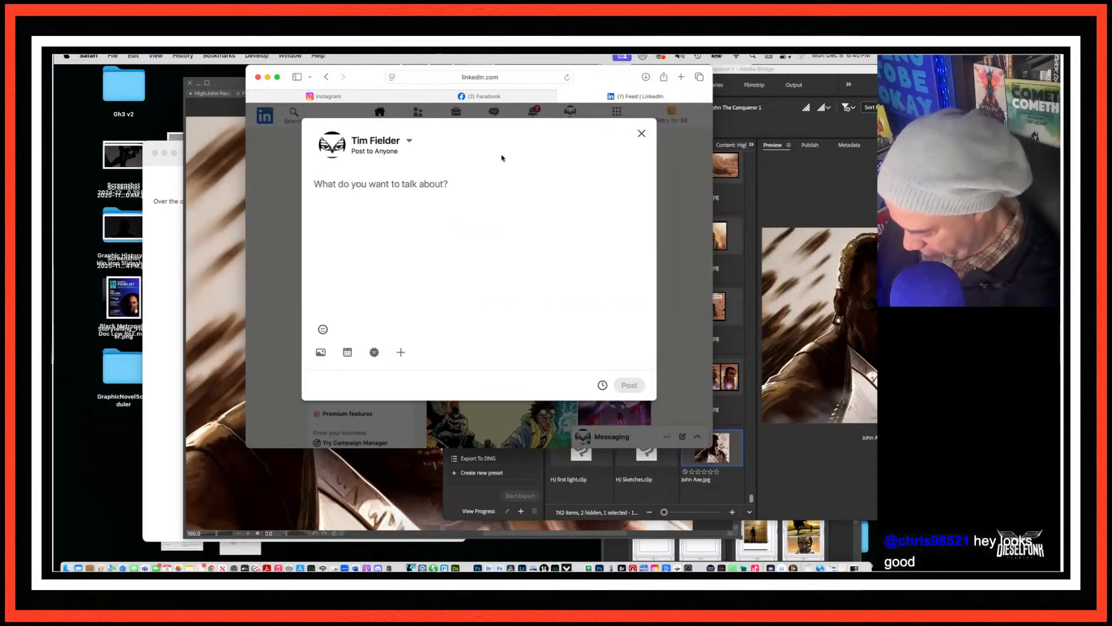
text(He Carries an AXE  www.dieselfunk.com @dieselfunk @adobe @clipstudioofficial @Vizcom_ai @graphichistorycompany @graphisco @walterdgreason @wealthbuilder2050 @oddcottonarts @blackcomiclords #afrofuturism @everyone @followers @highlight)
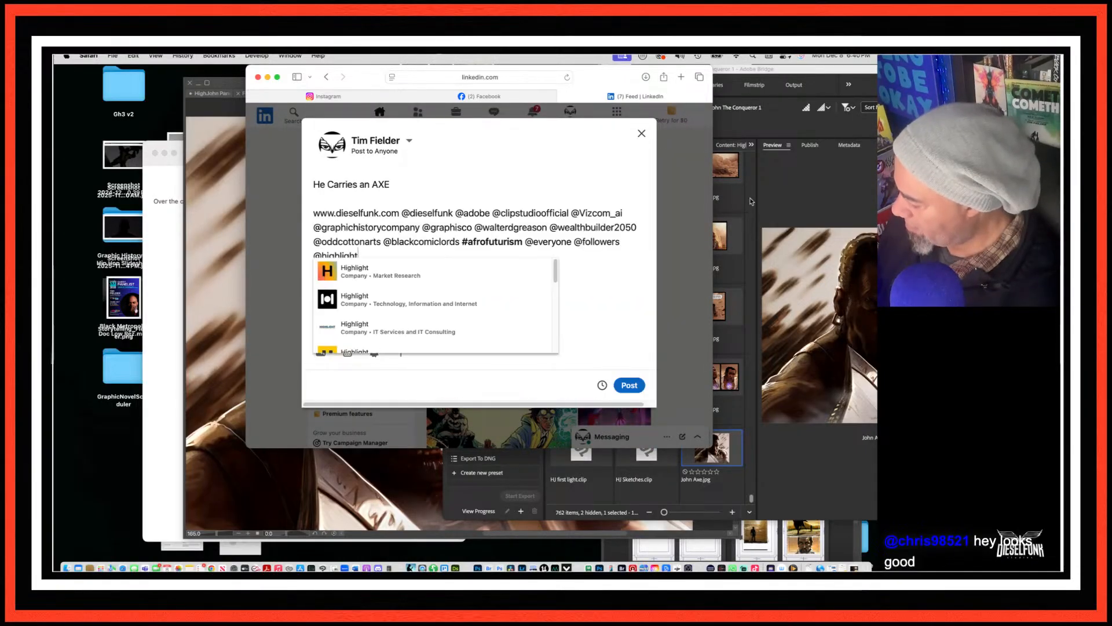
click(729, 444)
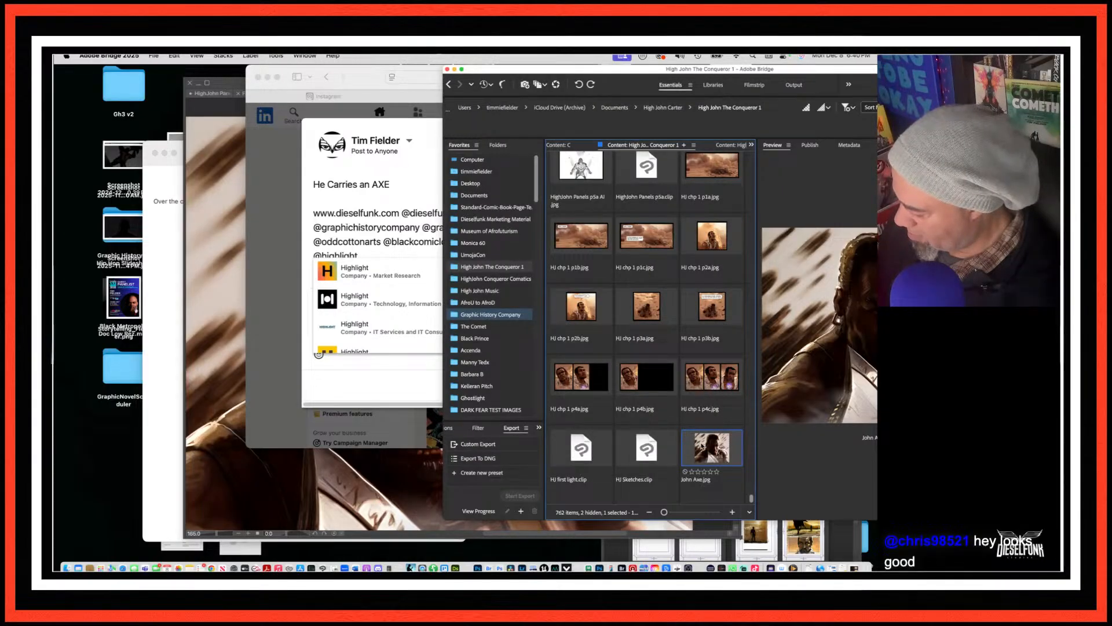
drag(711, 447, 409, 345)
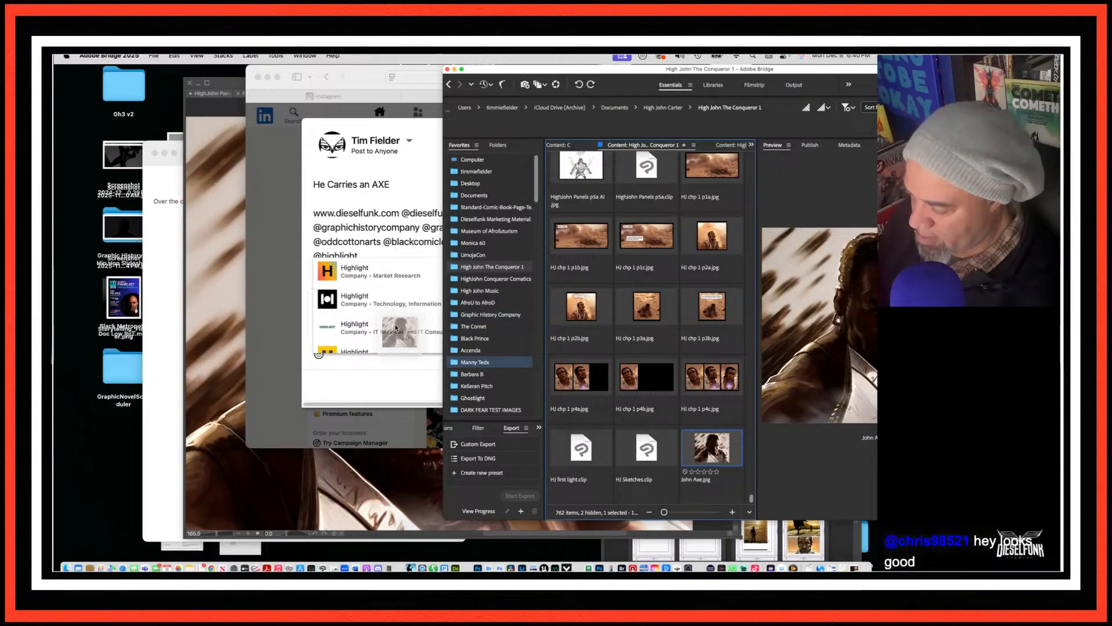
click(362, 256)
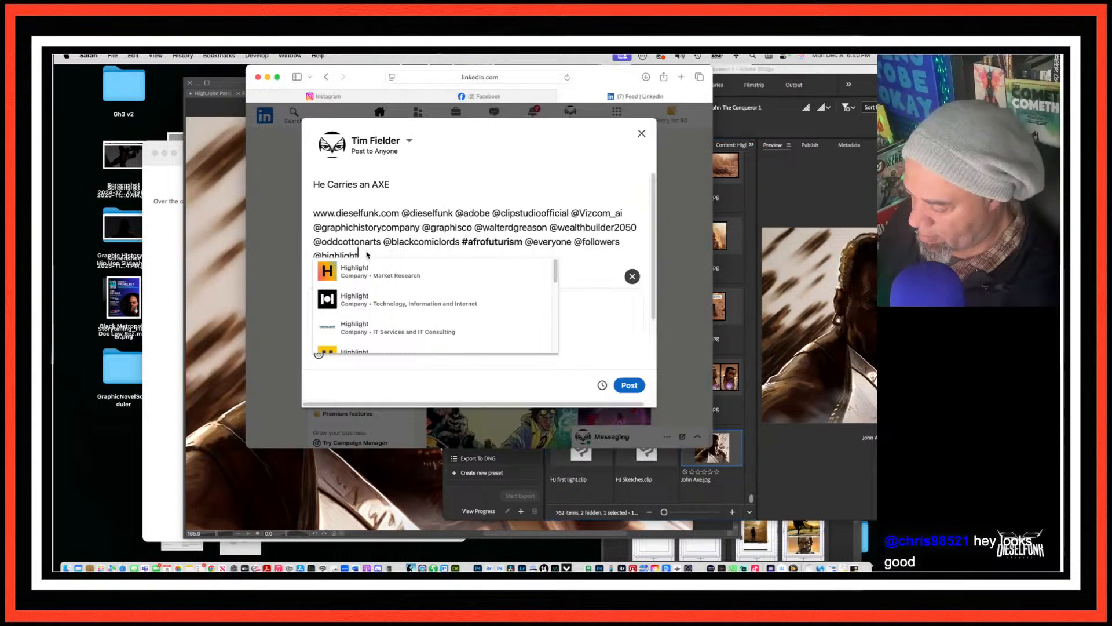
click(630, 277)
click(631, 276)
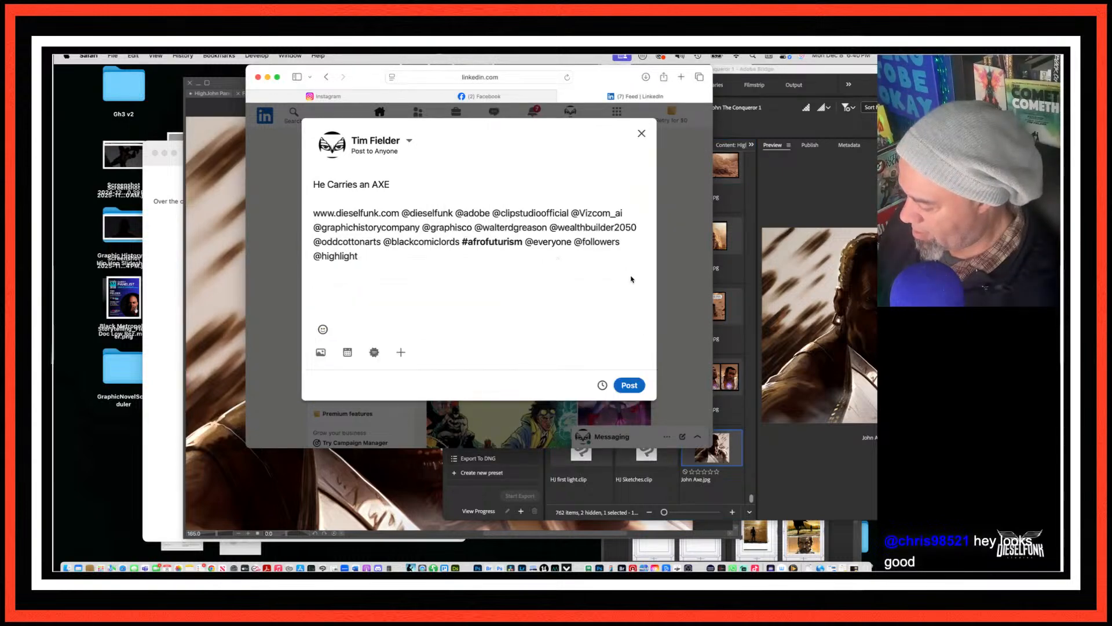
Step: Attach John Axe.jpg from Adobe Bridge's High John The Conqueror 1 folder to the LinkedIn post
click(728, 456)
drag(724, 455, 377, 297)
click(419, 197)
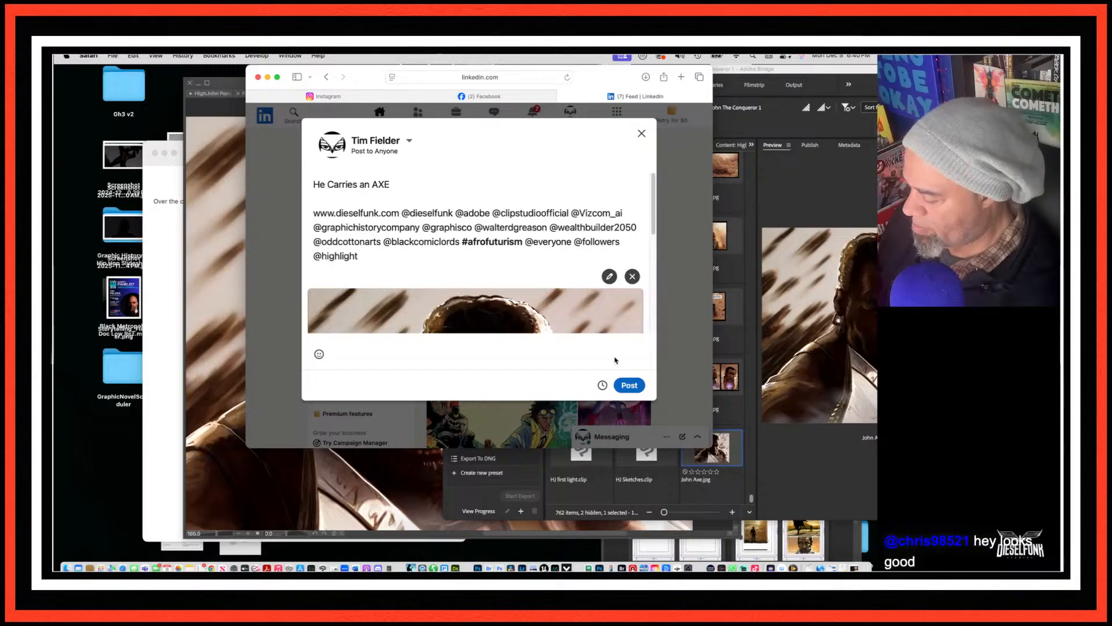
Step: Publish the LinkedIn post without boosting it and check how it looks in the feed
click(626, 381)
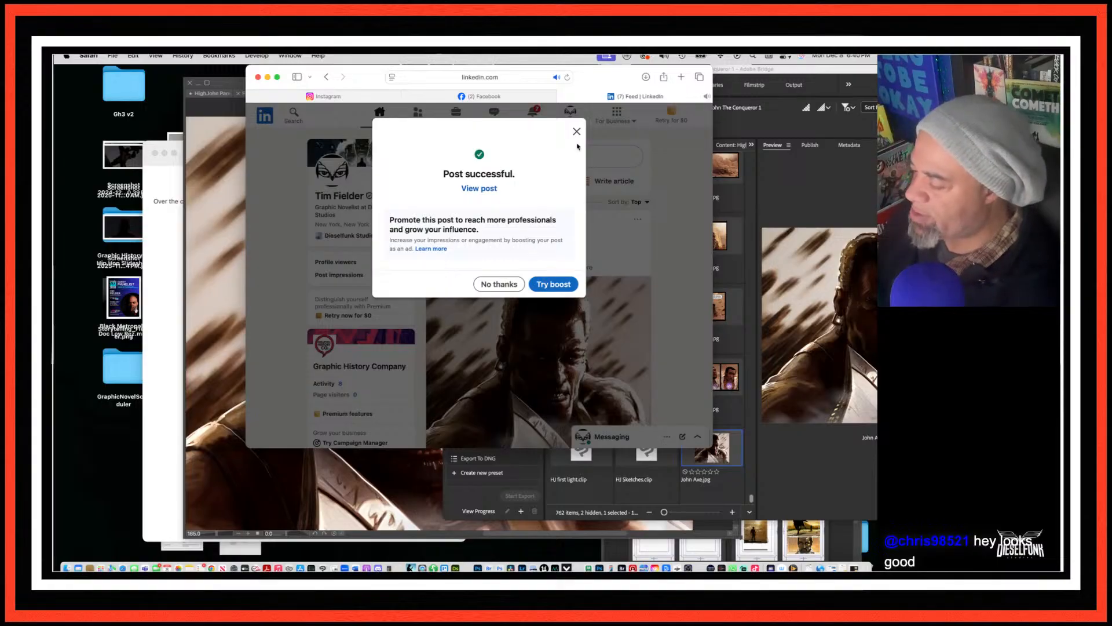
click(576, 132)
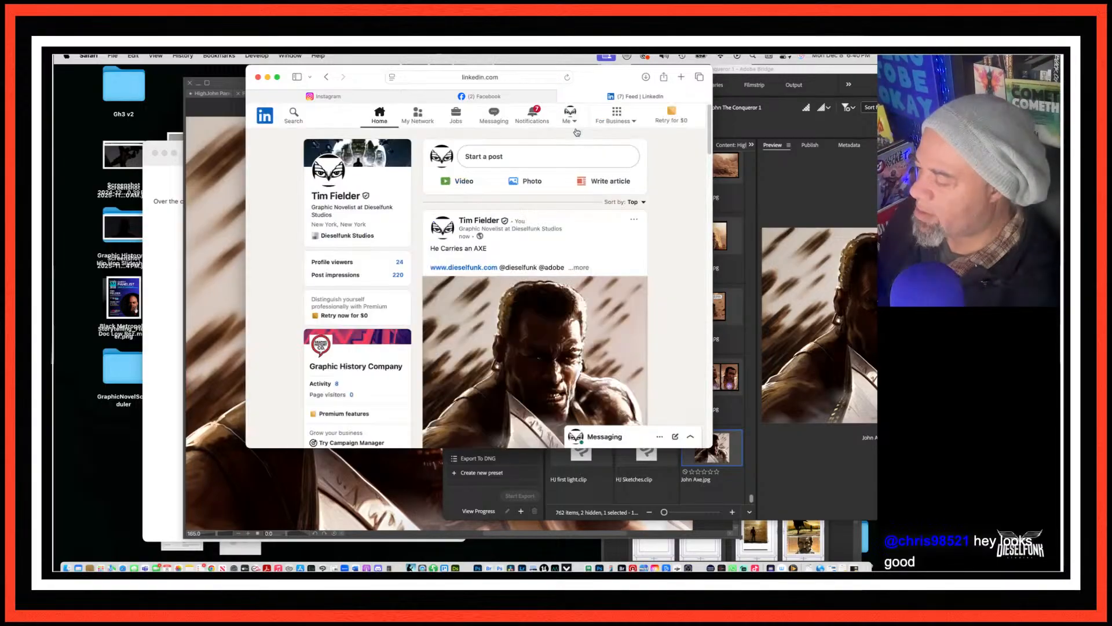
scroll(637, 268, down, 2)
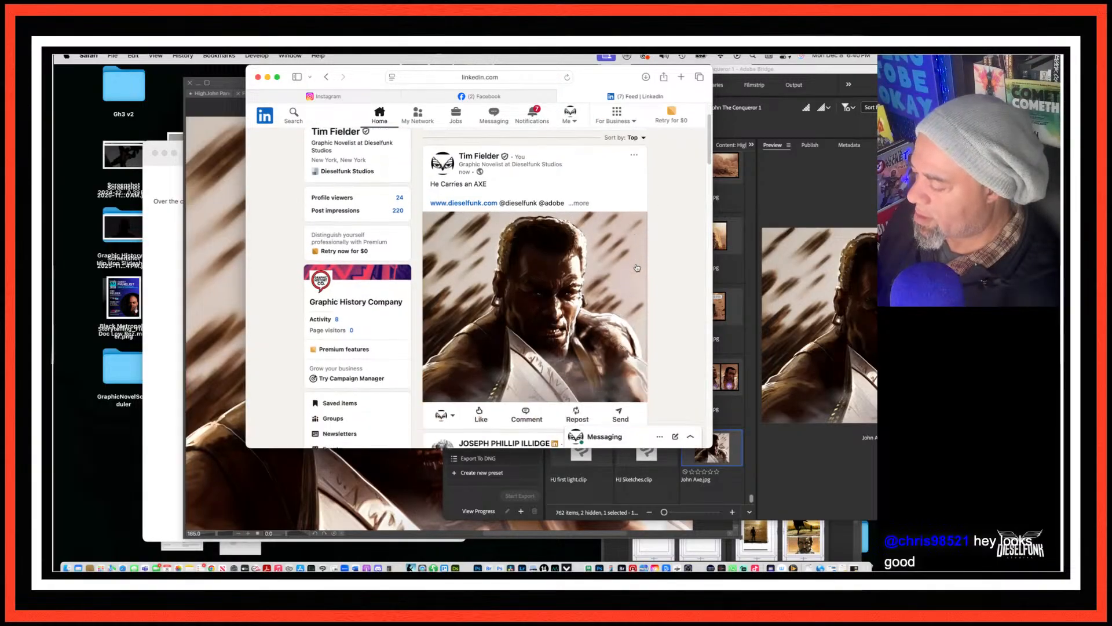
scroll(636, 268, up, 2)
scroll(637, 267, down, 2)
scroll(637, 267, down, 2)
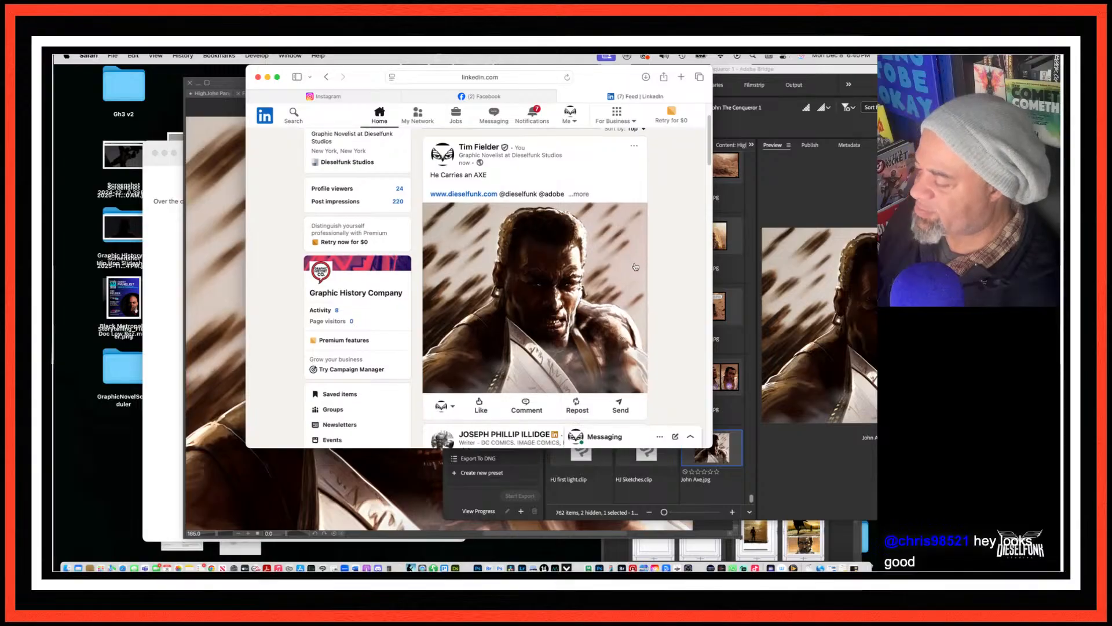
scroll(636, 266, up, 1)
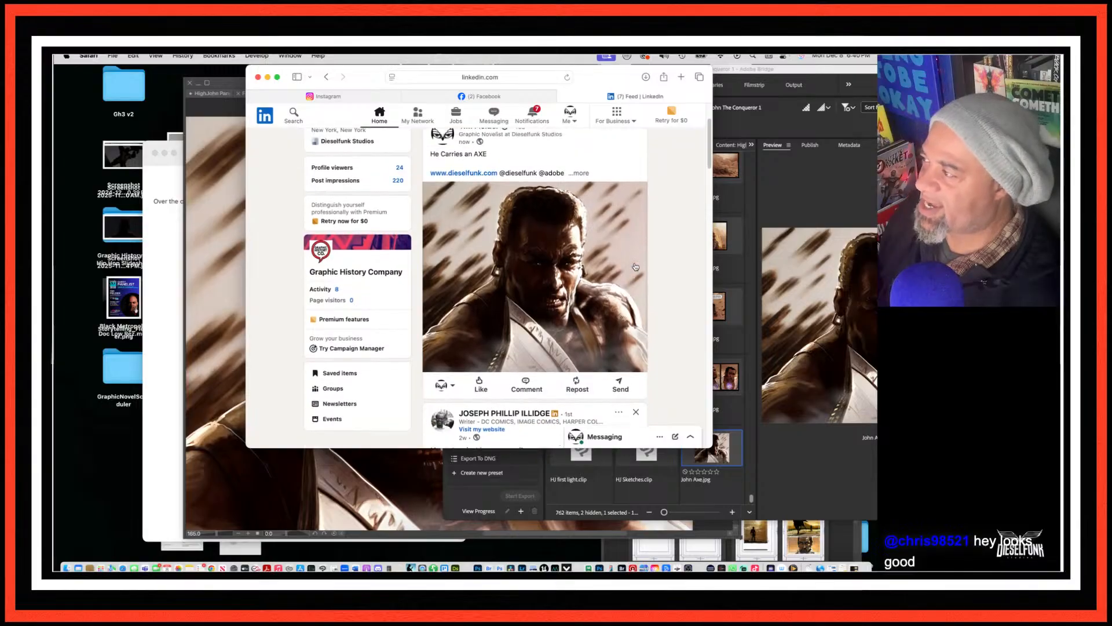
Step: Open a blank browser tab and check the Dieselfunk Instagram posts plus the notifications on Instagram and LinkedIn
click(681, 76)
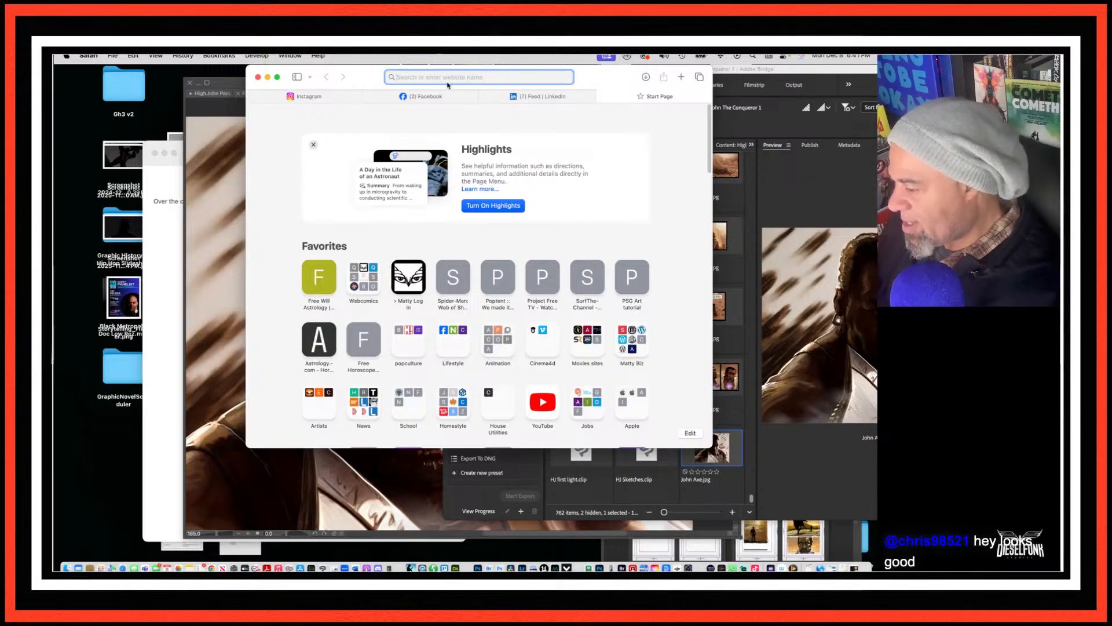
click(347, 96)
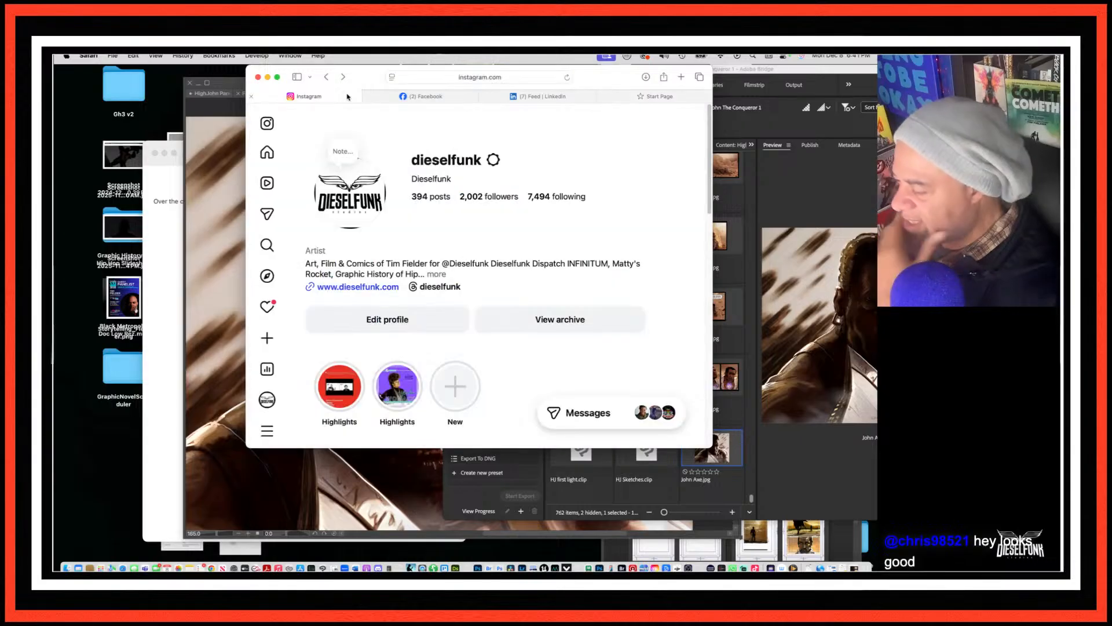
scroll(458, 217, down, 5)
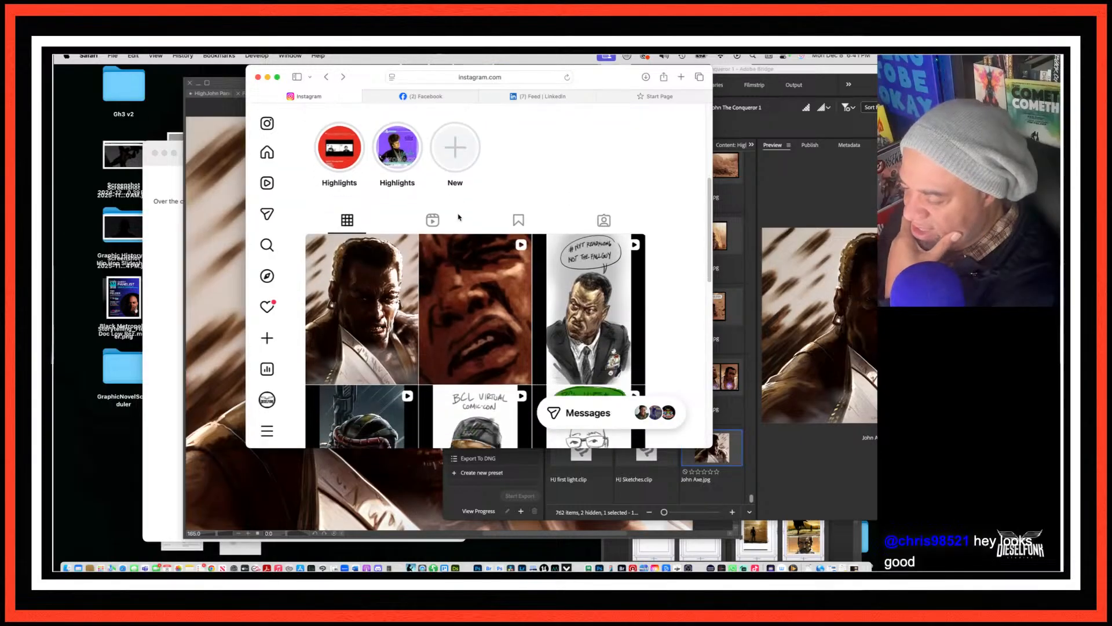
click(267, 306)
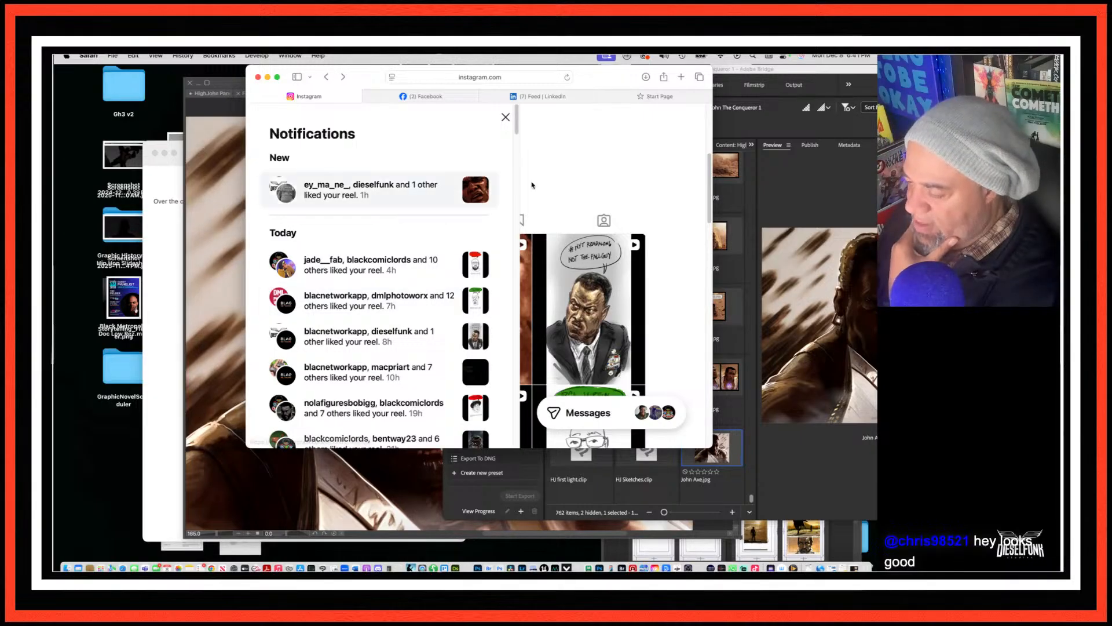
click(568, 182)
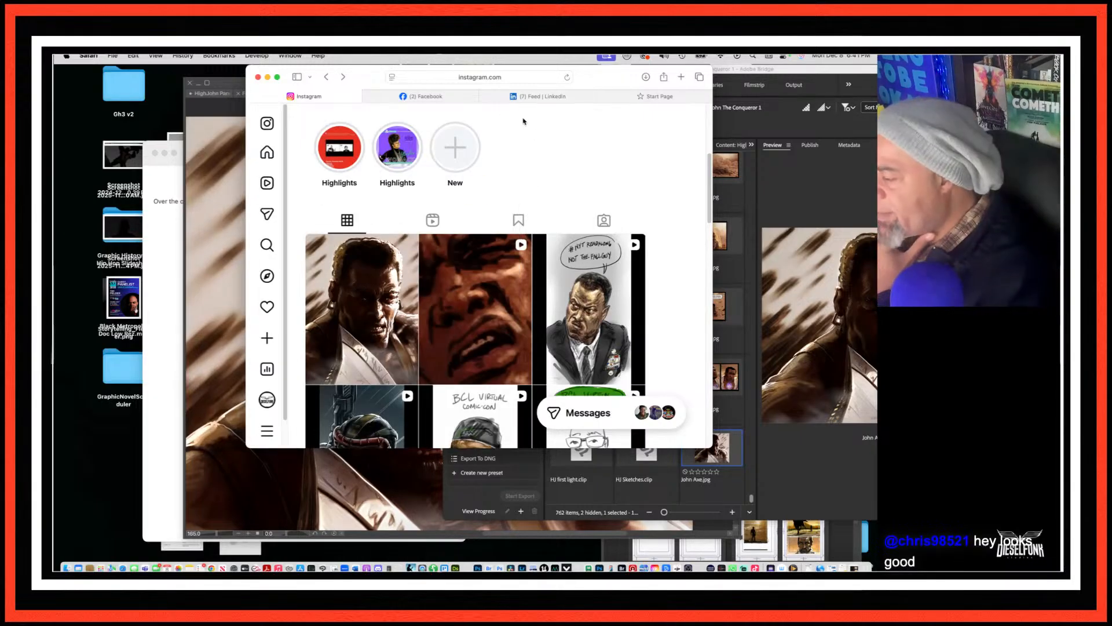
click(546, 100)
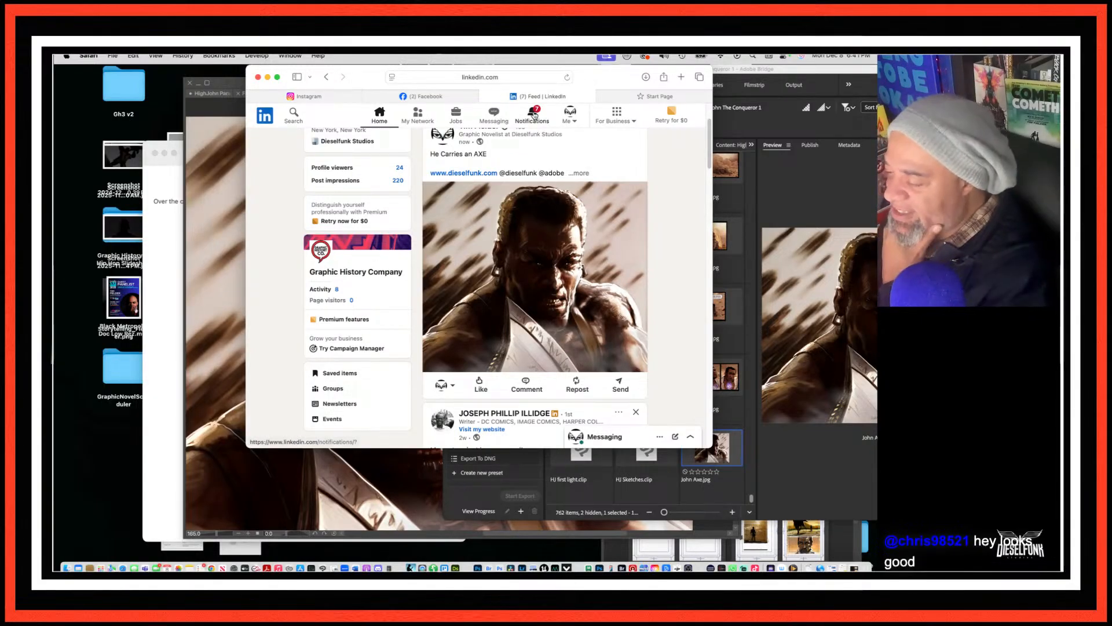
click(533, 114)
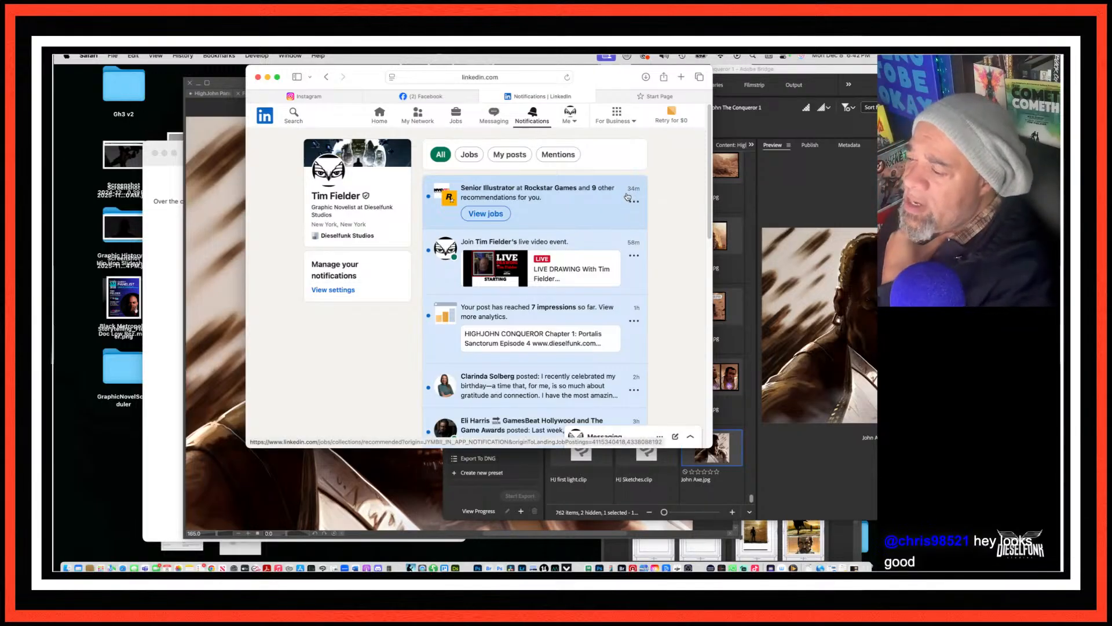
Step: Load x.com in the blank browser tab
click(648, 98)
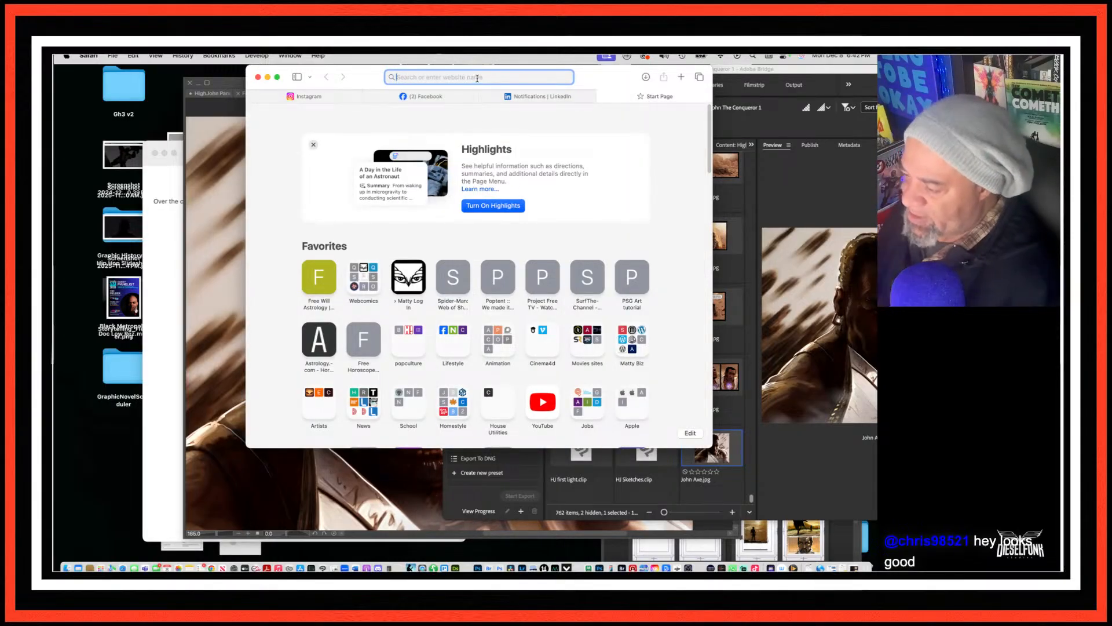
text(x.com)
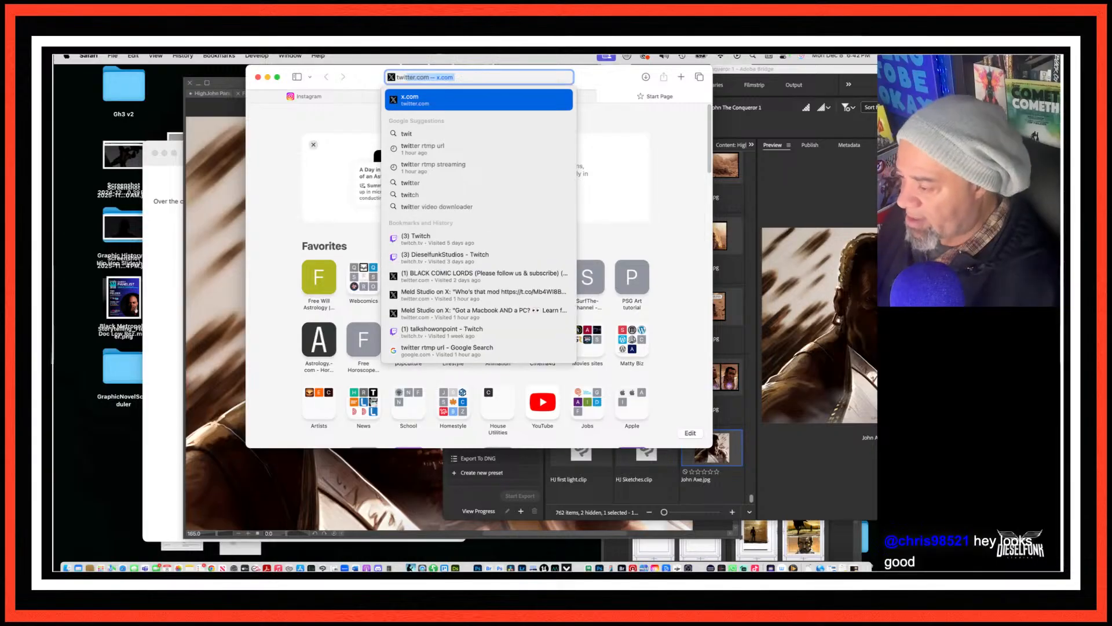
key(Return)
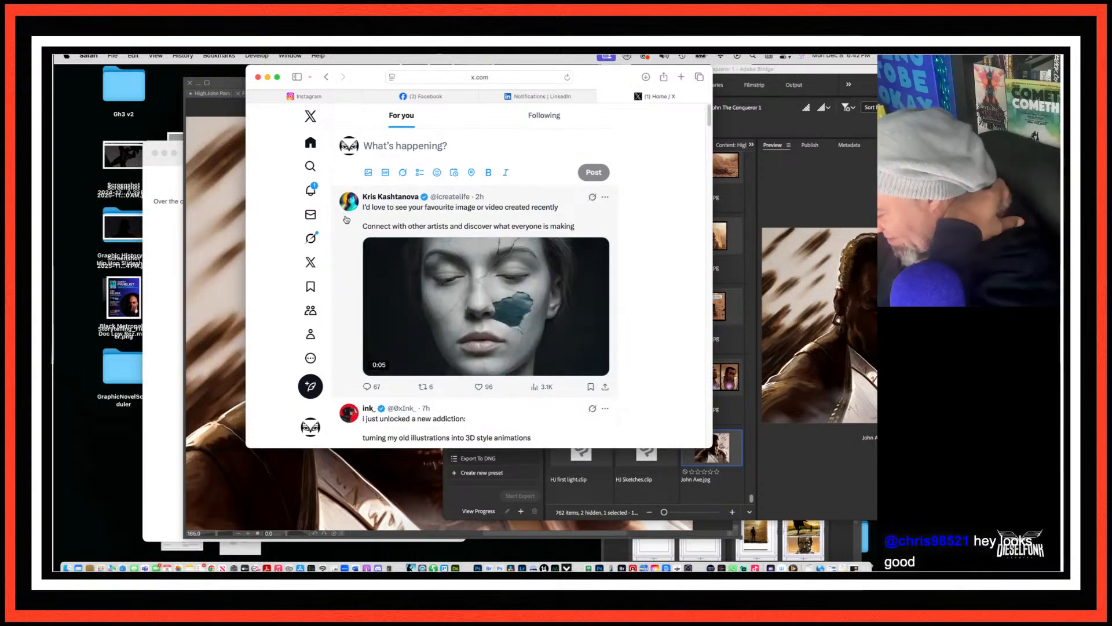
Step: Browse the recent posts in the For you feed on X
mouse_move(388, 306)
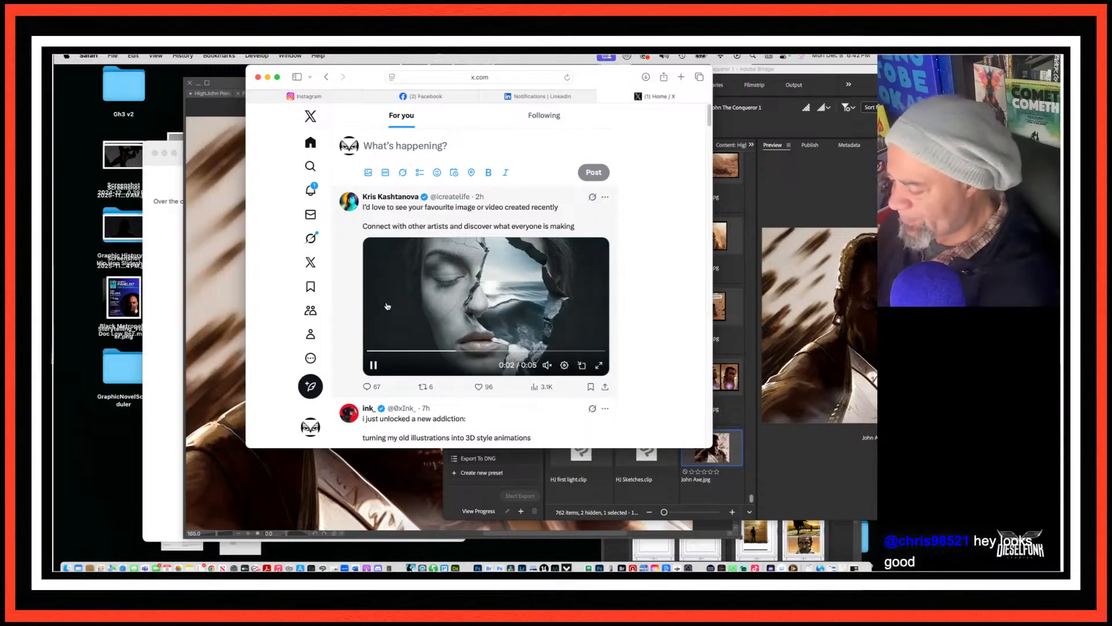
scroll(388, 306, down, 2)
scroll(388, 303, down, 4)
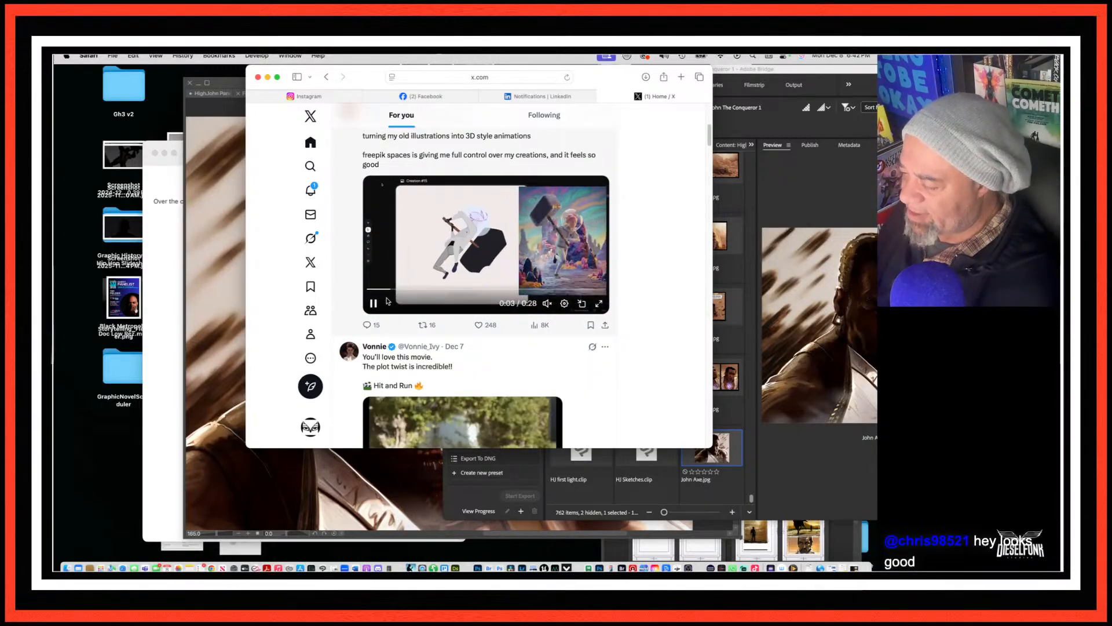
scroll(388, 301, down, 4)
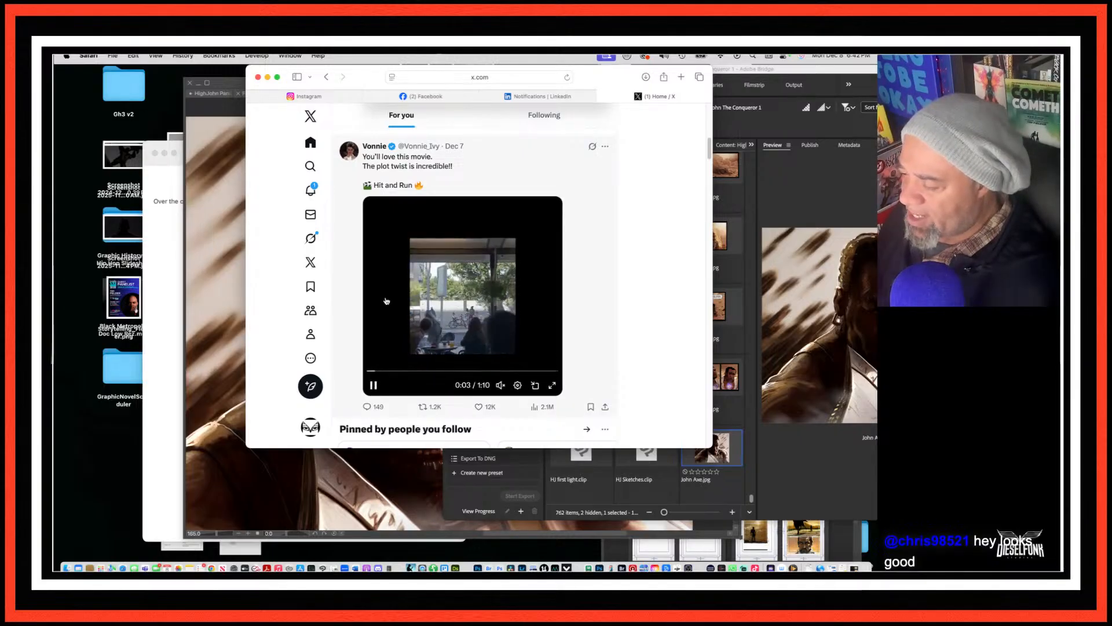
scroll(386, 300, up, 2)
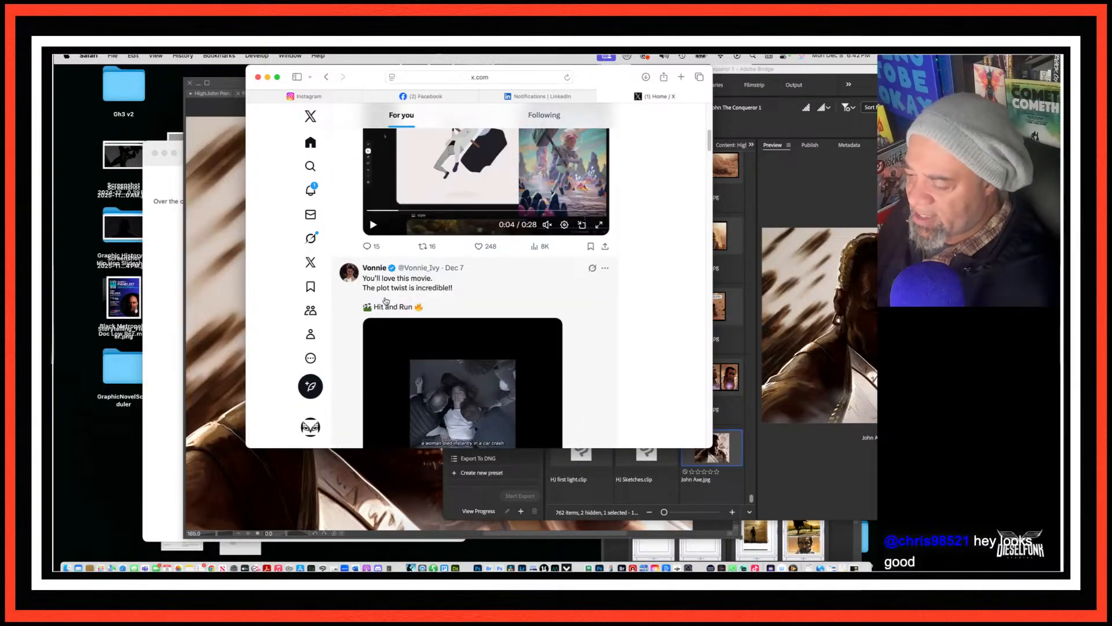
scroll(386, 301, up, 1)
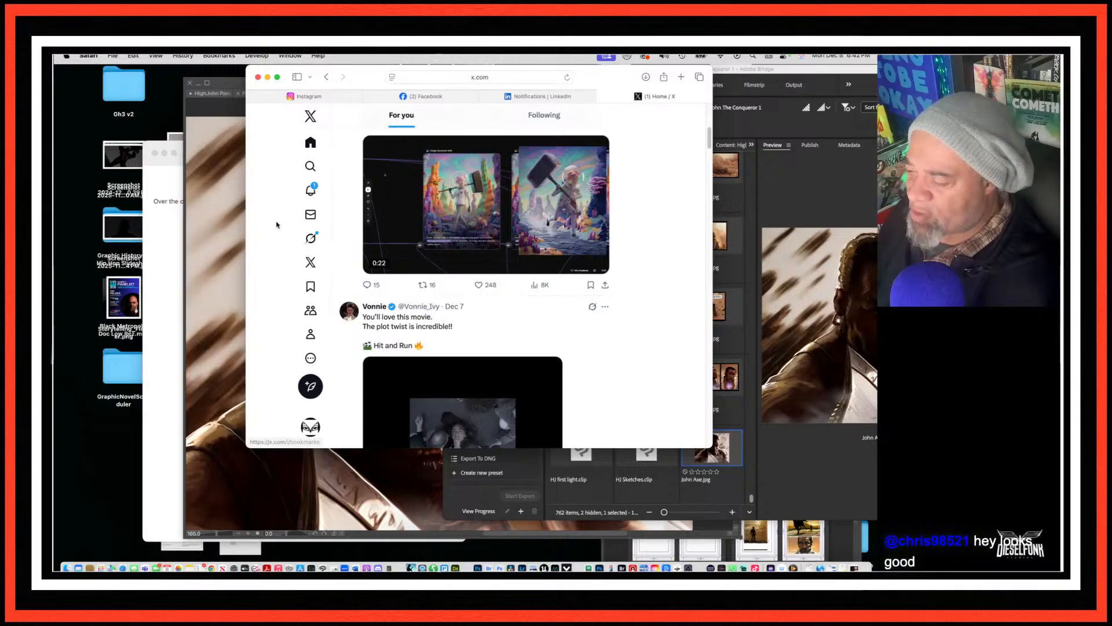
scroll(444, 234, up, 2)
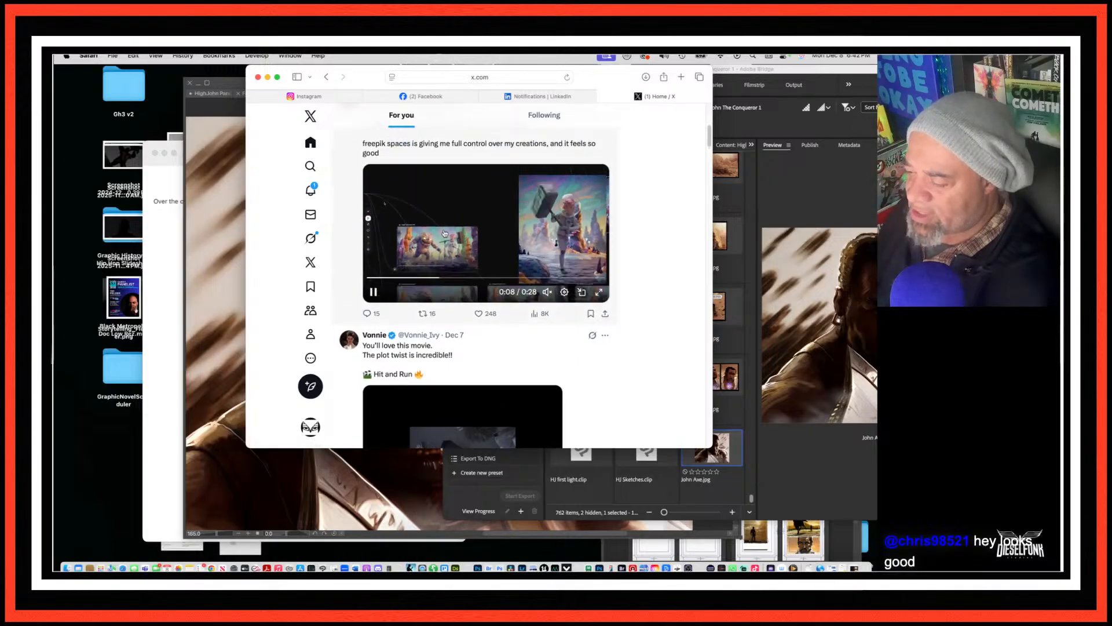
scroll(444, 234, up, 1)
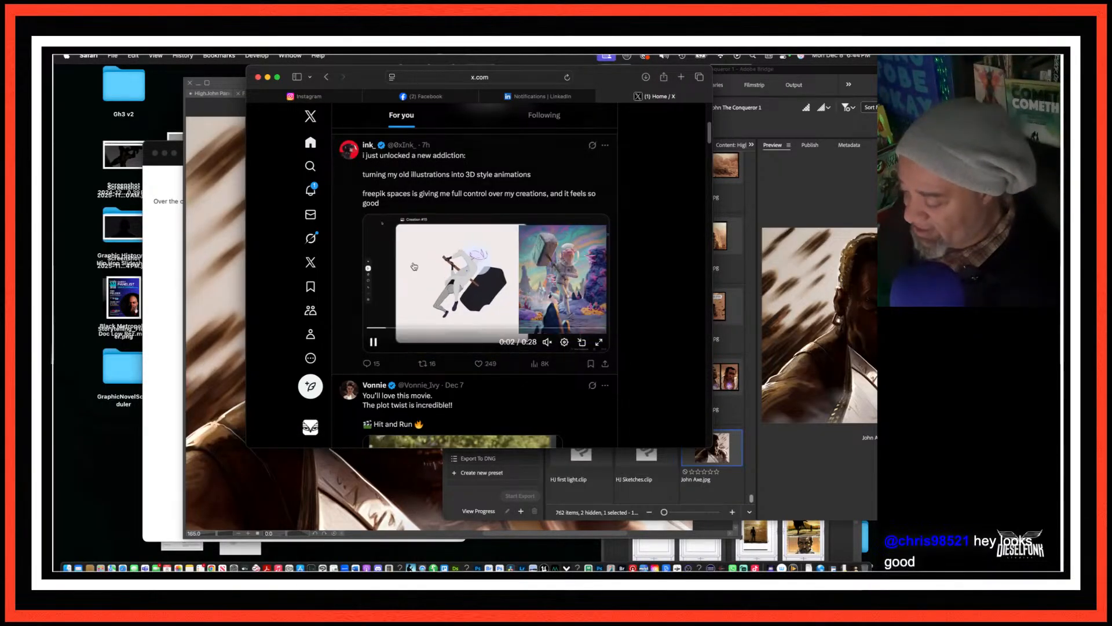
Step: Start a new X post with the "He Carries an AXE" caption, website link and tags, and remove the link preview card
scroll(451, 326, down, 3)
scroll(450, 326, up, 1)
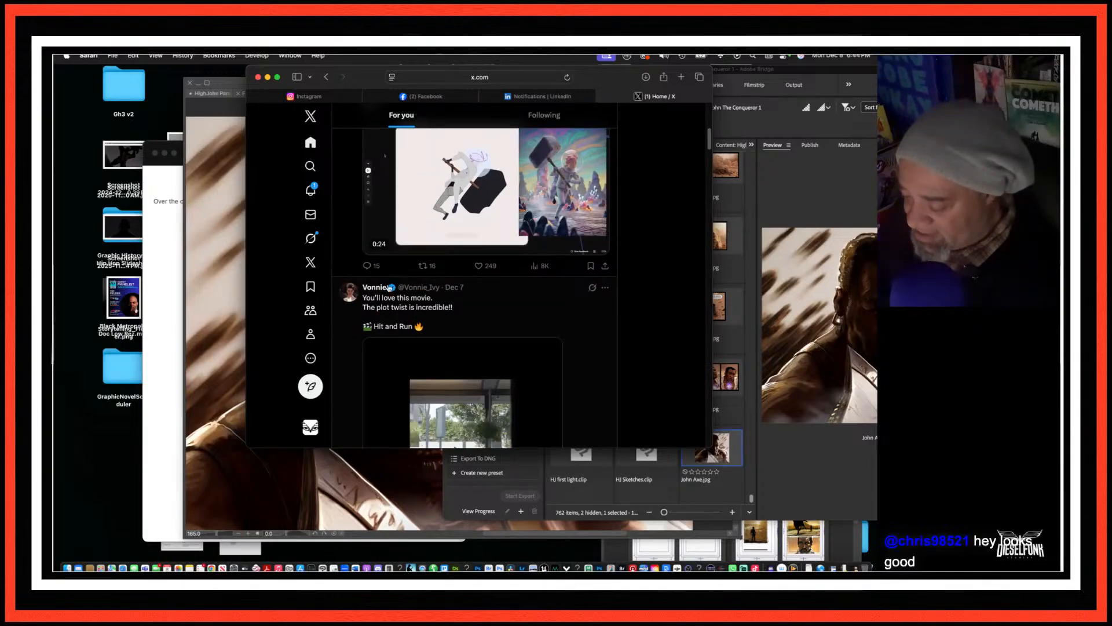
click(313, 387)
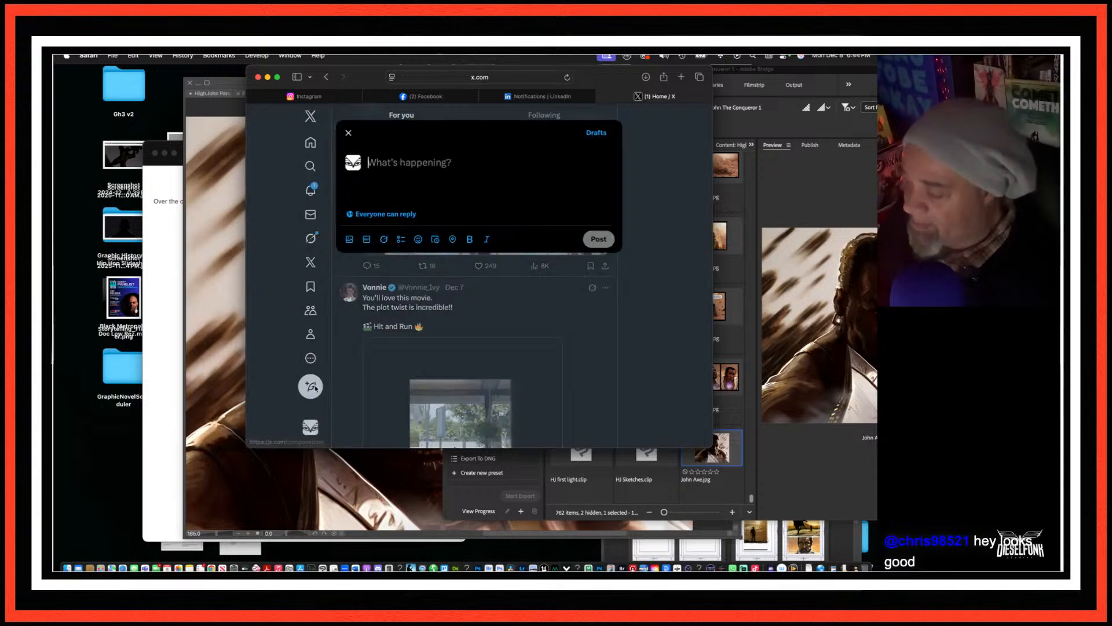
text(He Carries an AXE  www.dieselfunk.com @dieselfunk @adobe @clipstudioofficial @Vizcom_ai @graphichistorycompany @graphisco @walterdgreason @wealthbuilder2050 @addcottonarts @blackcomiclords #afrofuturism @everyone @followers @highlight)
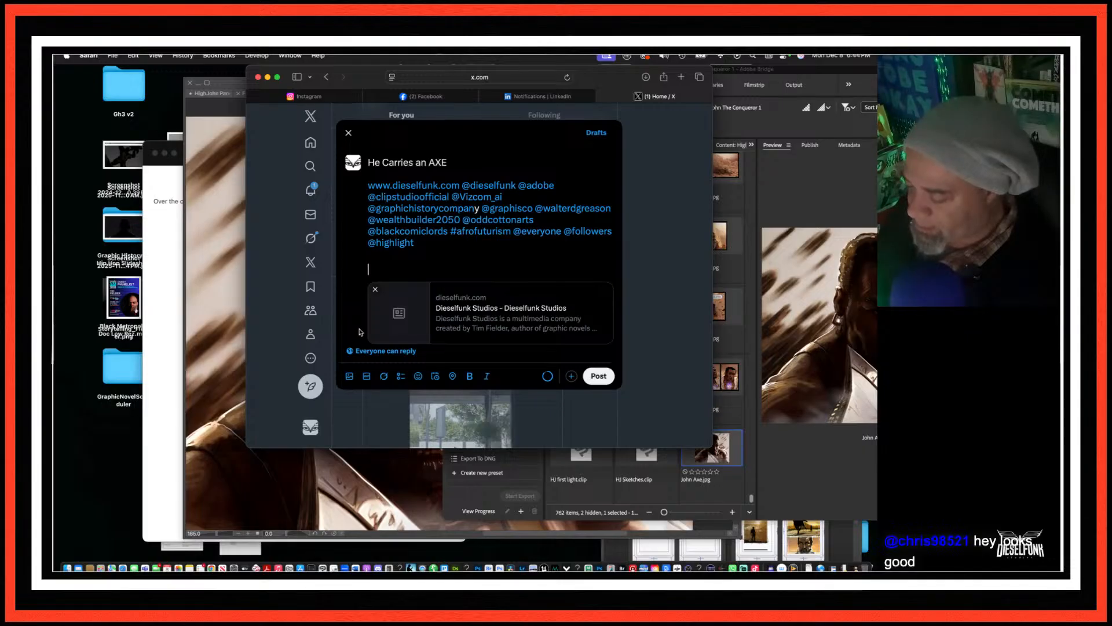
click(375, 289)
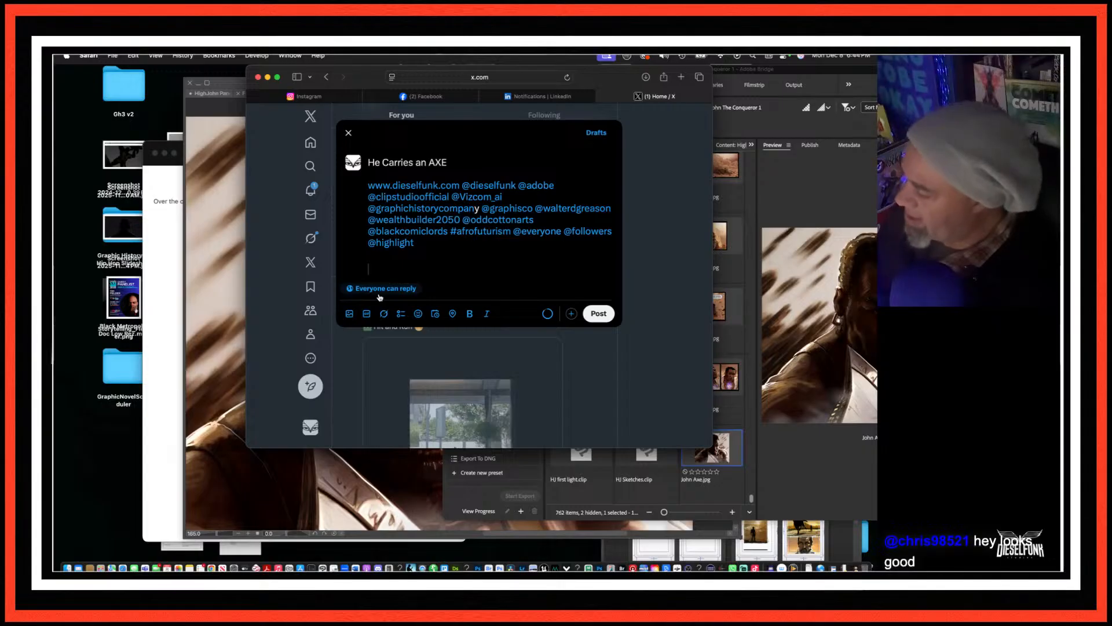
Step: Attach John Axe.jpg from the High John The Conqueror 1 folder in Adobe Bridge to the X post
click(56, 410)
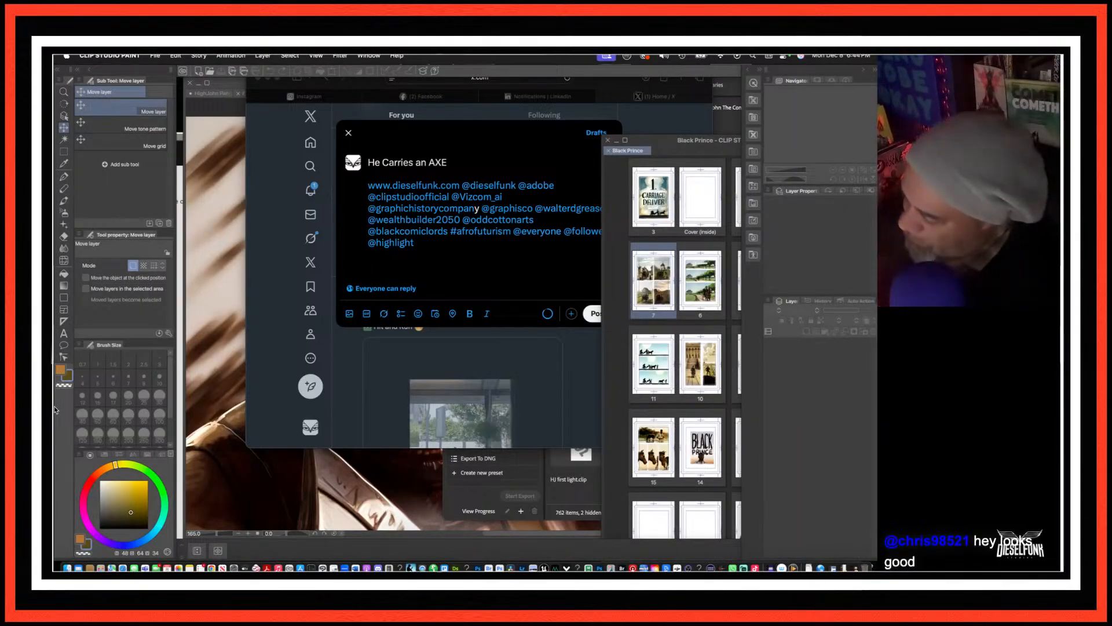
click(651, 119)
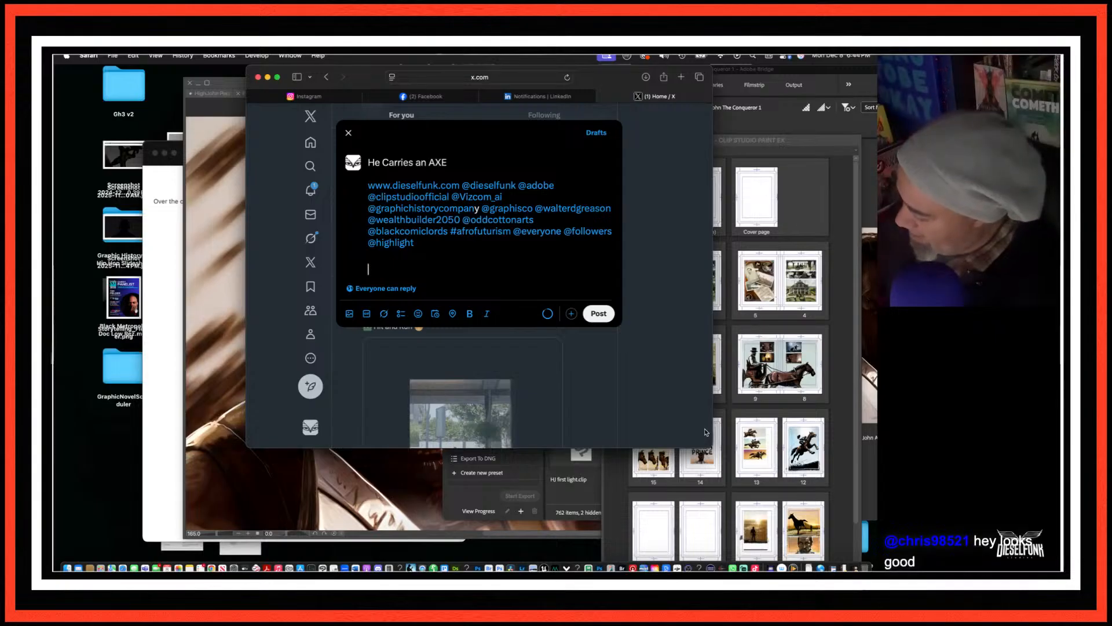
click(586, 502)
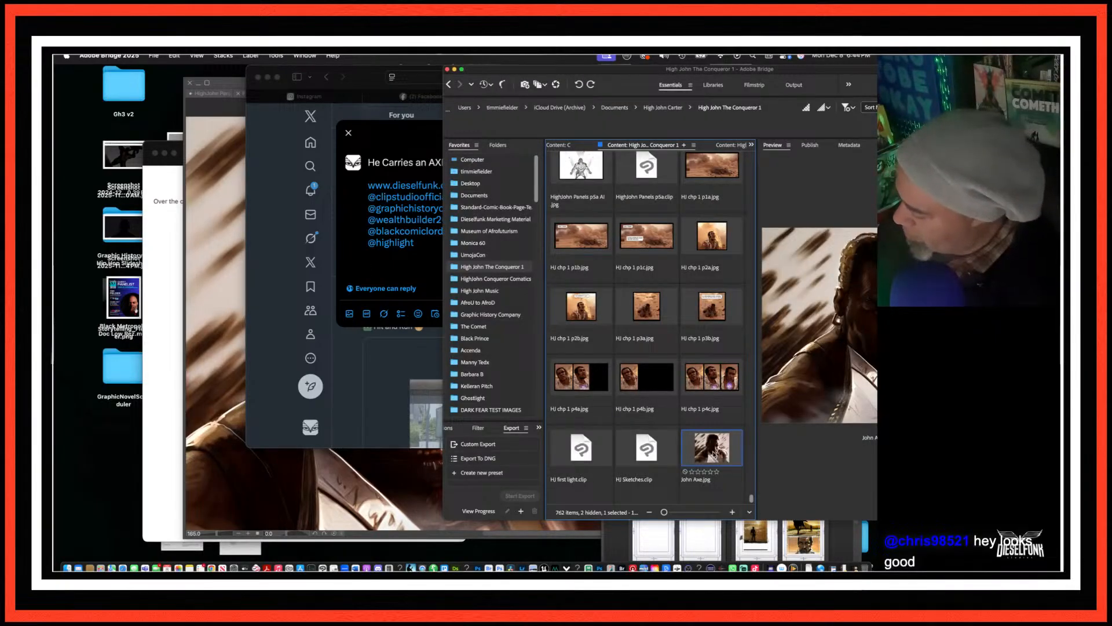
drag(711, 455, 414, 244)
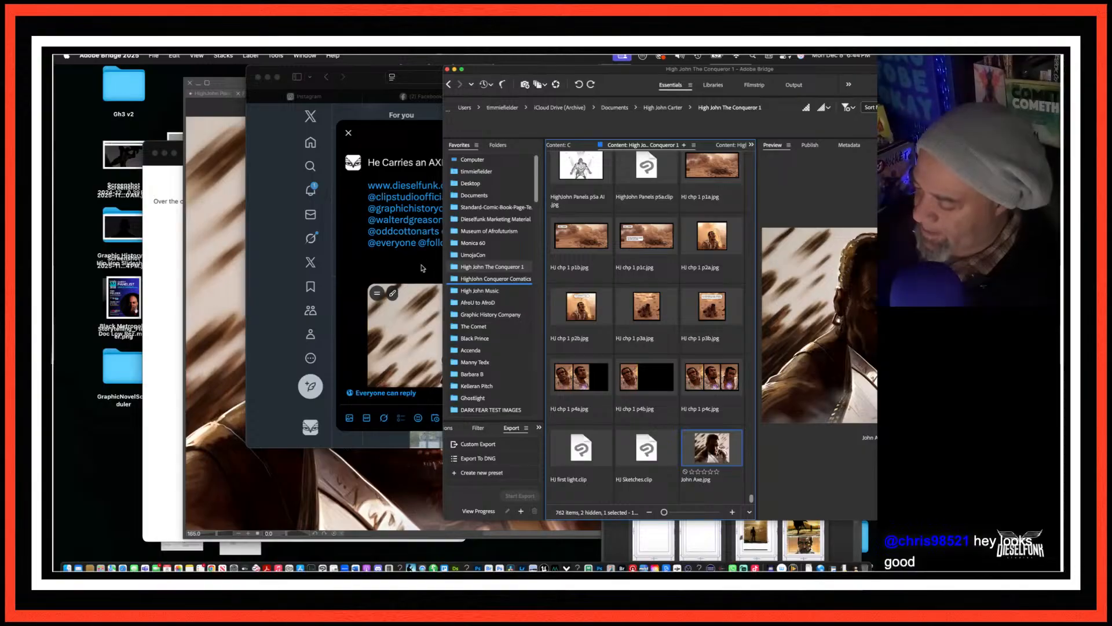
click(422, 268)
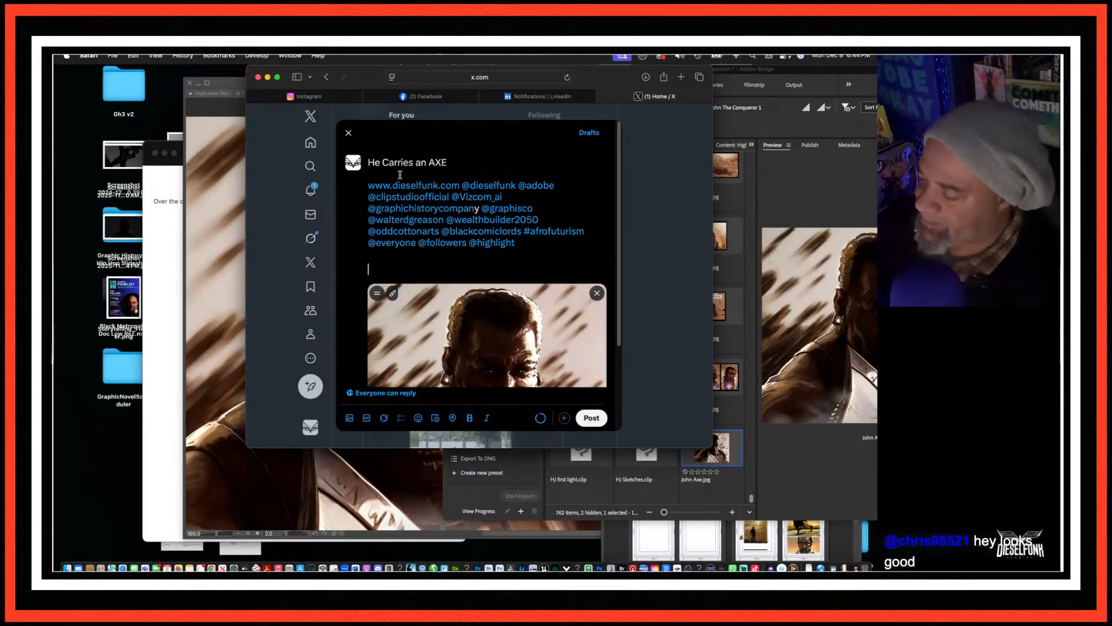
Step: Add a line reading "Live Drawing with" and the artist's full name directly below "He Carries an AXE" in the X post
click(371, 174)
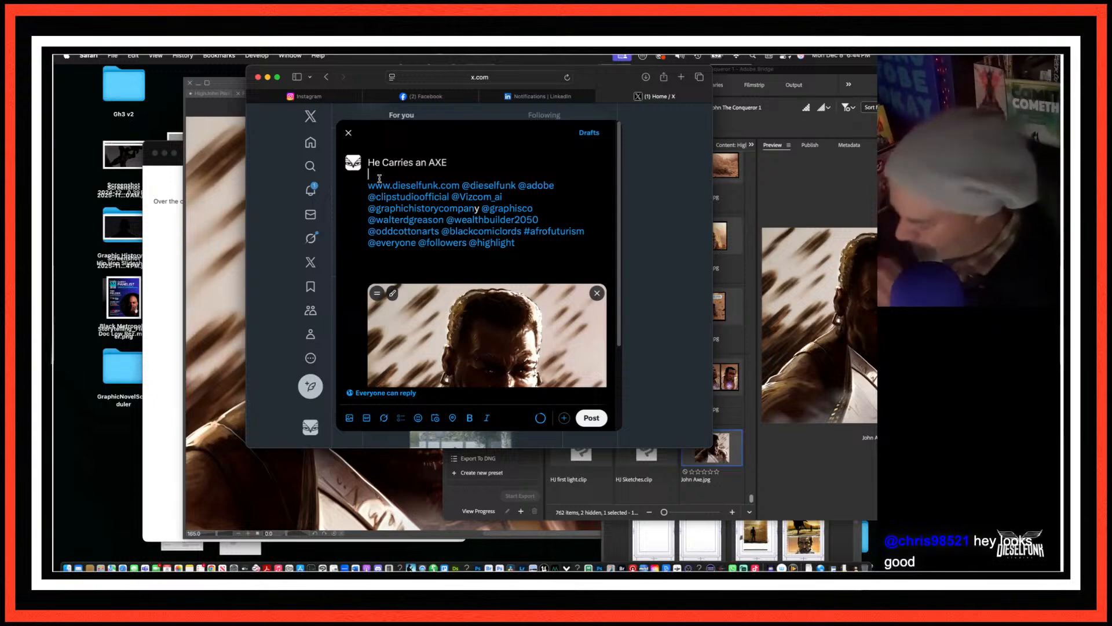
text(Live)
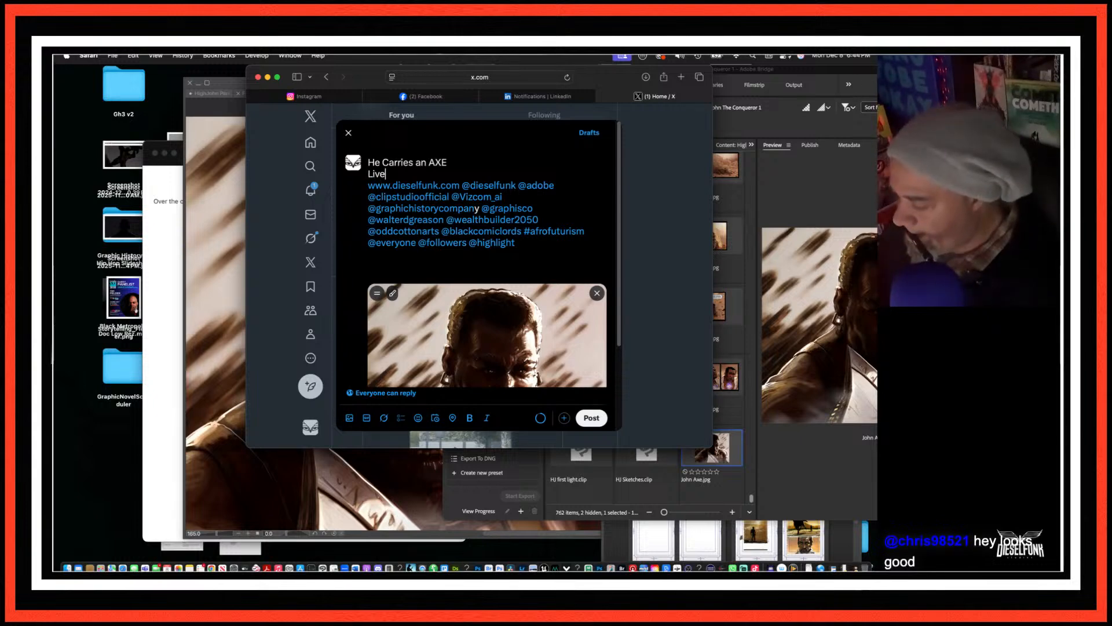
text( Drawing)
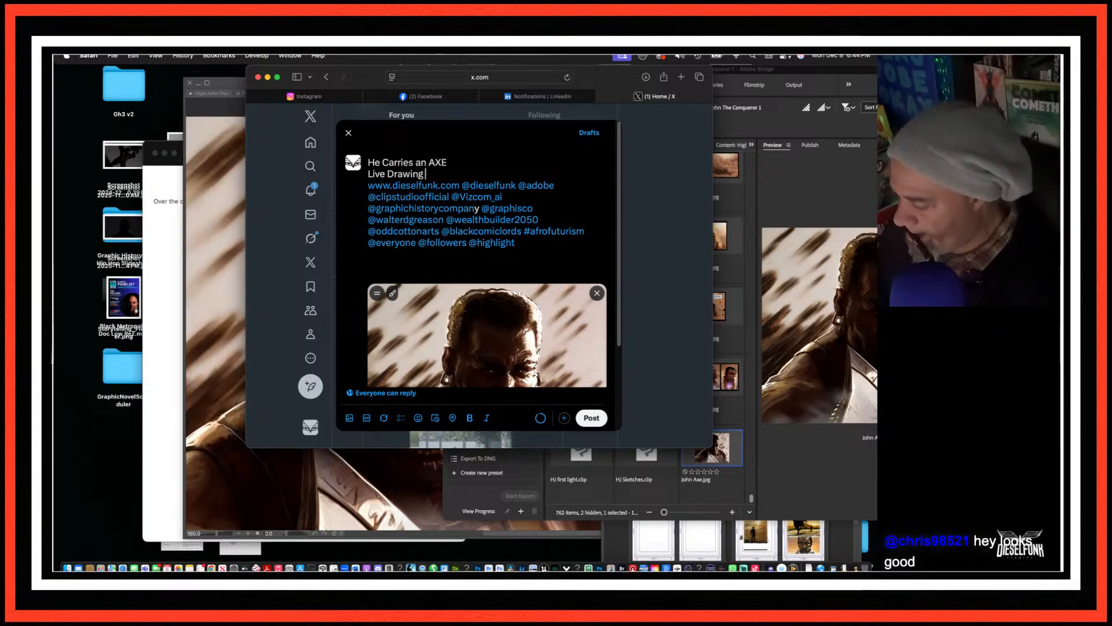
text( with Tim )
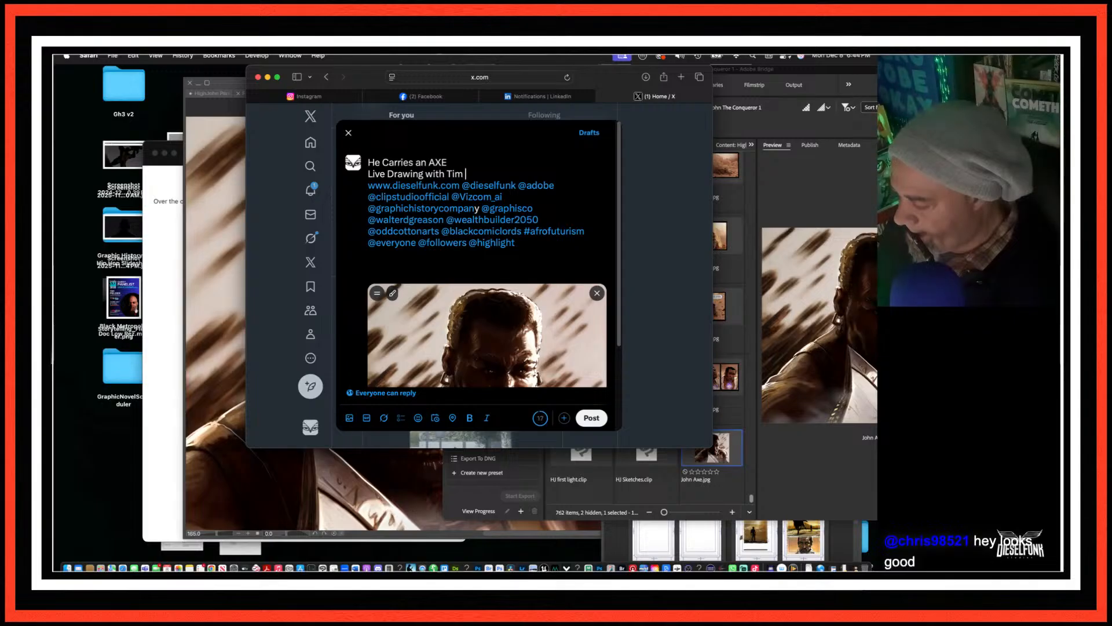
text(Fielder)
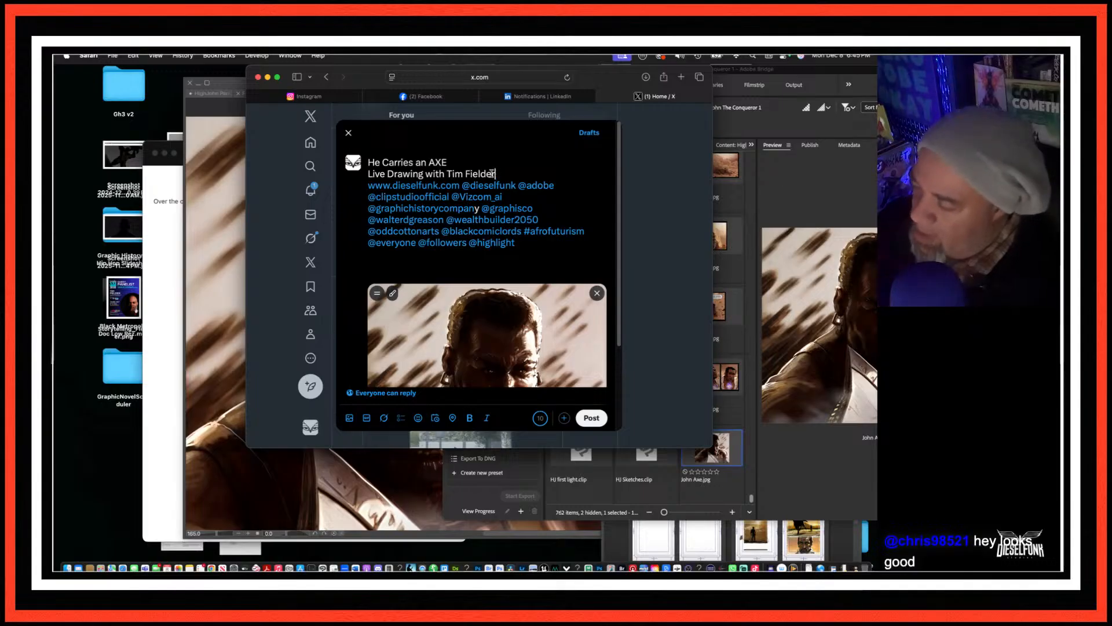
Step: Copy the "Live Drawing with" line from the caption and publish the X post
drag(492, 173, 363, 177)
key(super+c)
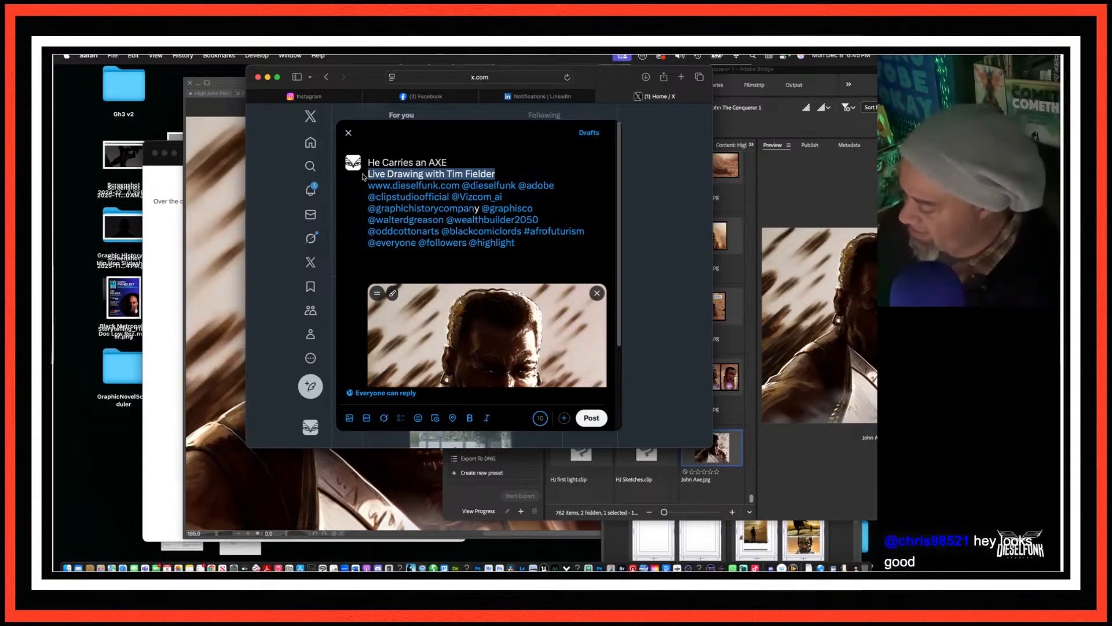
click(591, 418)
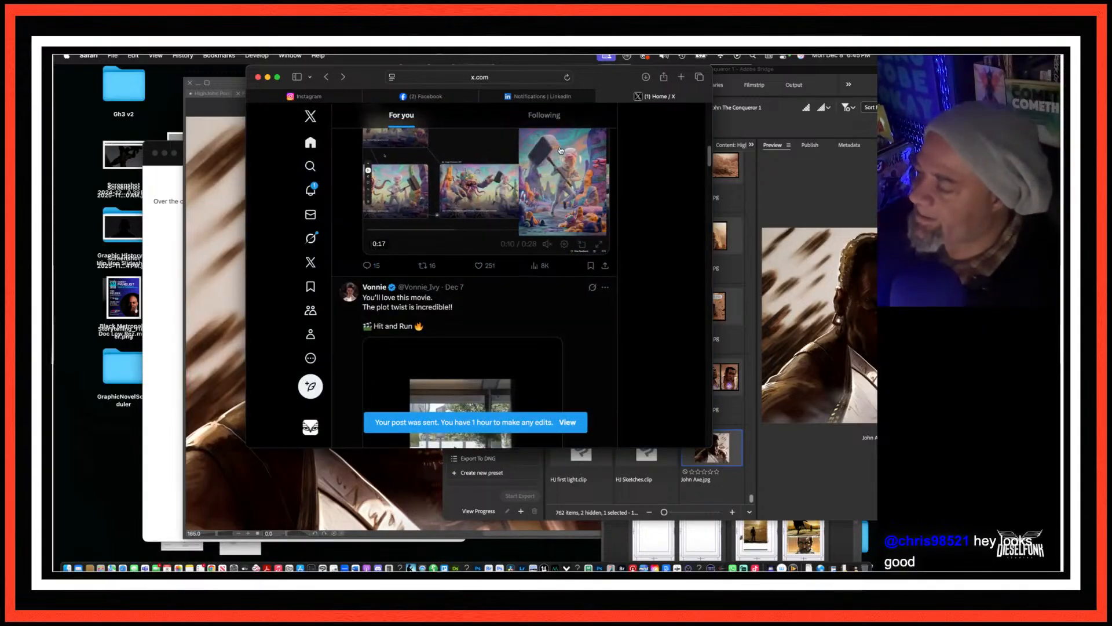
Step: Find the "He Carries an AXE" post on the Dieselfunk Facebook page and open it for editing
click(455, 100)
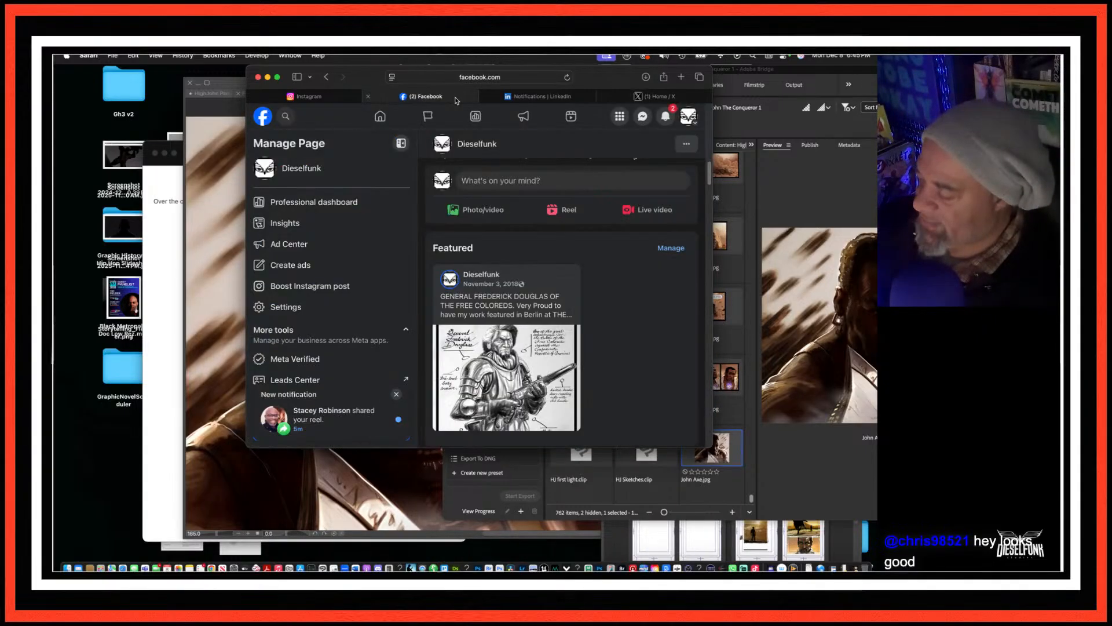
drag(708, 173, 708, 243)
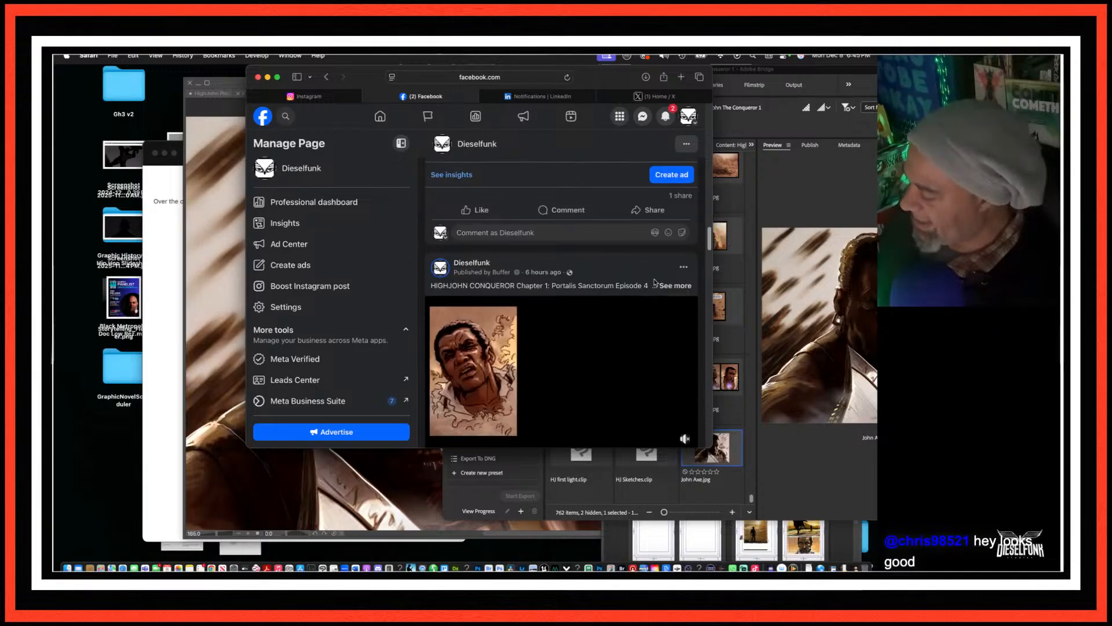
scroll(655, 282, down, 3)
scroll(672, 261, up, 4)
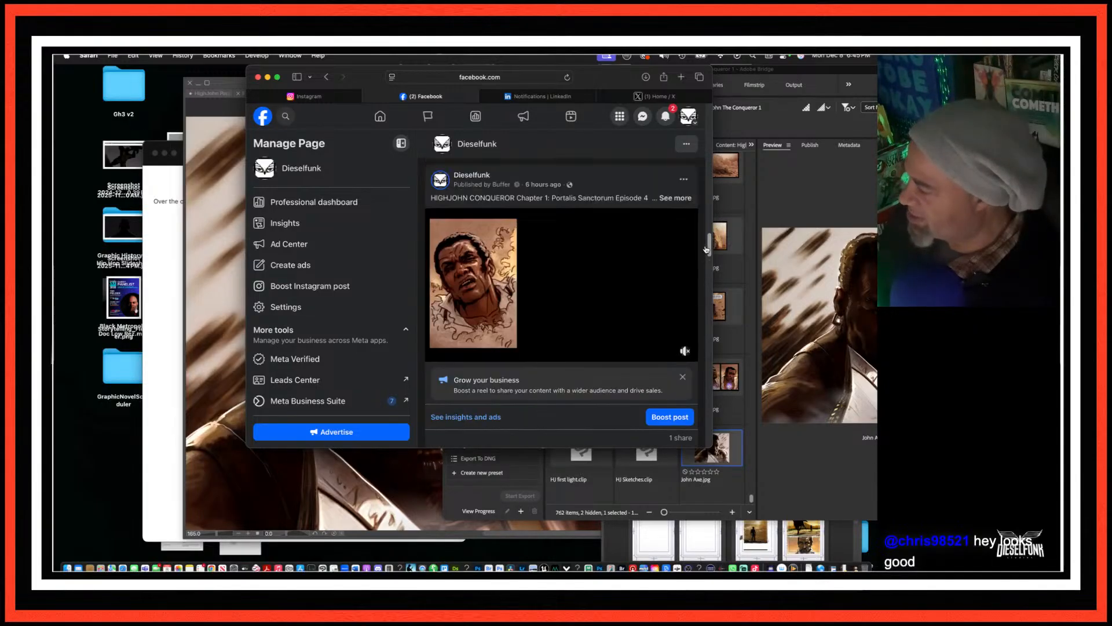
scroll(698, 243, up, 5)
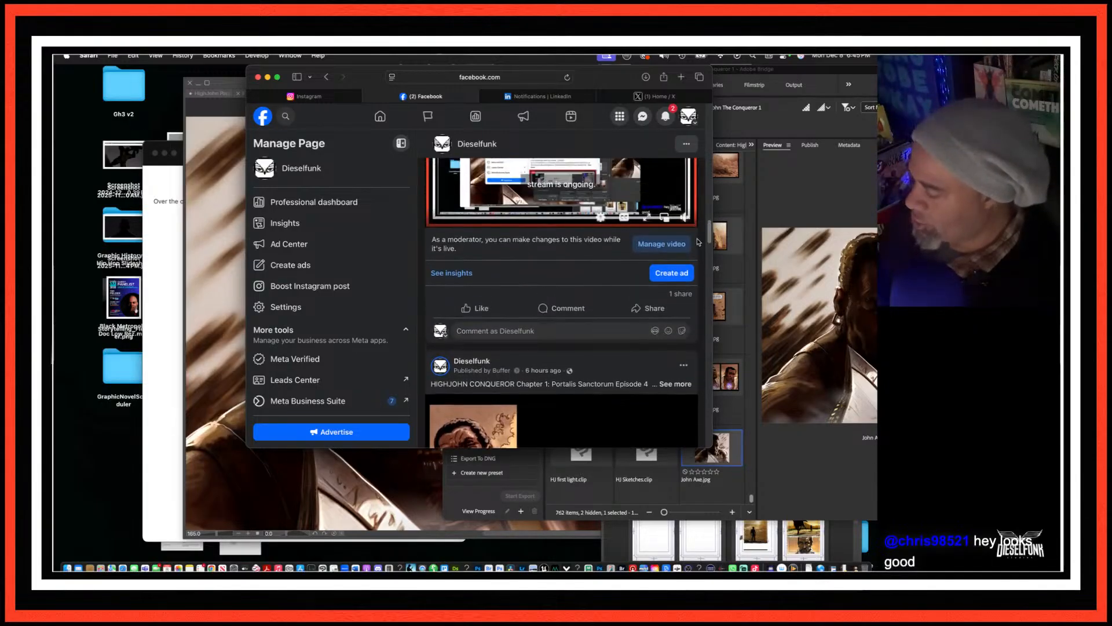
scroll(698, 243, up, 5)
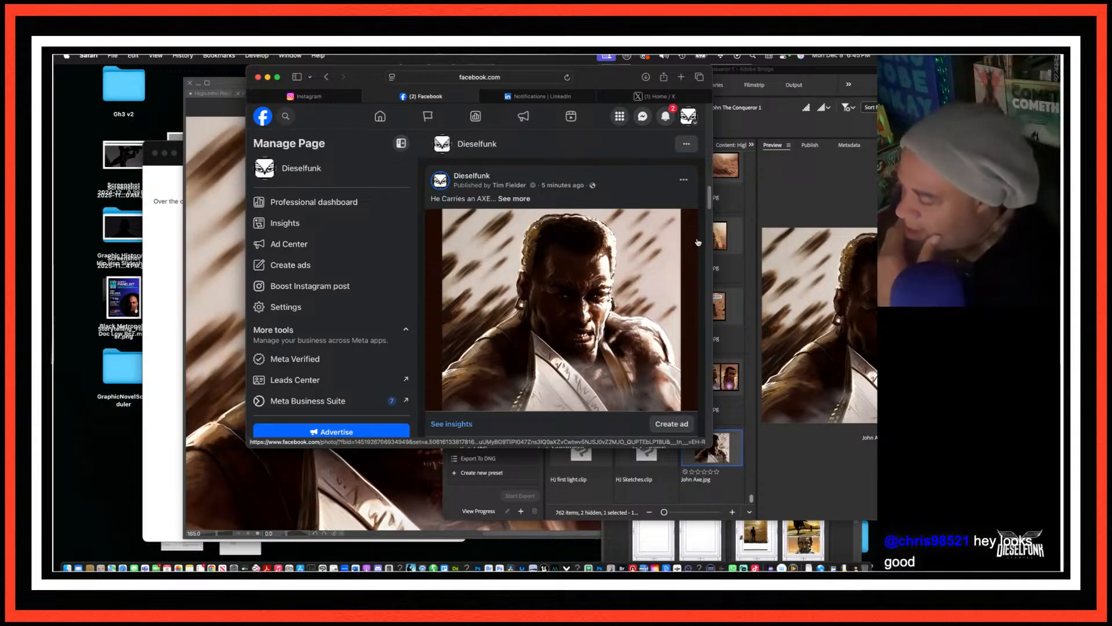
click(683, 181)
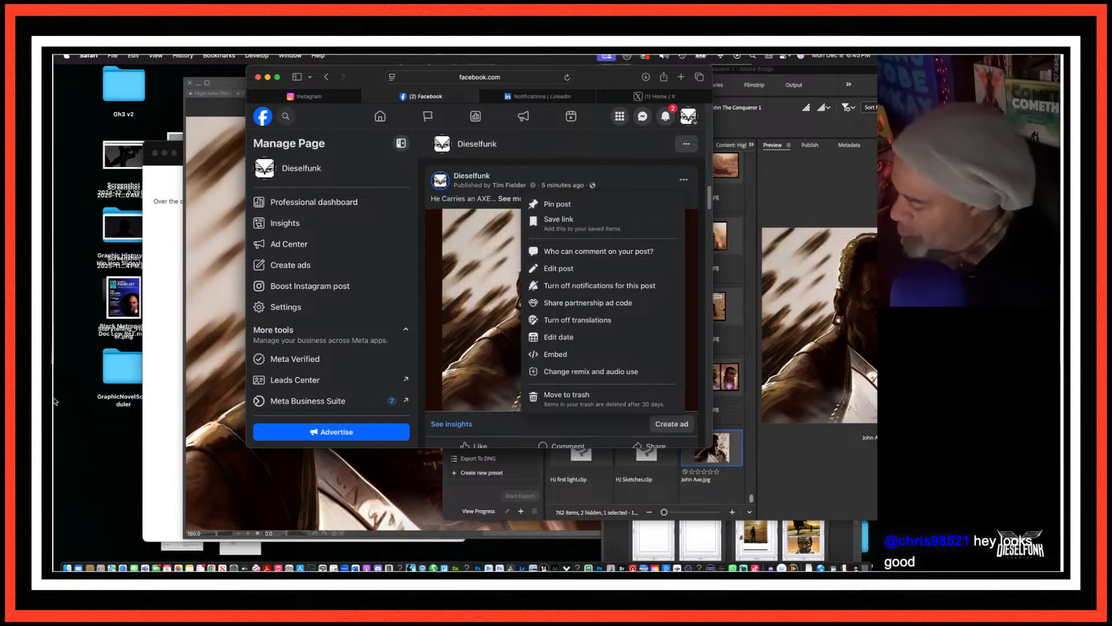
click(562, 270)
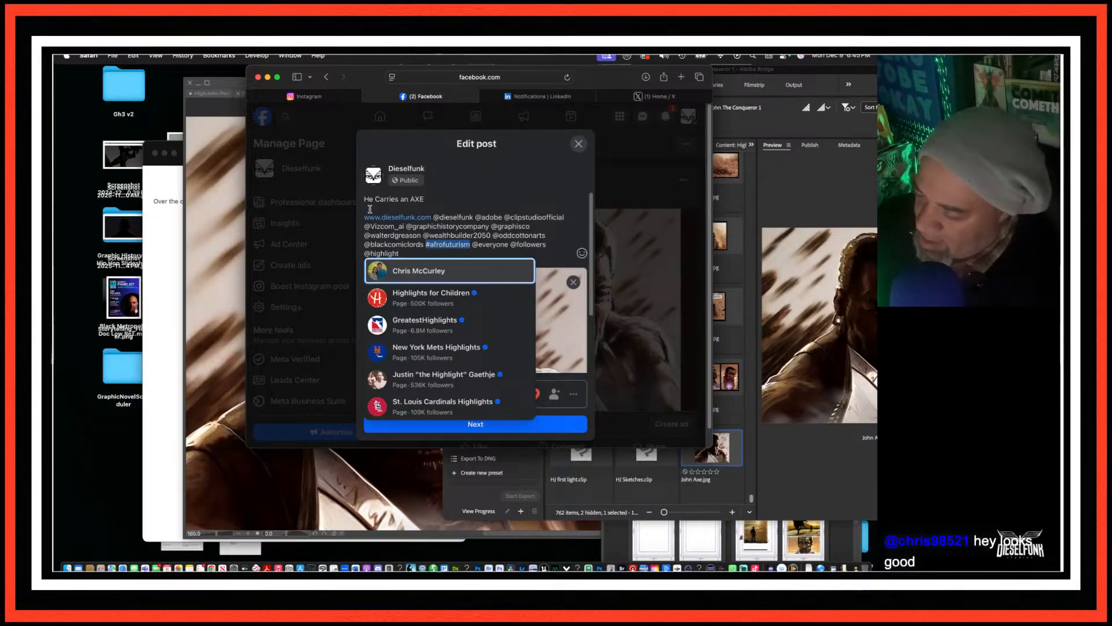
Step: Paste the "Live Drawing with" line below the Facebook caption's first line, tag the artist's profile and save the post without boosting
click(370, 209)
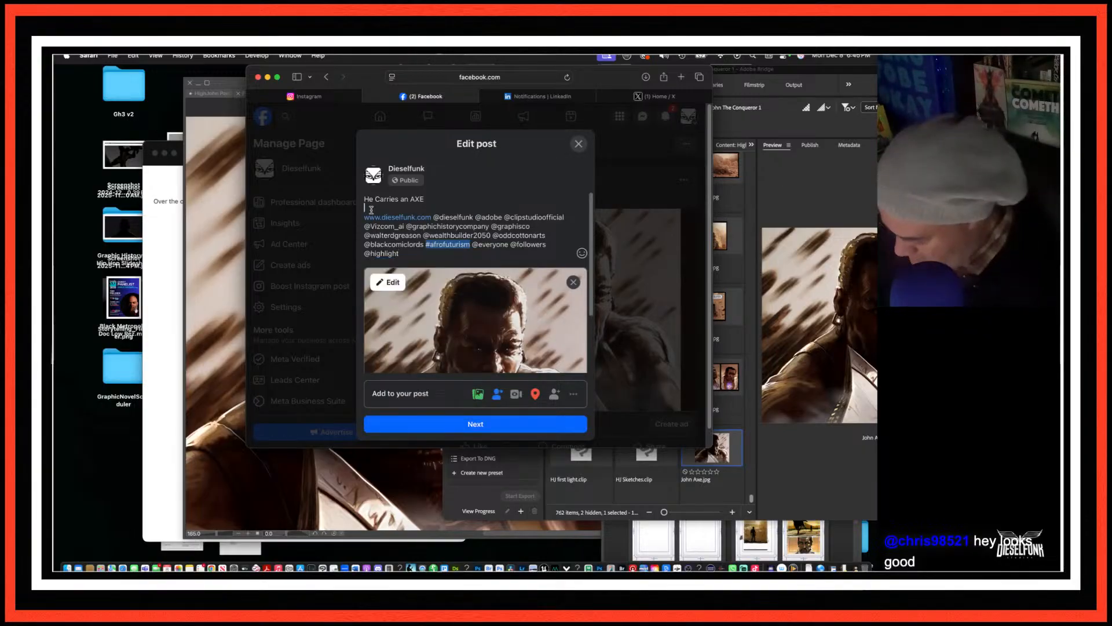
key(super+v)
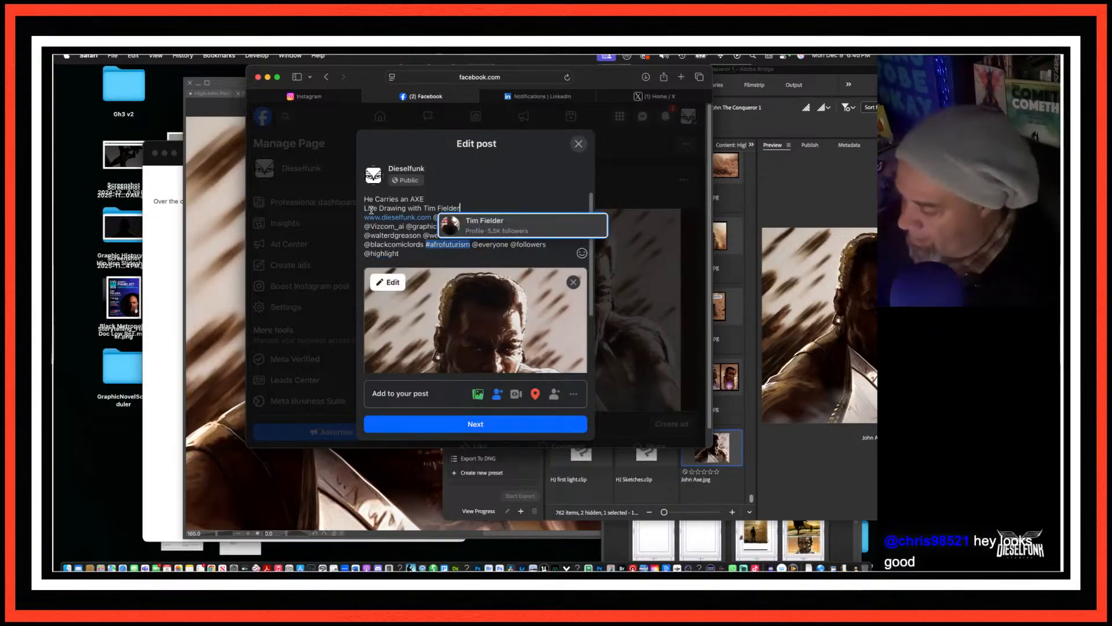
click(495, 223)
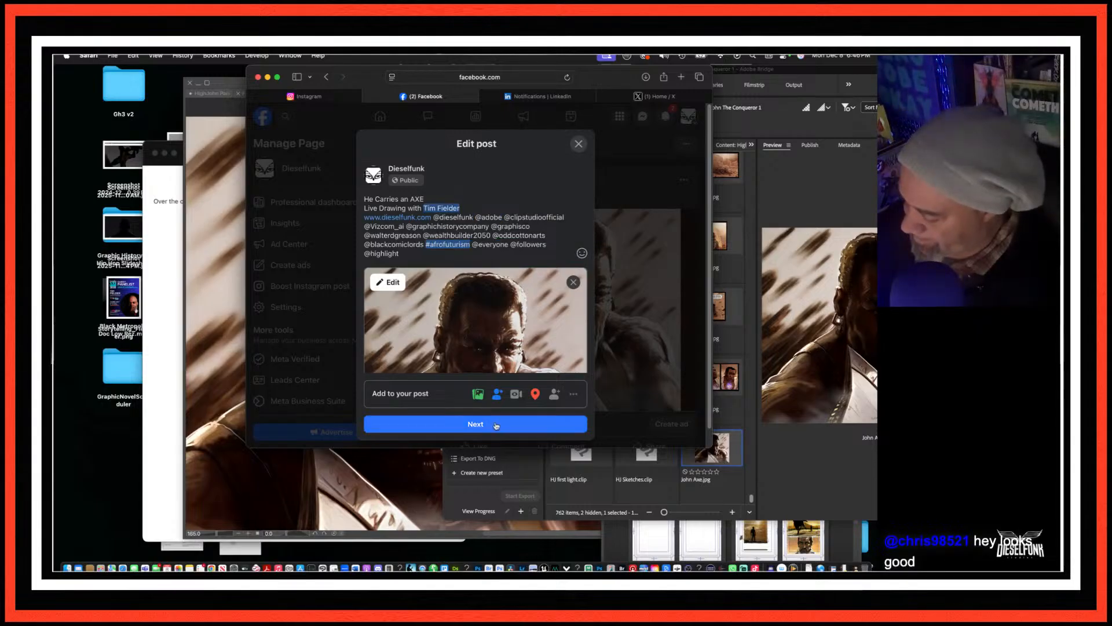
click(496, 426)
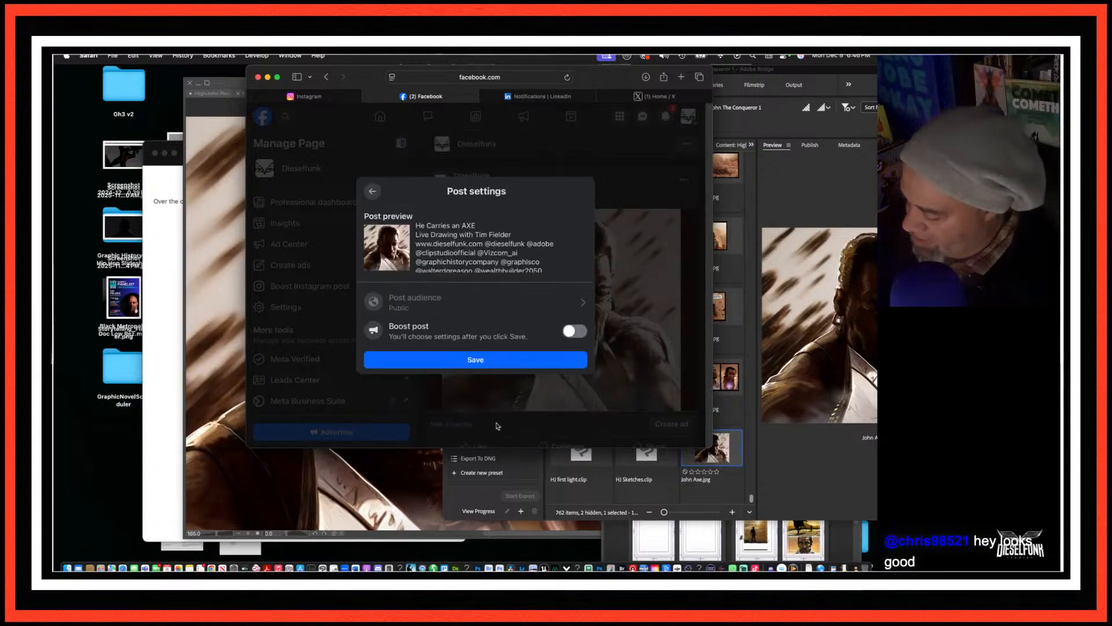
click(519, 361)
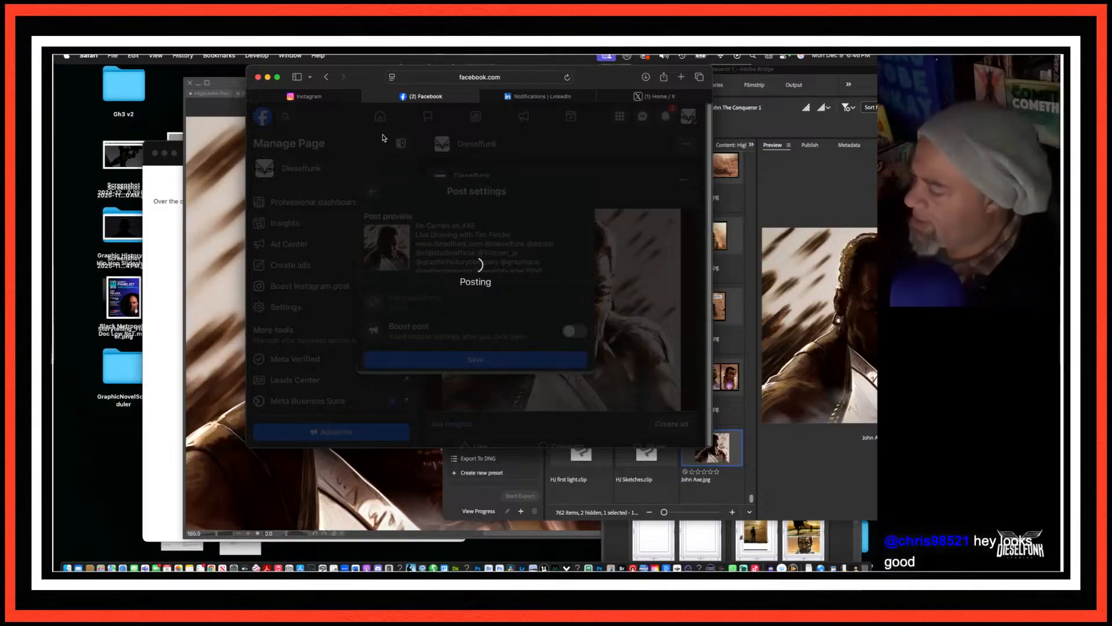
Step: Switch to LinkedIn, view the artist's own profile and find and open the "He Carries an AXE" post
click(528, 97)
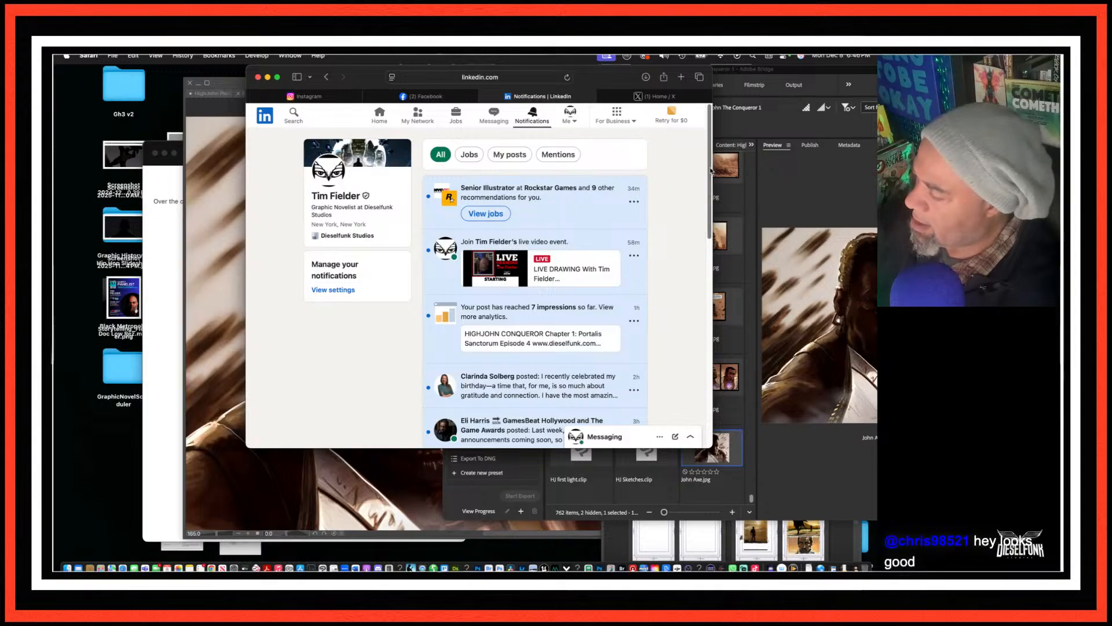
click(570, 115)
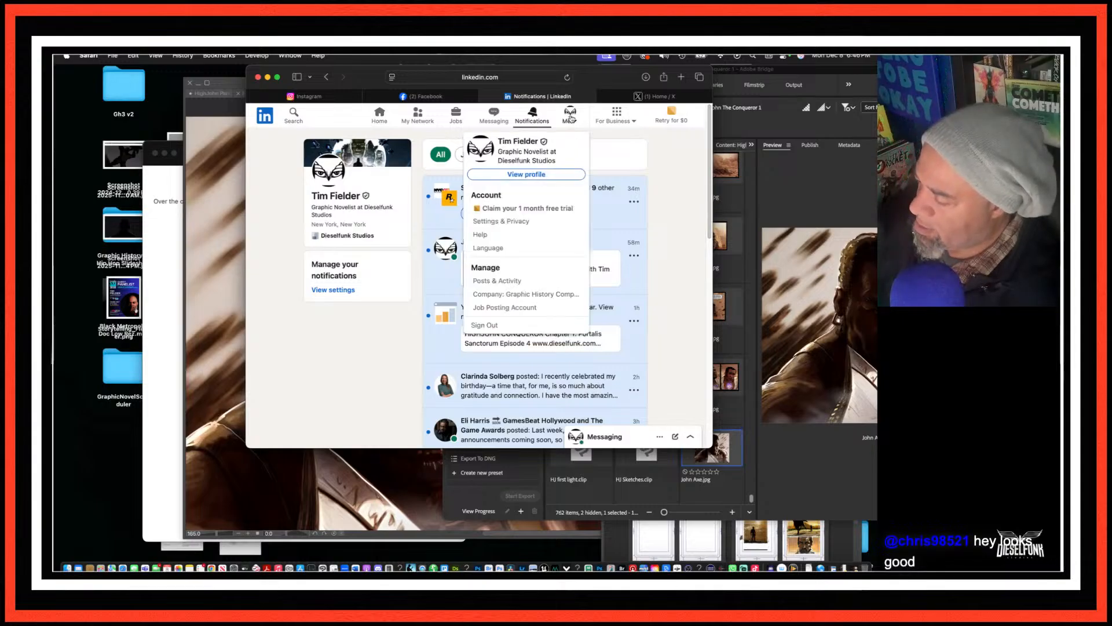
click(527, 175)
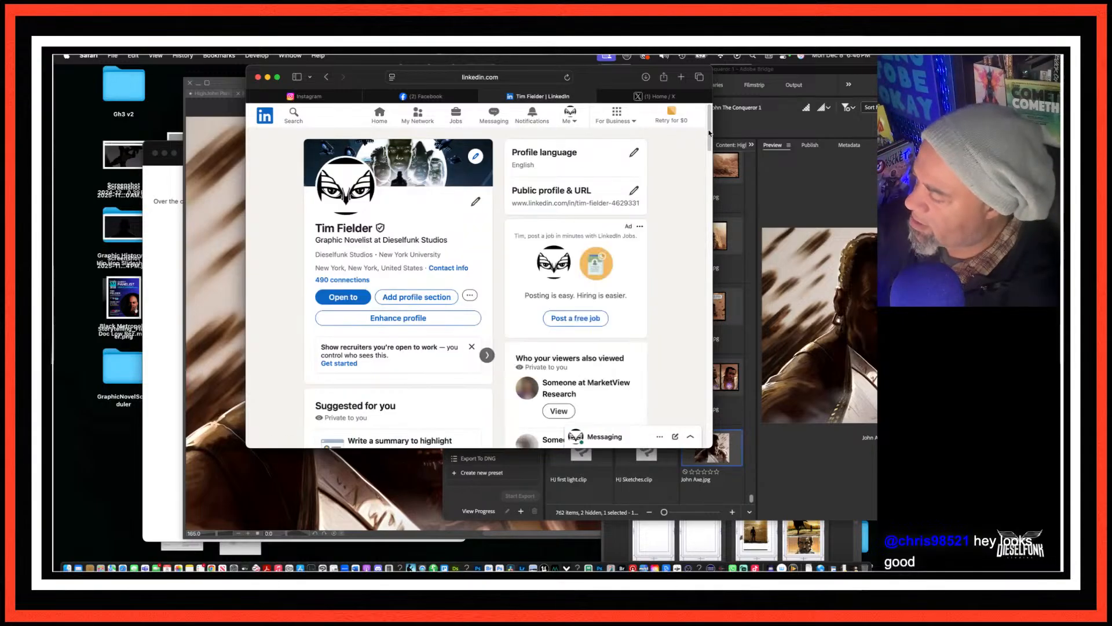
scroll(706, 141, down, 3)
drag(707, 142, 701, 401)
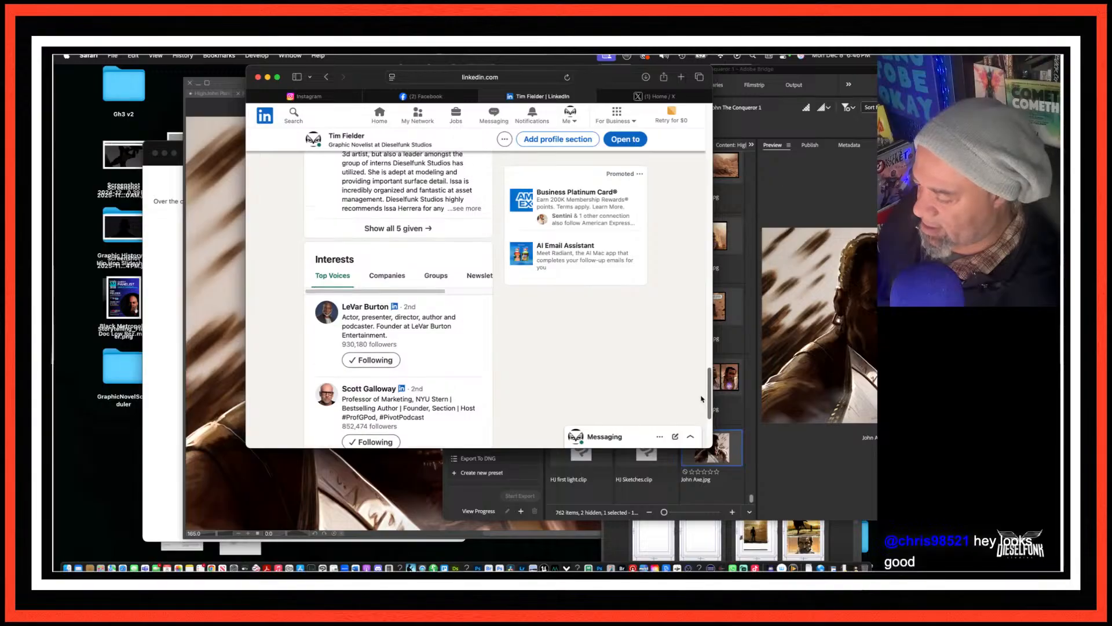
scroll(695, 391, up, 1)
scroll(672, 292, up, 5)
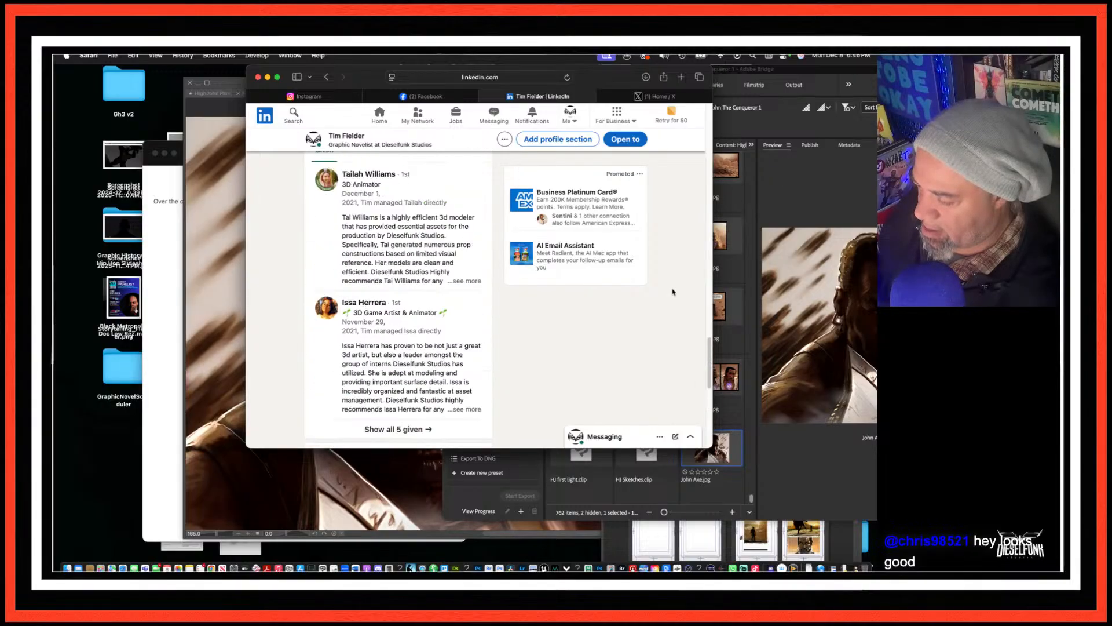
scroll(673, 293, up, 5)
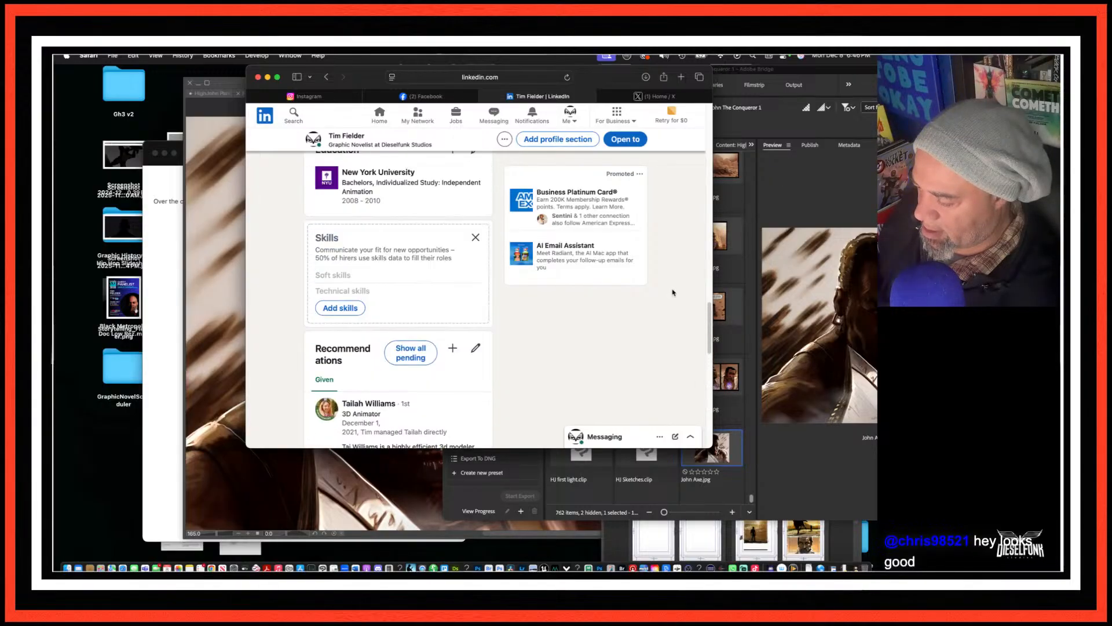
scroll(673, 292, down, 2)
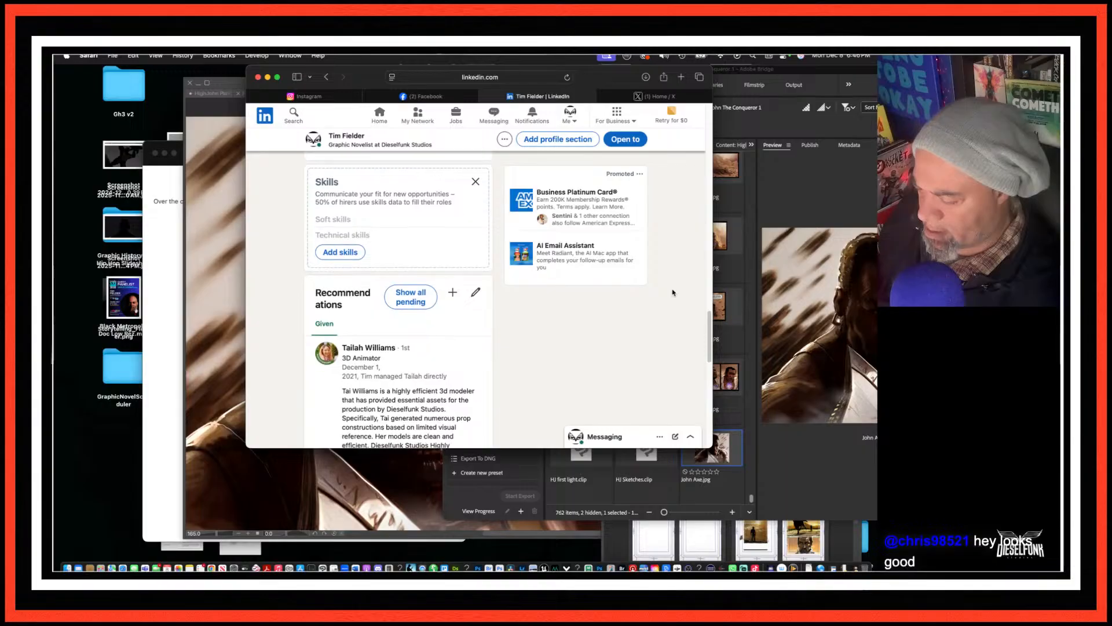
scroll(673, 293, down, 12)
scroll(673, 292, down, 1)
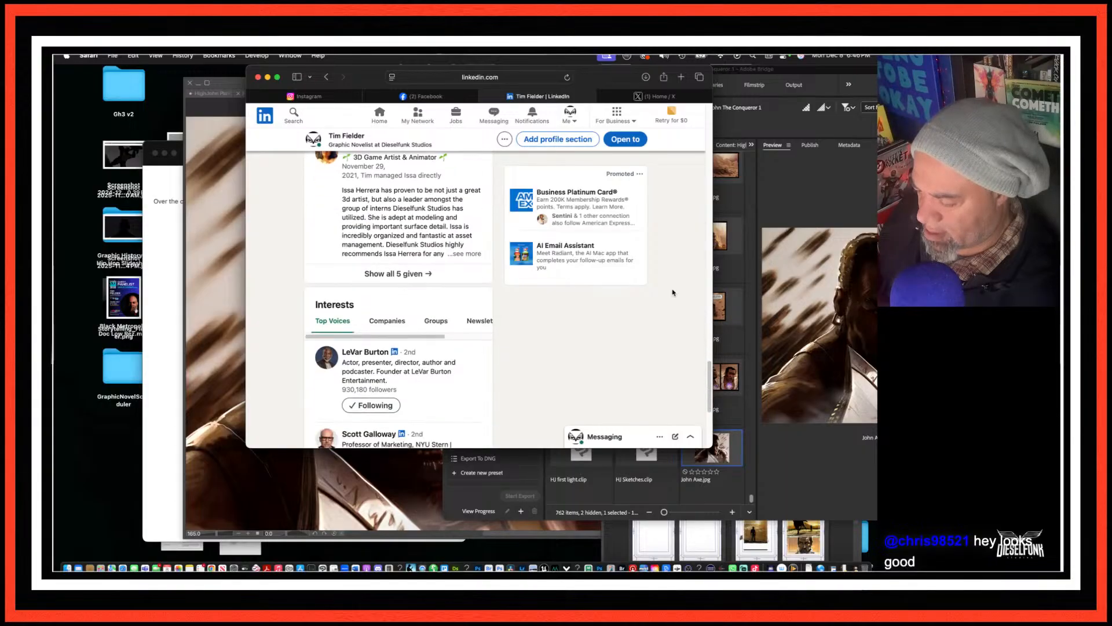
scroll(673, 292, down, 4)
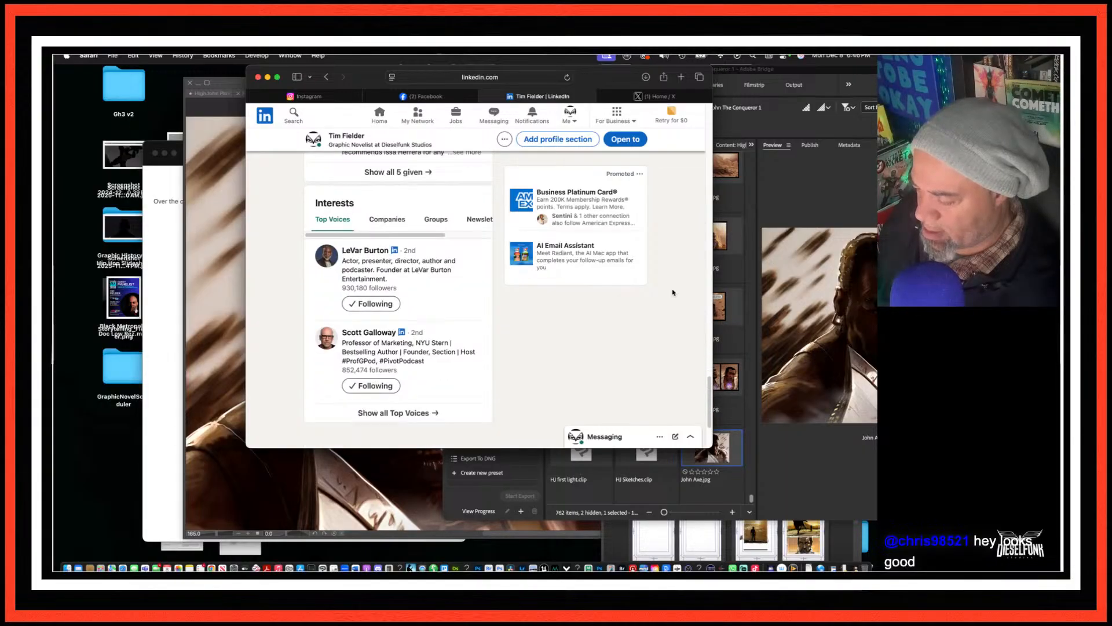
scroll(673, 292, up, 15)
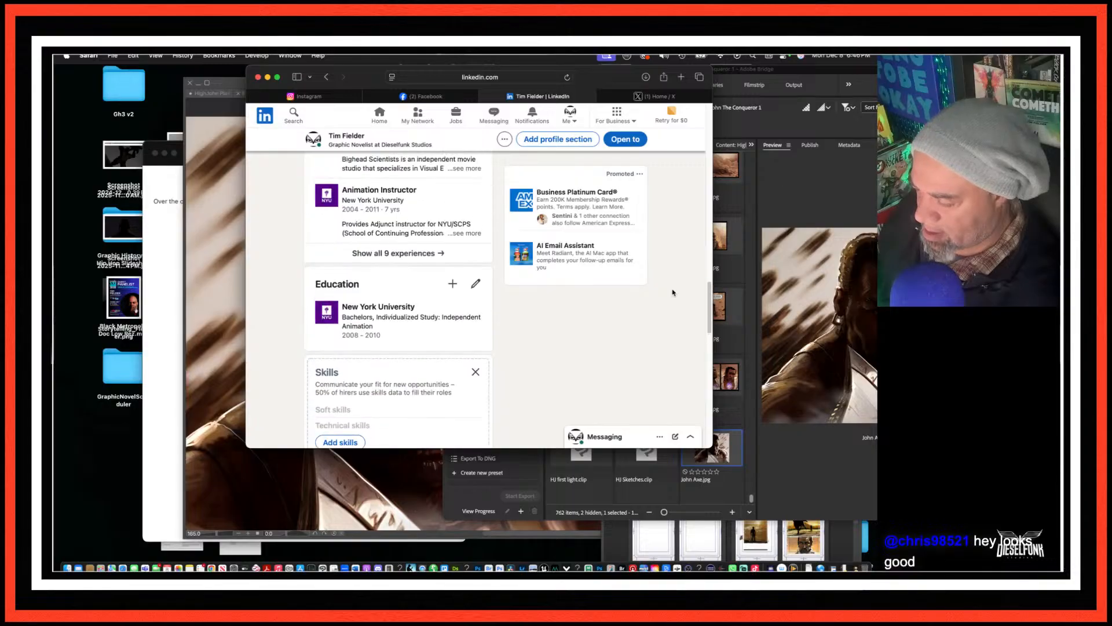
scroll(673, 293, up, 8)
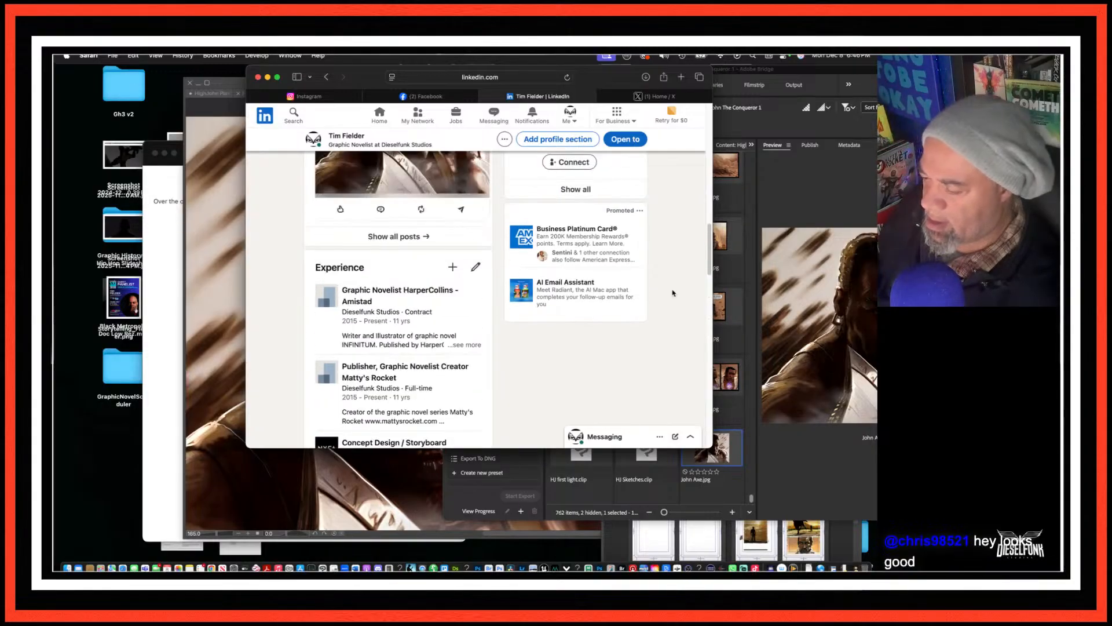
scroll(673, 293, up, 3)
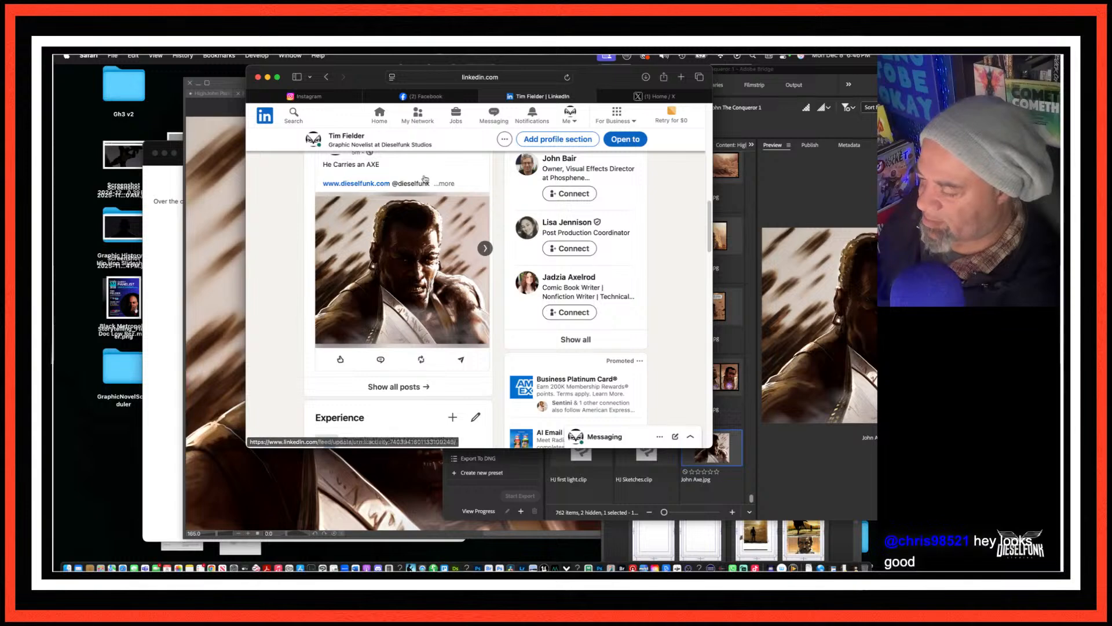
click(446, 183)
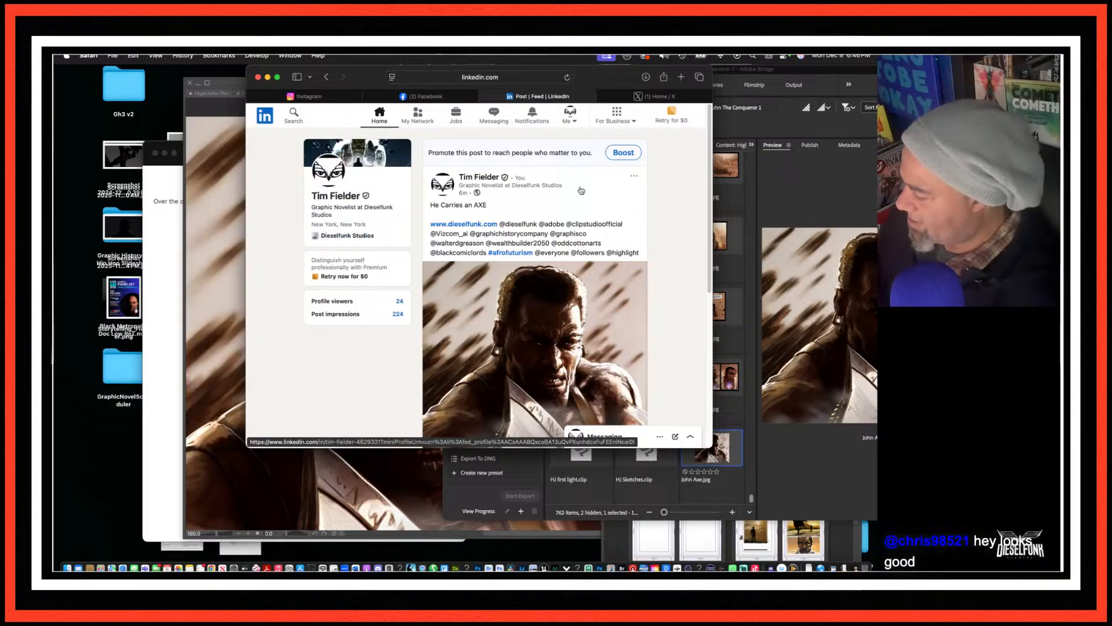
Step: Edit the LinkedIn post to add the "Live Drawing with" line and artist's name directly below "He Carries an AXE", and save it
click(633, 176)
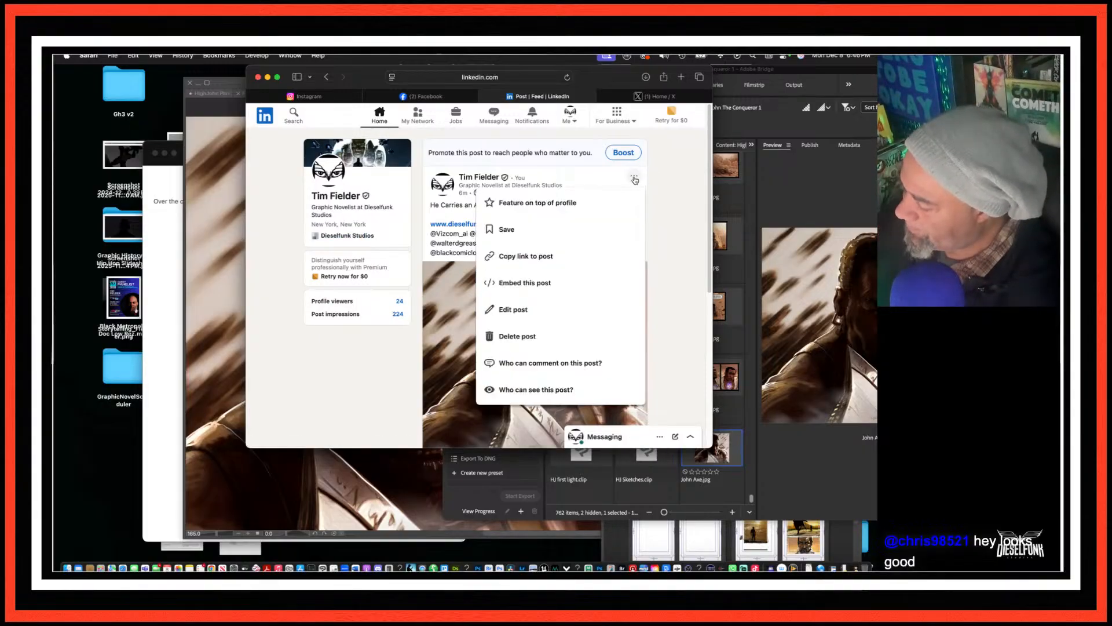
click(527, 310)
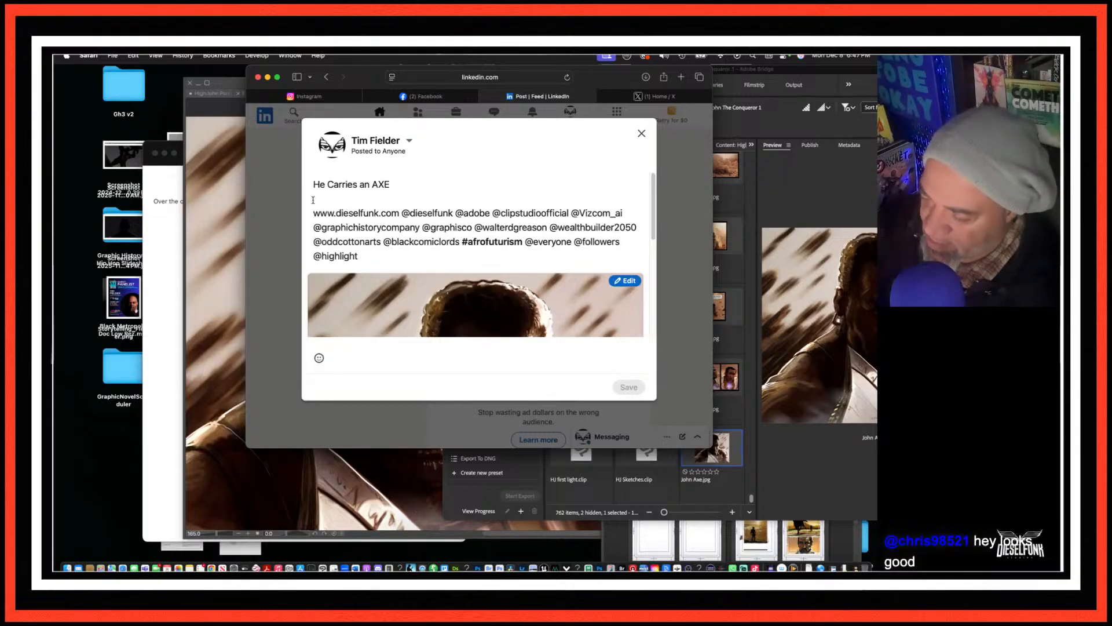
text(Live Drawing with Tim Fielder)
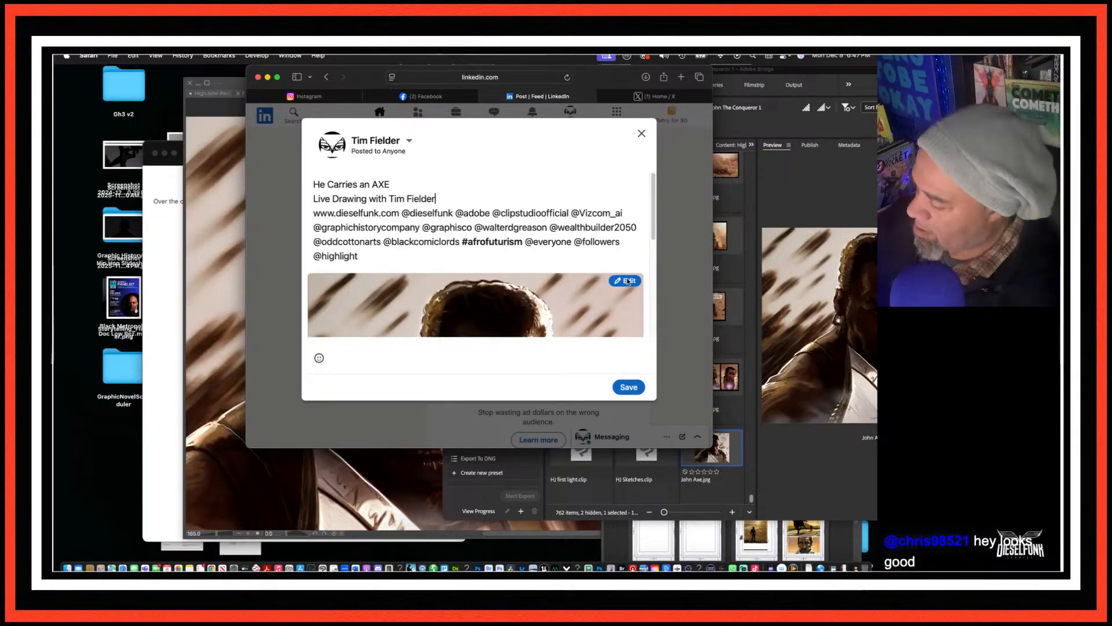
click(627, 386)
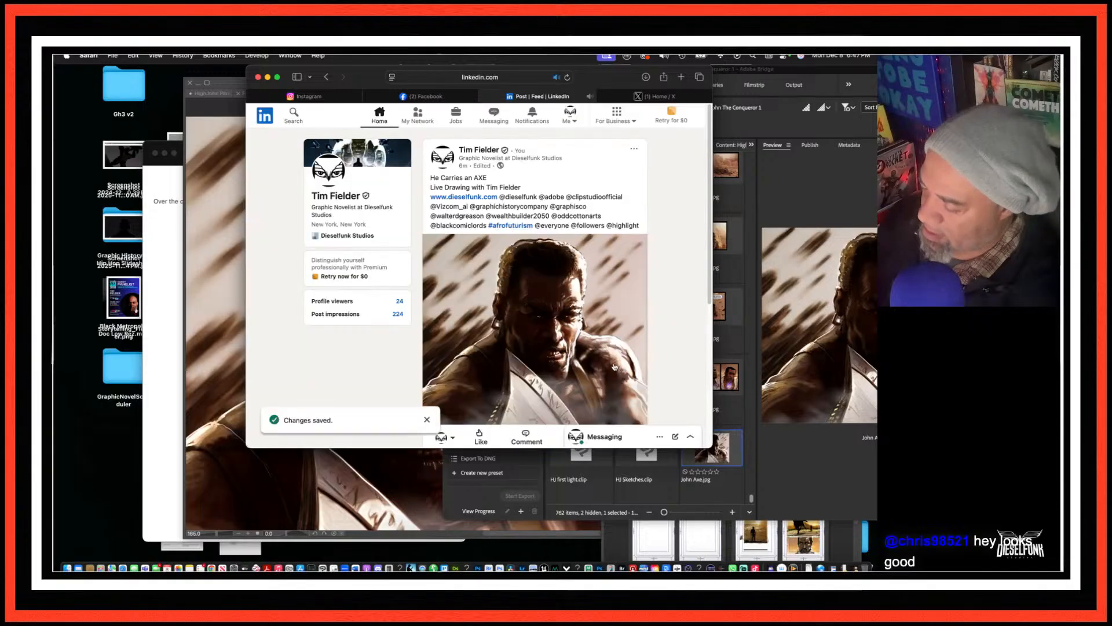
Step: Add the "Live Drawing with" line and artist's name below the first caption line of the Instagram "He Carries an AXE" post, save and close it
click(332, 99)
click(393, 292)
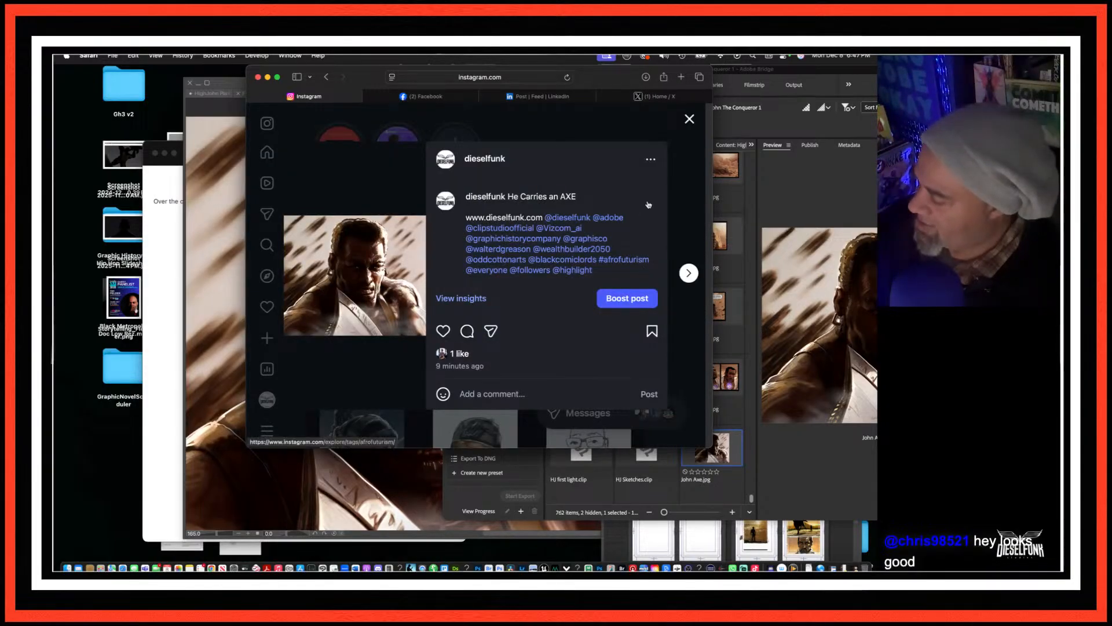
click(650, 160)
click(476, 175)
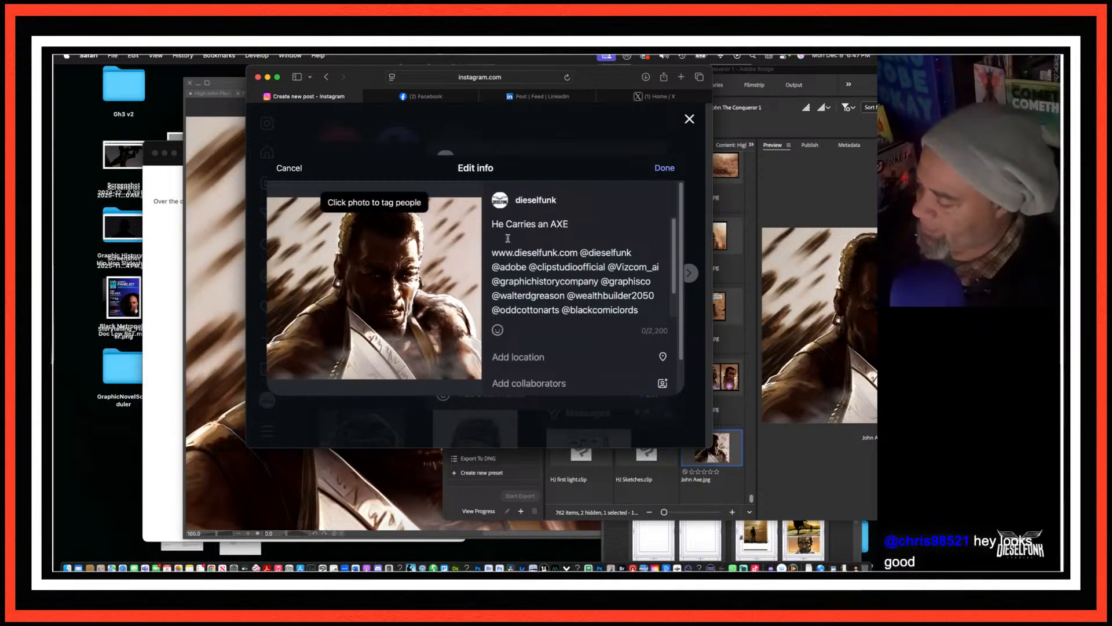
text(Live Drawing with Tim Fielder)
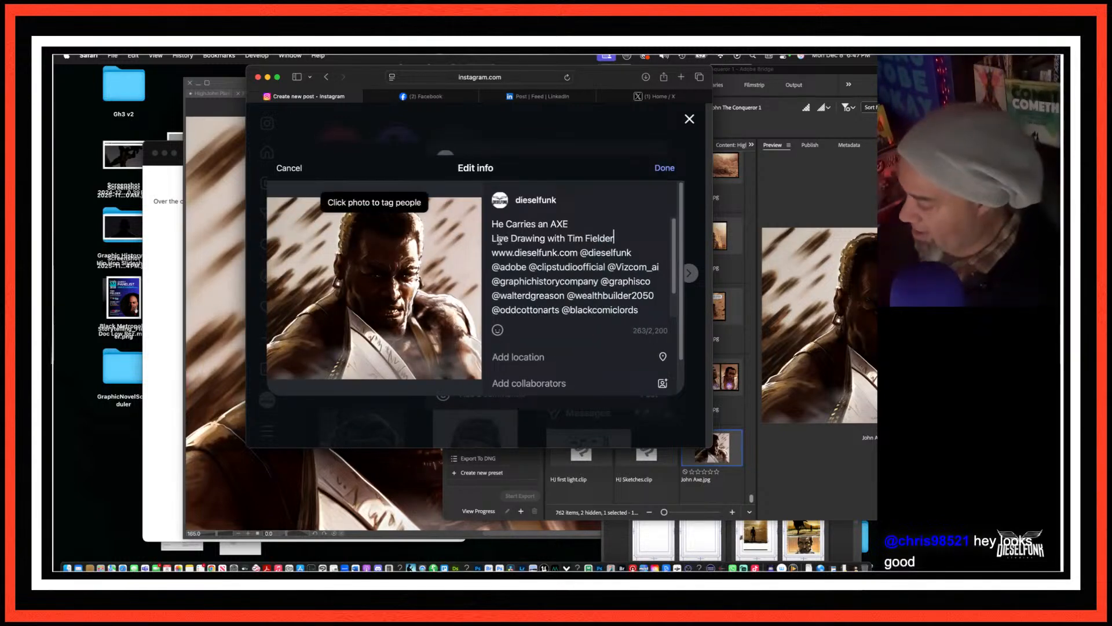
click(665, 168)
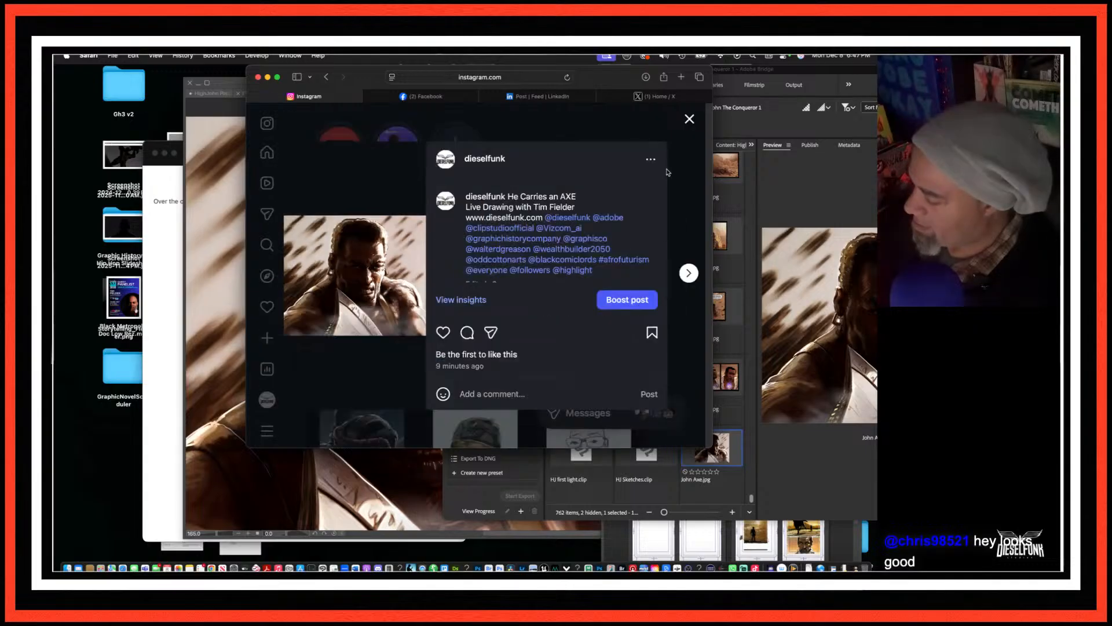
click(689, 119)
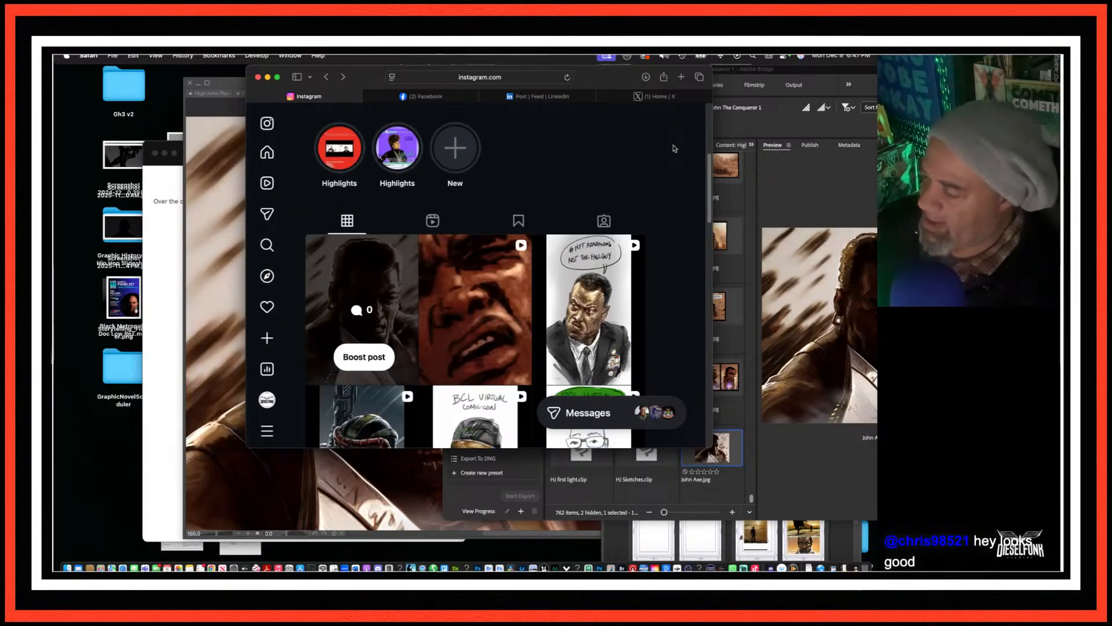
click(542, 97)
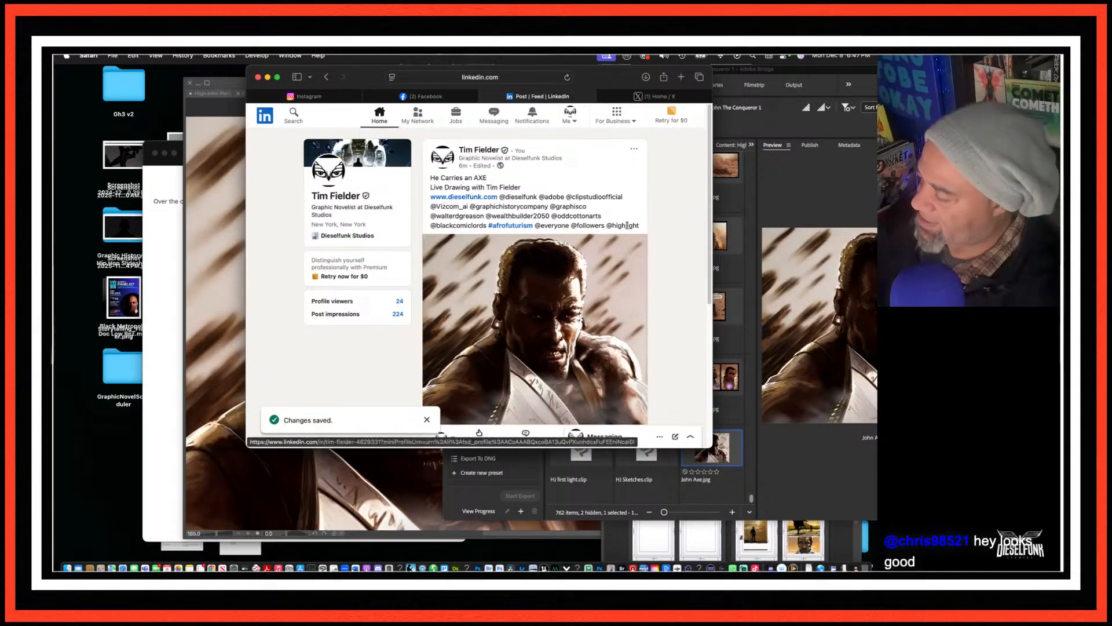
drag(629, 224, 437, 176)
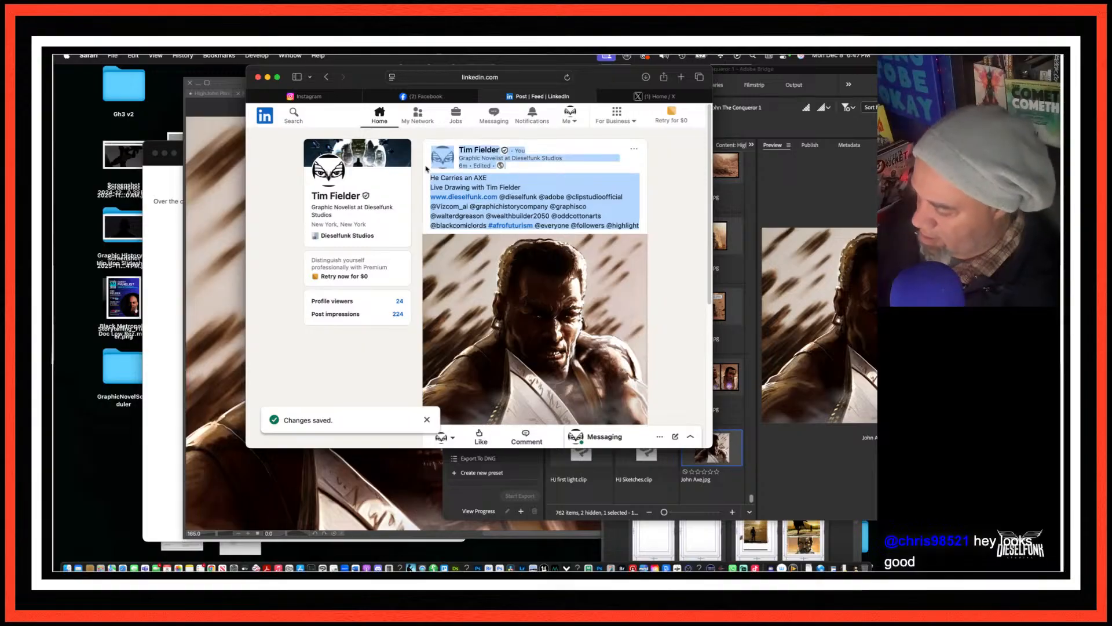
click(554, 178)
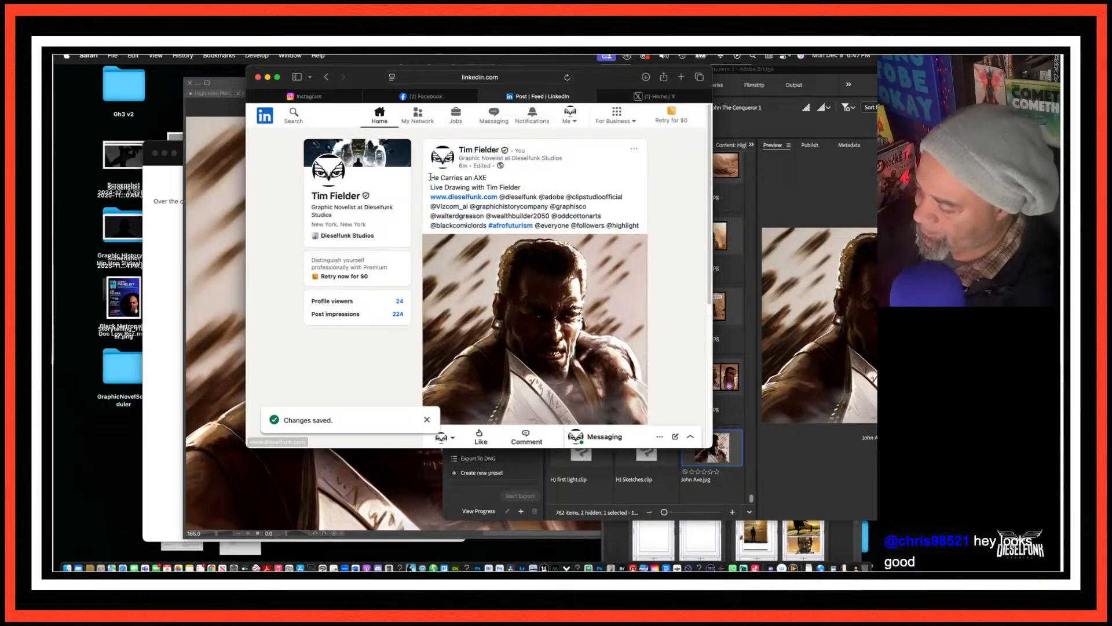
drag(438, 182, 635, 227)
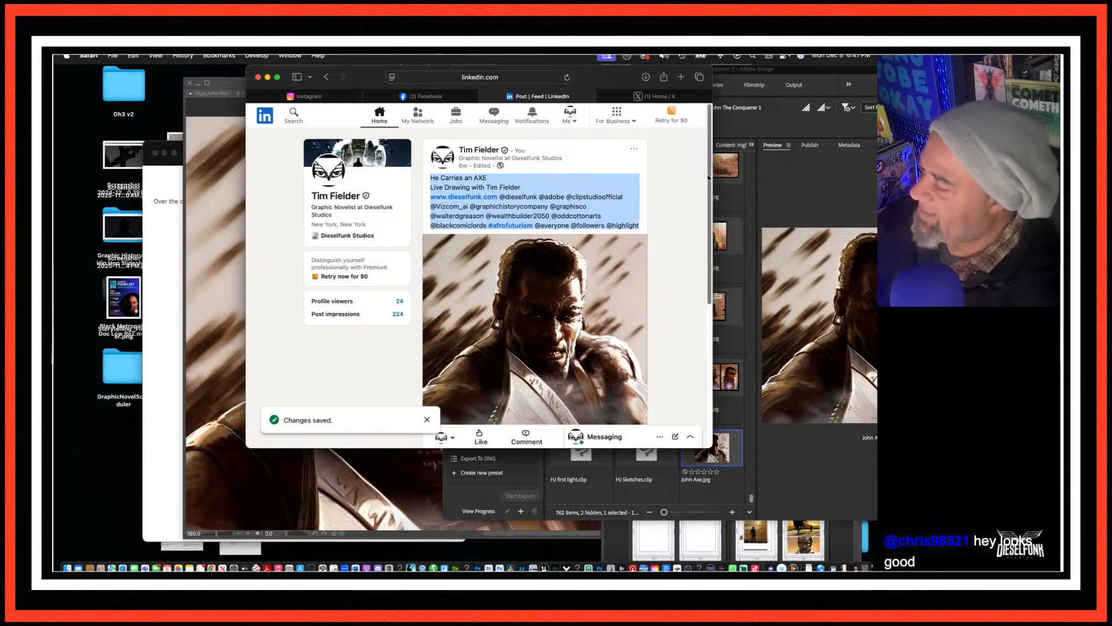
Step: Search Facebook for "black comic lords" and open the BLACK COMIC LORDS public group
click(426, 97)
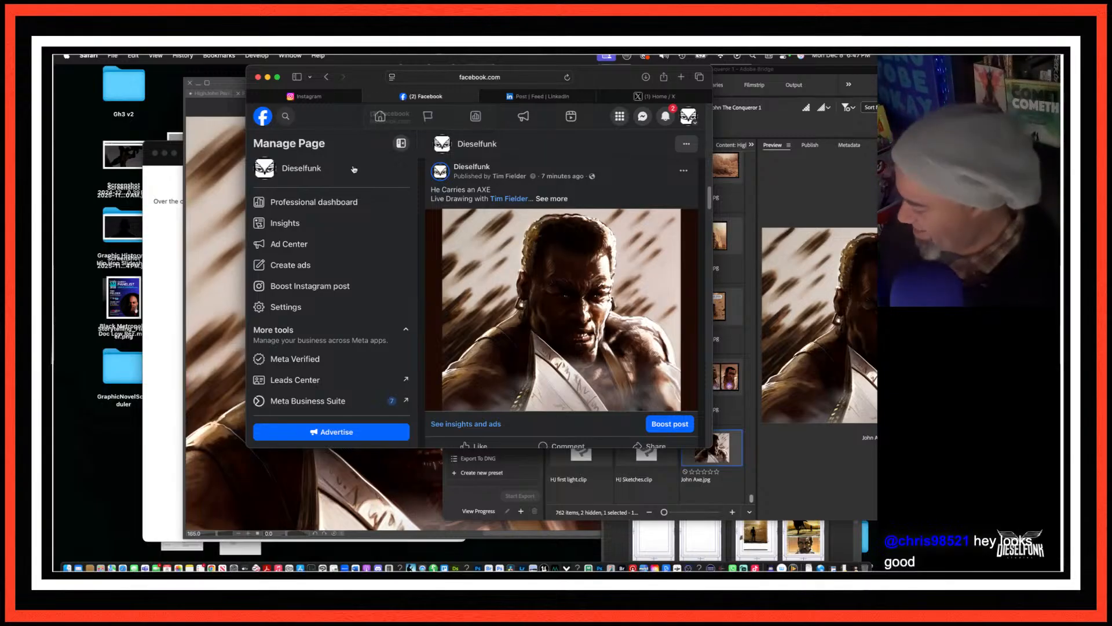
click(286, 116)
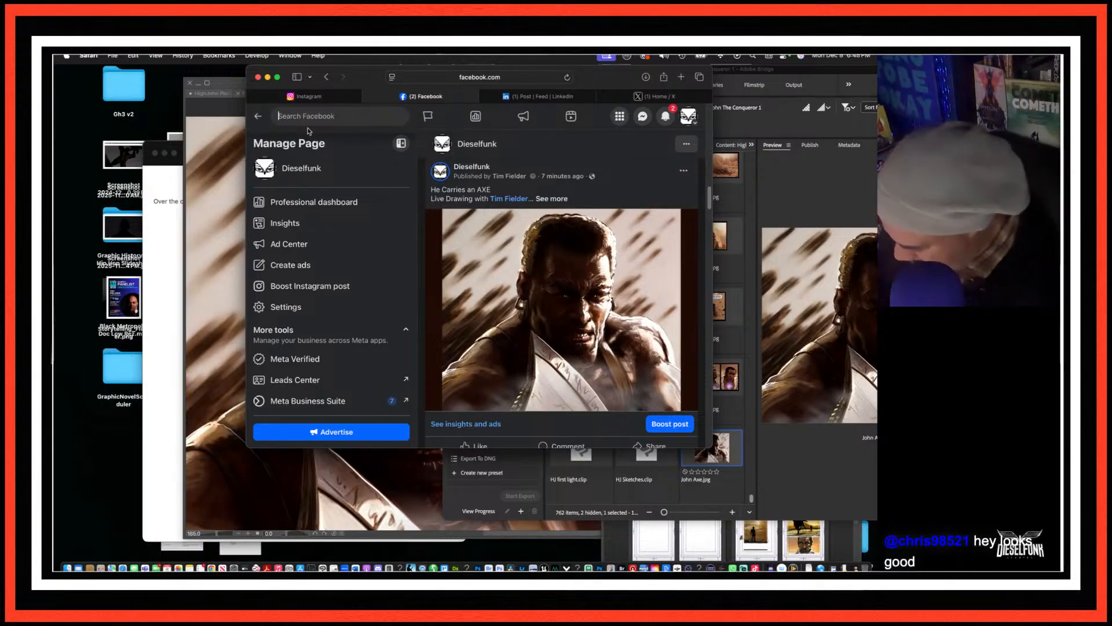
text(black comic )
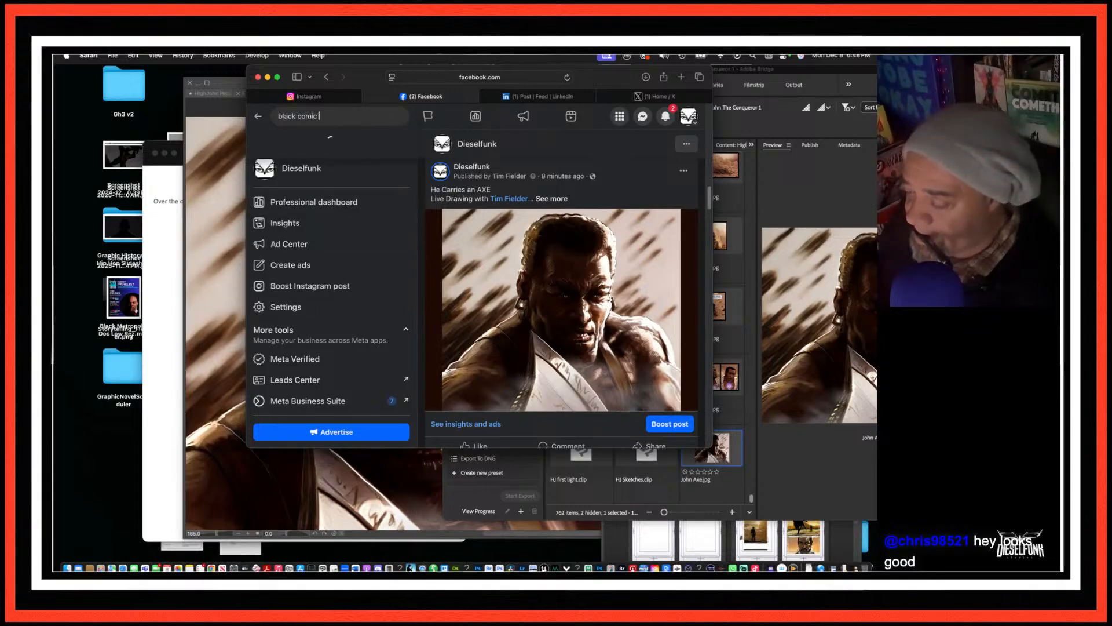
text(lords)
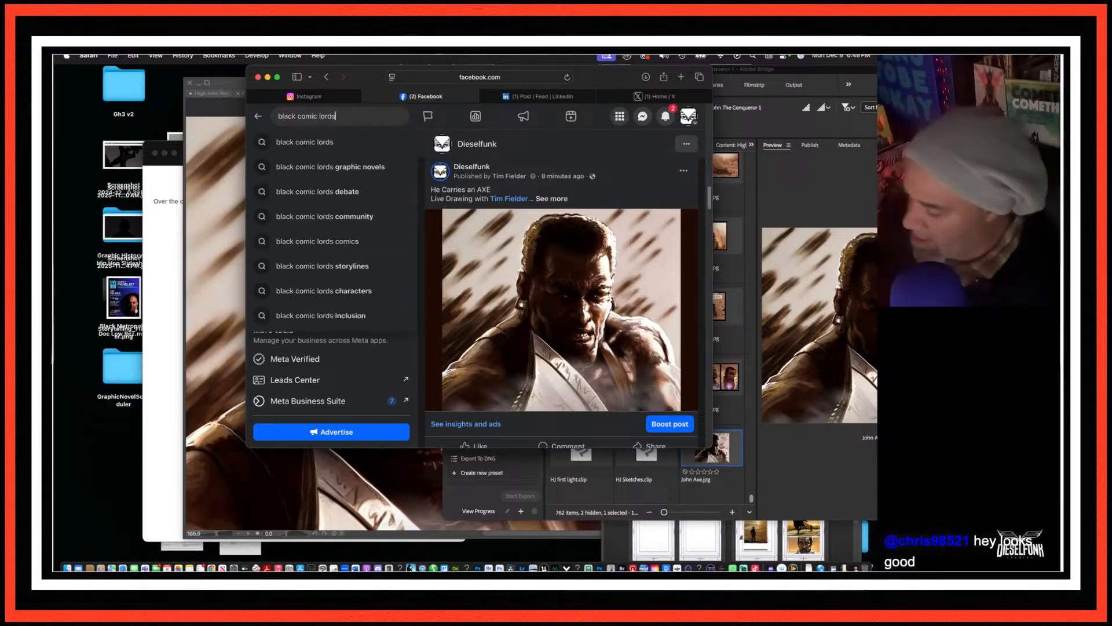
click(313, 141)
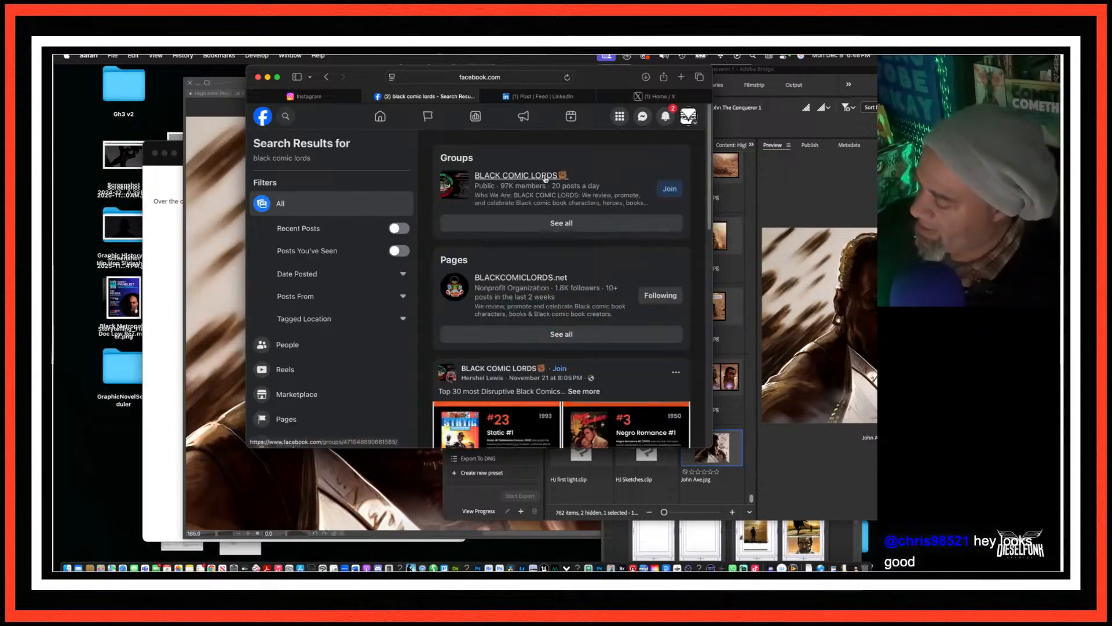
mouse_move(528, 179)
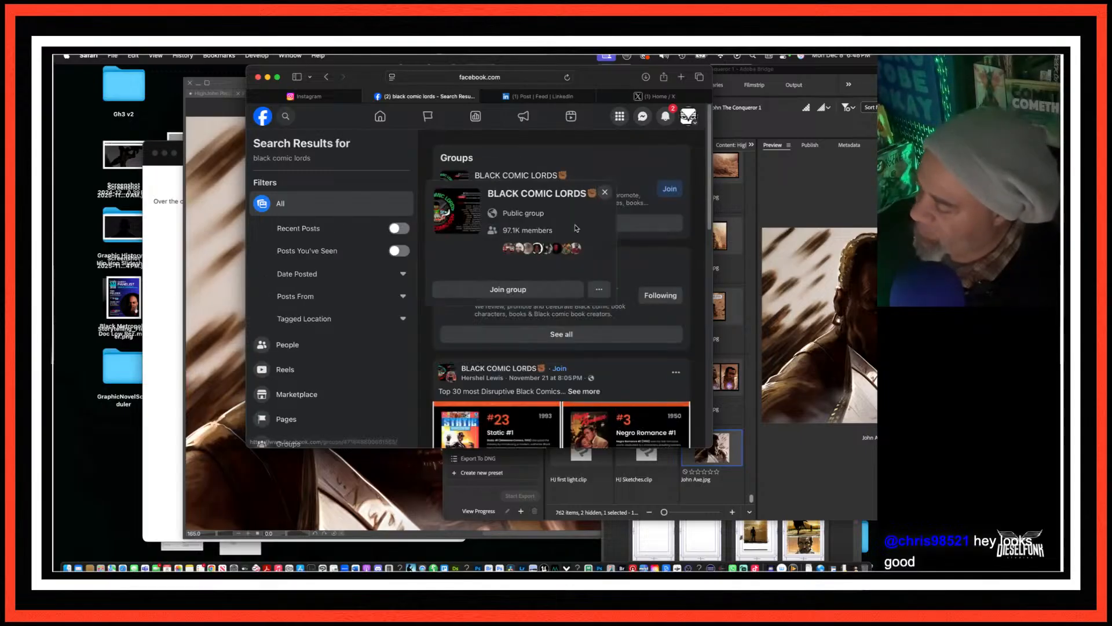
click(537, 174)
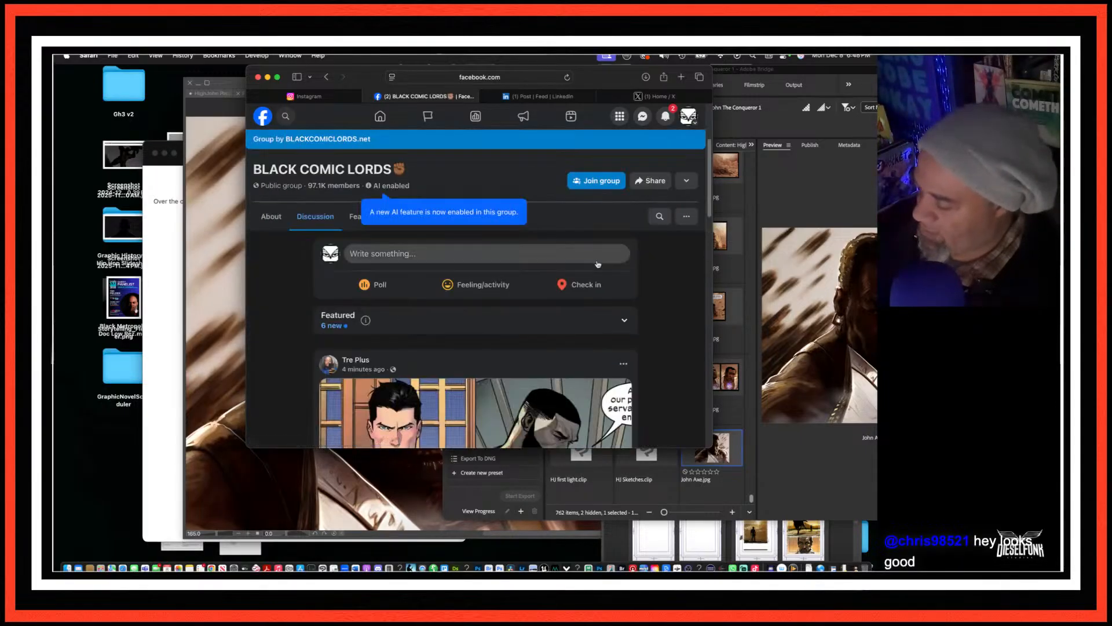
Step: Start a post in the BLACK COMIC LORDS group with the copied "He Carries an AXE" caption and remove its link preview
click(444, 254)
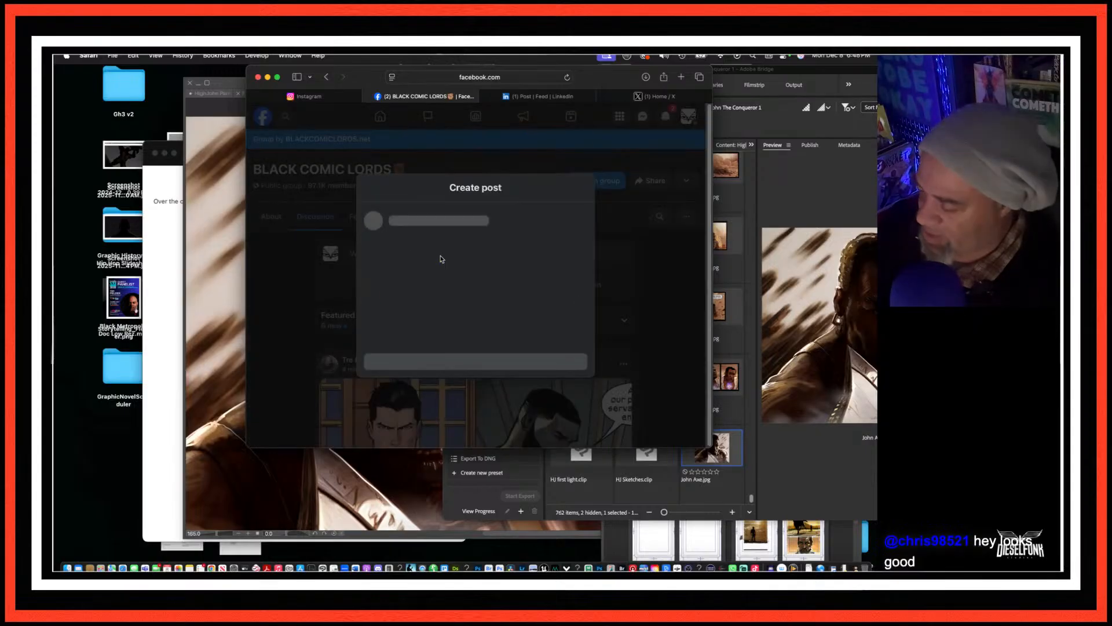
text(He Carries an AXE Live Drawing with Tim Fielder www.dieselfunk.com @dieselfunk @adobe @clipstudioofficial @Vizcom_ai @graphichistorycompany @graphisco @walterdgreason @wealthbuilder2050 @oddcottonarts @blackcomiclords hashtag#afrofuturism @everyone @followers @highlight)
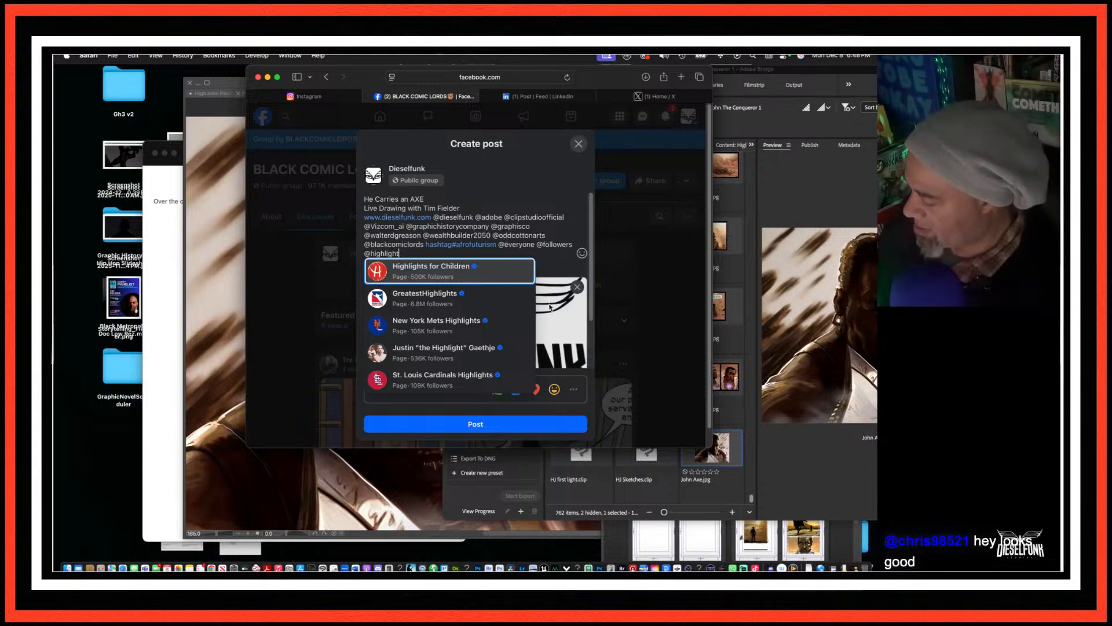
click(576, 287)
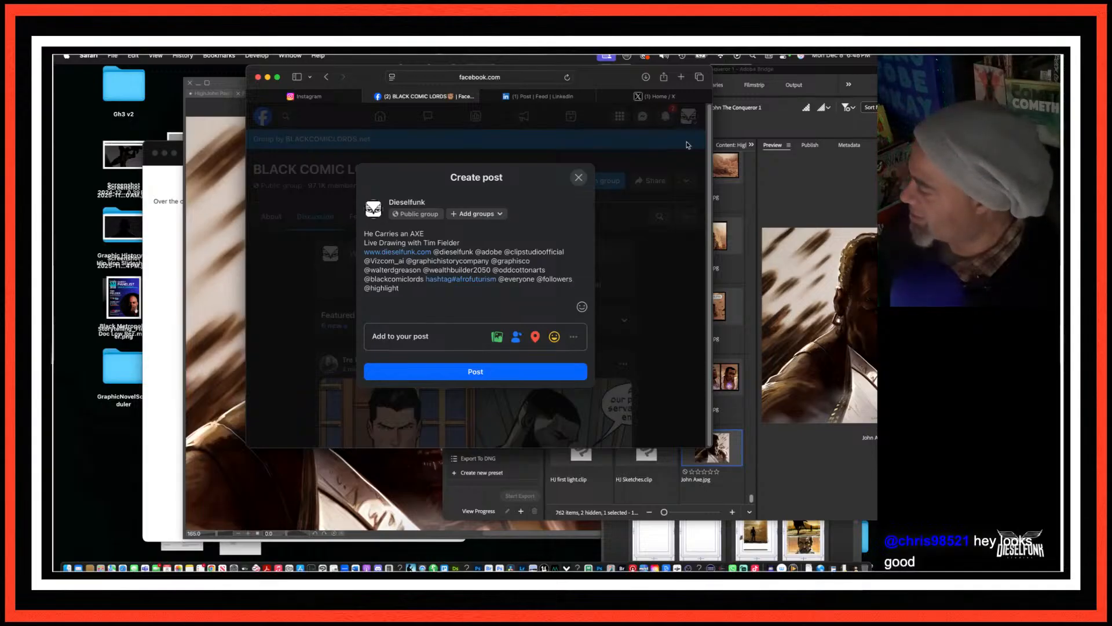
click(743, 120)
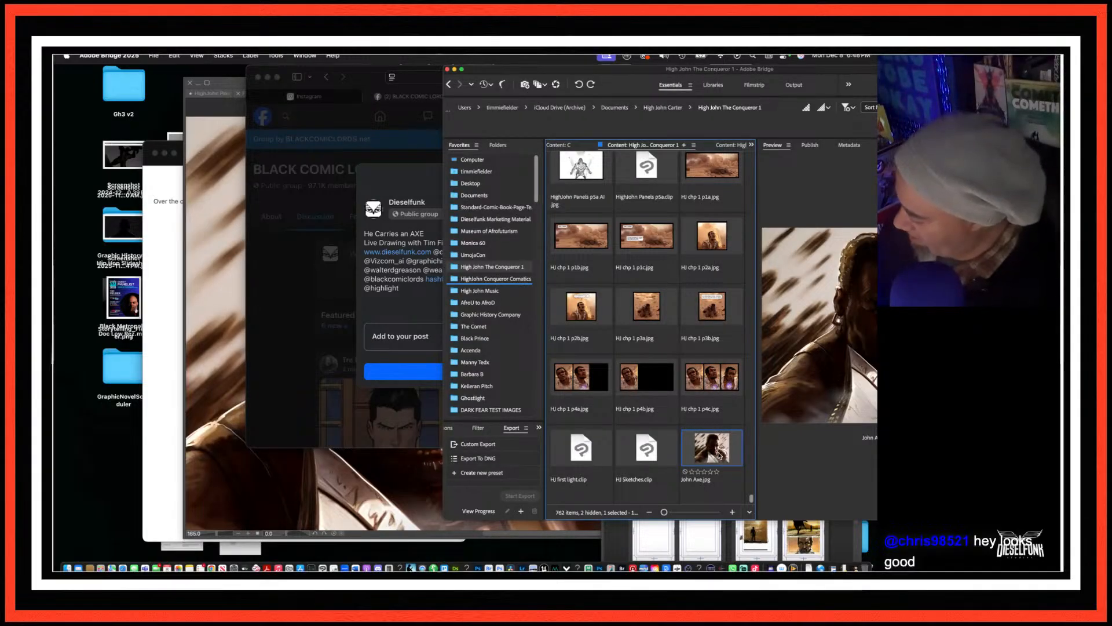
drag(719, 456, 405, 305)
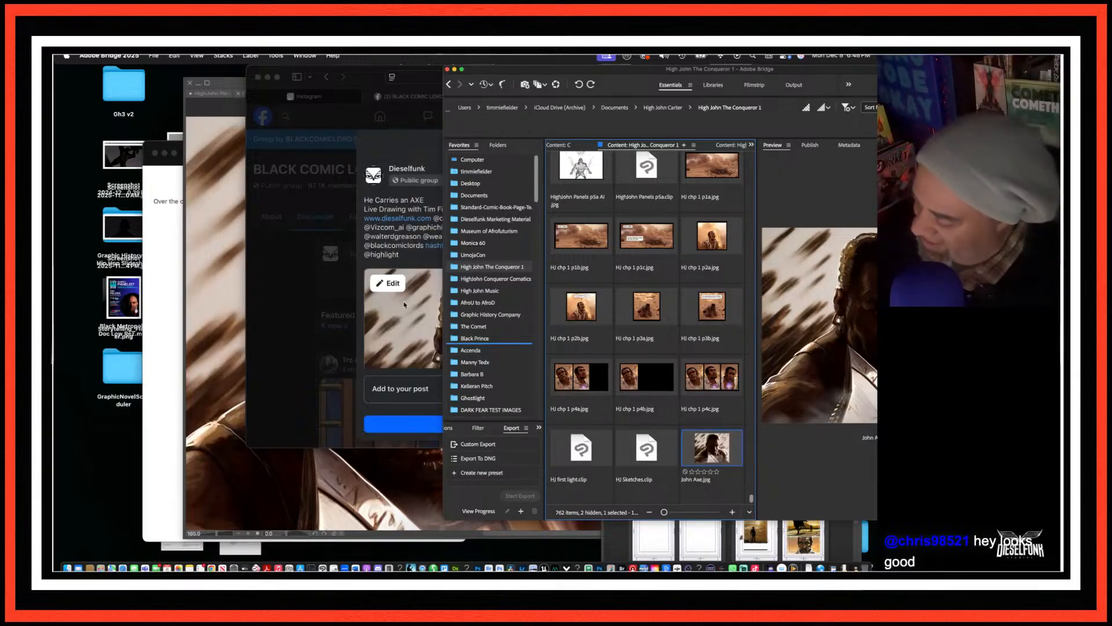
click(421, 257)
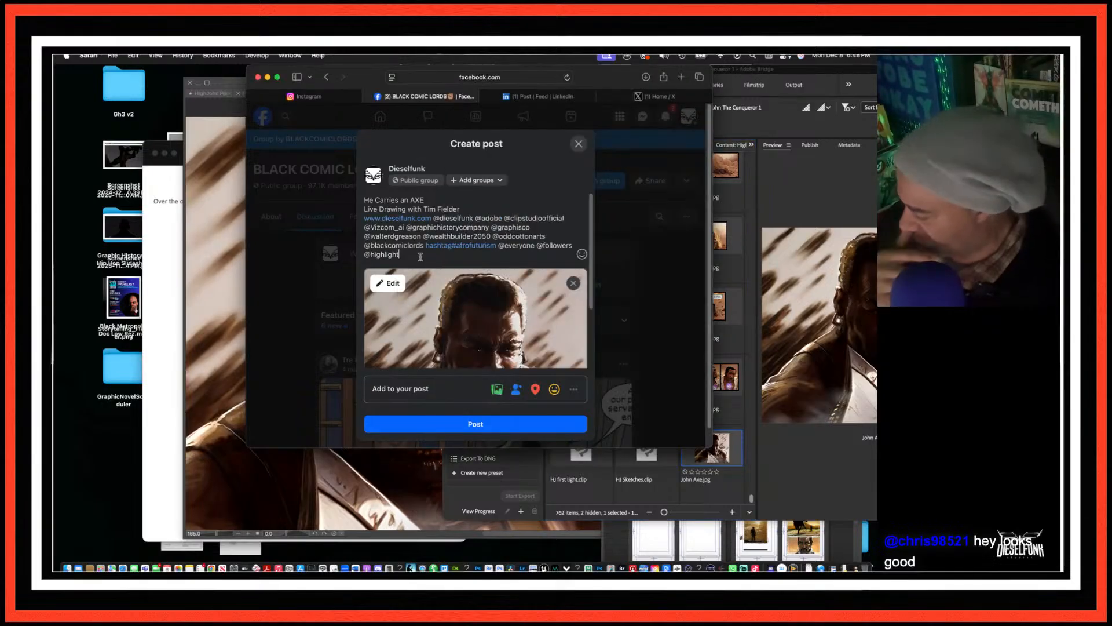
click(480, 420)
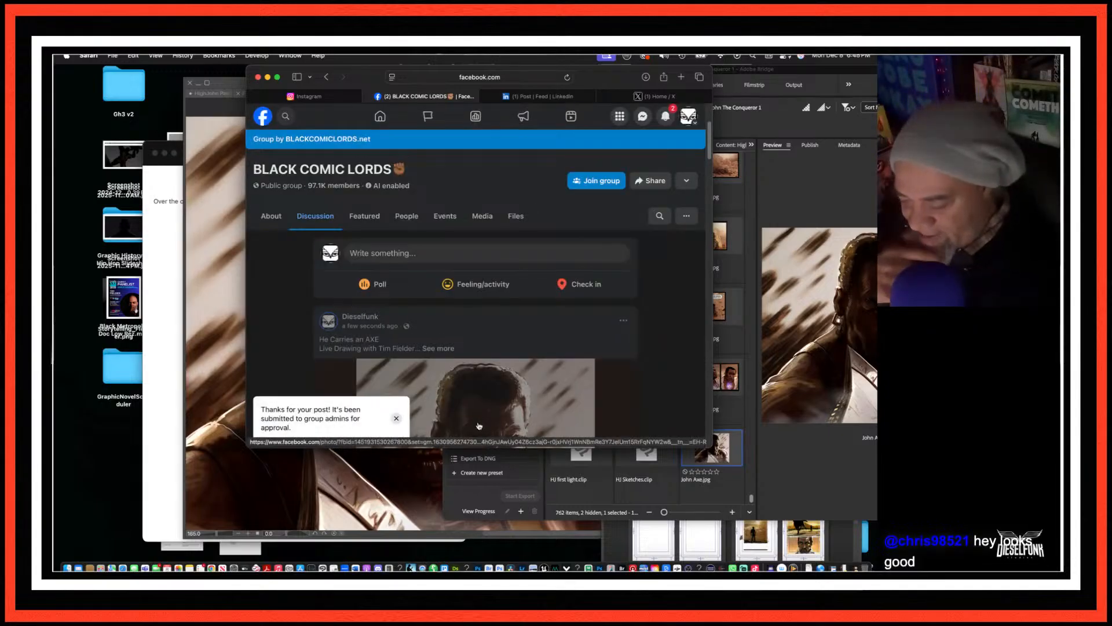
click(396, 418)
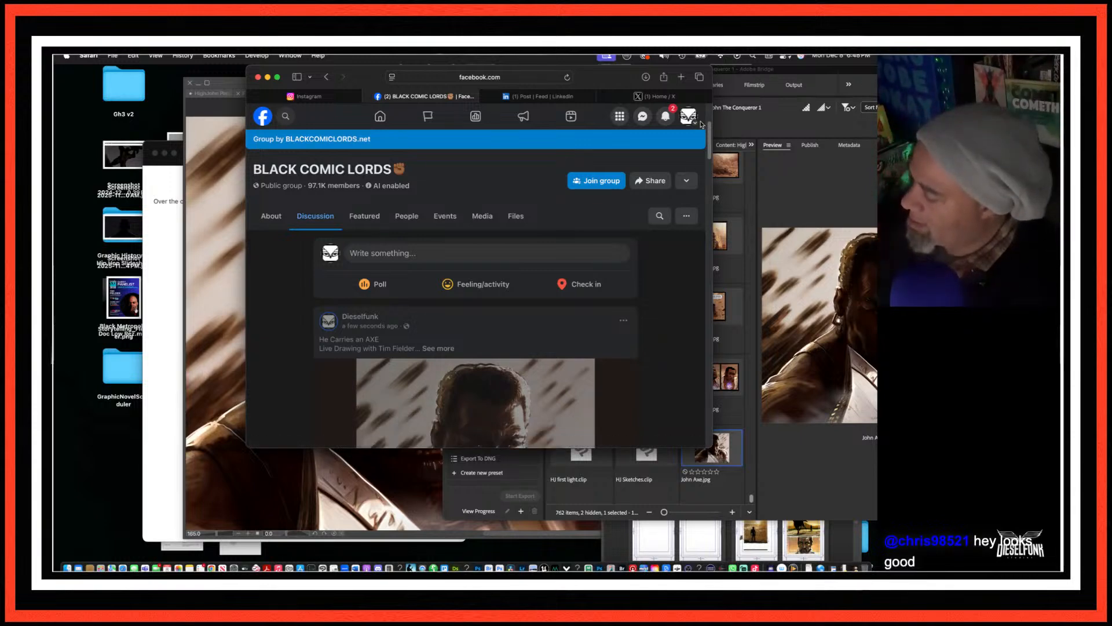
Step: Join the BLACK COMIC LORDS public group
scroll(710, 169, up, 3)
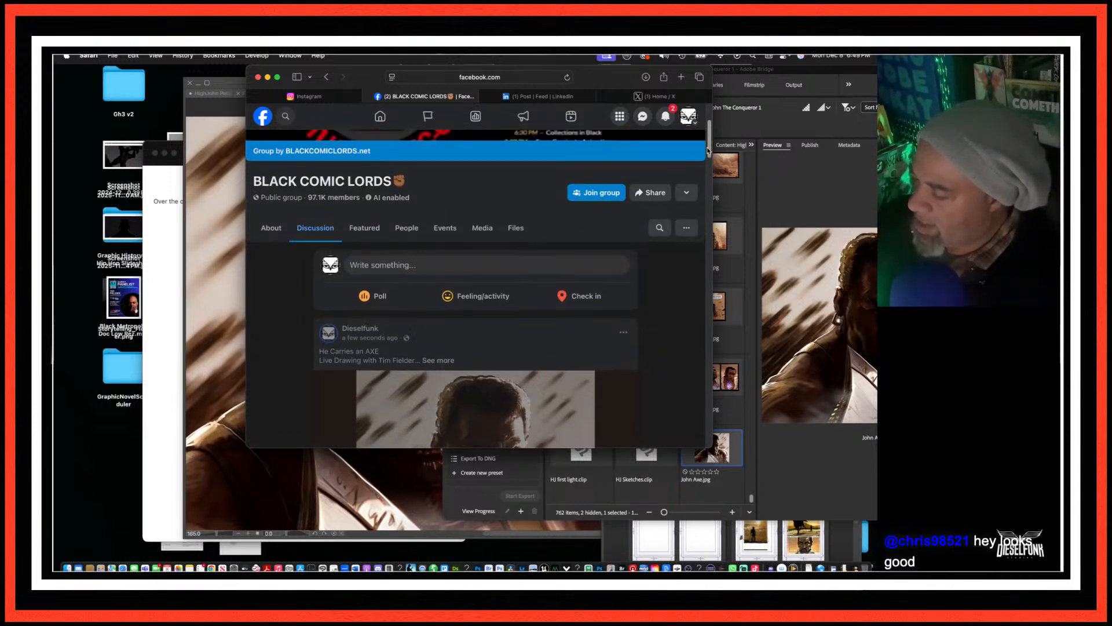
click(602, 259)
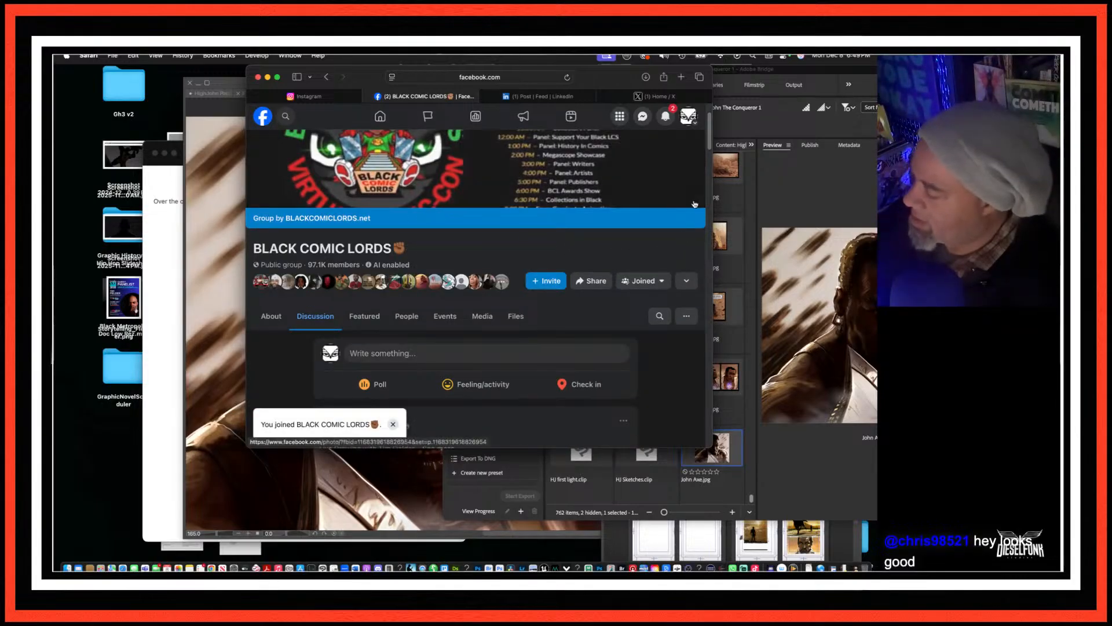
Step: Check the Facebook notifications and the Instagram profile's post grid
drag(709, 141, 710, 122)
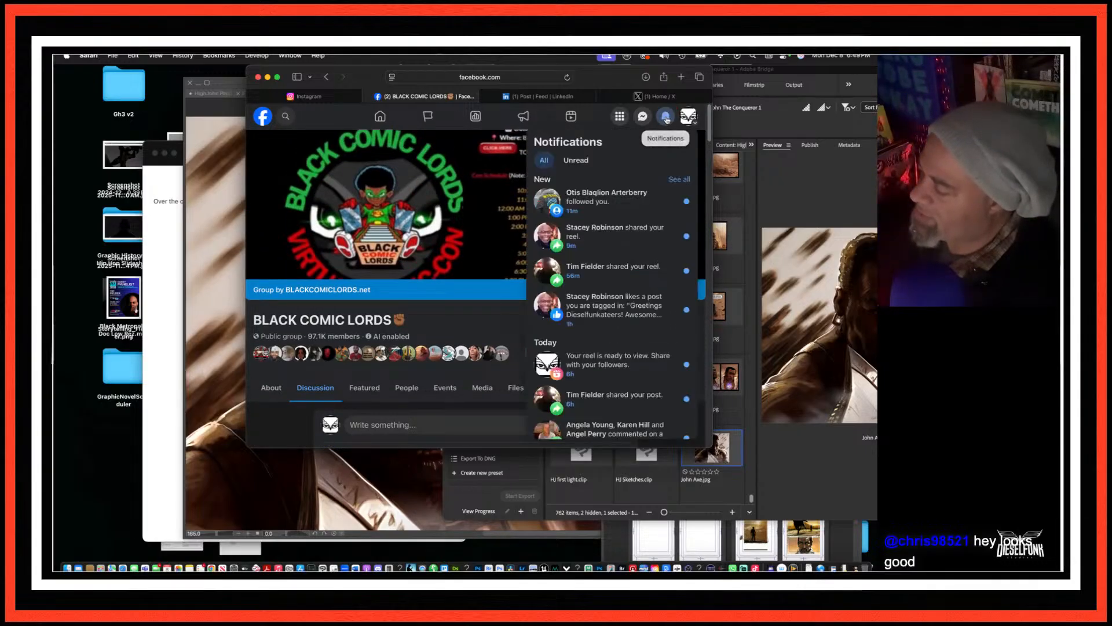
click(669, 122)
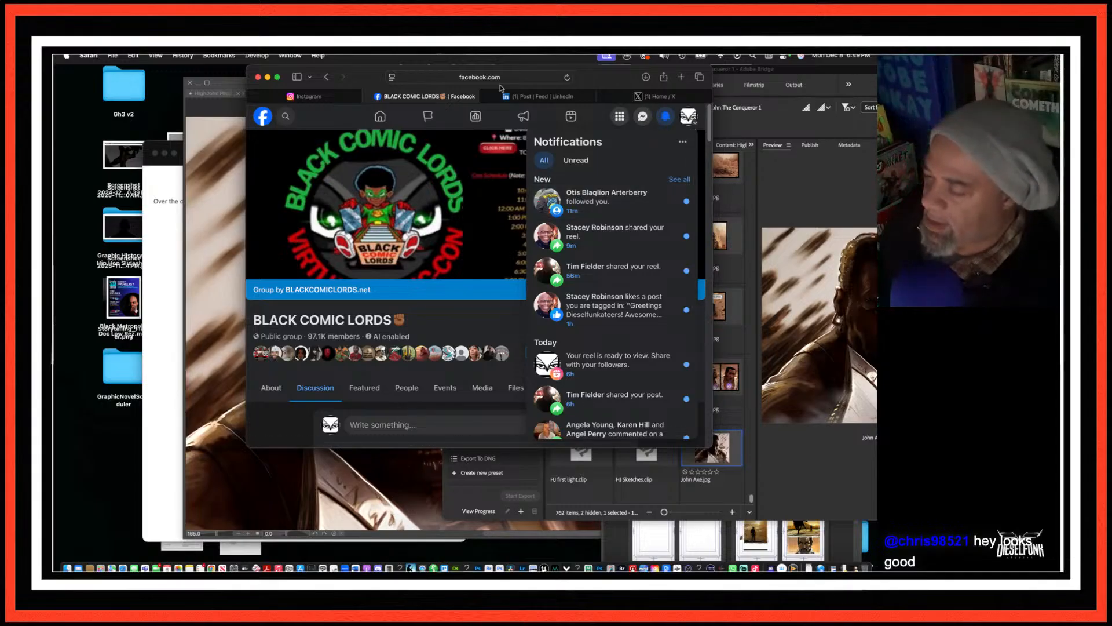
click(302, 97)
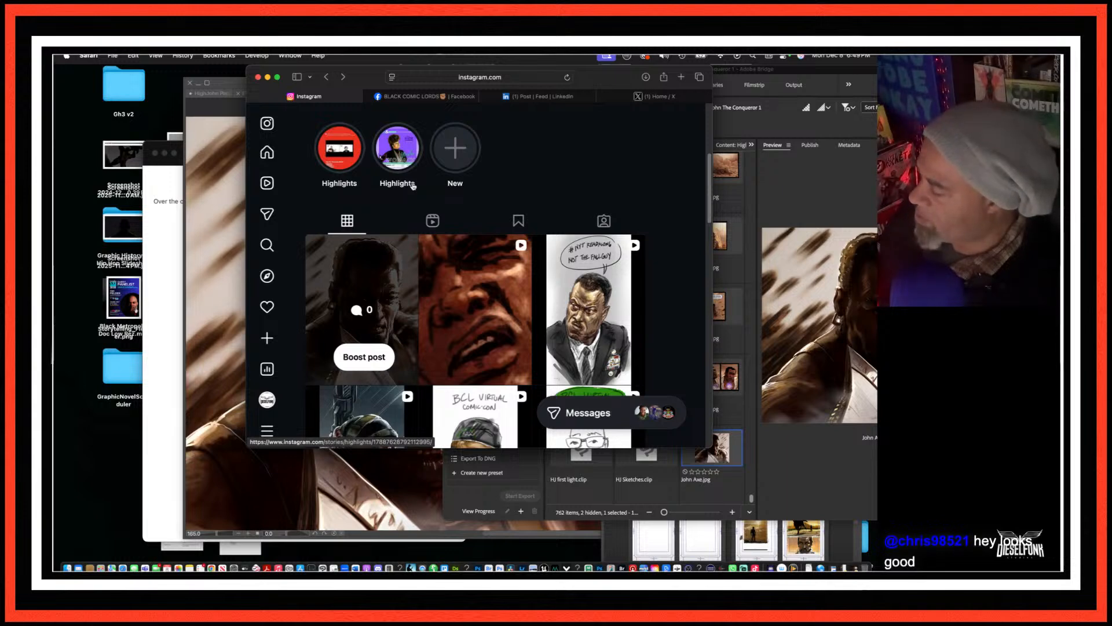
Step: Switch to Clip Studio Paint and view the entire John Axe AI.psd illustration centred at 121% zoom
click(728, 118)
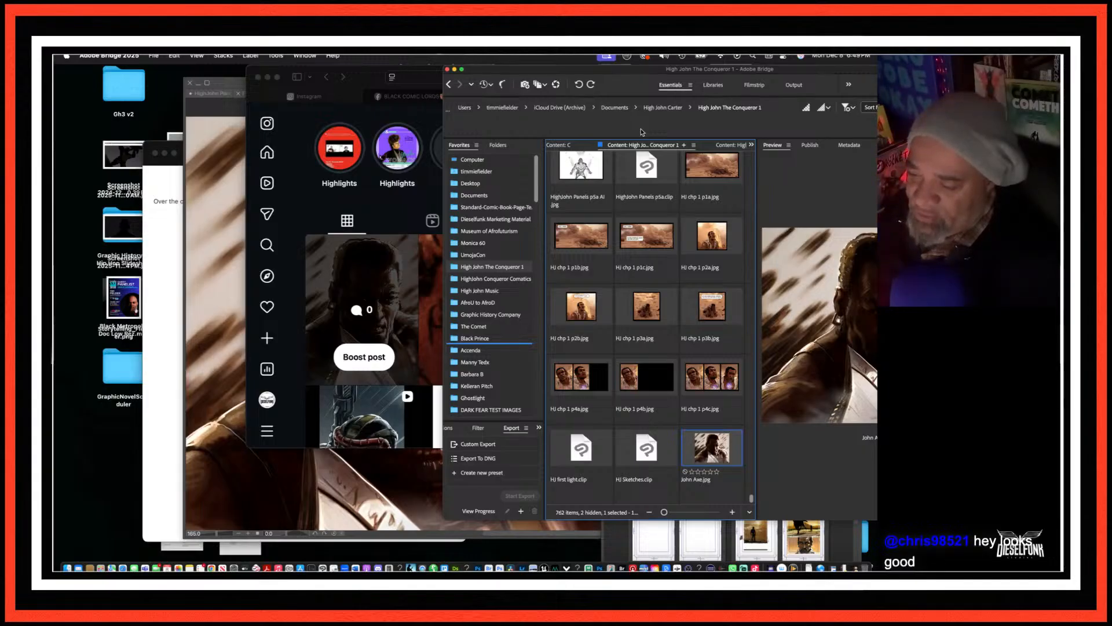
click(218, 82)
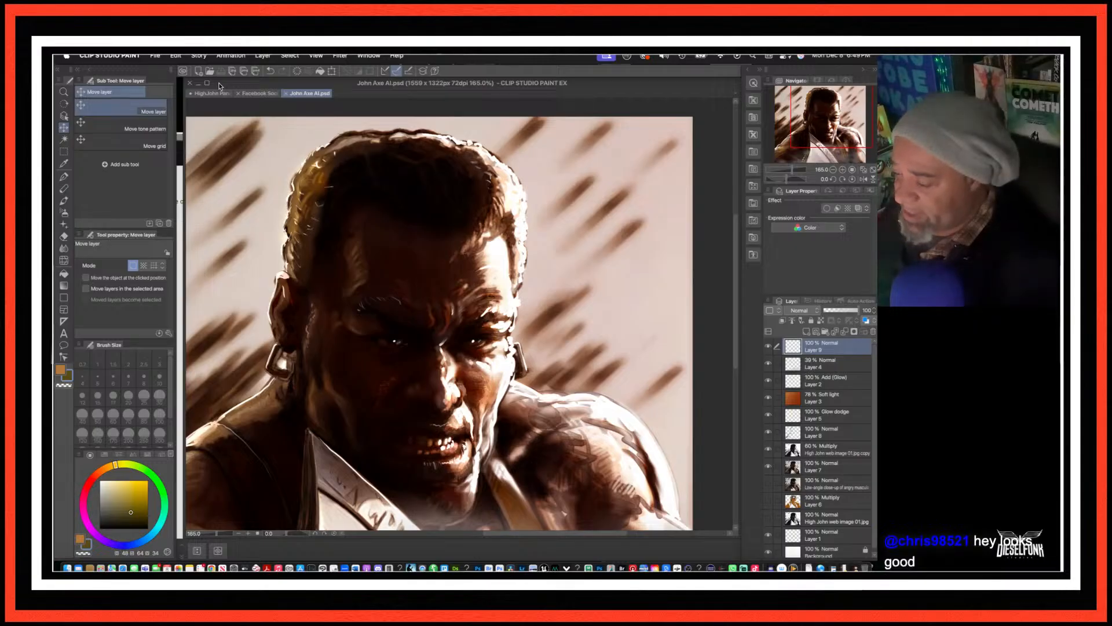
scroll(376, 232, down, 3)
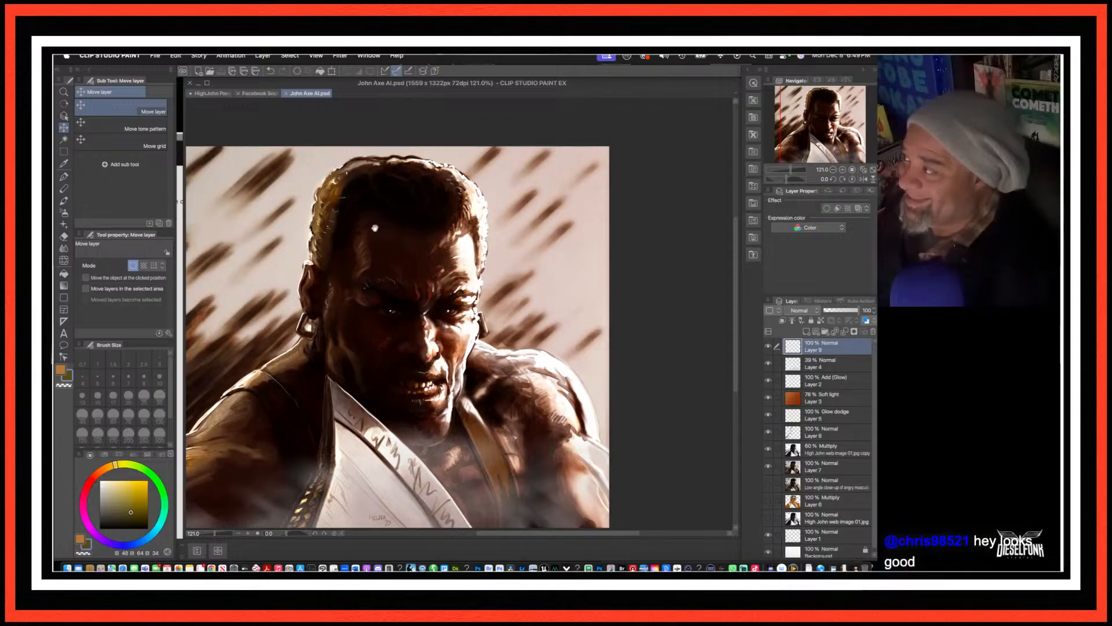
drag(375, 227, 474, 198)
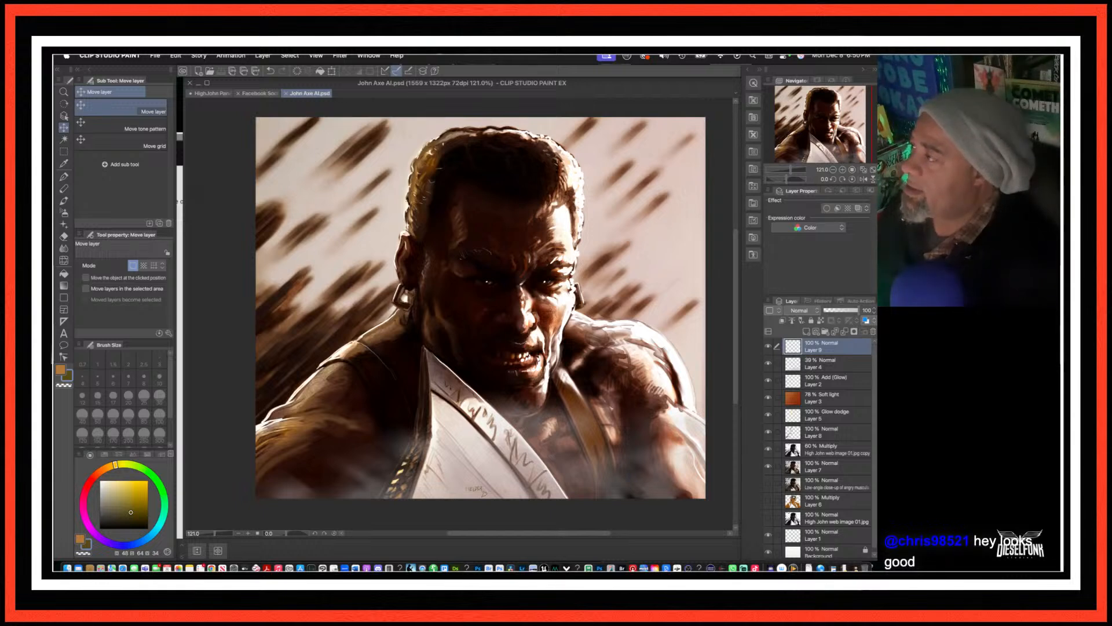
key(super+Tab)
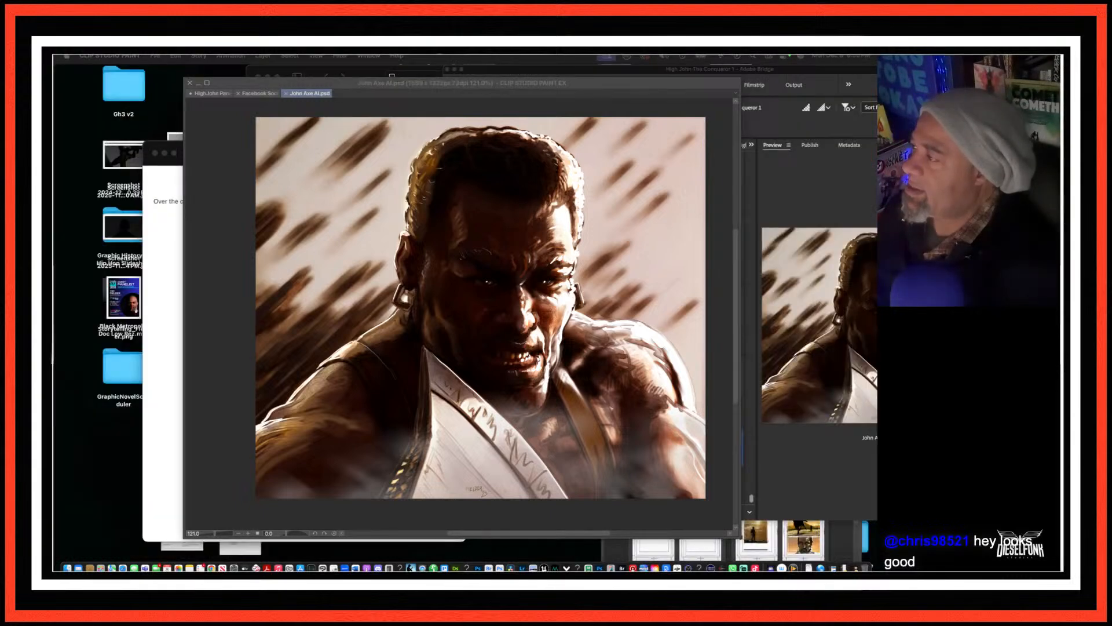